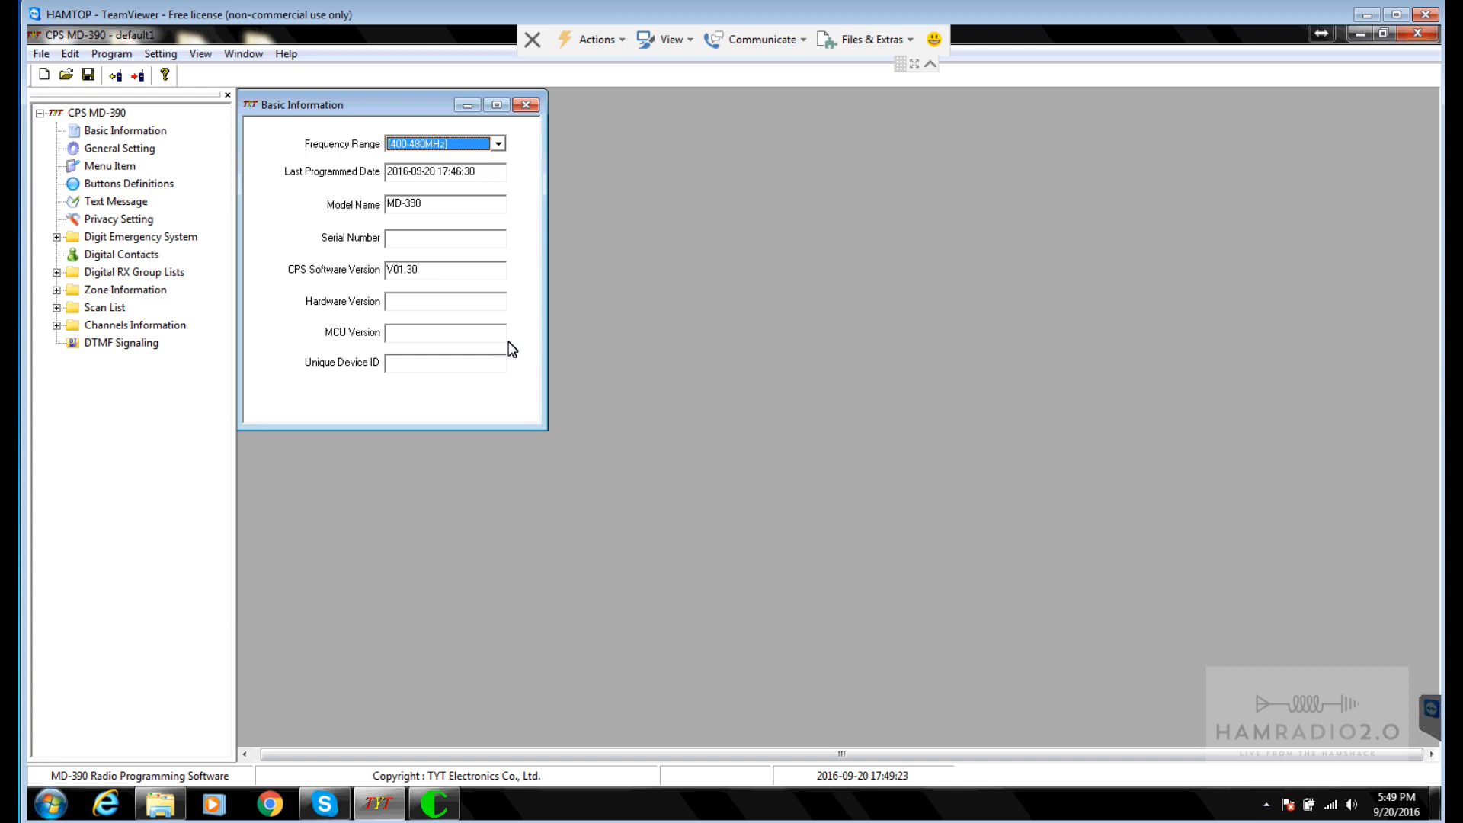
Step: Switch to the CS800 programming software to look at its layout and return to the MD-390 software
click(444, 813)
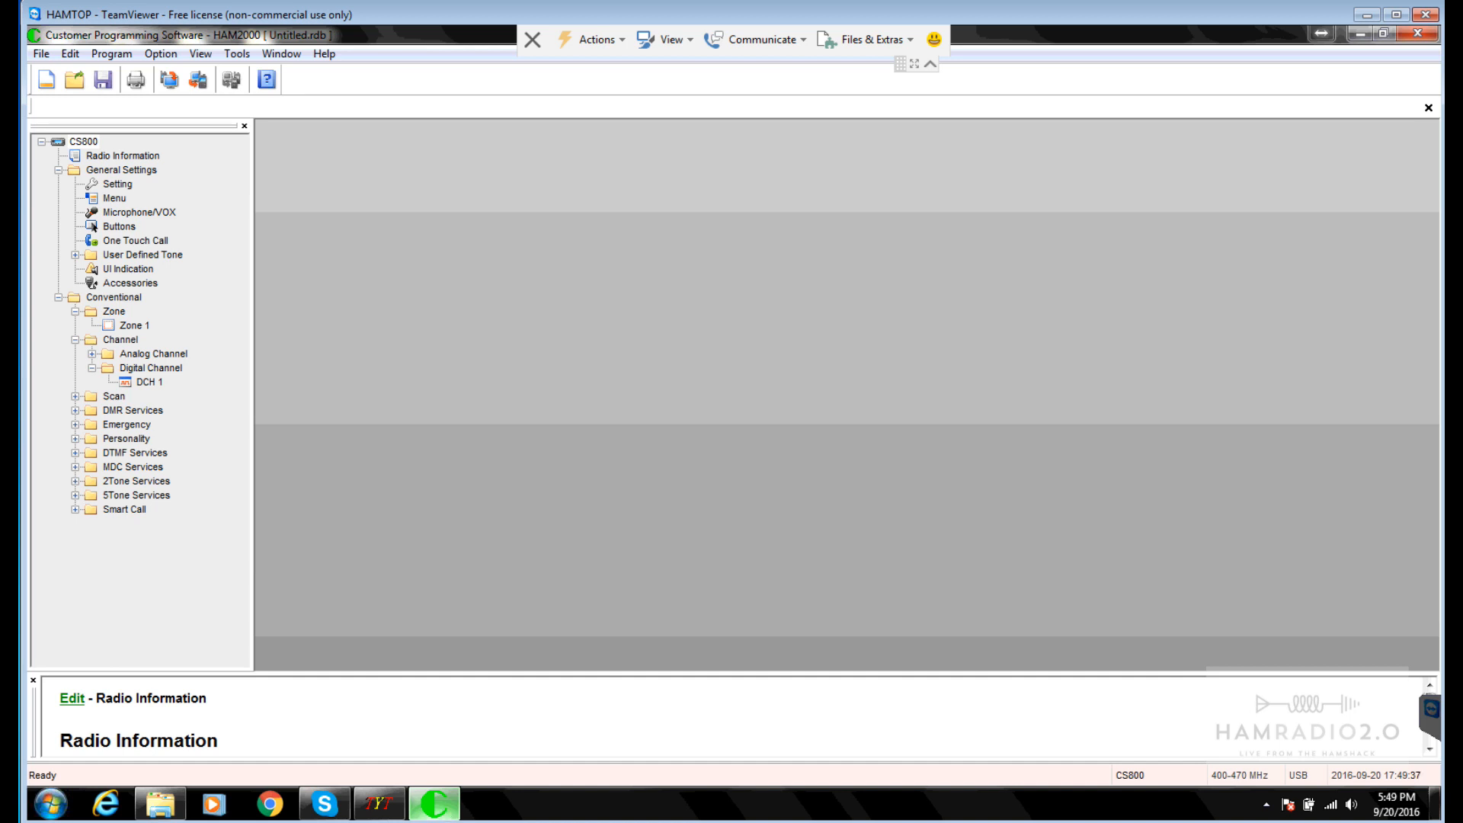
click(379, 804)
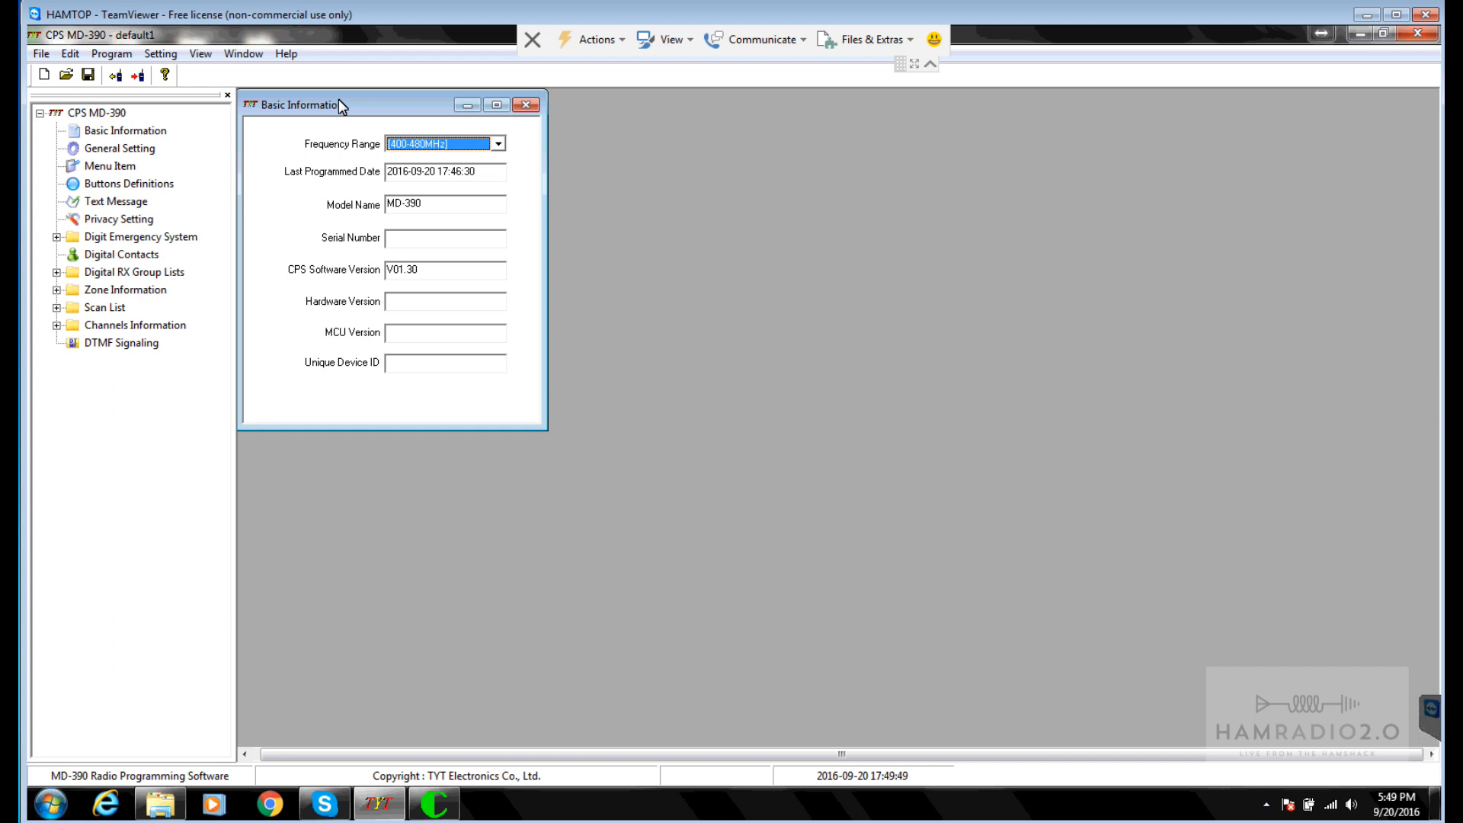
Step: Launch Puxing - CPS-DMR from the Radio folder to view its interface, close it and put the folder window away
click(174, 807)
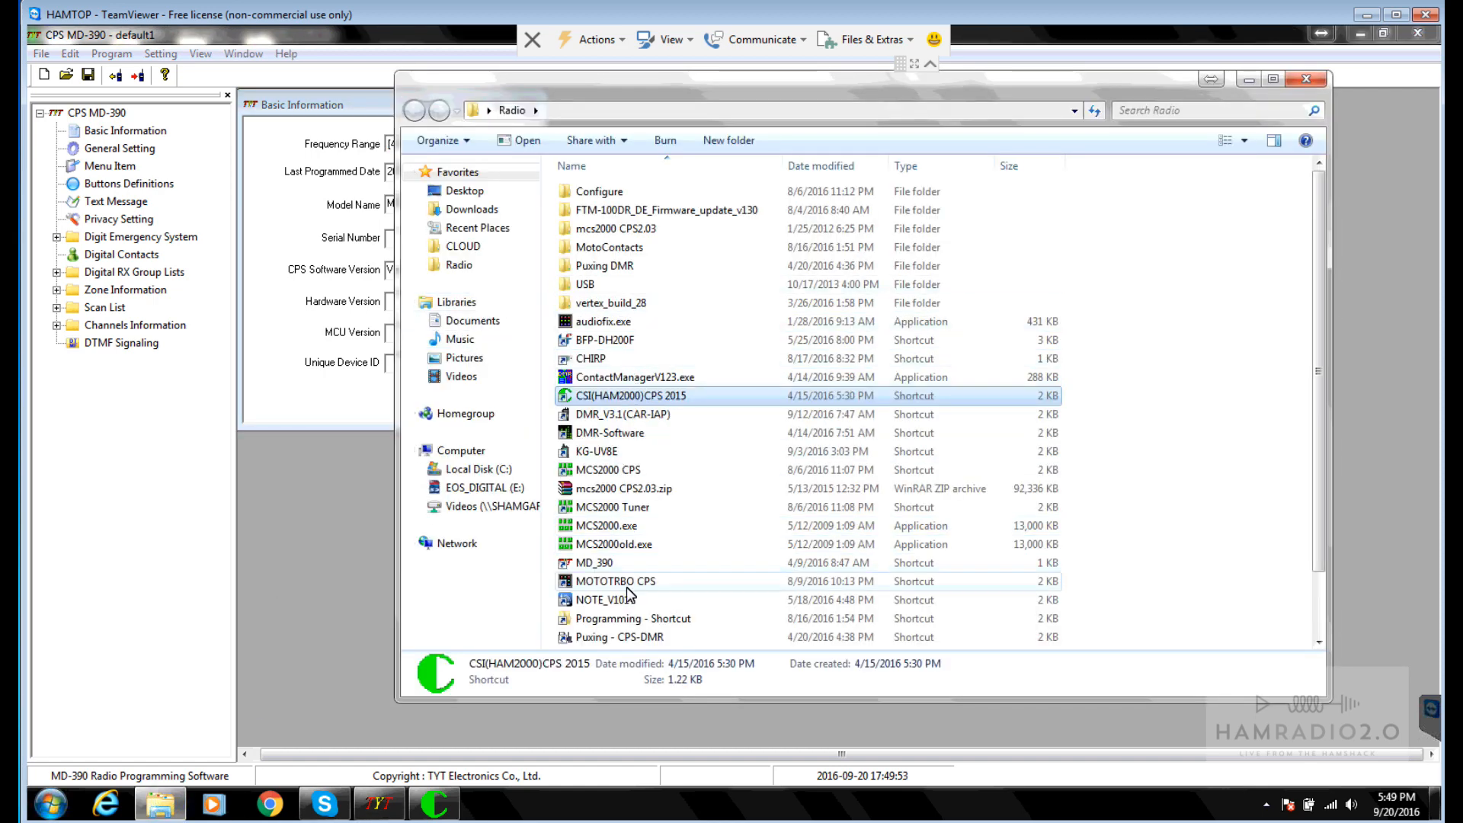
scroll(617, 609, down, 2)
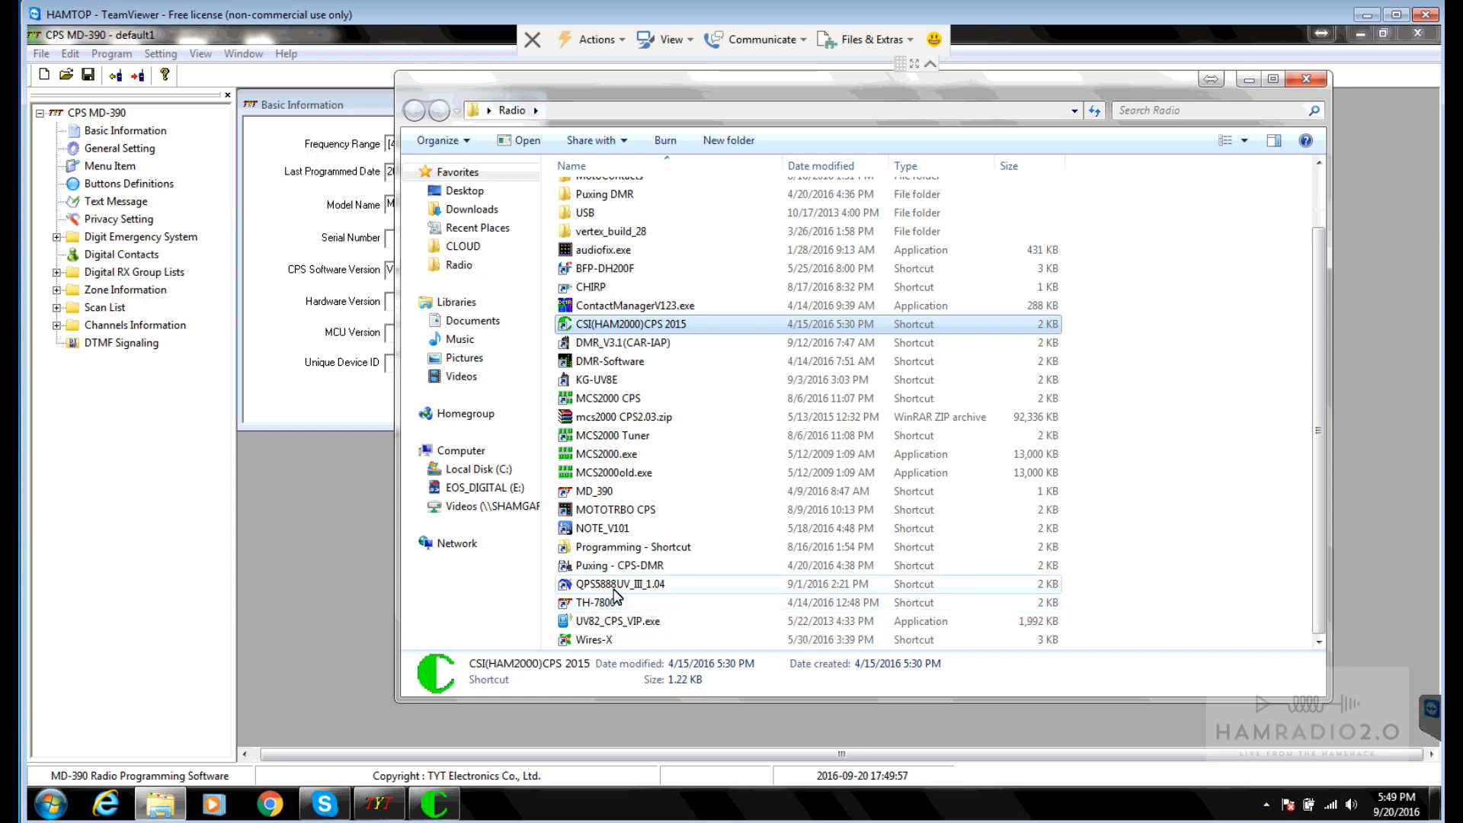
double_click(614, 567)
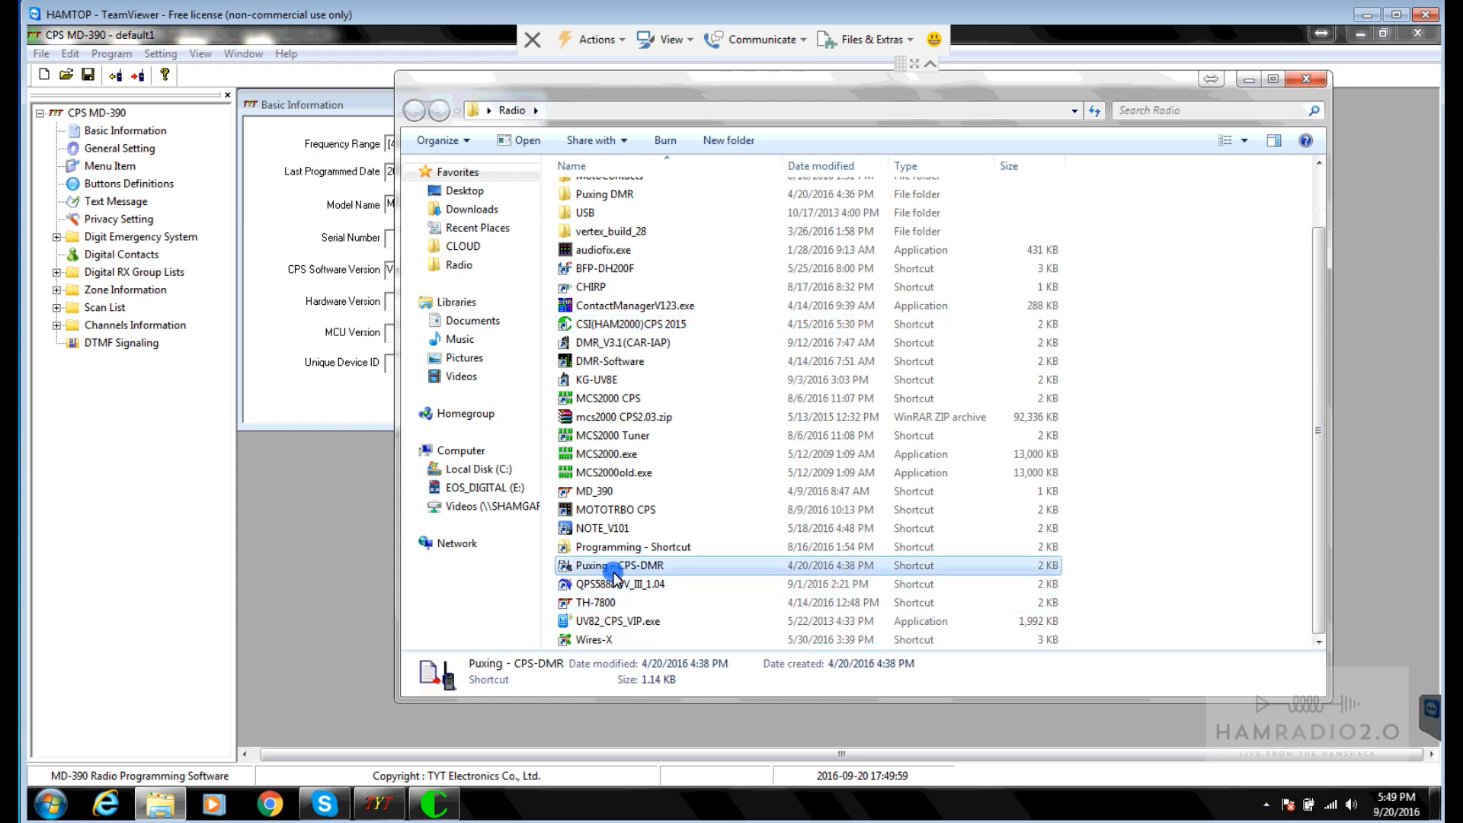
click(771, 429)
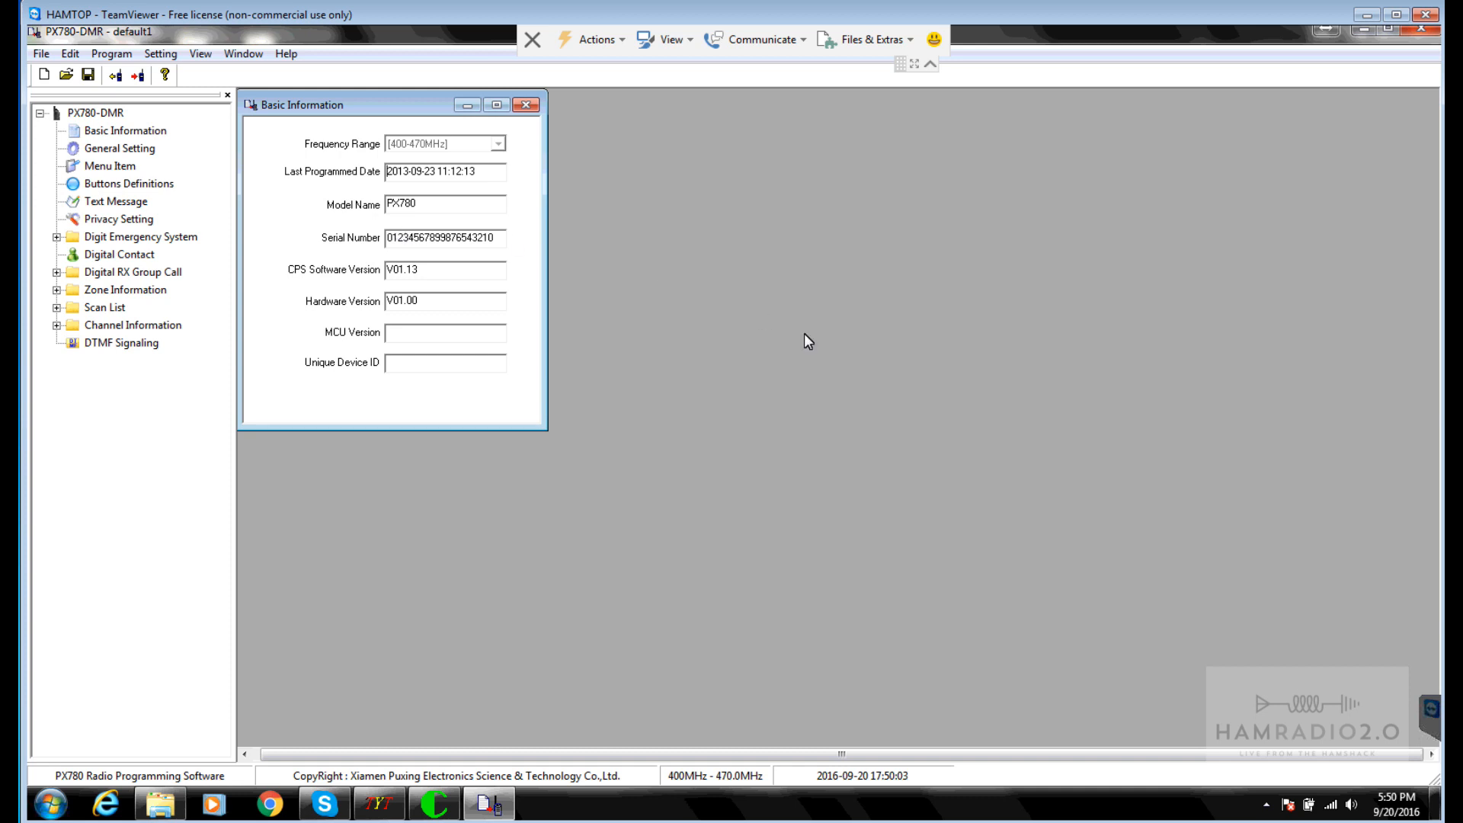
click(1422, 30)
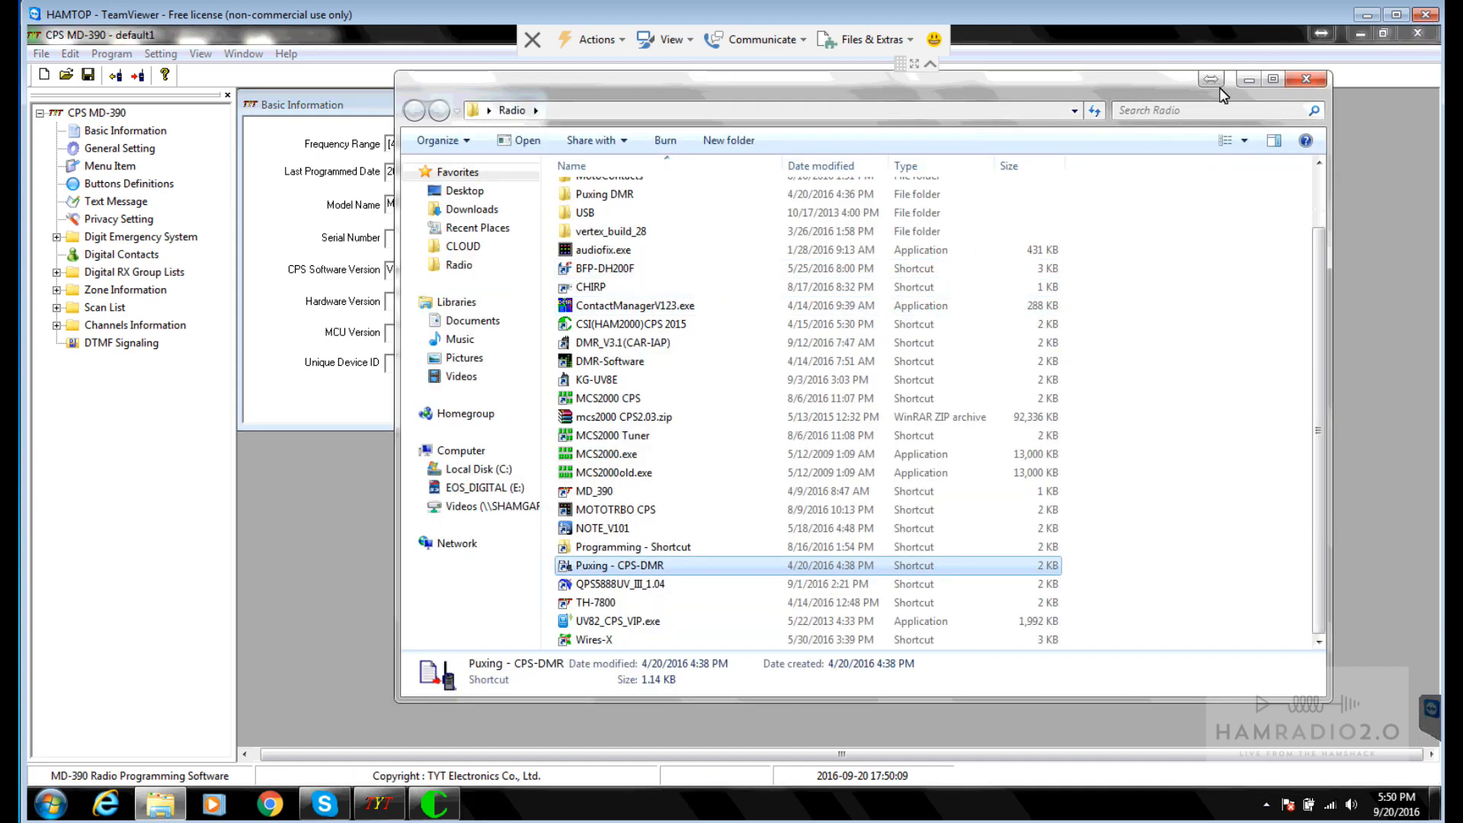
click(1245, 81)
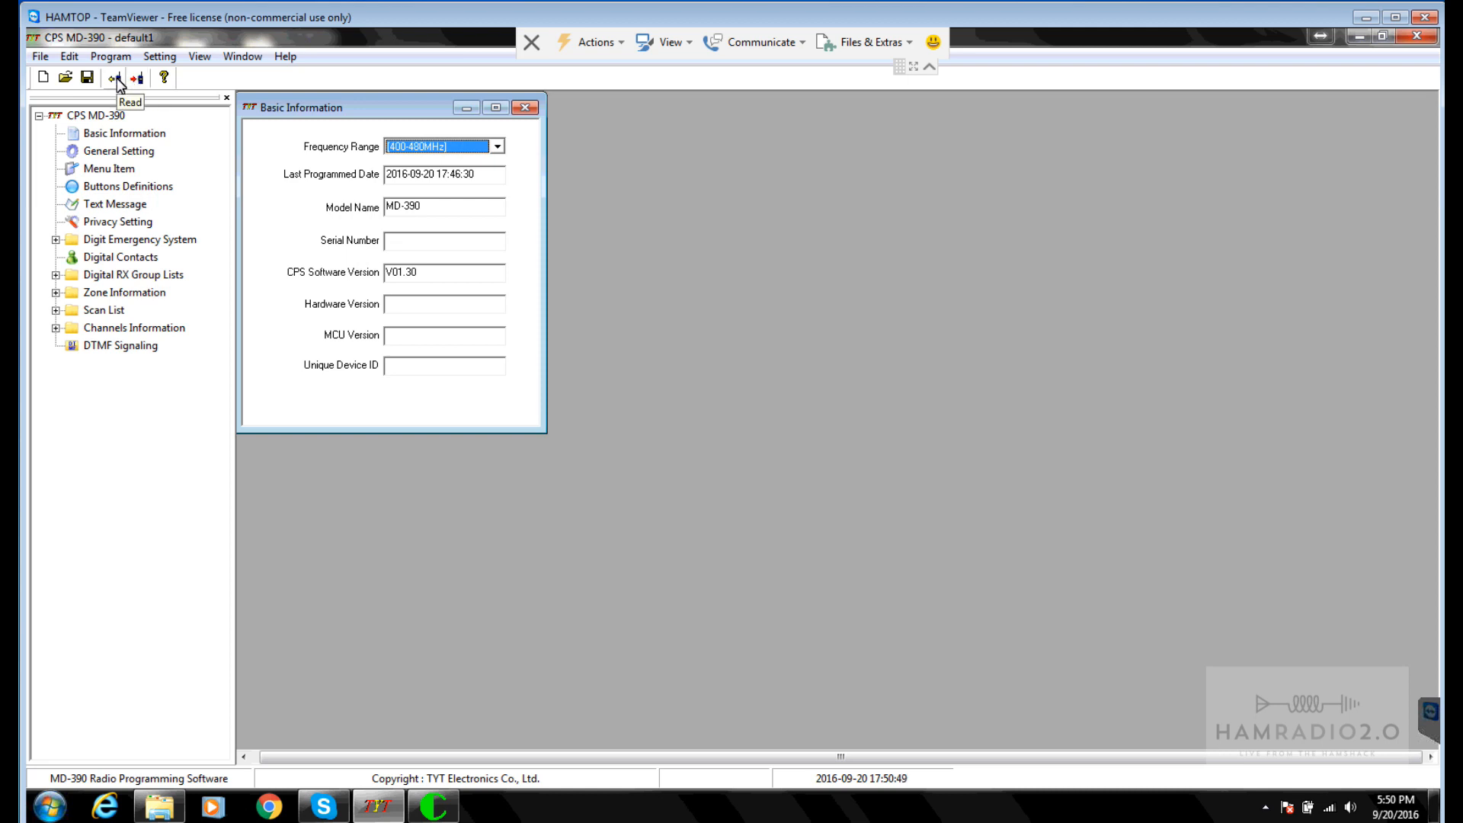
click(65, 77)
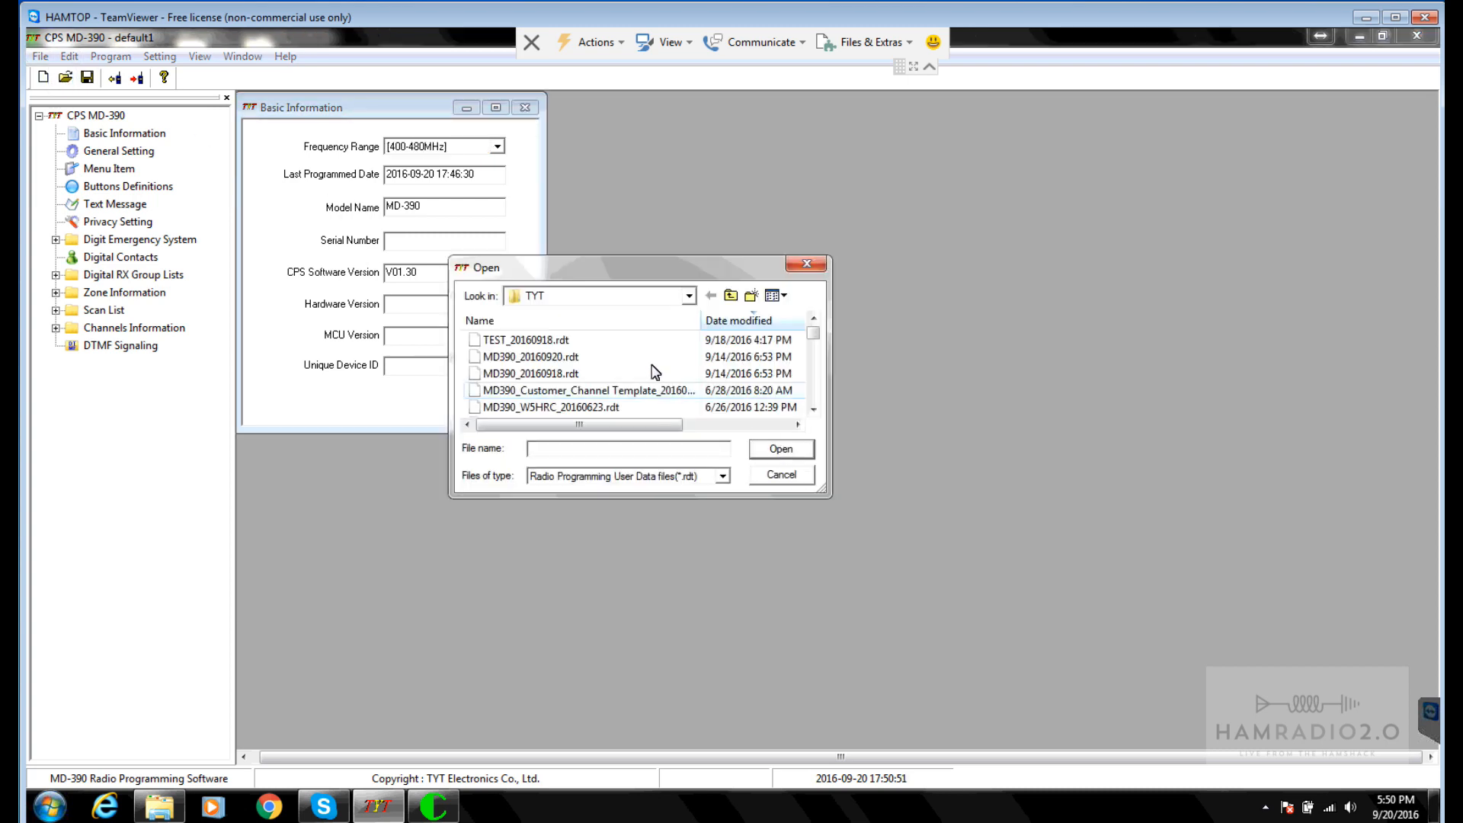
click(688, 296)
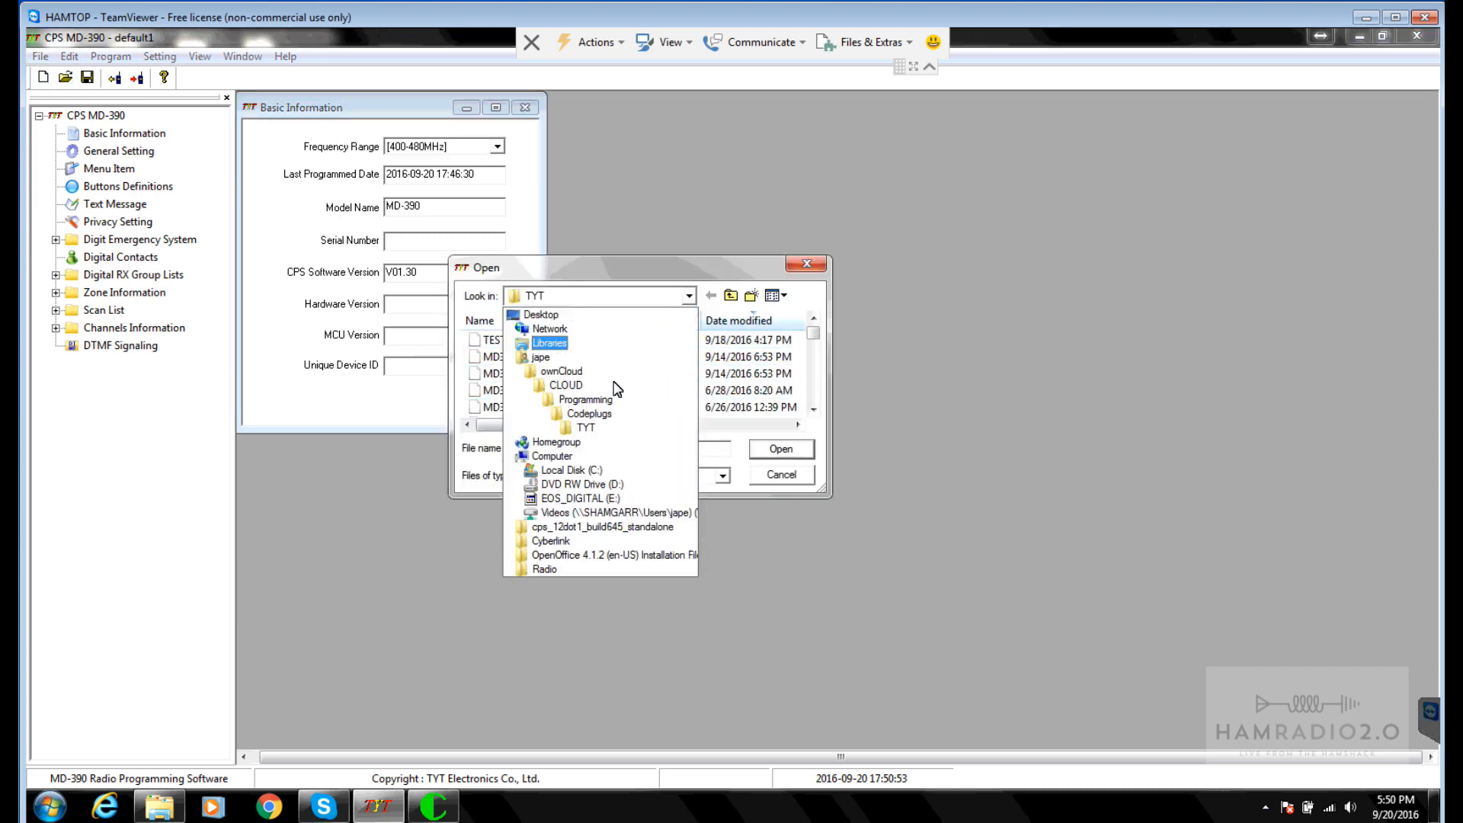
click(793, 482)
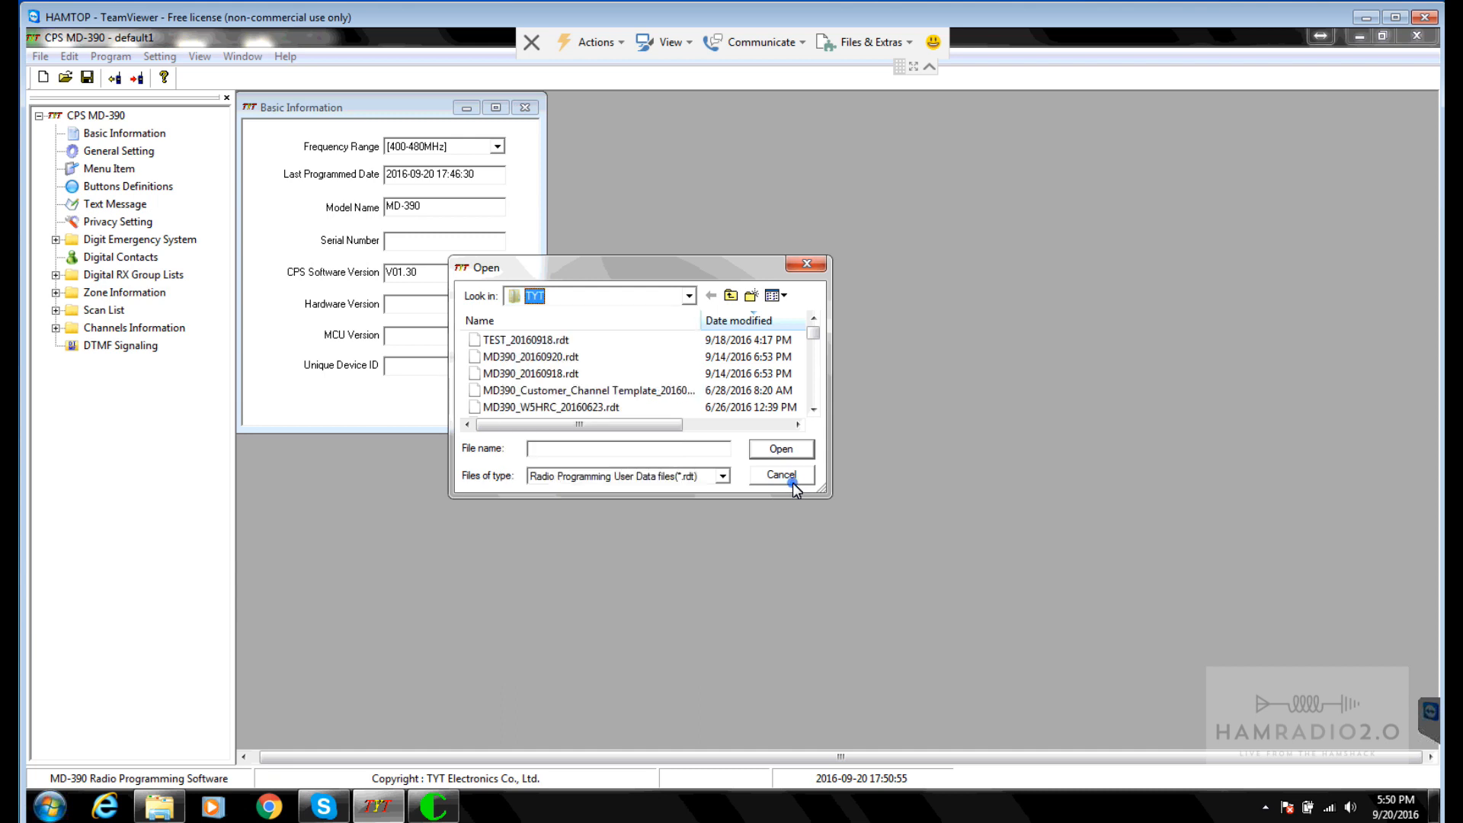
click(792, 482)
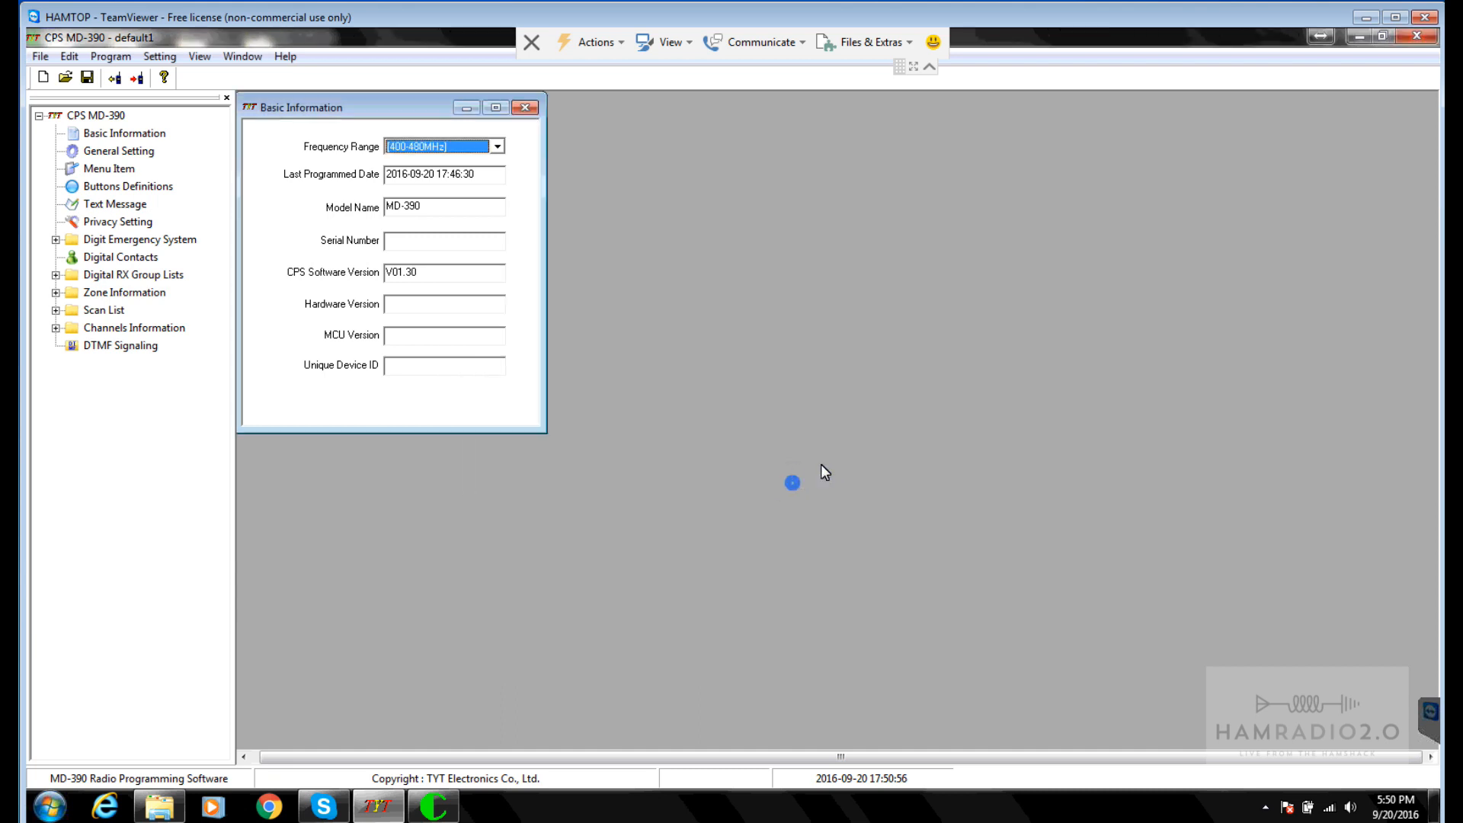
Step: Read the current programming data from the connected MD-390 radio
click(118, 81)
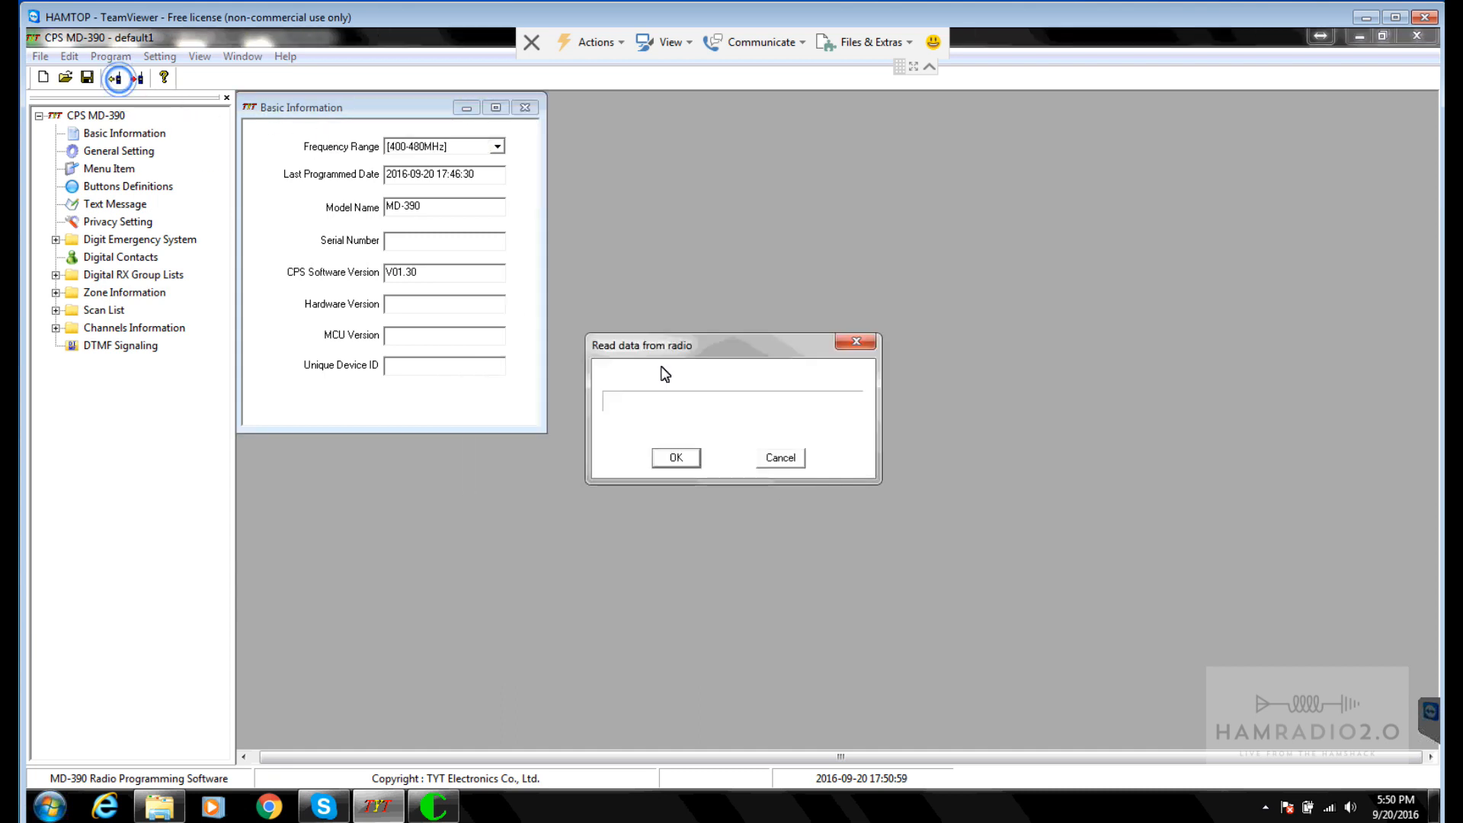
click(677, 458)
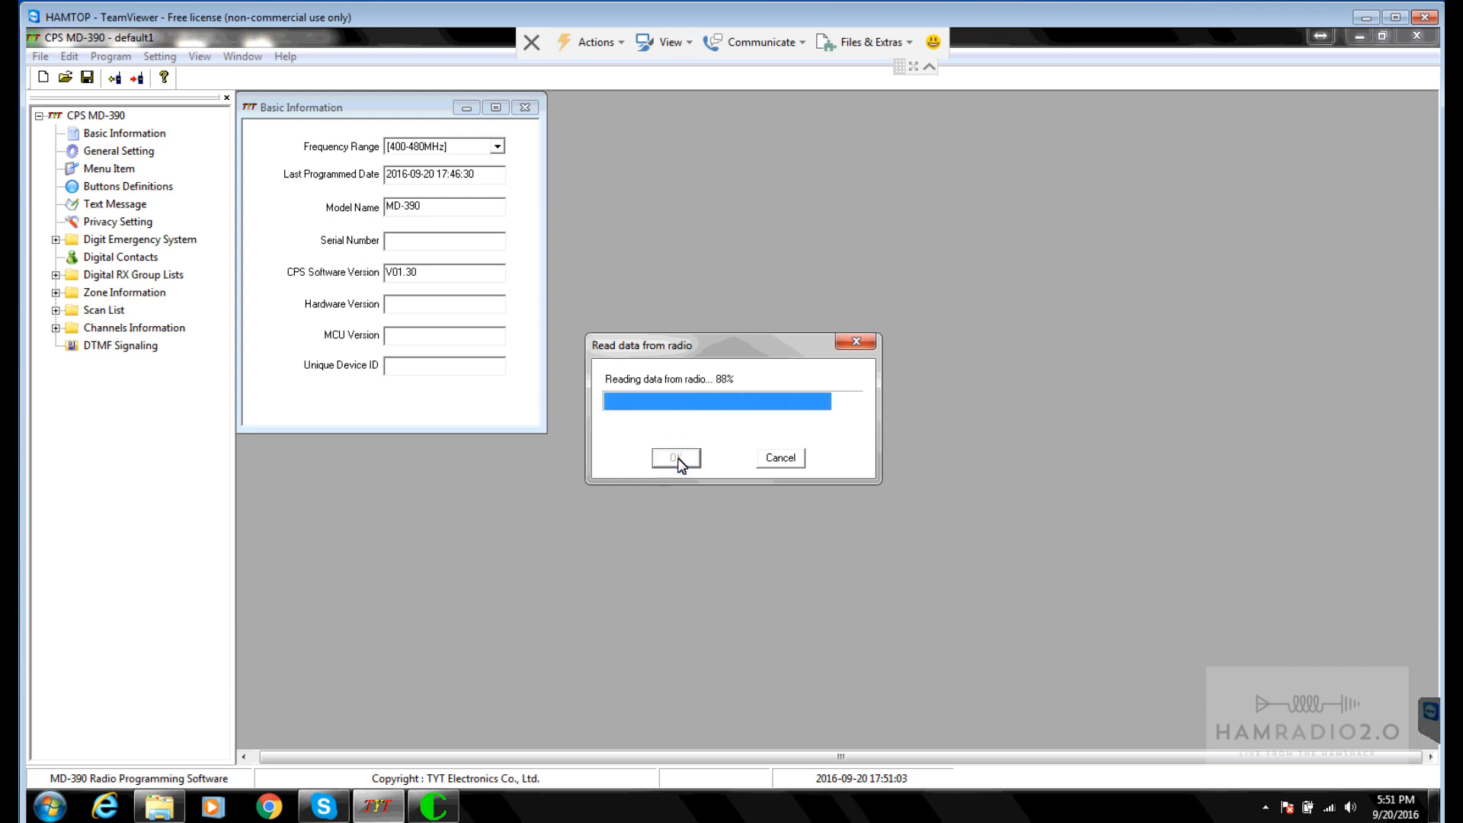
click(759, 451)
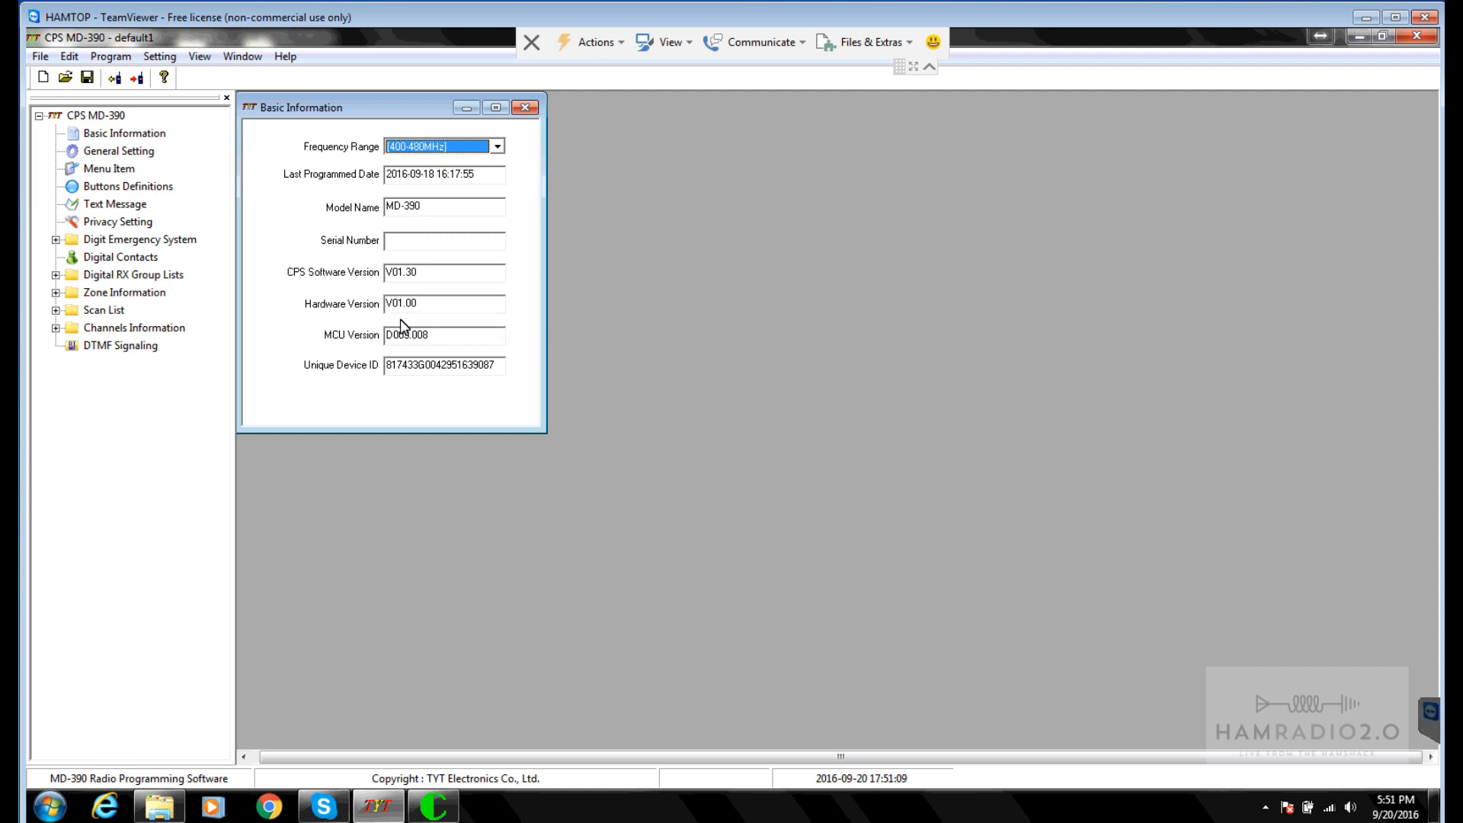
Step: Examine the MCU, hardware and CPS software versions in the radio's basic information
double_click(473, 336)
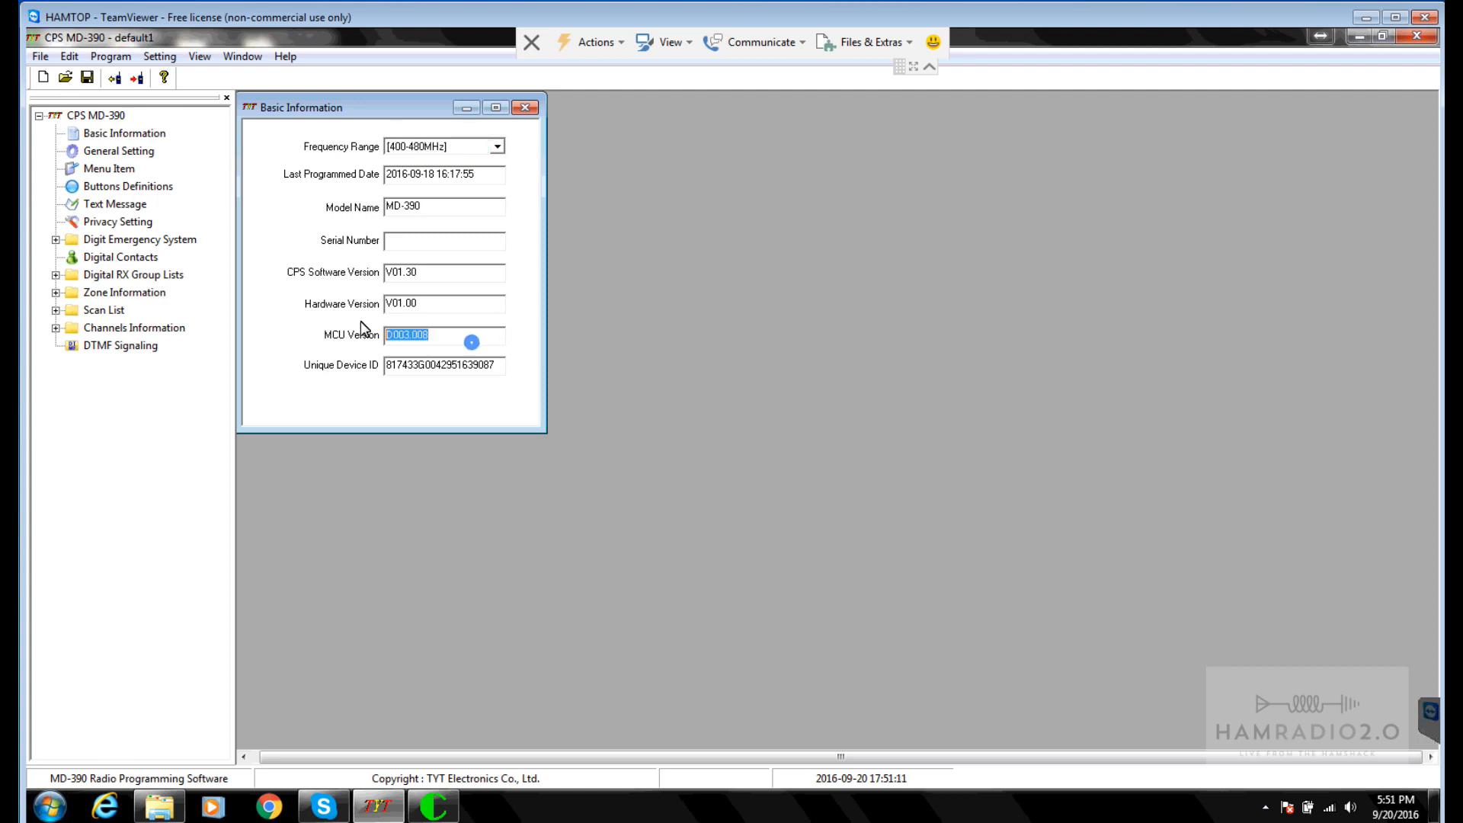
double_click(445, 302)
double_click(455, 271)
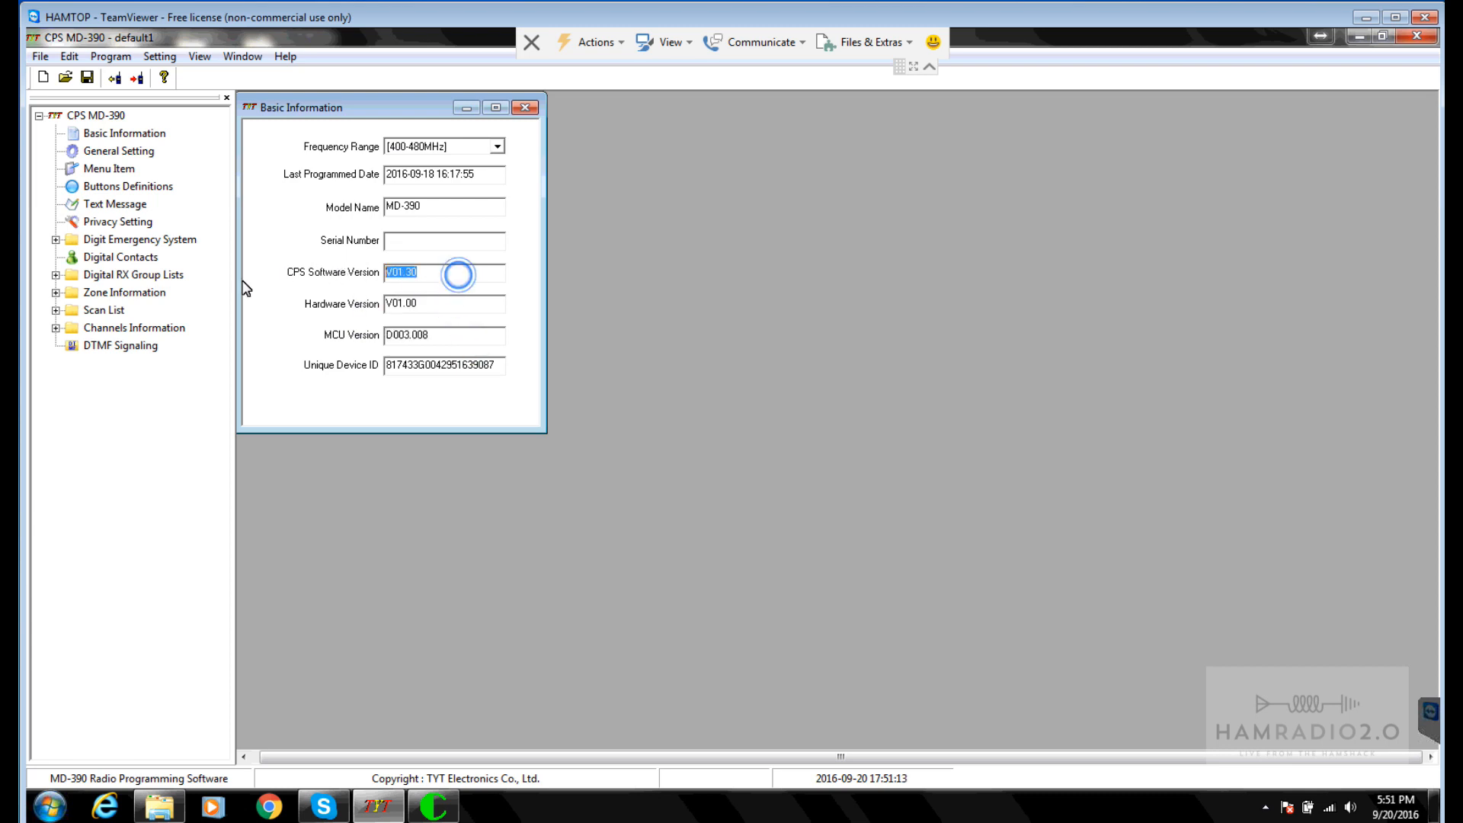
Step: Expand the channels, scan list, digital RX group list and zone groups to inspect the codeplug read from the radio
click(56, 328)
click(56, 311)
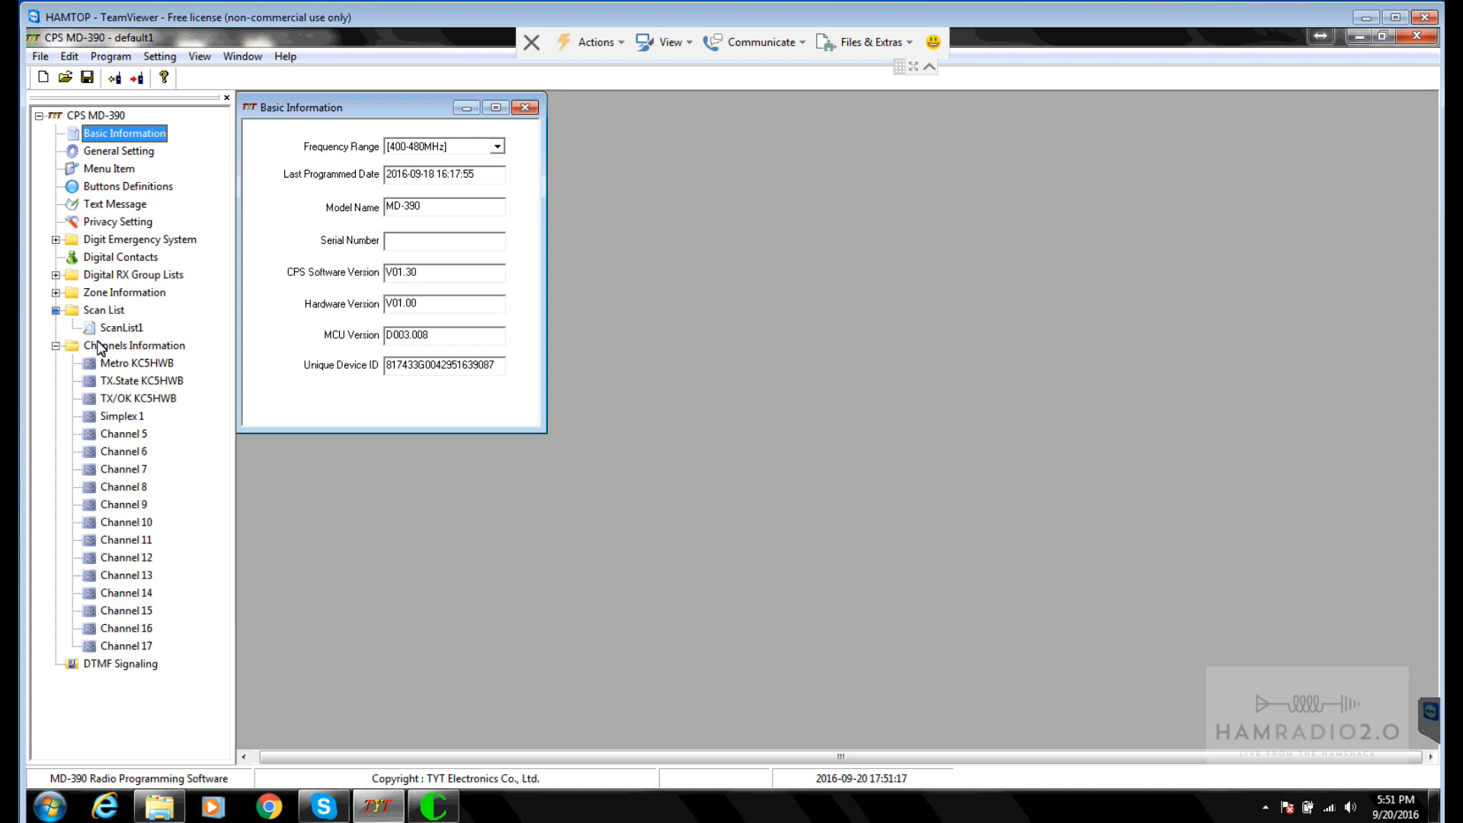
click(56, 275)
click(56, 293)
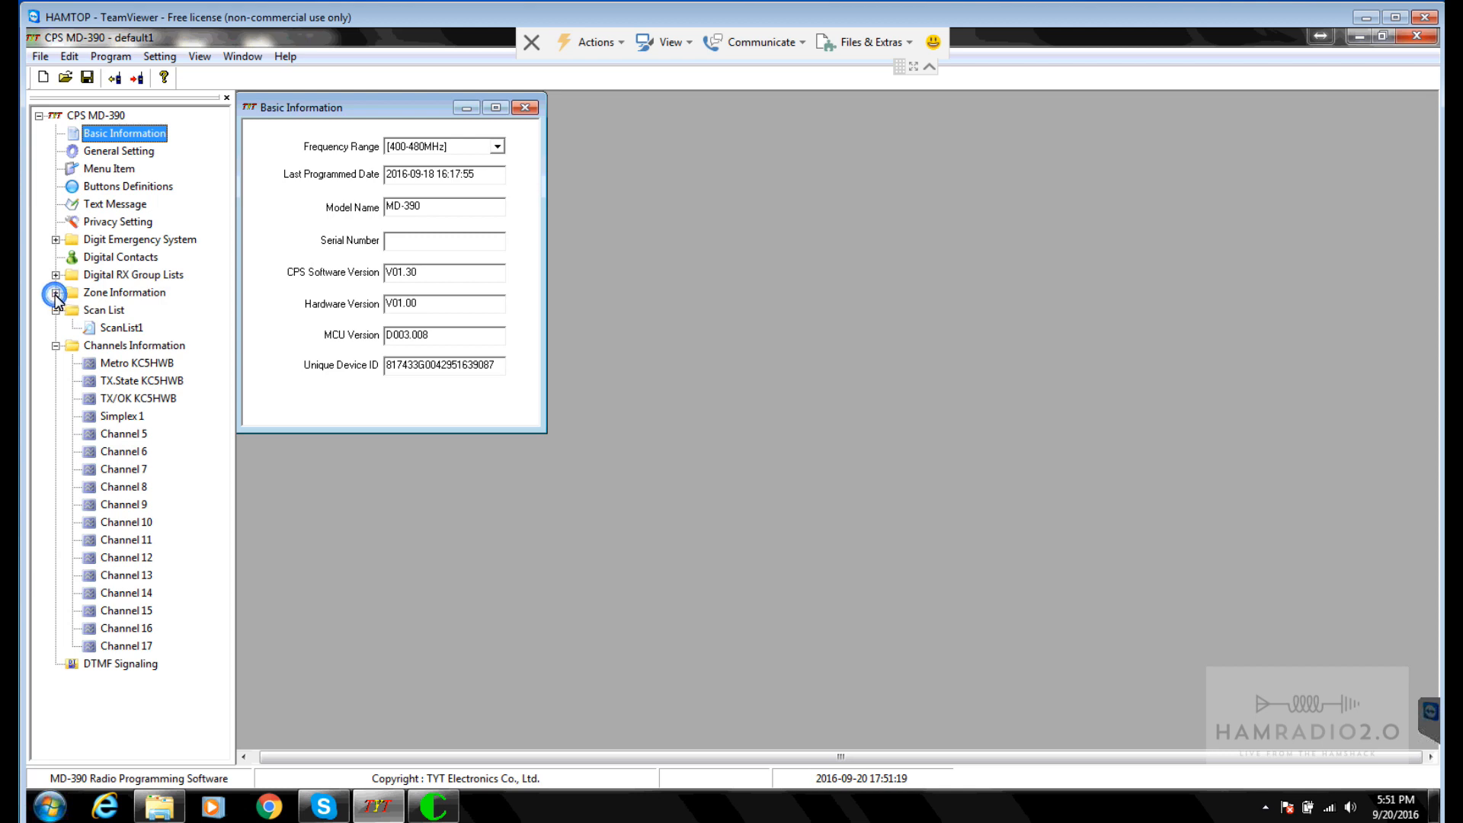
click(629, 470)
click(66, 35)
click(549, 336)
click(63, 77)
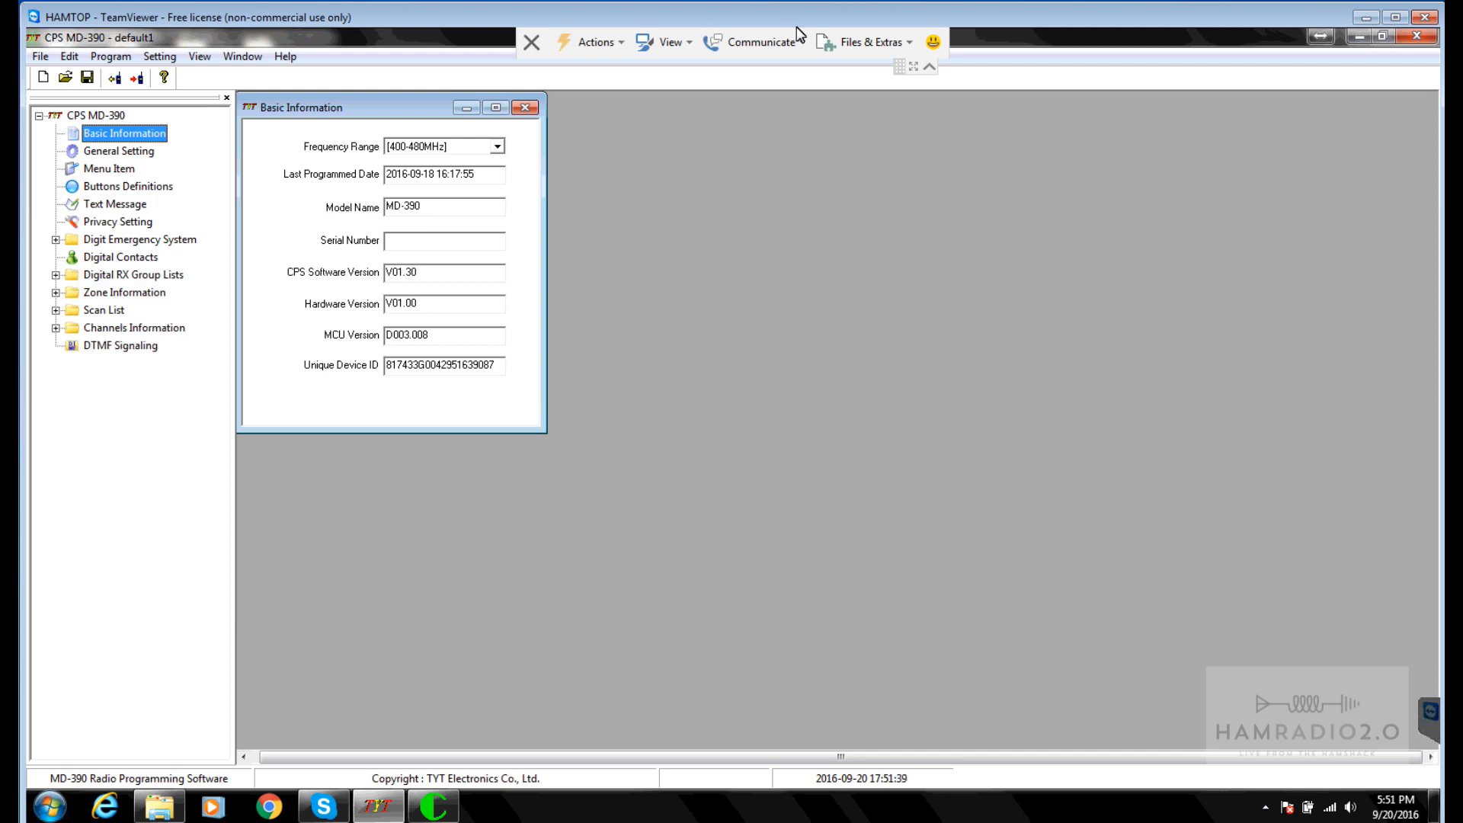
click(157, 61)
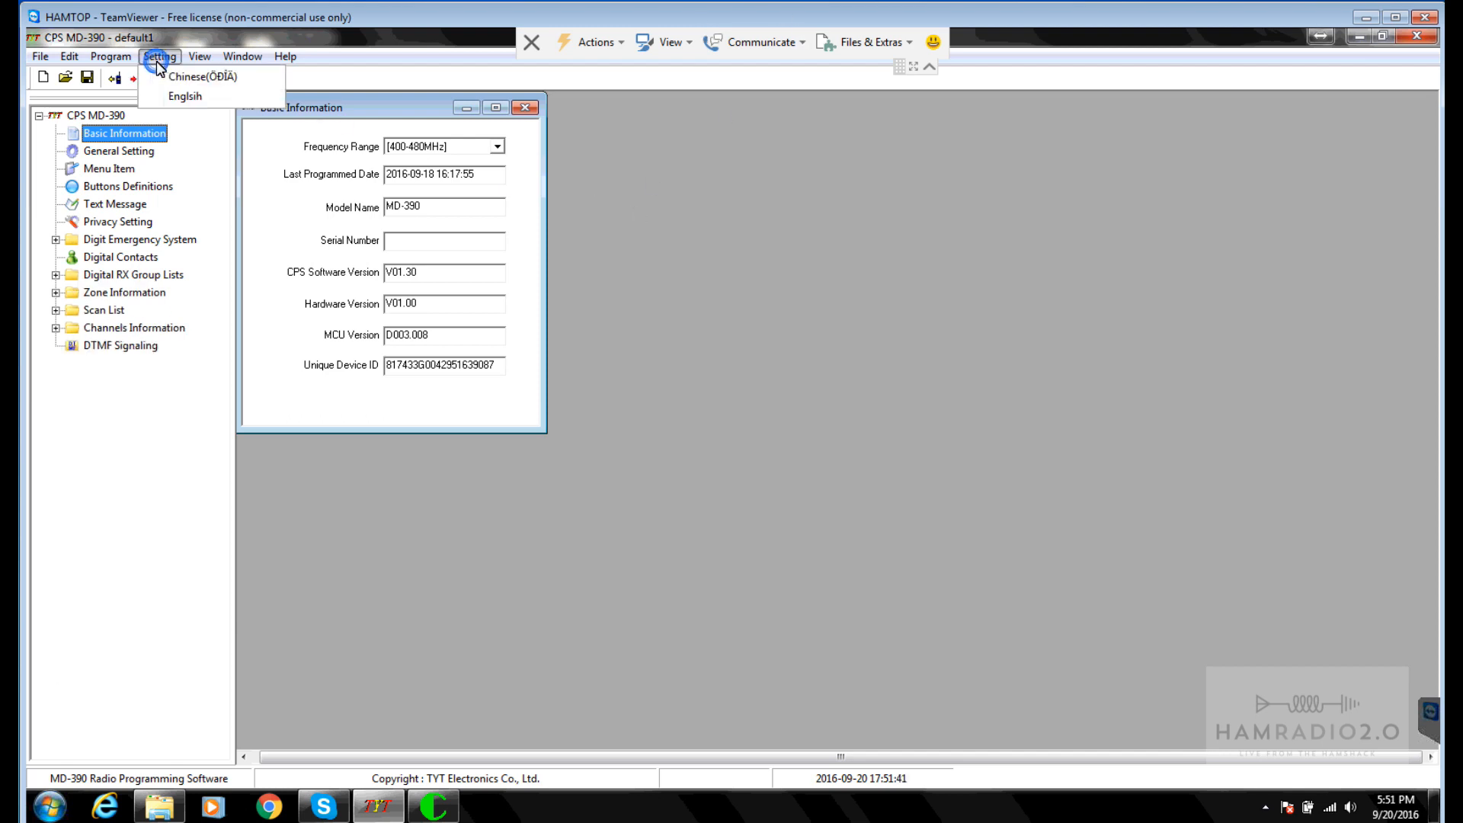
mouse_move(39, 64)
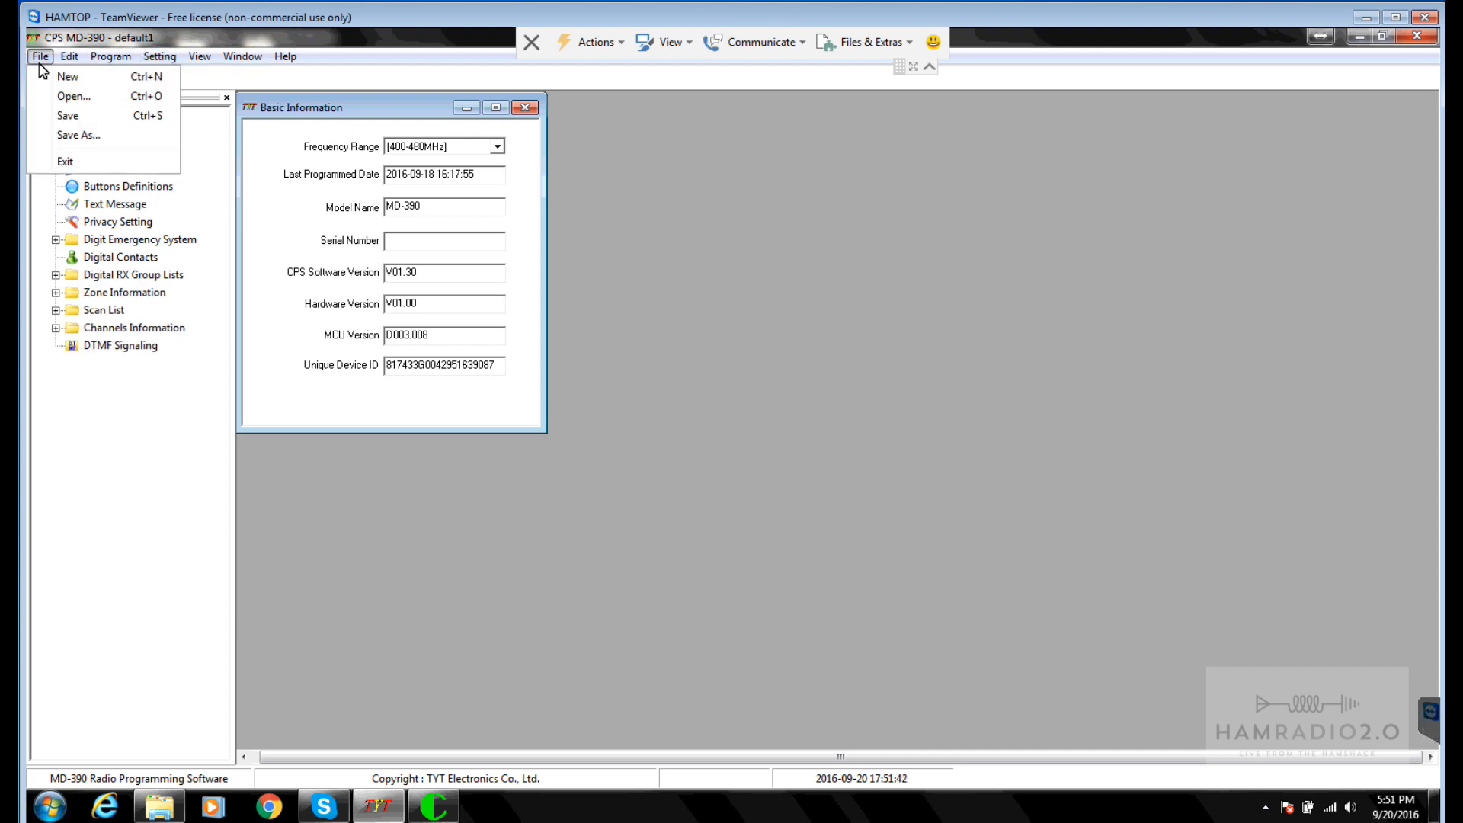
click(274, 38)
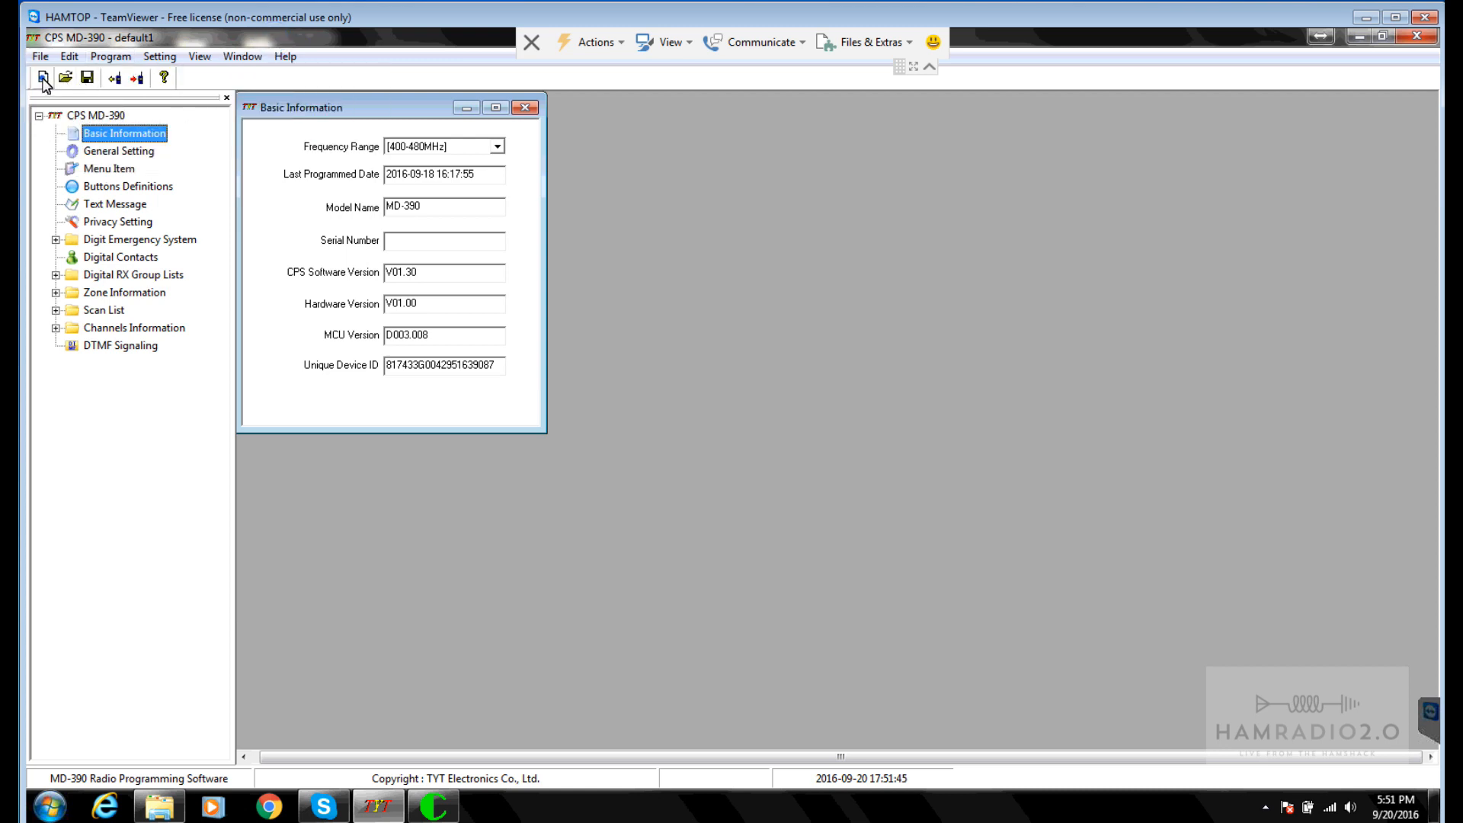
Step: Create a new blank codeplug, accepting that all data is cleared, and write it to the radio
click(42, 77)
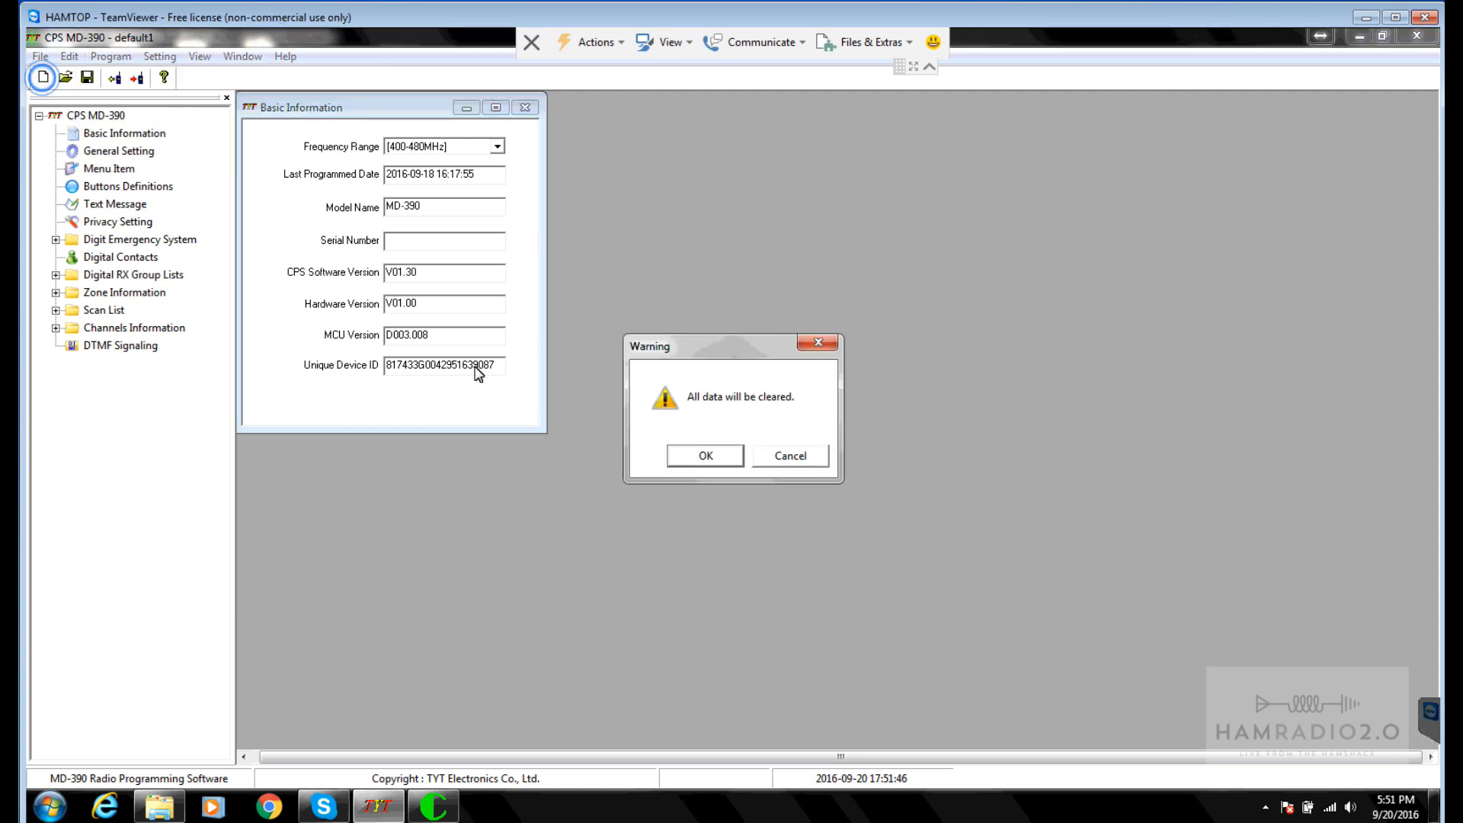
click(702, 456)
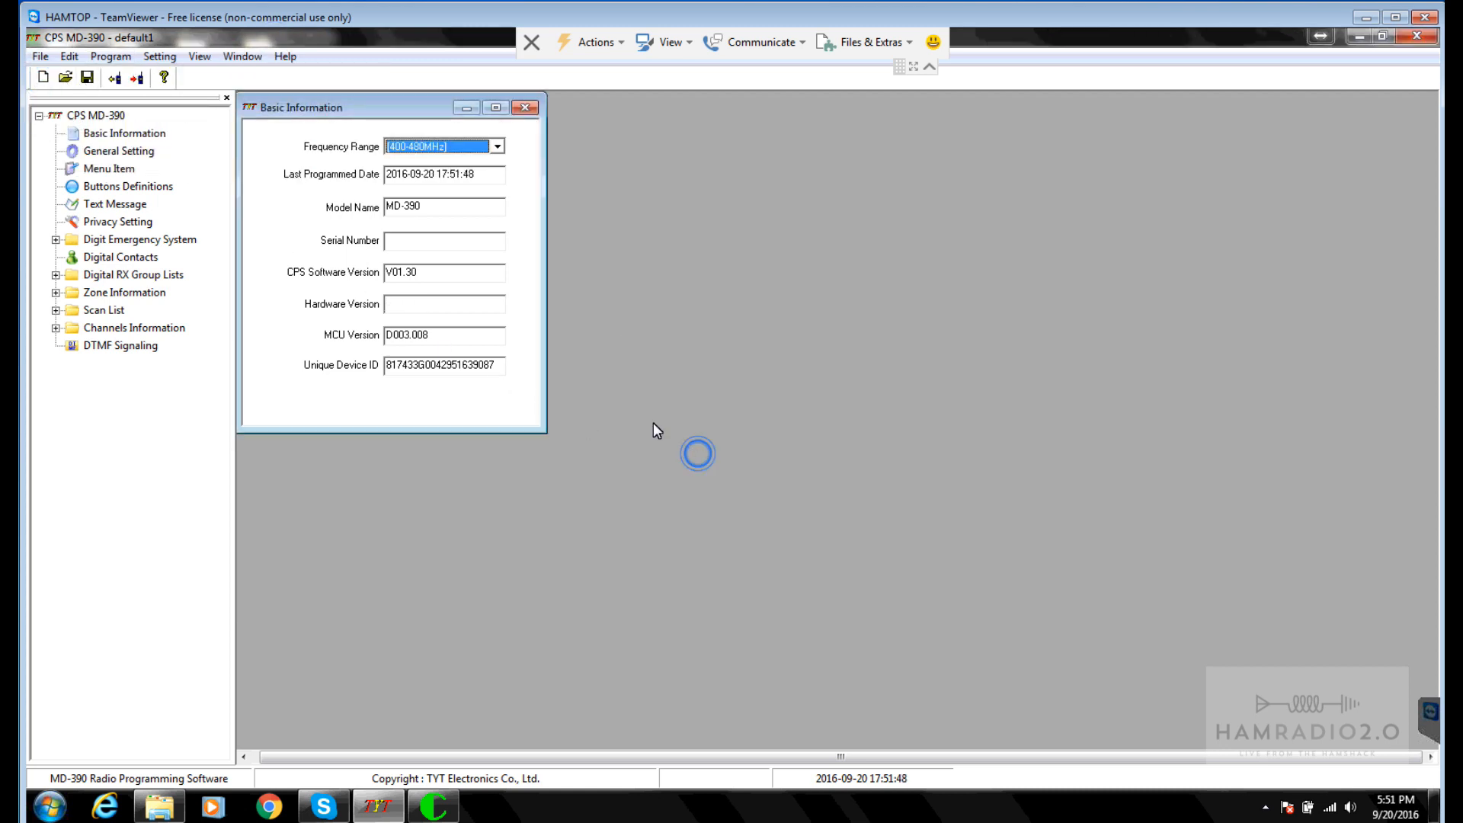
click(137, 79)
click(662, 459)
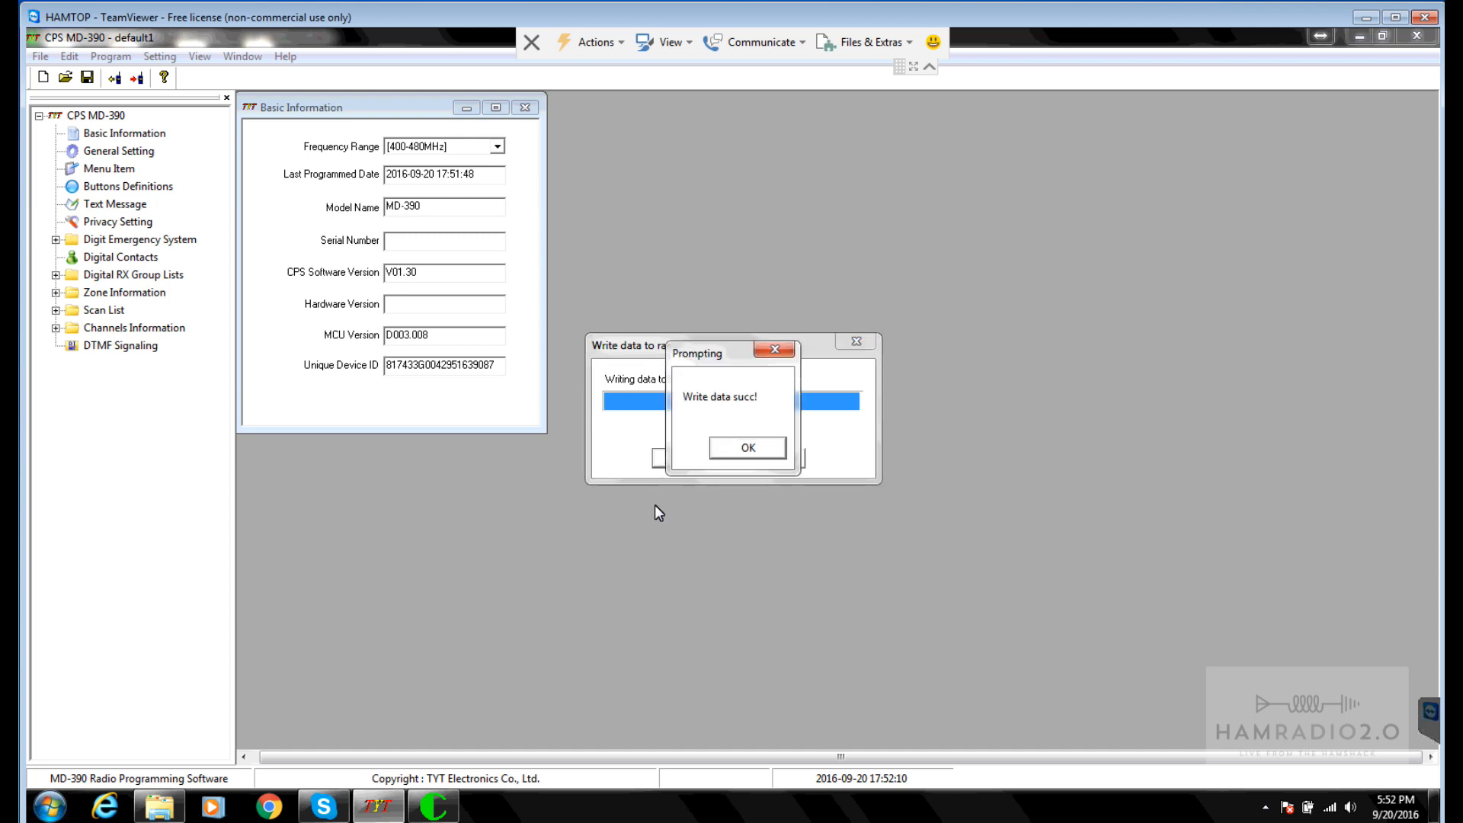
click(749, 450)
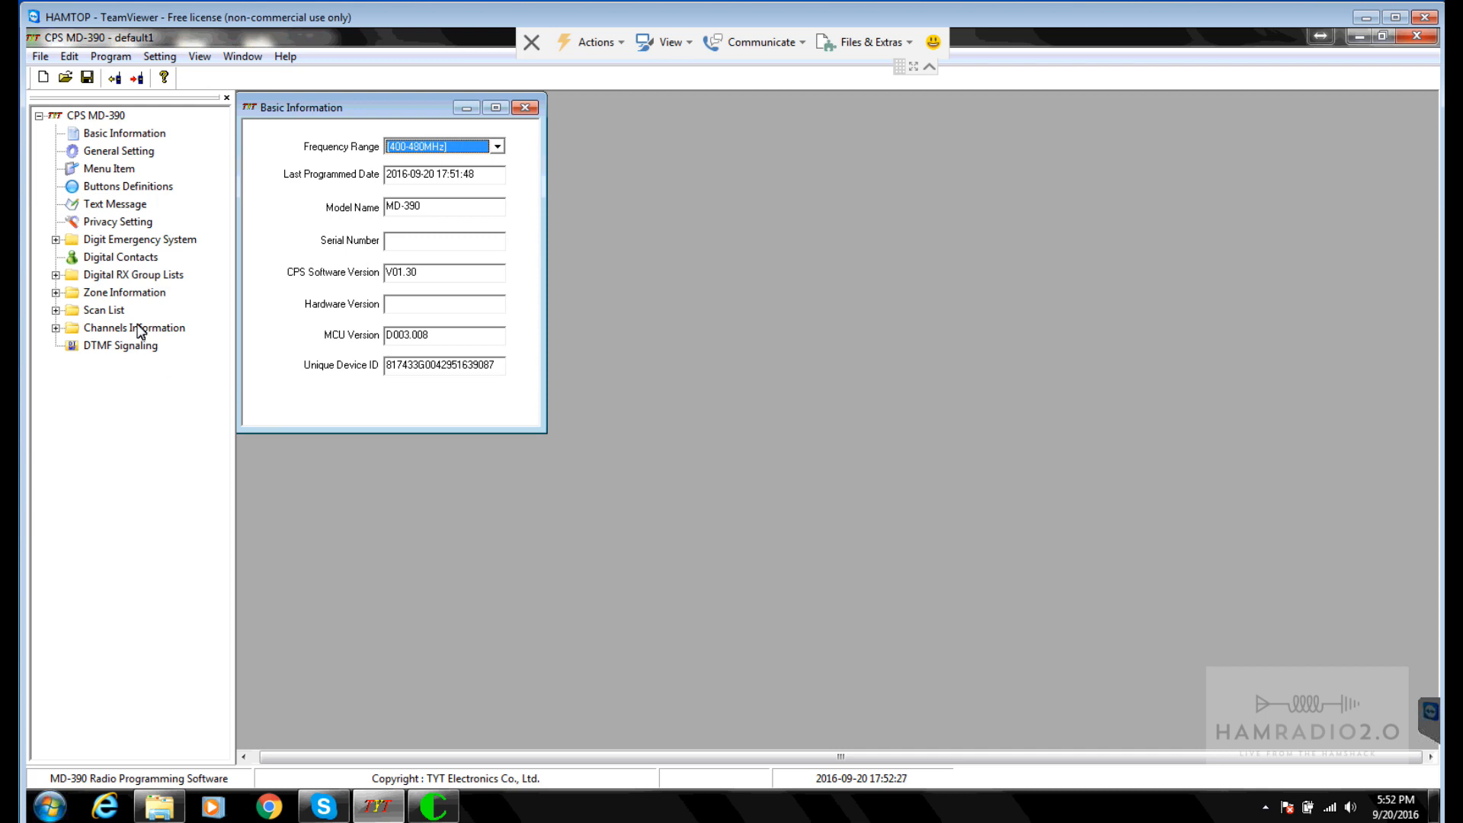
Step: Expand the scan list, zone, digital RX group list and channel groups to check the default entries of the blank codeplug
click(55, 310)
click(55, 292)
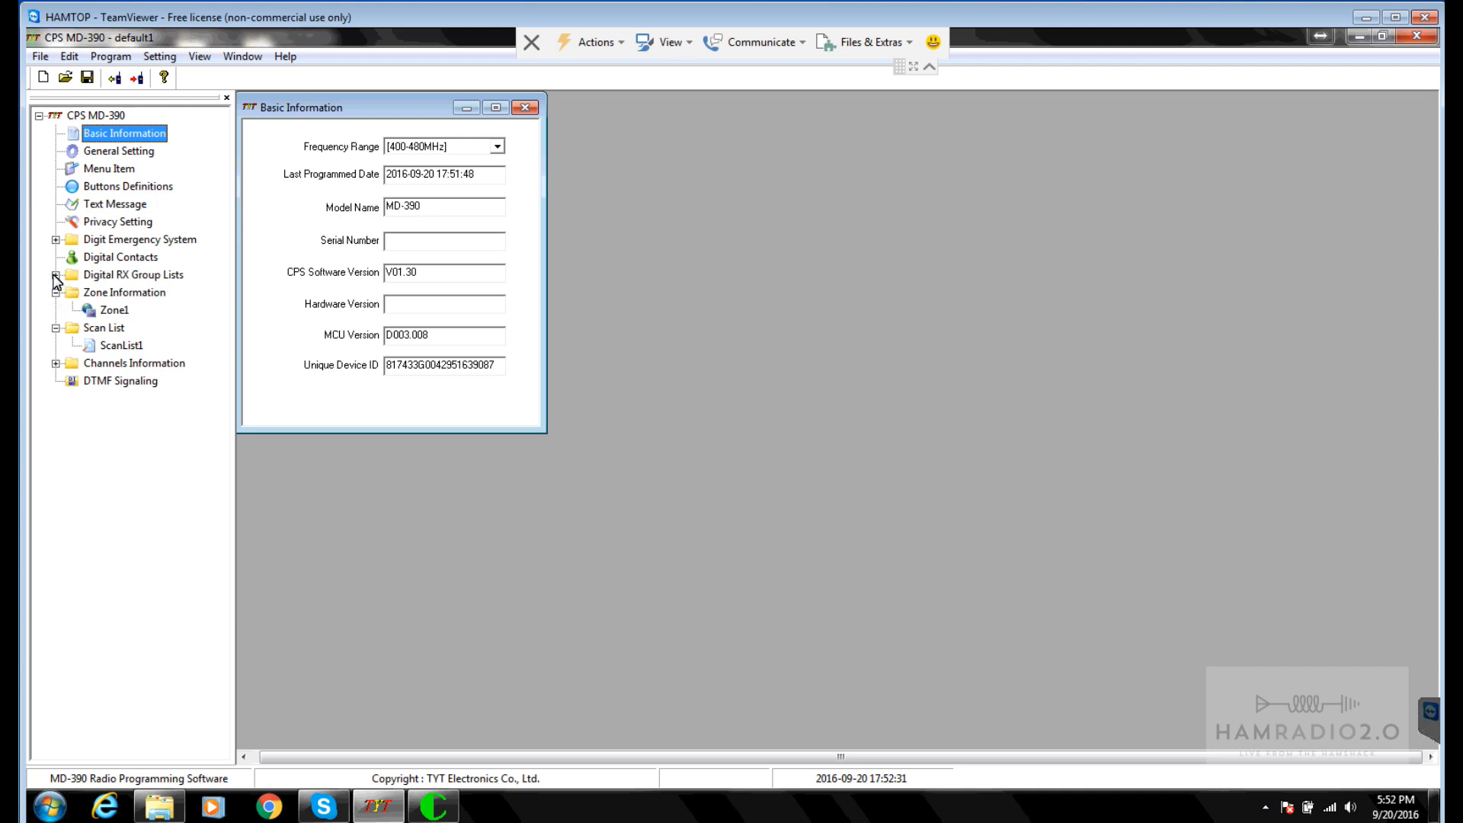
click(55, 275)
click(55, 381)
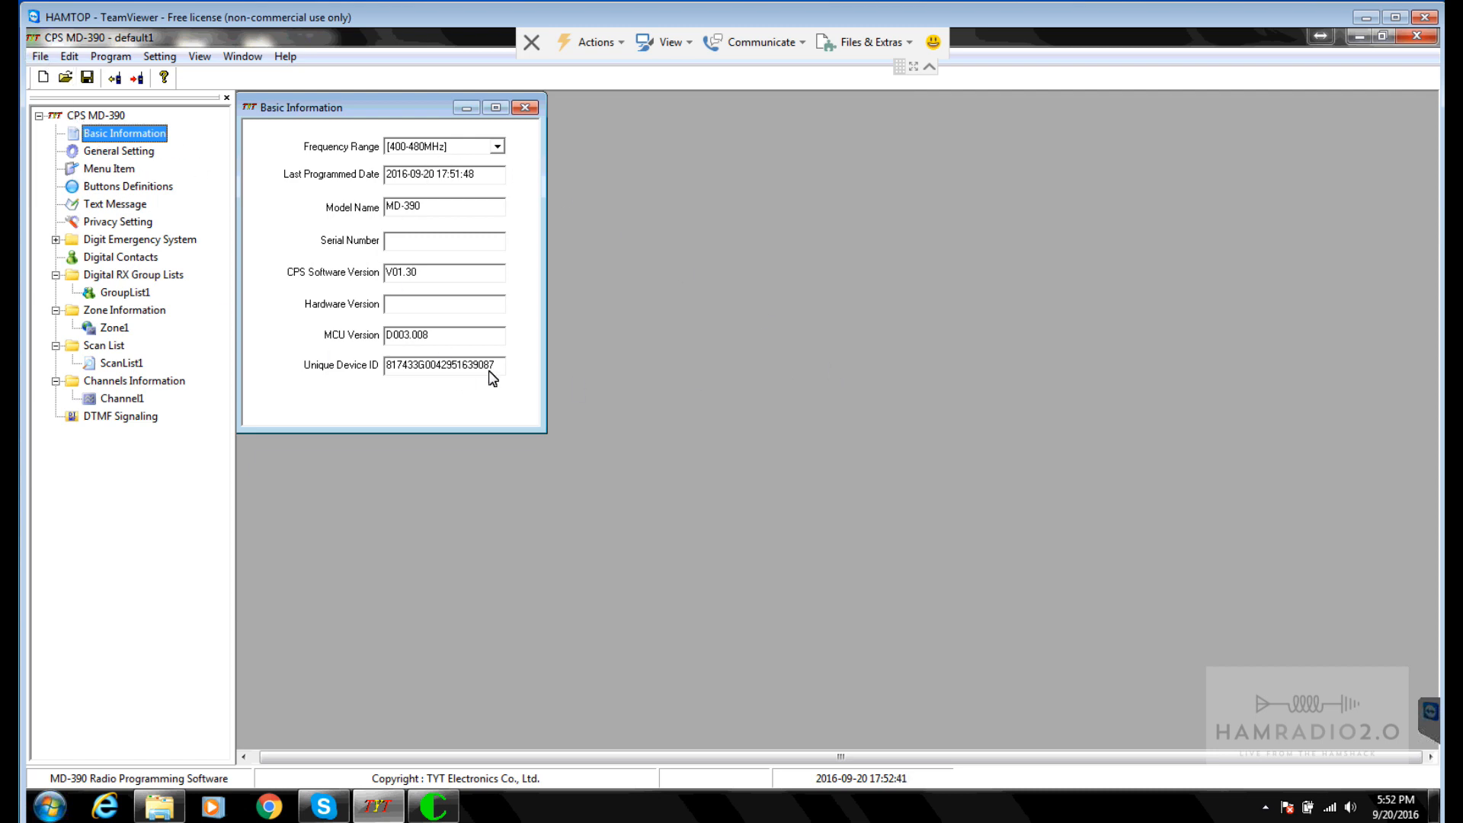
Step: Read the newly written blank codeplug back from the radio
click(115, 81)
click(679, 458)
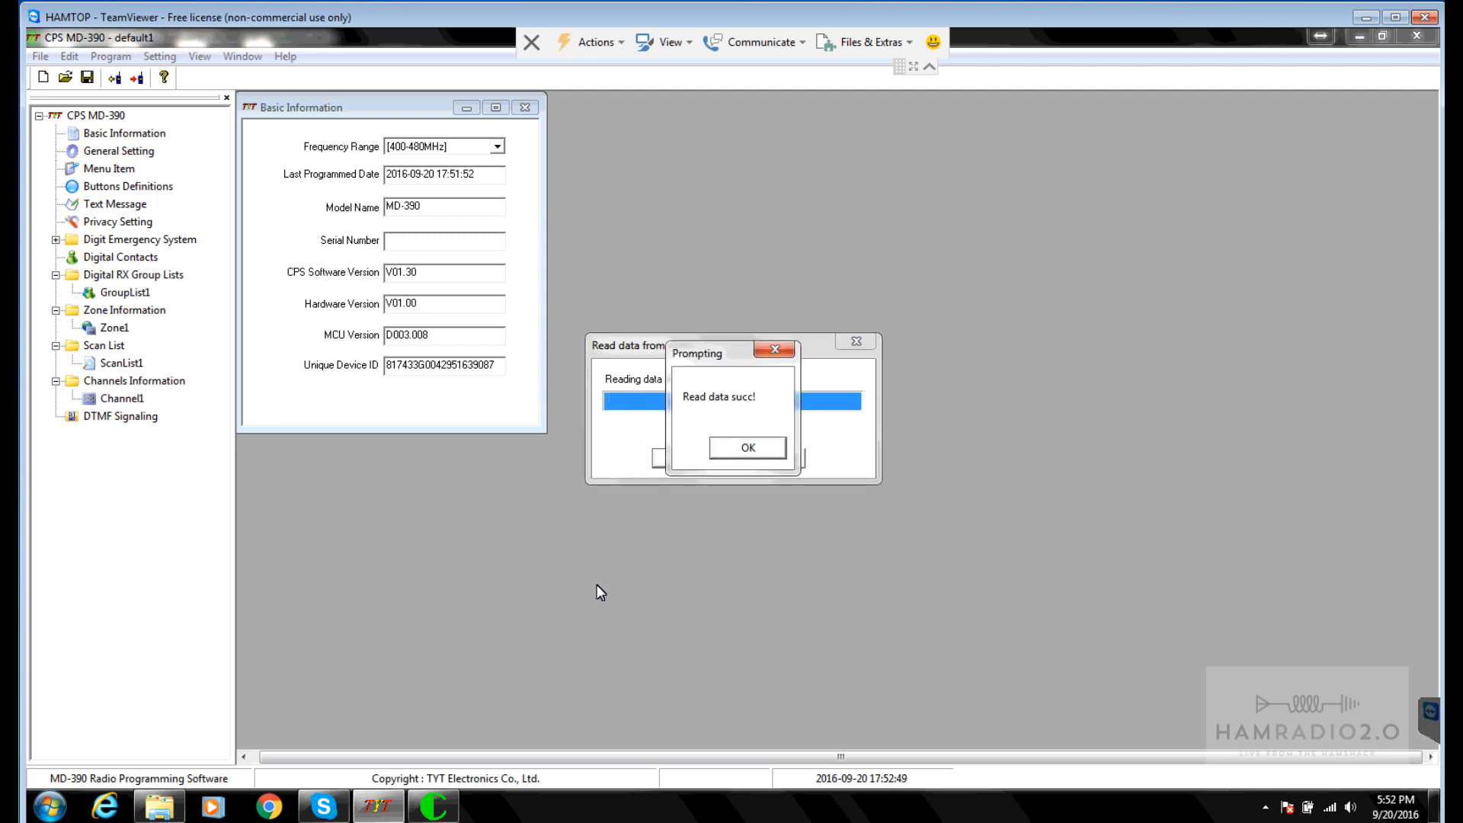
key(Return)
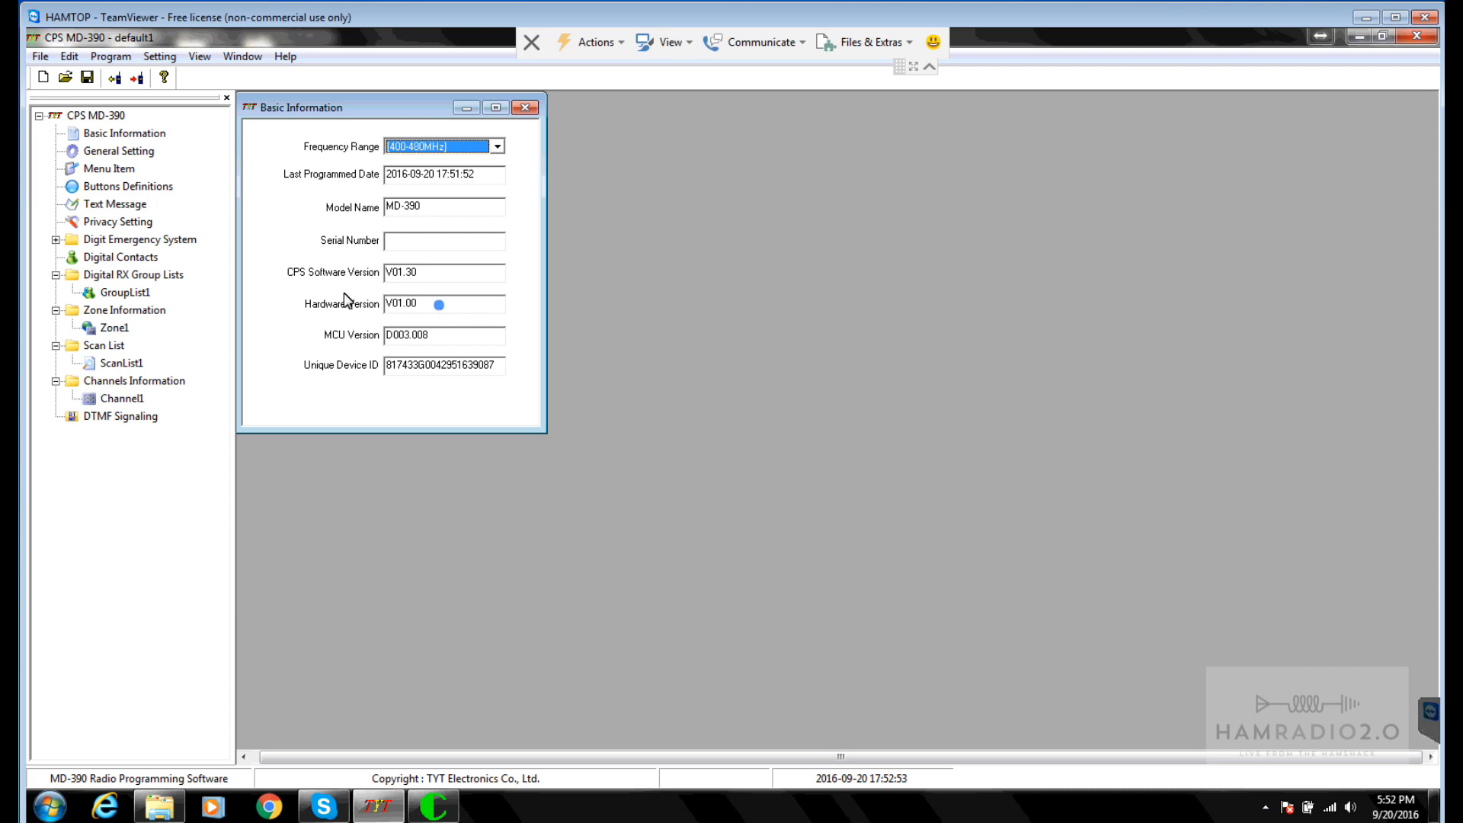
Step: Examine the hardware version, CPS software version and unique device ID in the basic information
drag(439, 305, 345, 296)
drag(467, 271, 321, 269)
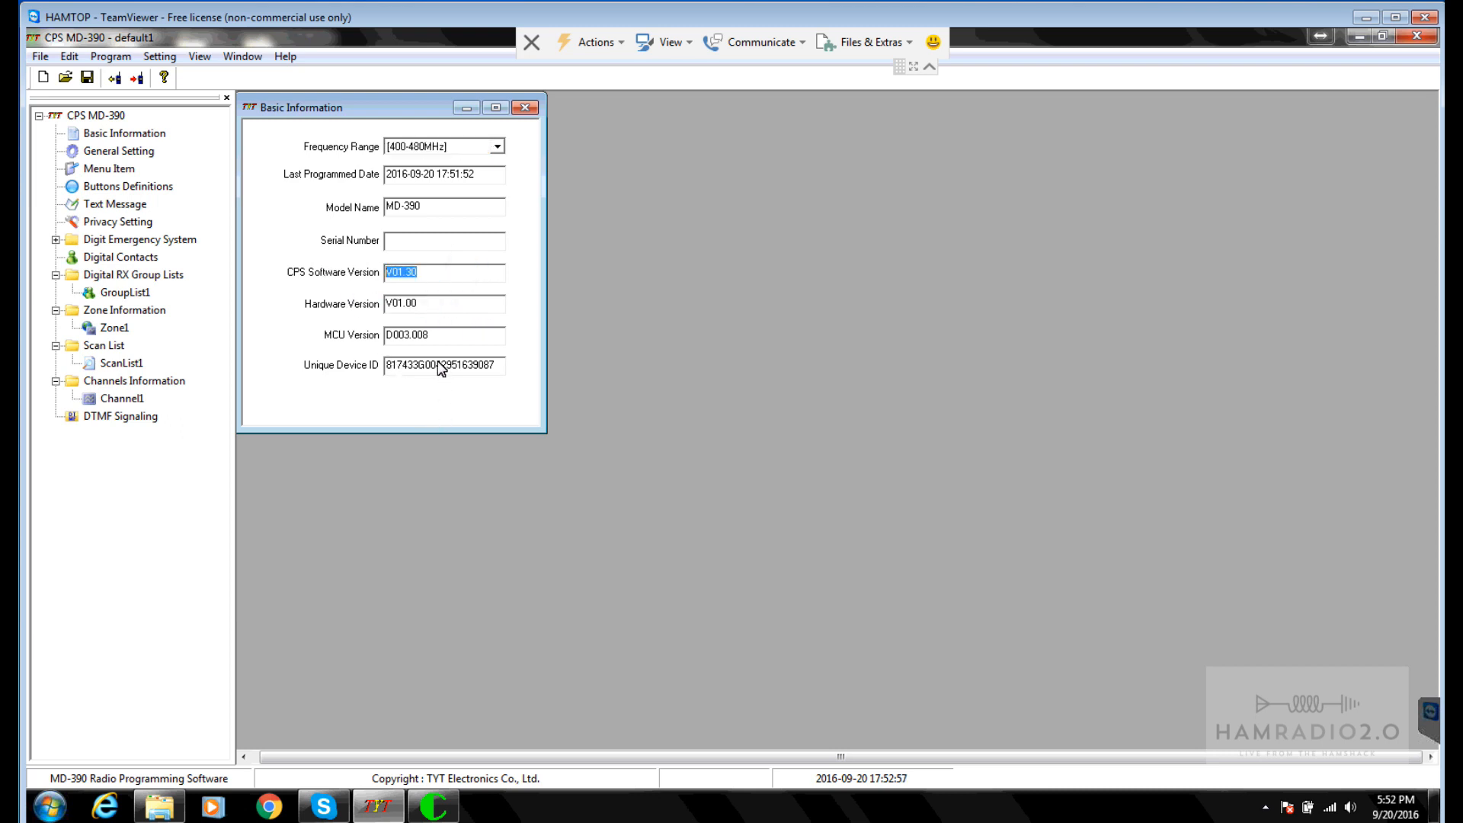
double_click(437, 364)
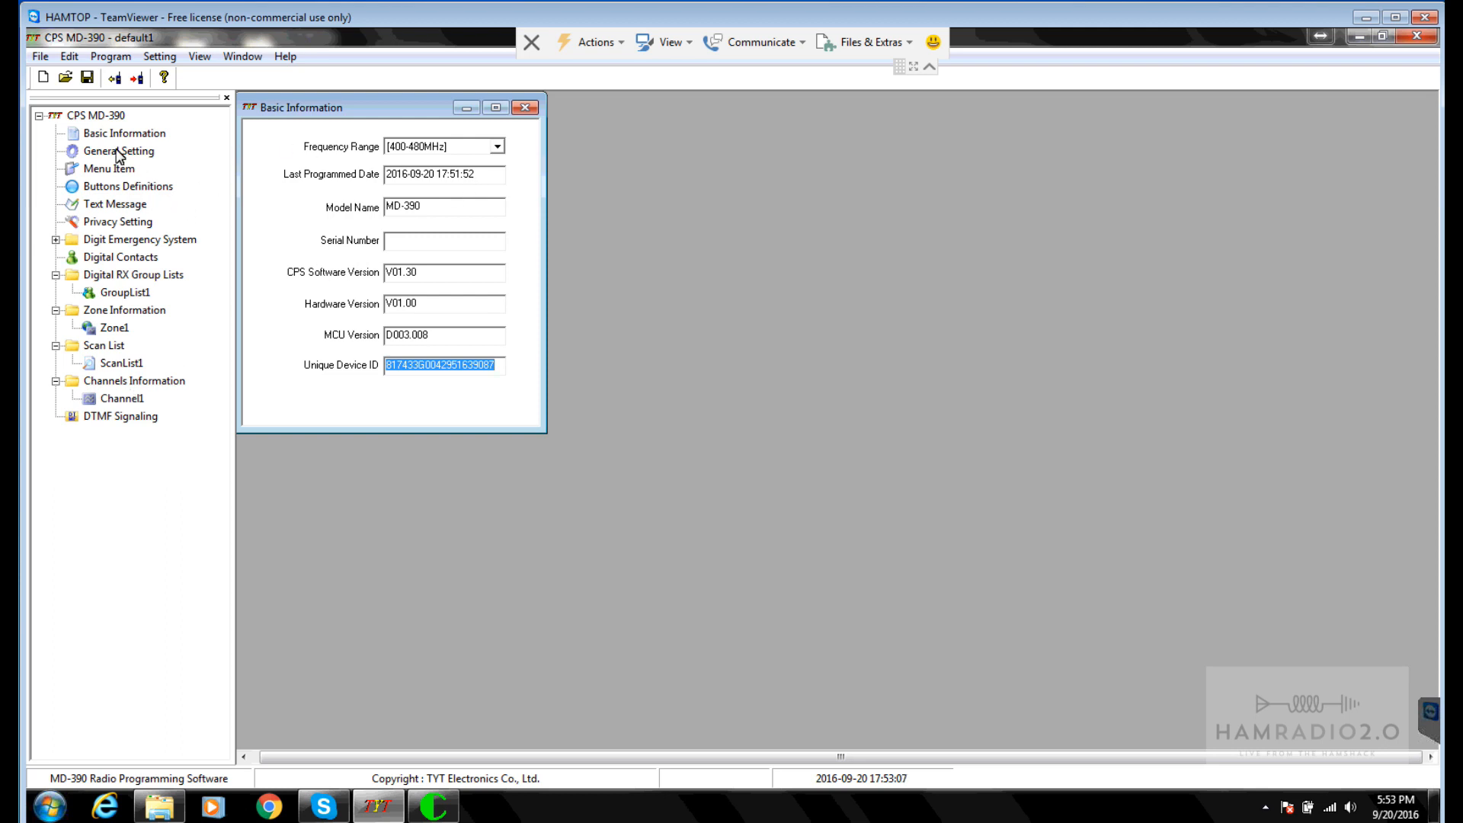
Step: Open the general settings and select the current Radio ID value
click(114, 151)
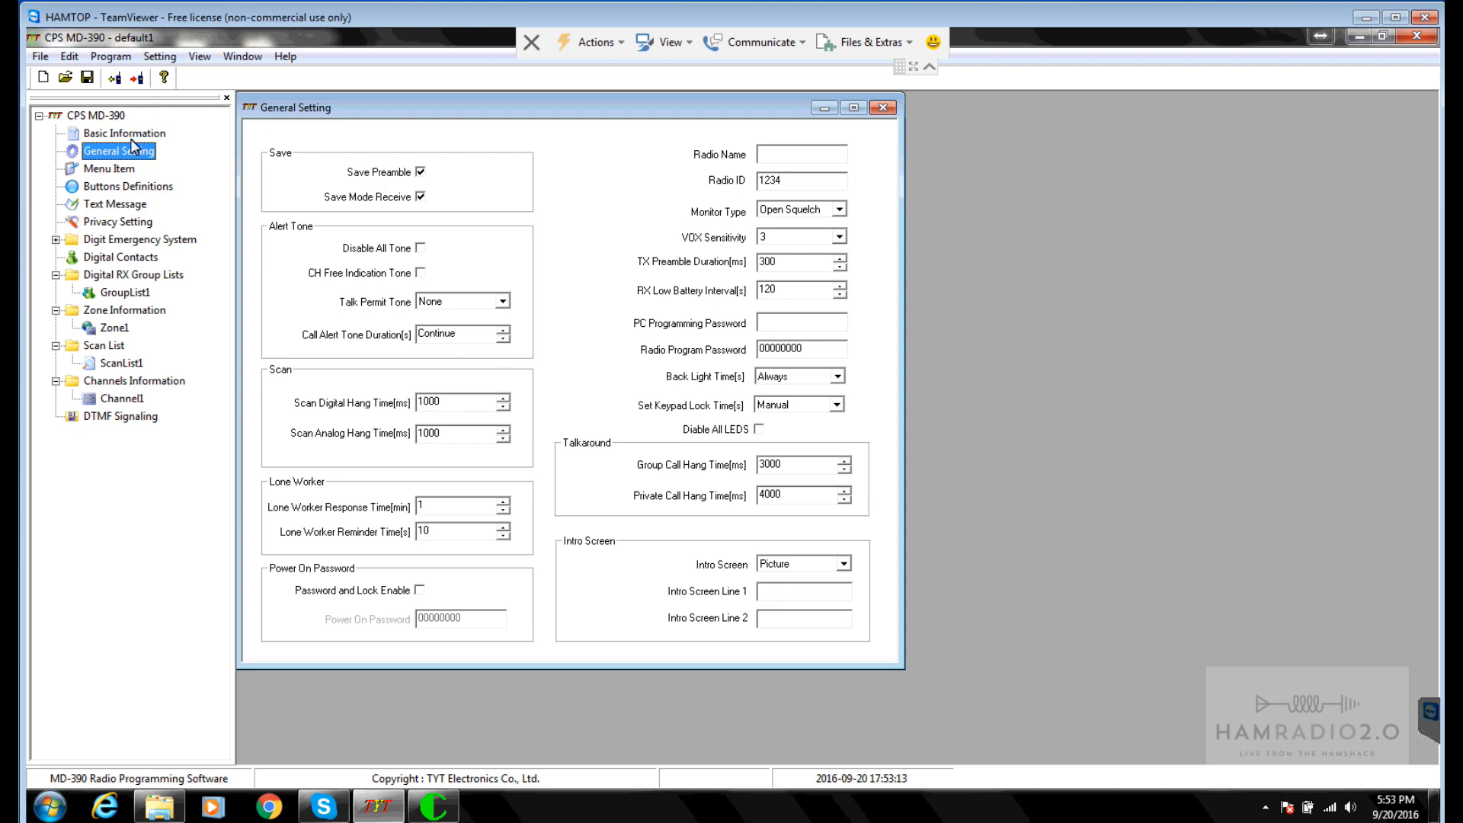
double_click(793, 182)
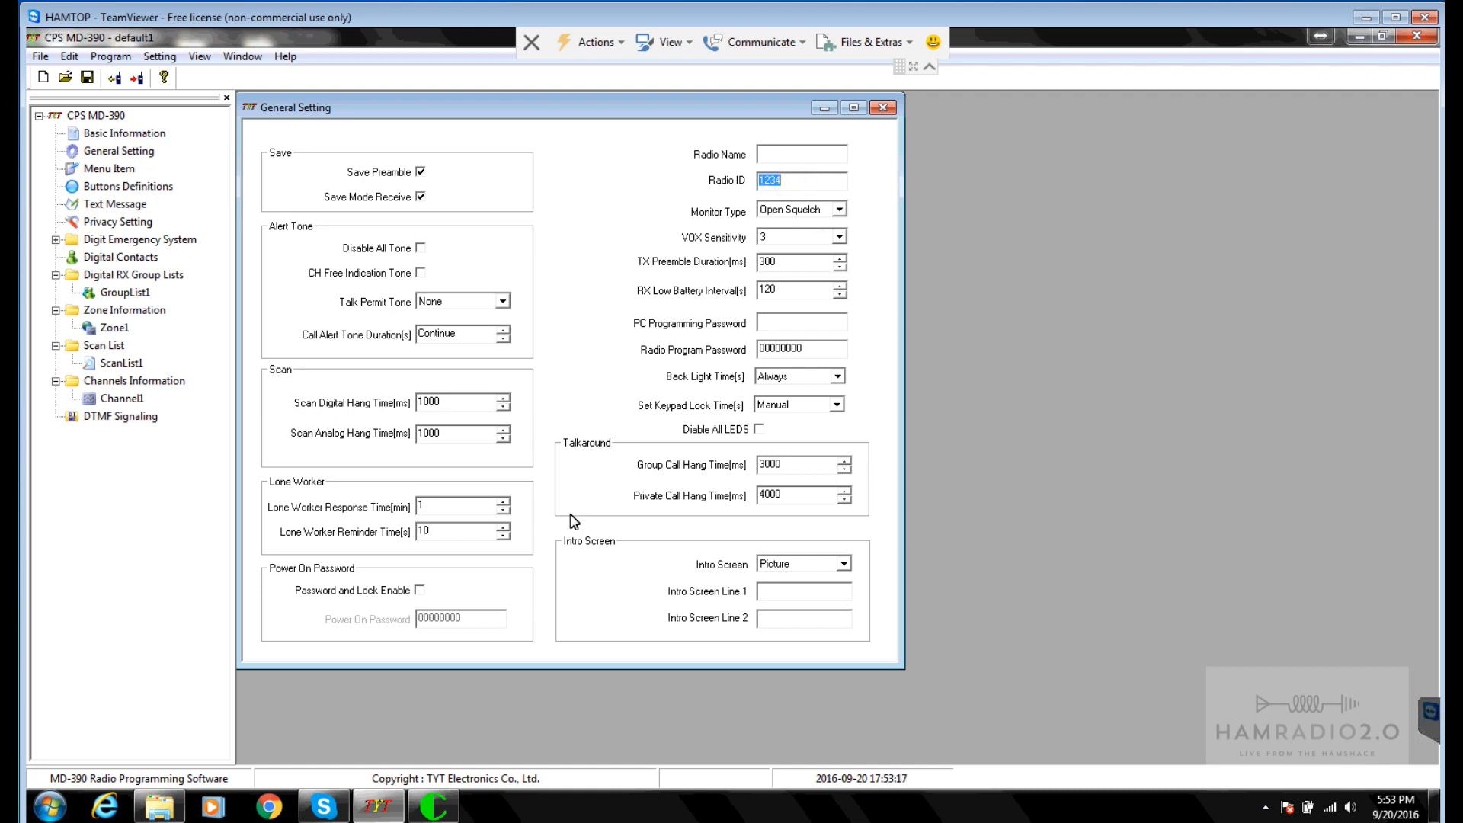
Step: Switch to Chrome and load dmr-marc.net in place of the eBay page
click(268, 807)
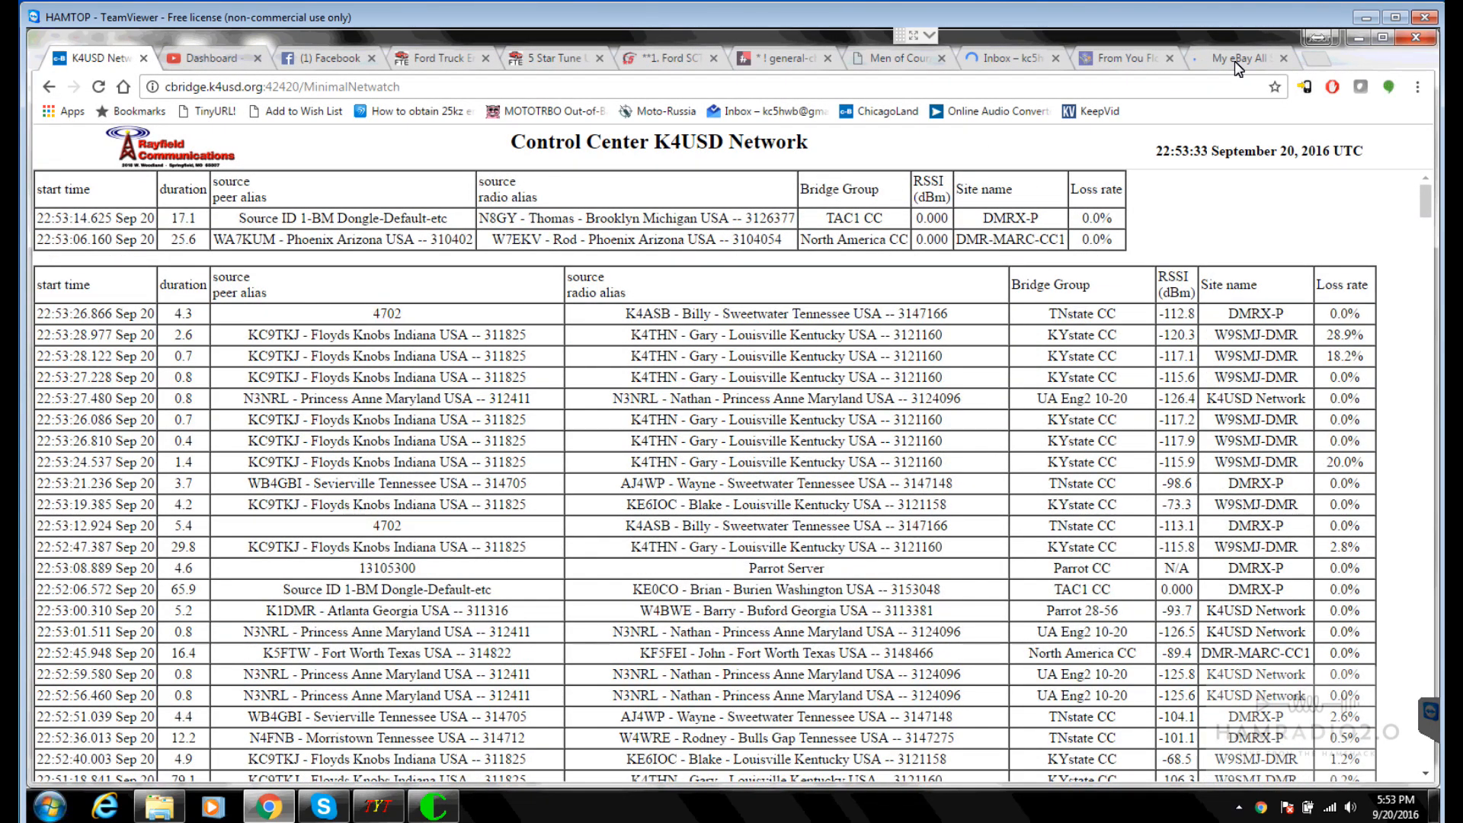
click(1238, 67)
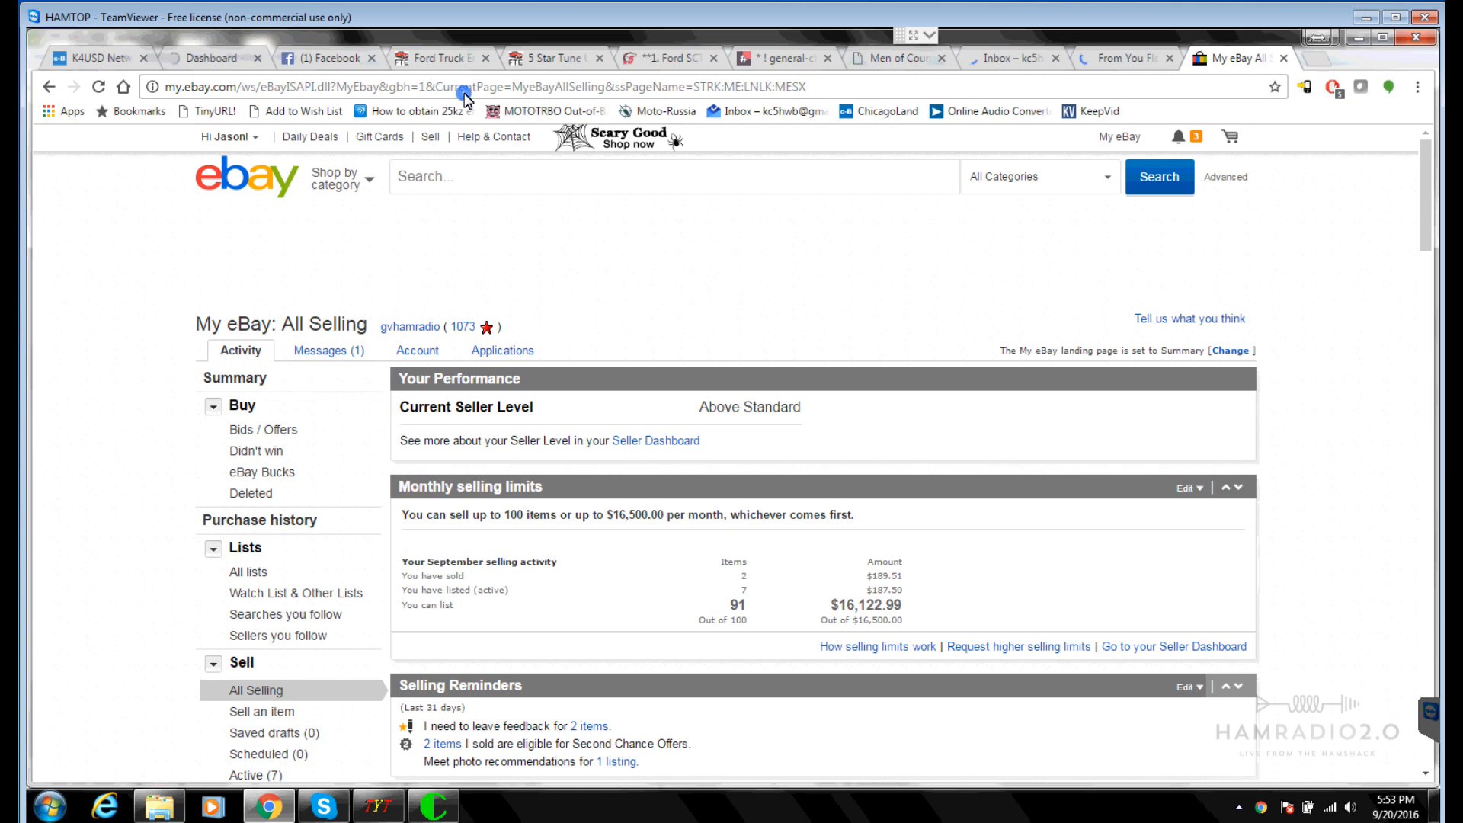
click(465, 87)
key(BackSpace)
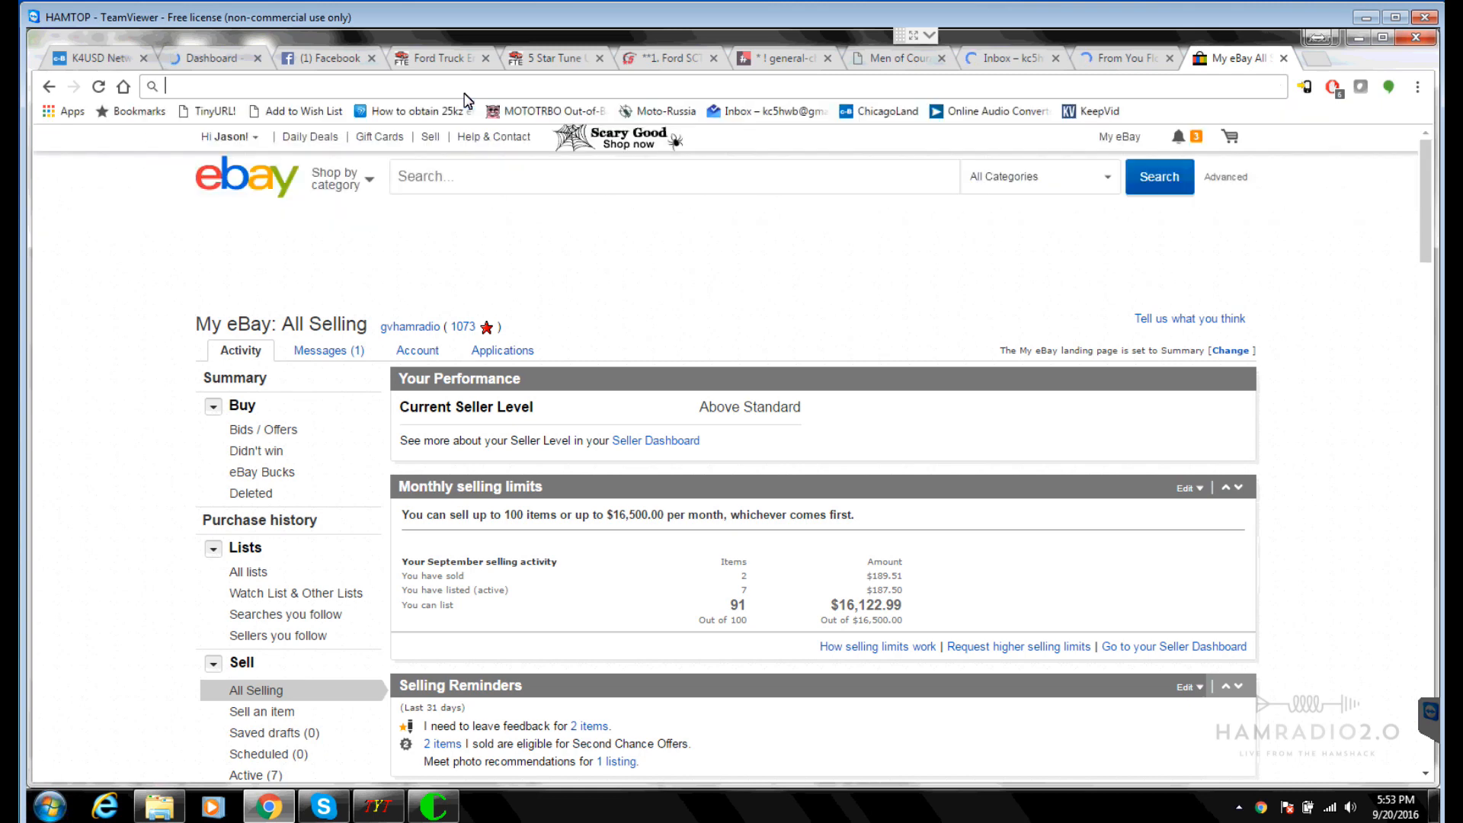
text(dmr-marc.net)
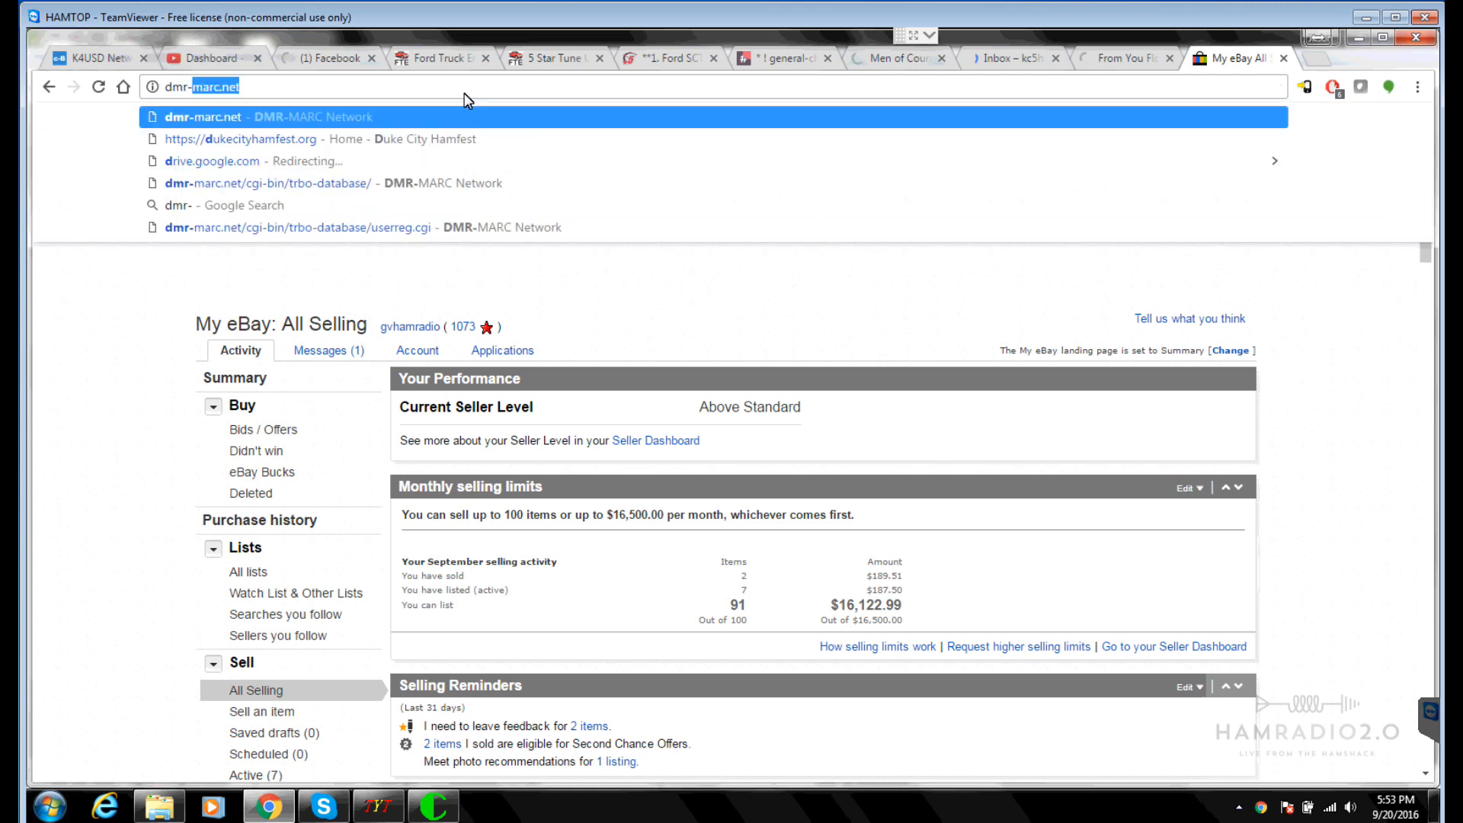
key(Return)
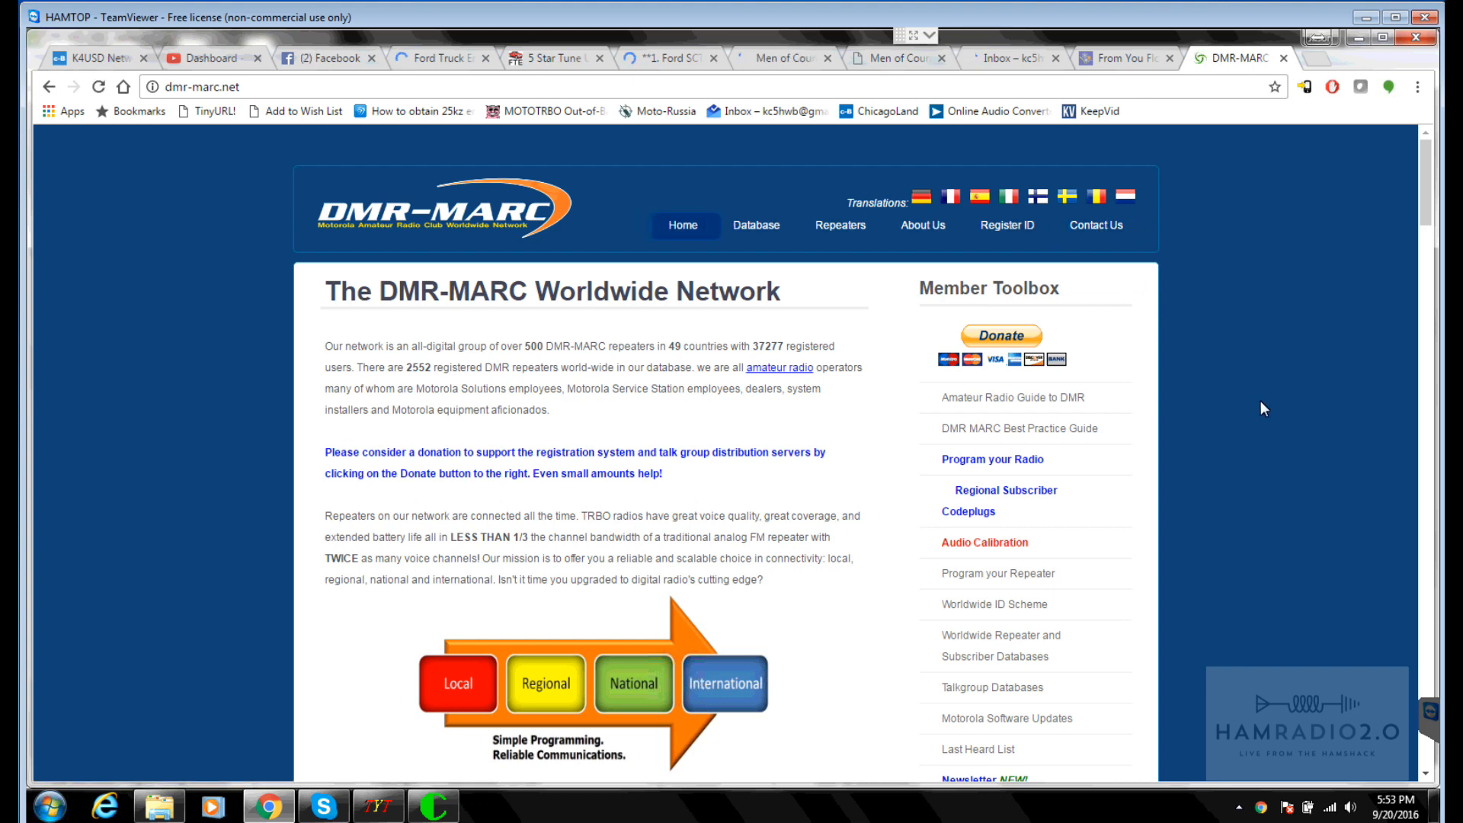
Step: Follow the contact page's USER ID request link, review the DMR registration terms and proceed to user registration
click(1099, 223)
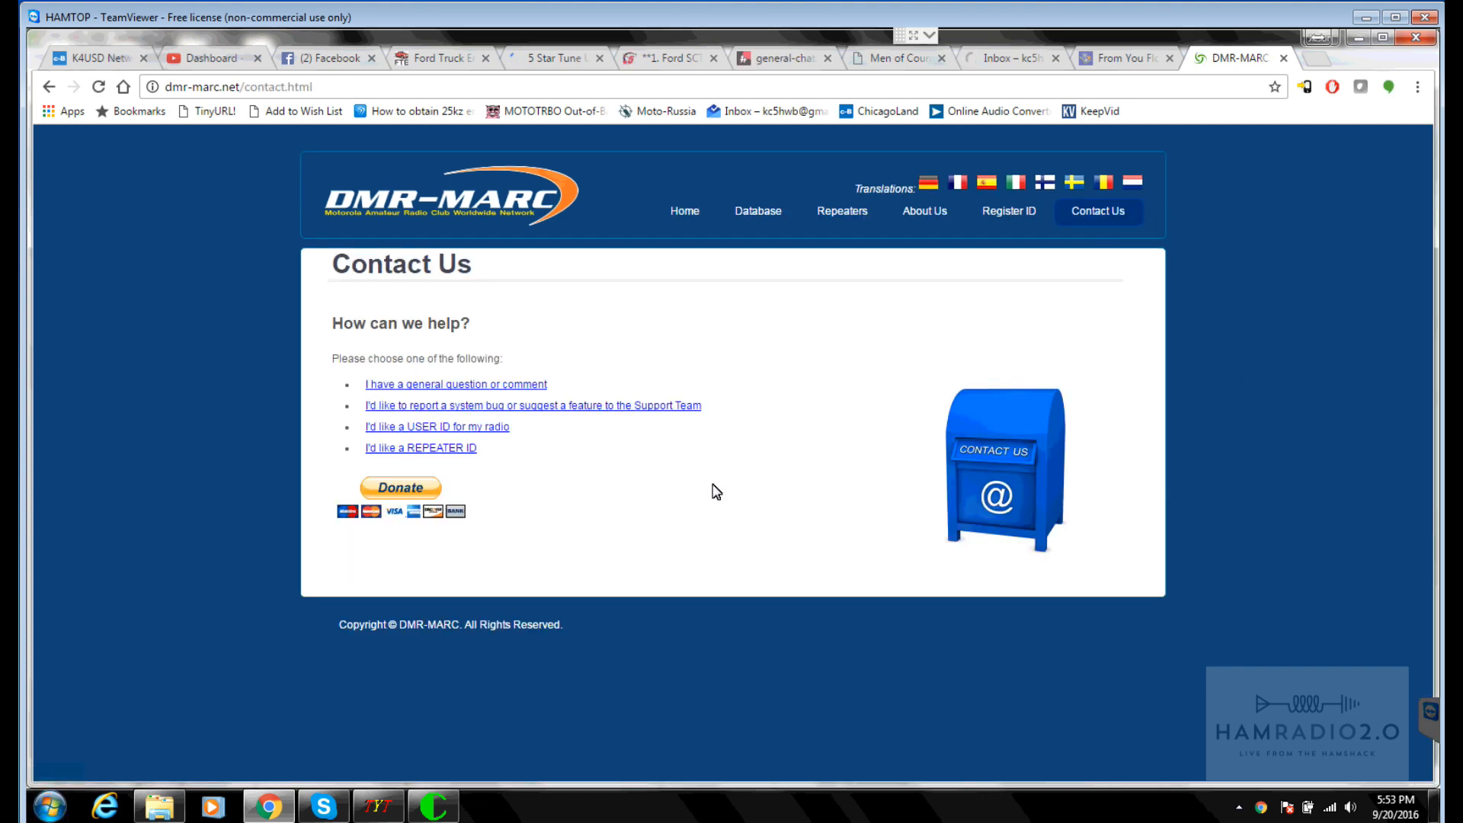
click(433, 428)
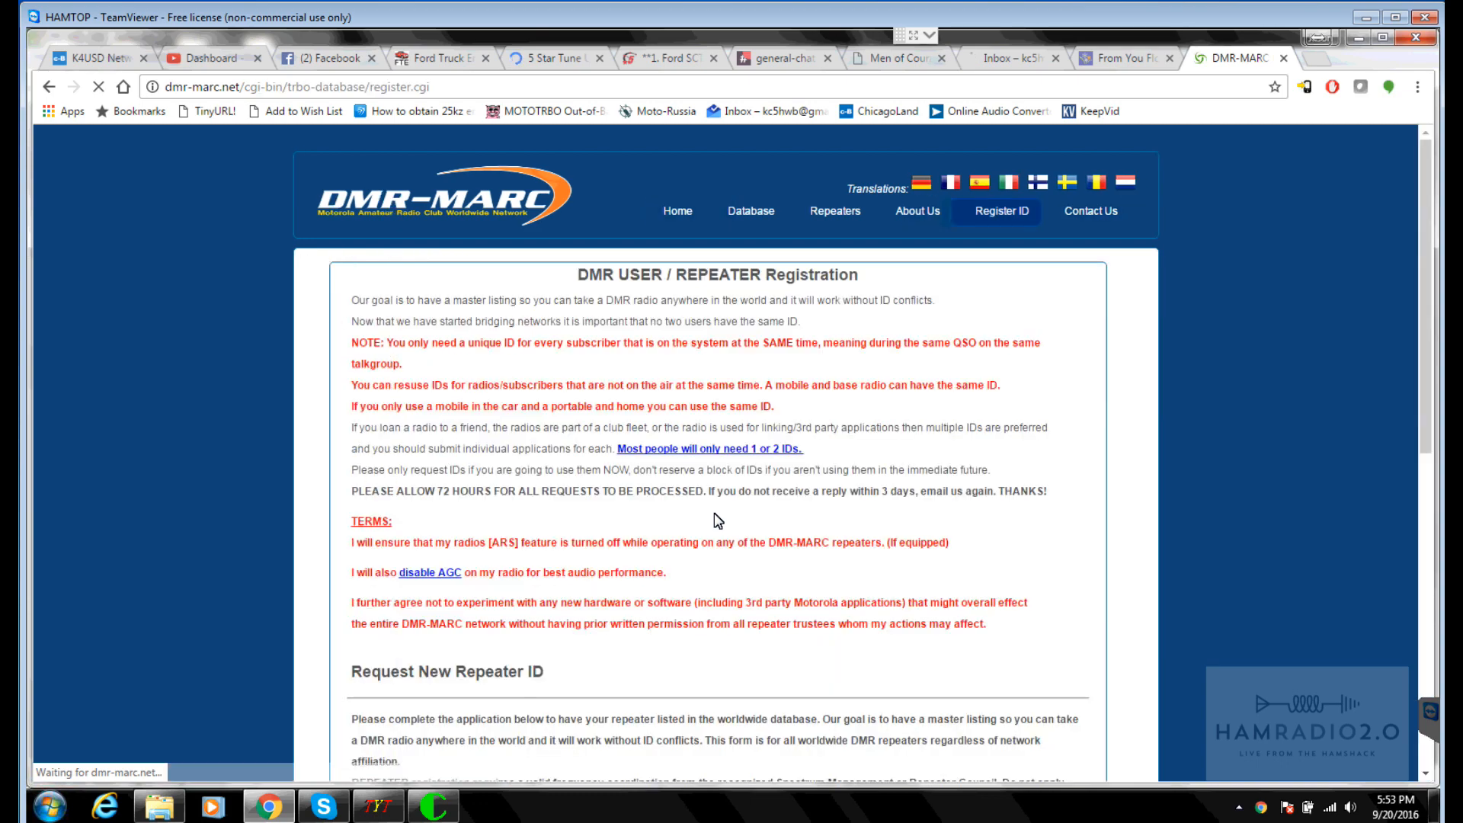
scroll(717, 521, down, 9)
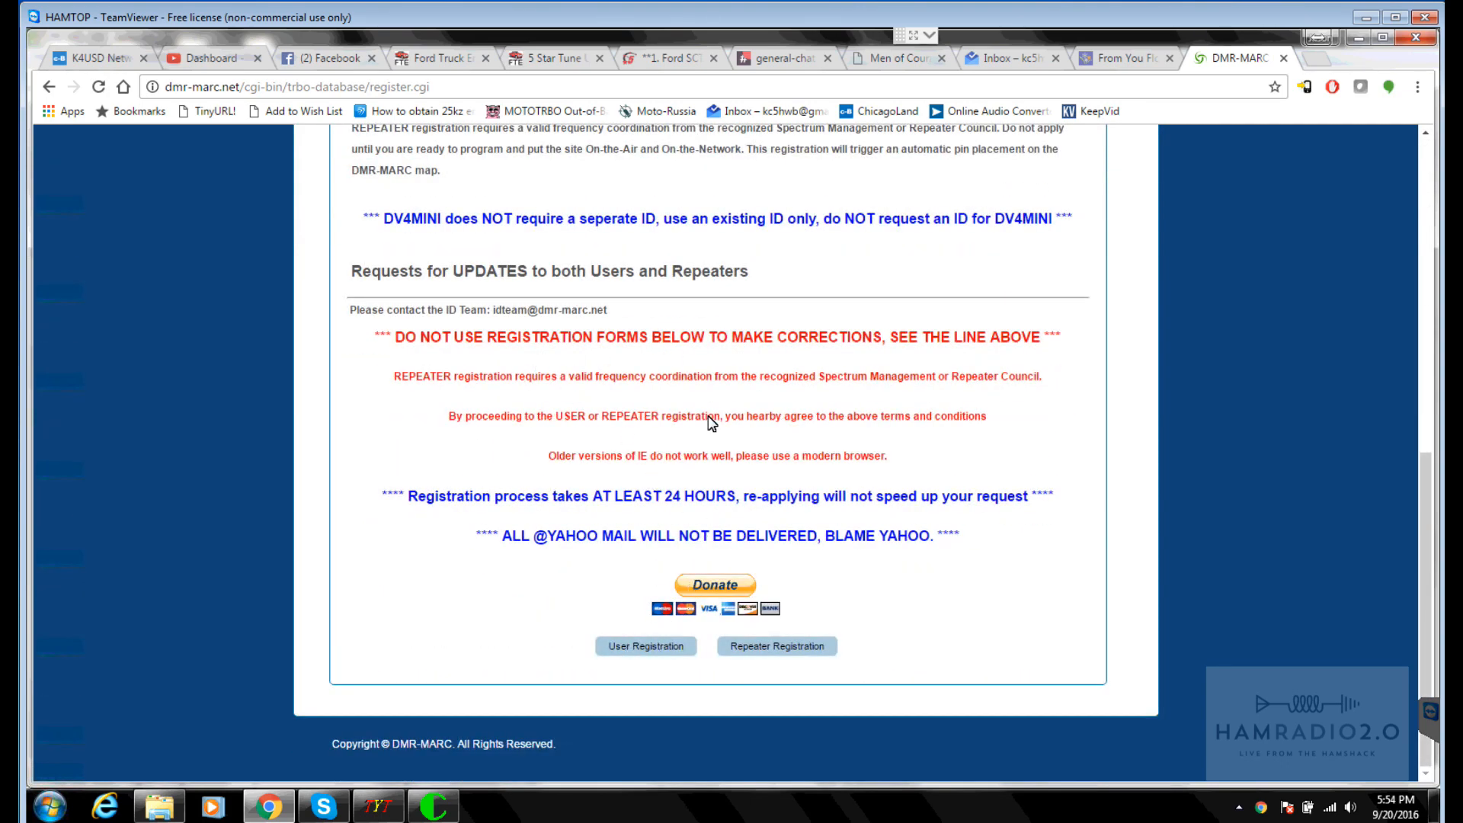
scroll(710, 424, up, 3)
scroll(710, 423, up, 4)
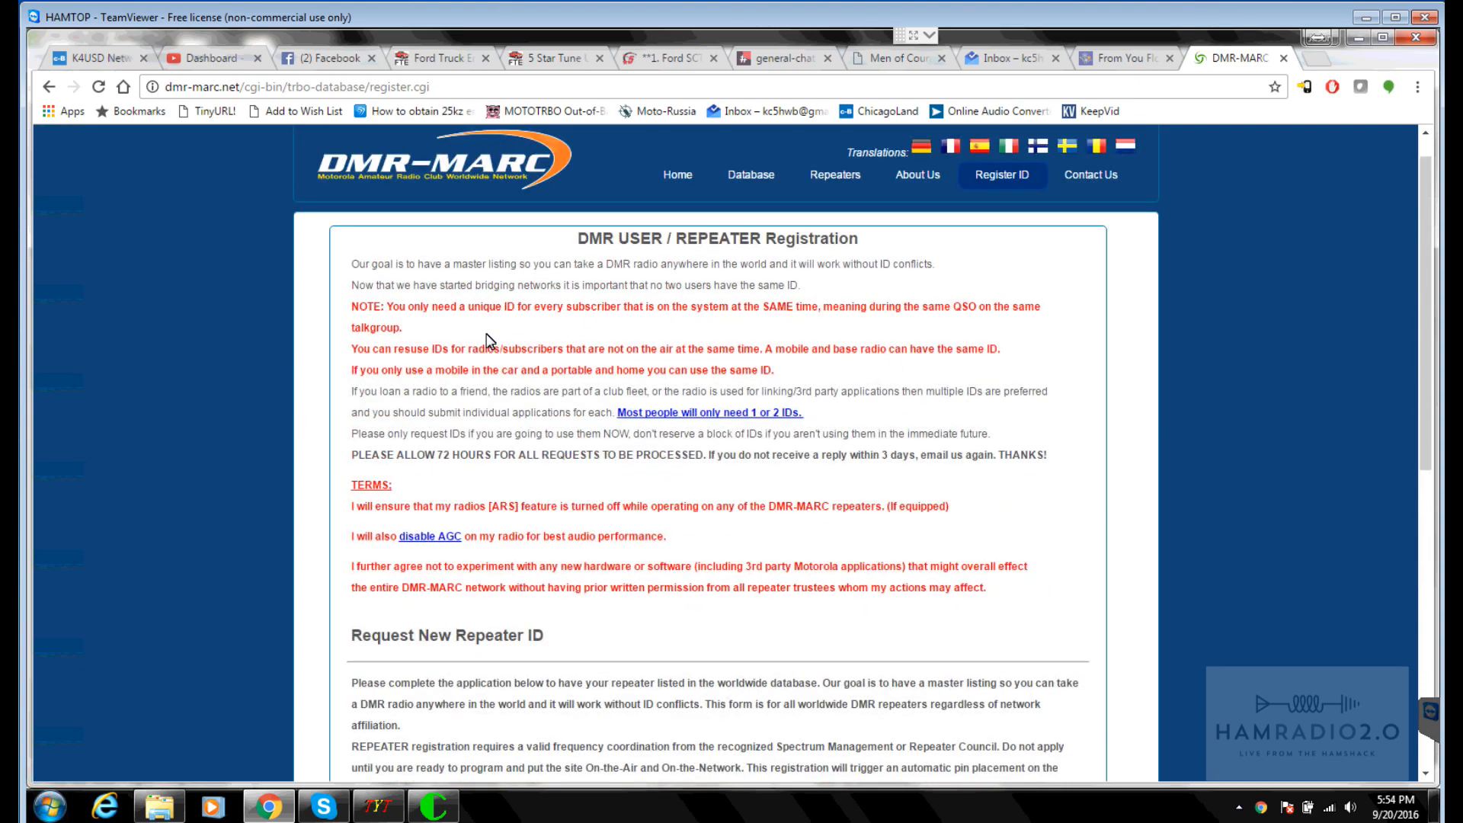
scroll(576, 565, down, 7)
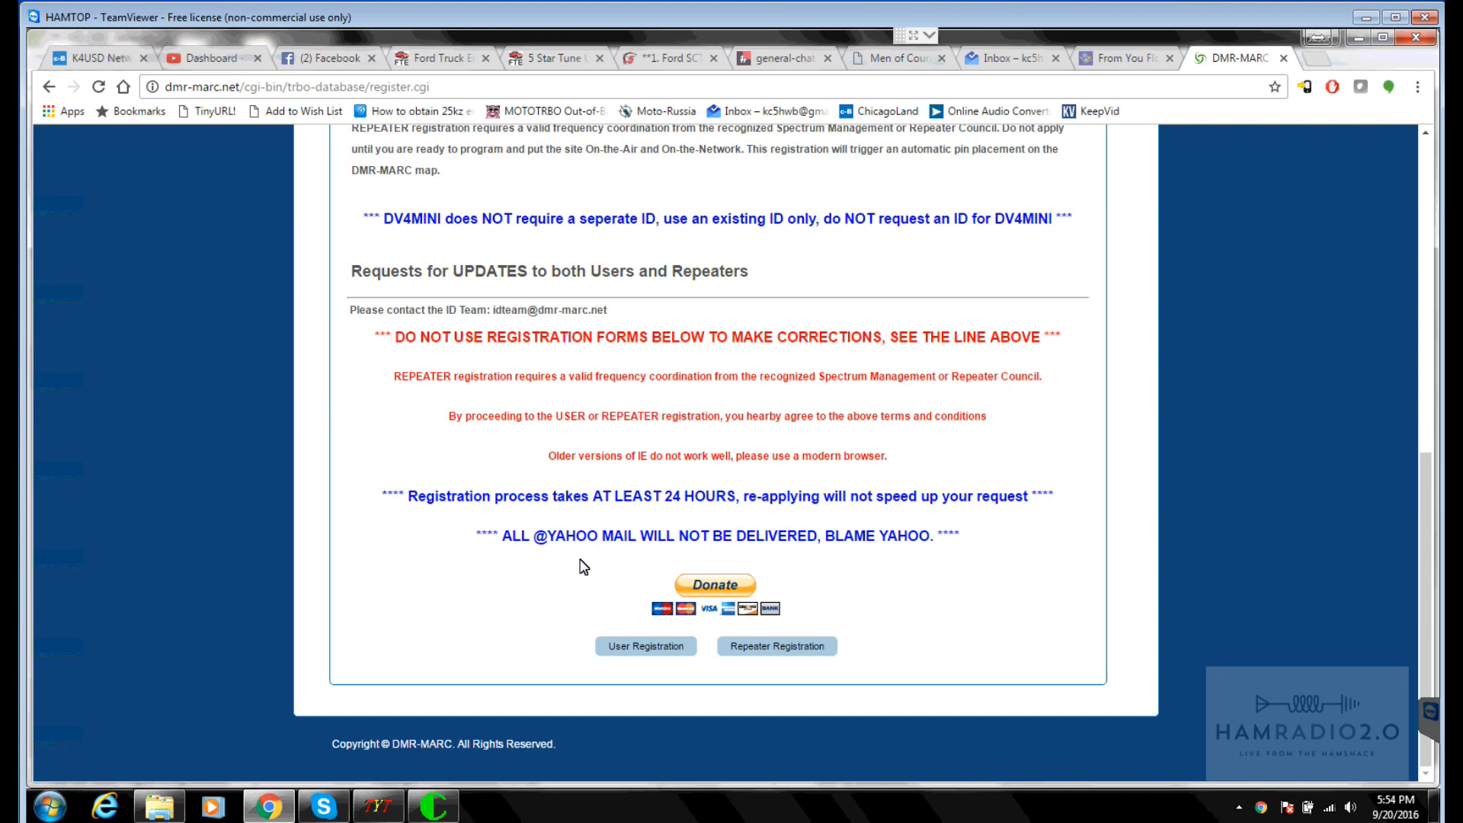
click(647, 644)
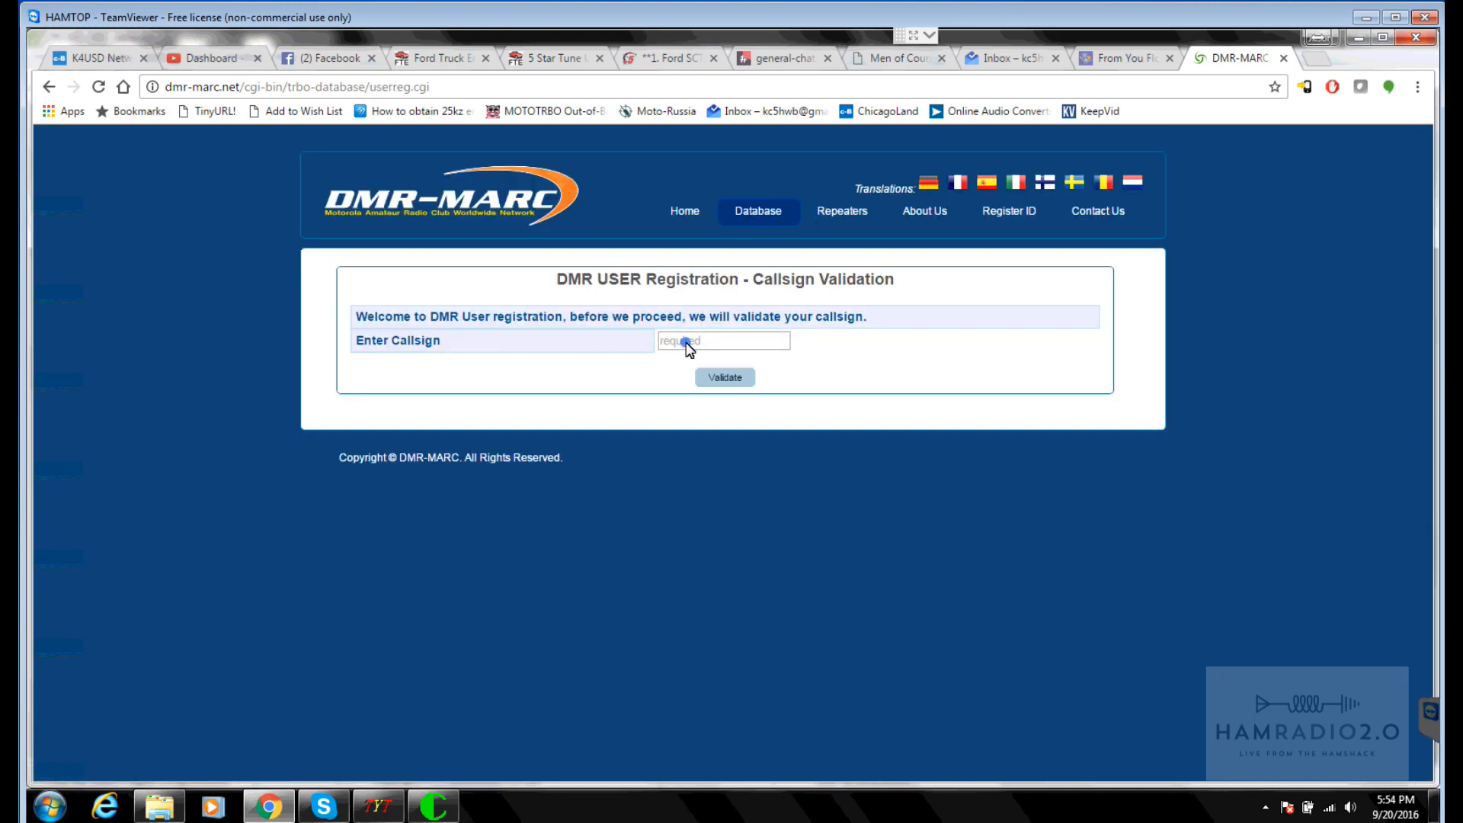
Step: Validate the operator's callsign for DMR user registration and examine the fields of the user form
click(686, 341)
text(kc5hwb)
click(725, 379)
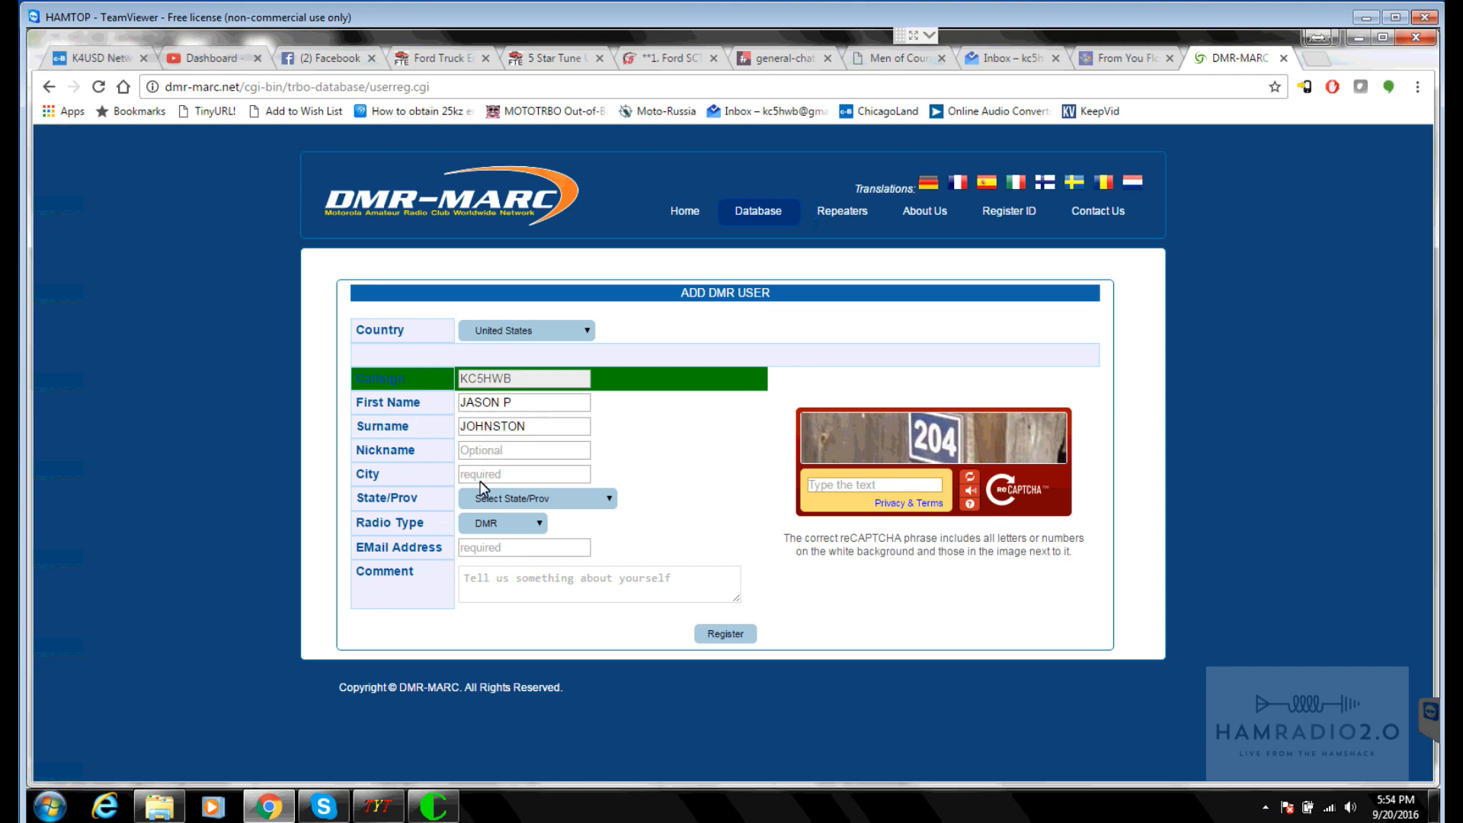
click(495, 549)
Step: Search the DMR-MARC user database for the operator's callsign and examine the listed DMR IDs
click(752, 213)
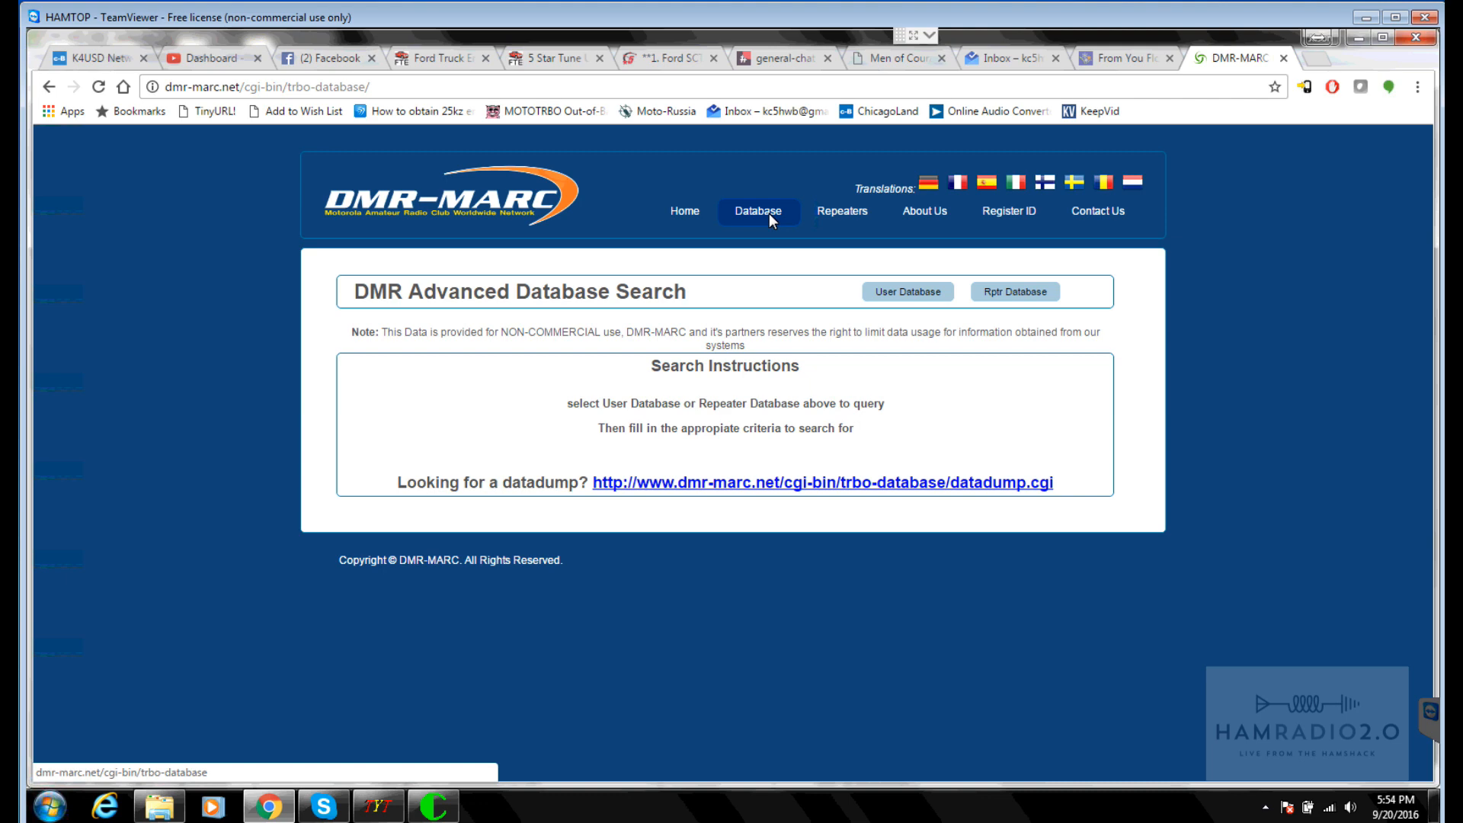
click(891, 293)
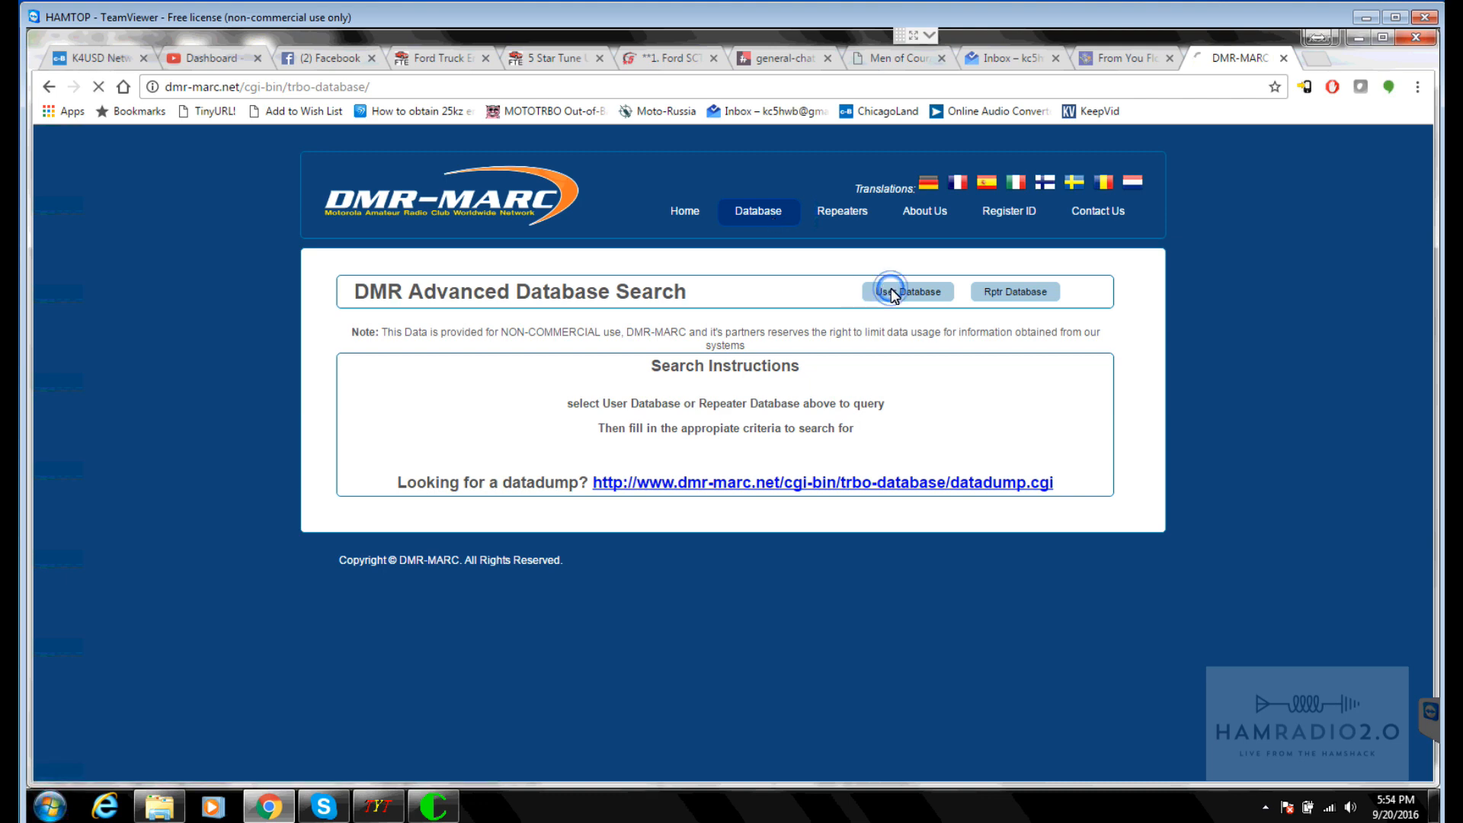
click(796, 399)
text(kc5hwb)
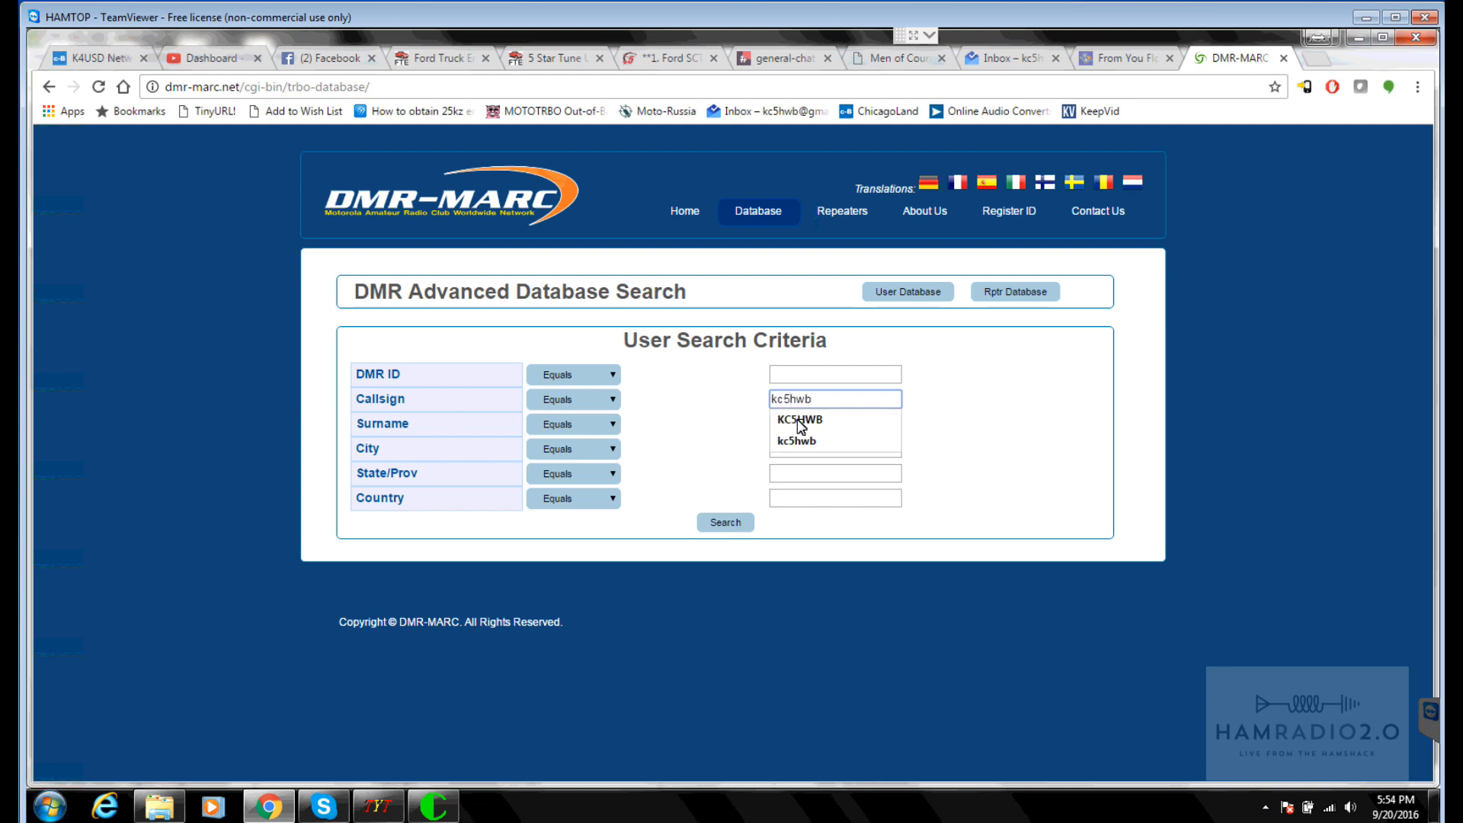
click(796, 419)
click(724, 523)
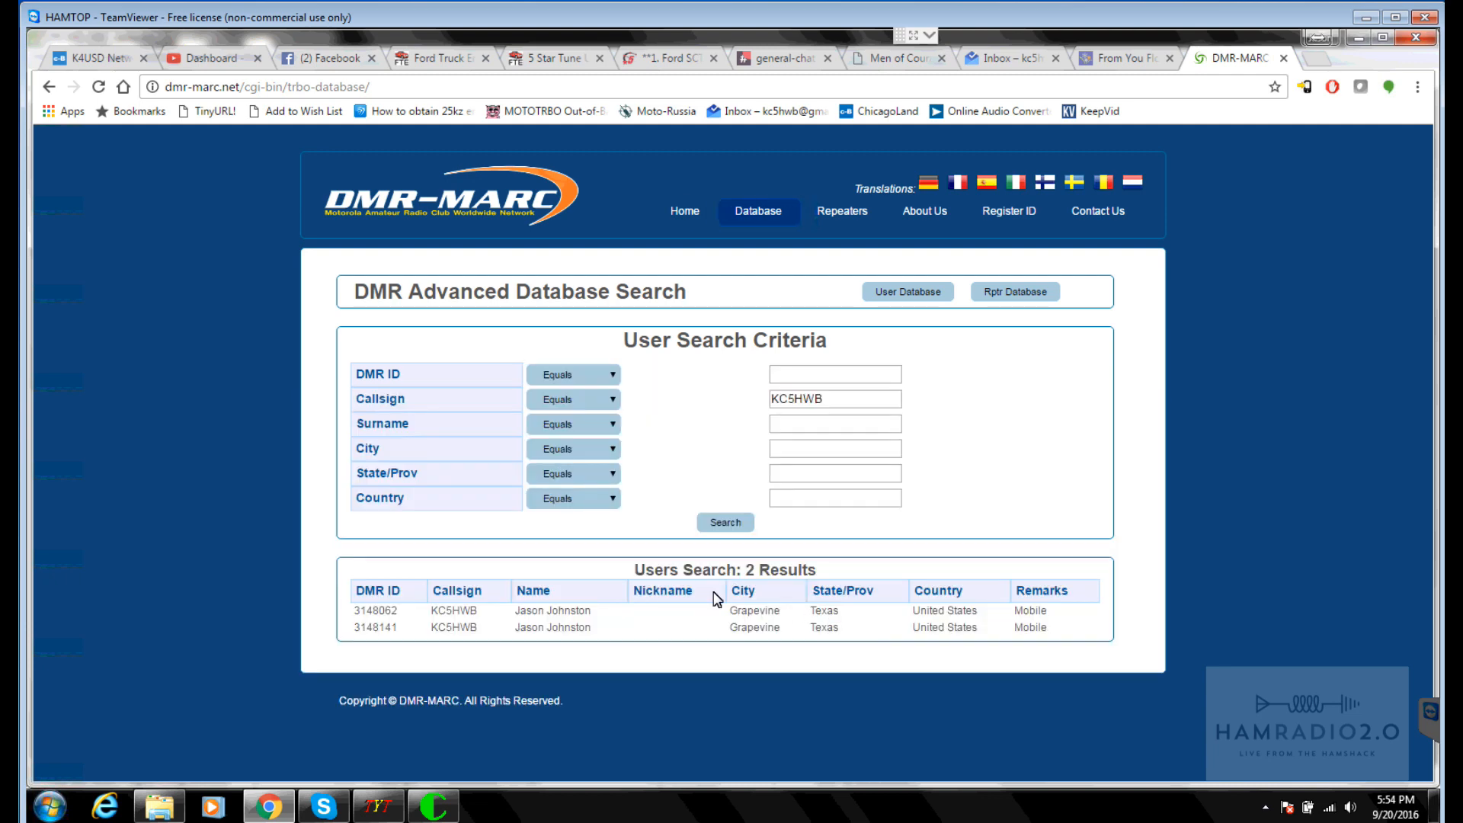
drag(440, 648, 360, 586)
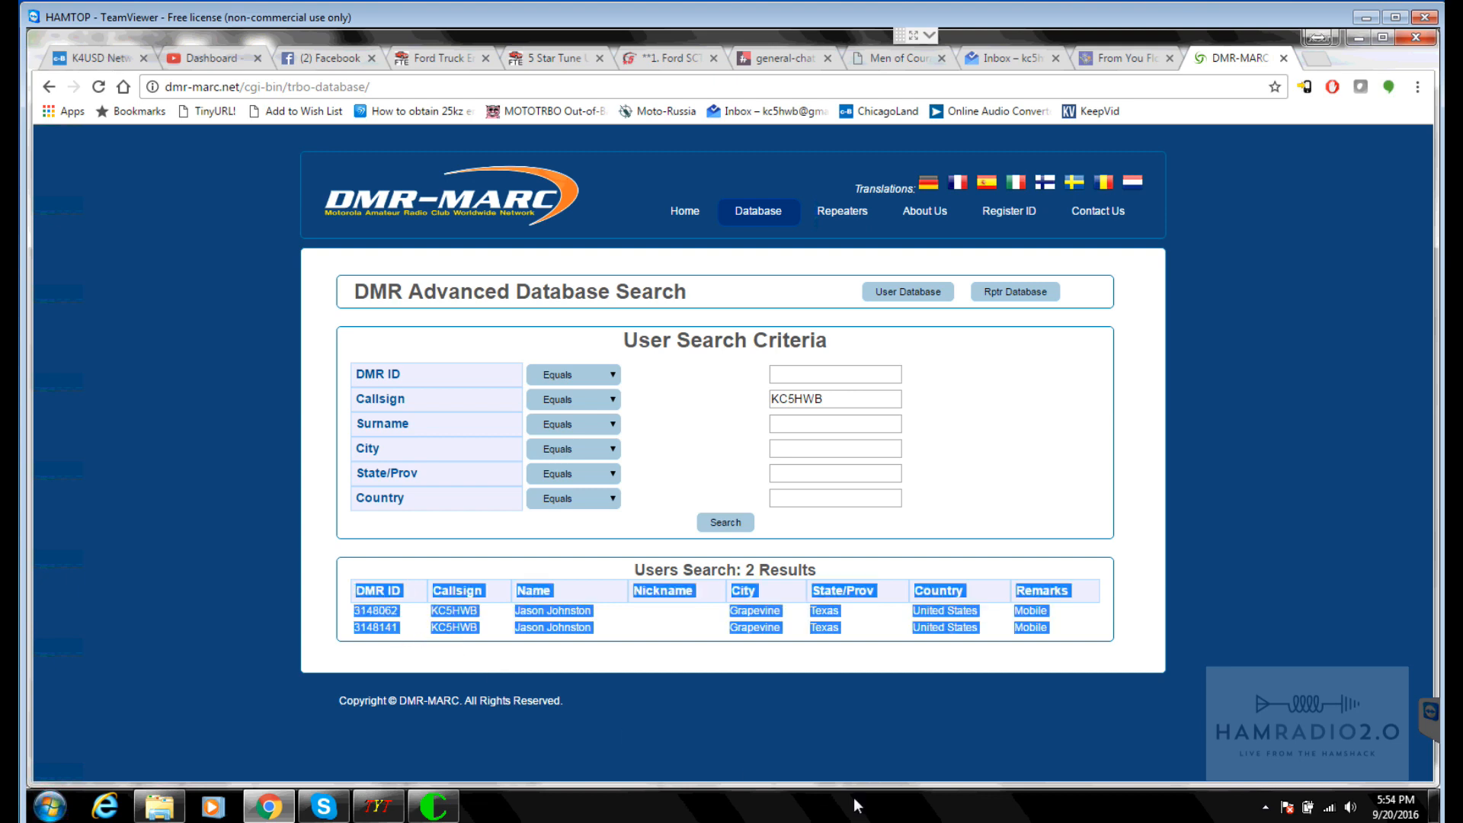
click(790, 678)
drag(829, 400, 753, 402)
text(k)
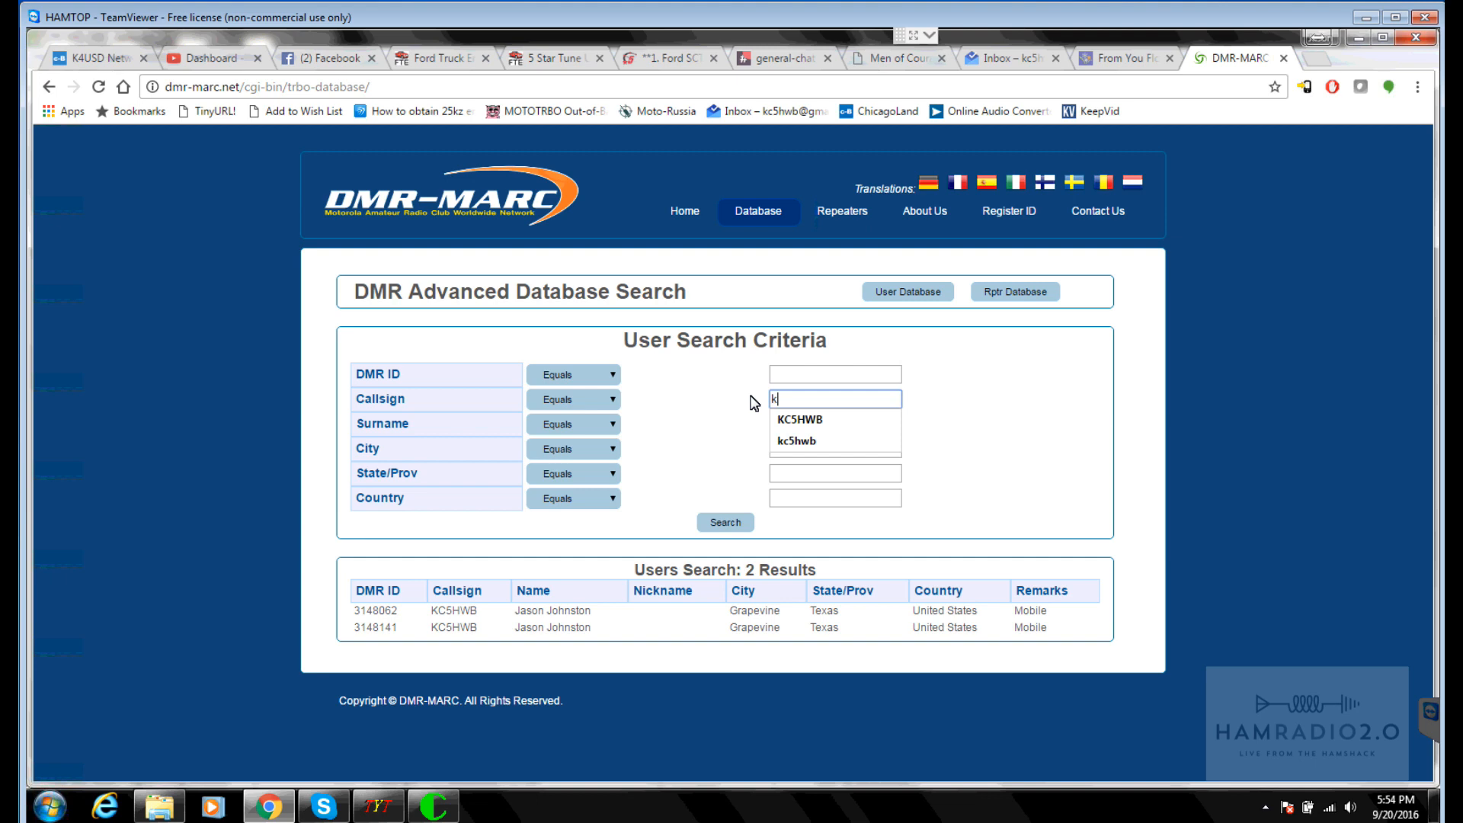
text(5aaa)
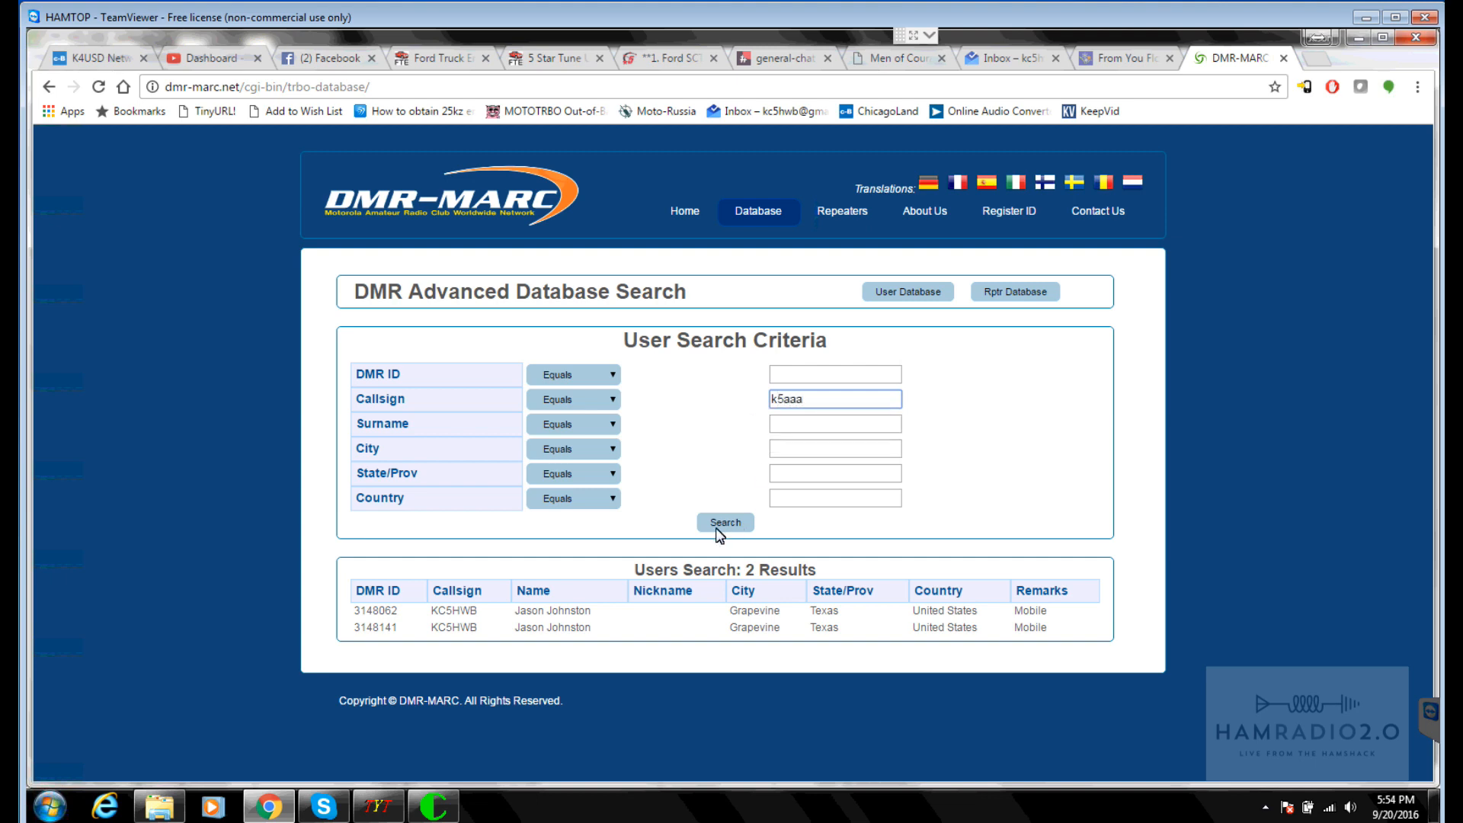
click(722, 523)
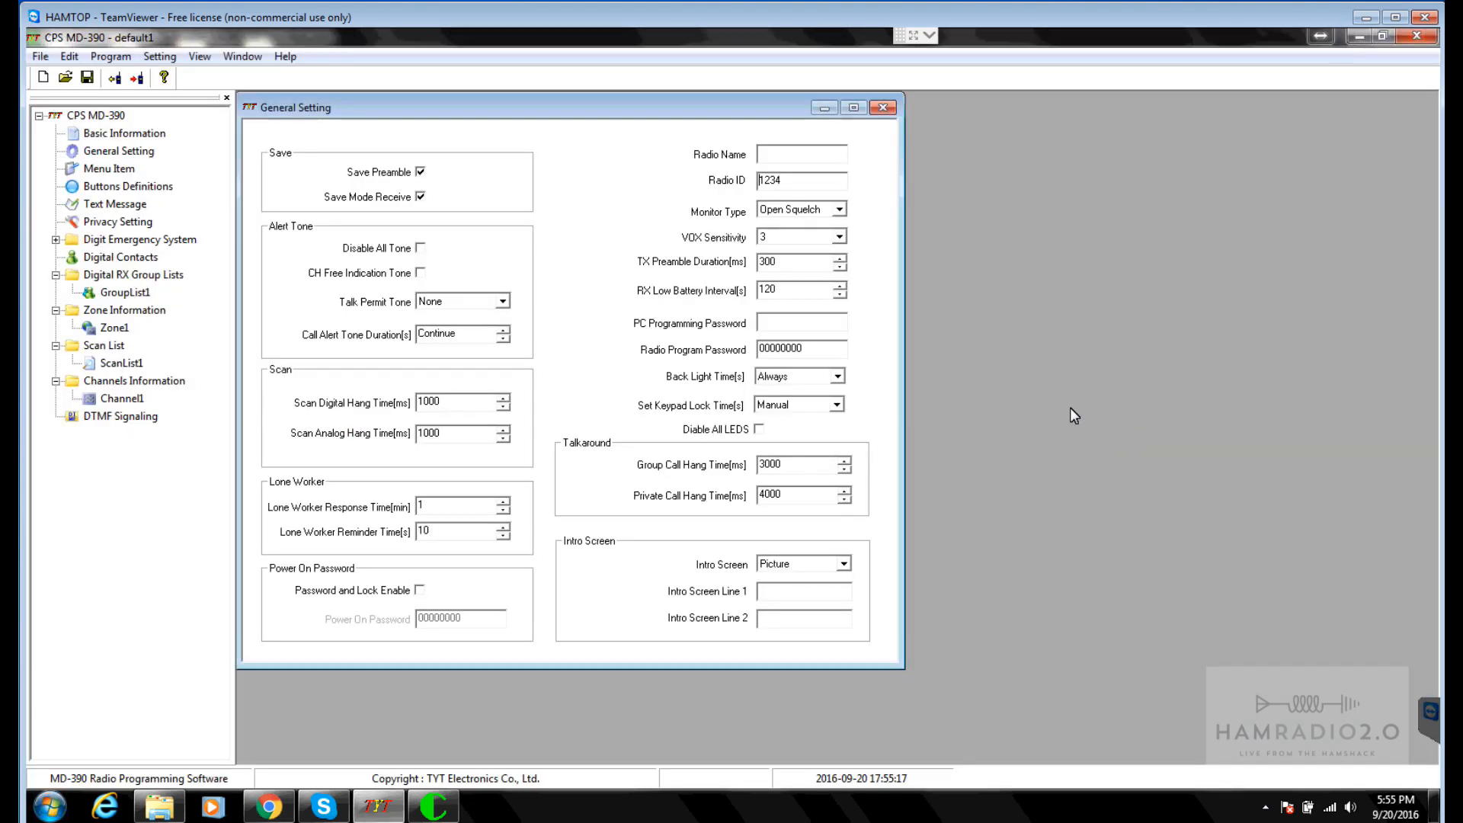
Step: Back in the MD-390 CPS general settings, enter the operator's registered DMR ID as Radio ID and the callsign as Radio Name
triple_click(801, 180)
click(785, 157)
text(KC5HWB)
Step: Set the intro screen to Char string, with the operator's callsign on line 1 and "Ham Radio" on line 2
click(798, 564)
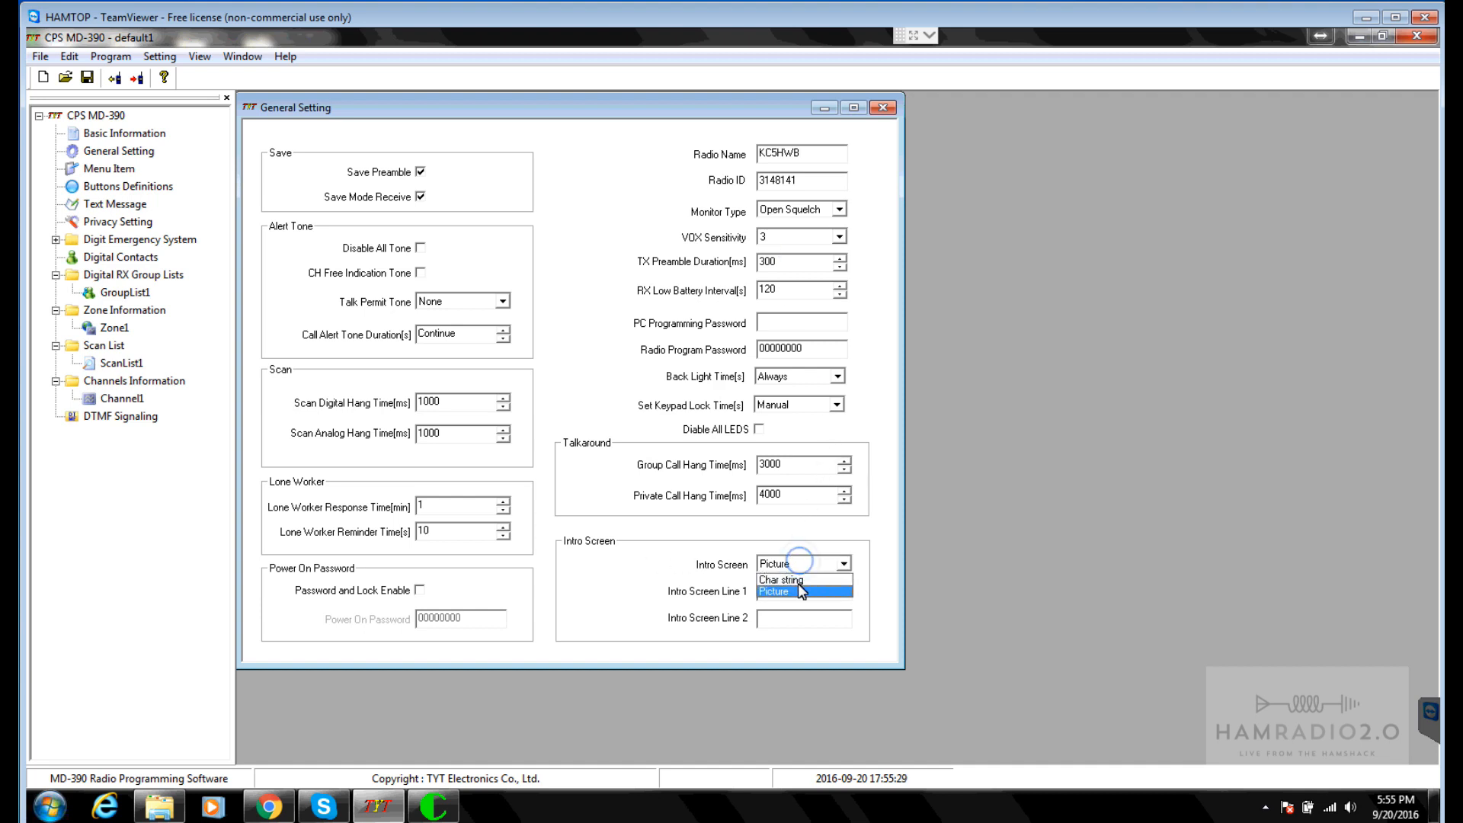
click(796, 583)
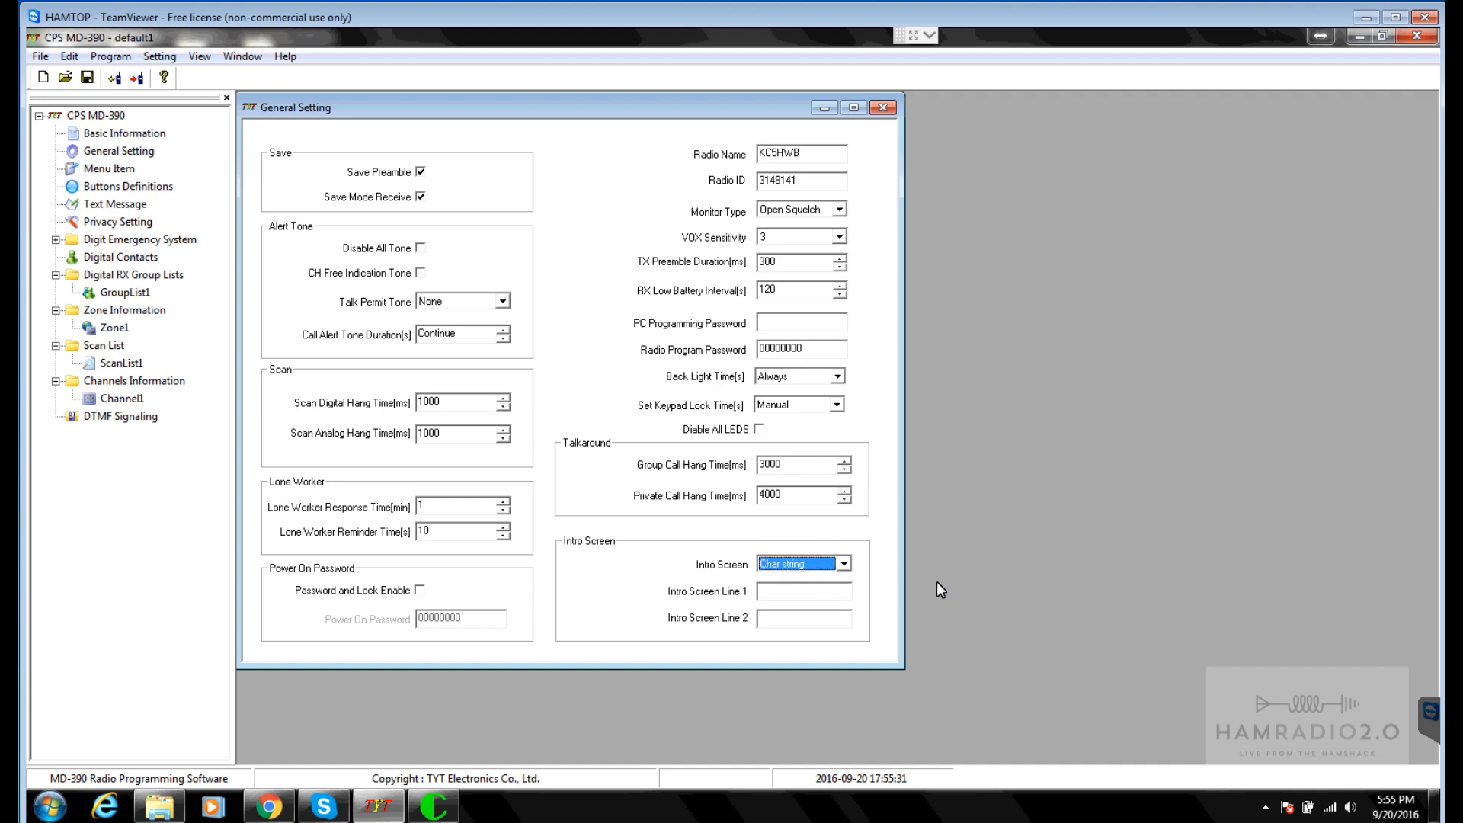
click(796, 588)
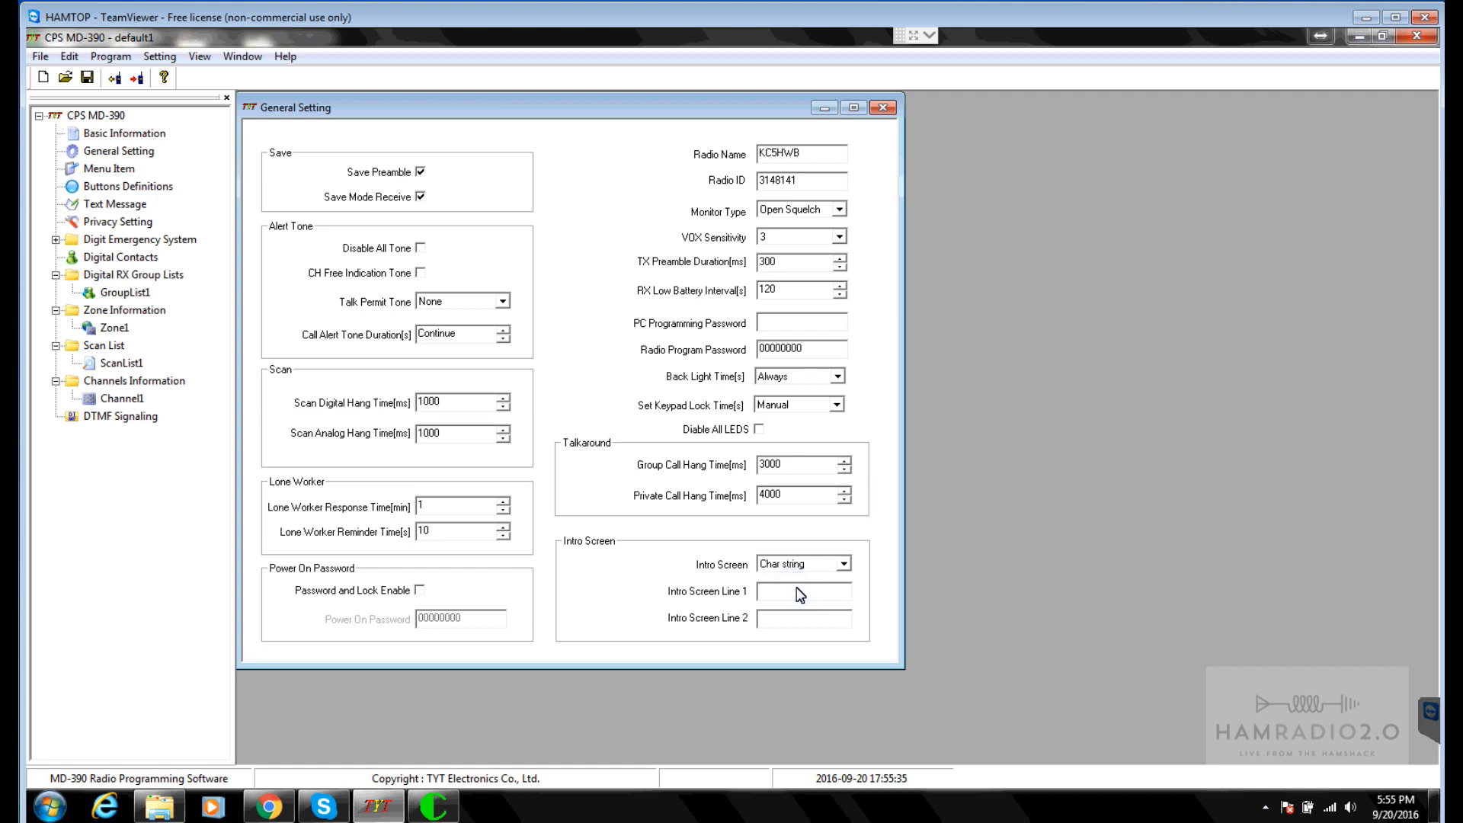
text(KC5HWB)
Step: Try to clear the Radio Program Password in the general settings
double_click(823, 349)
click(817, 351)
double_click(815, 348)
key(BackSpace)
click(647, 483)
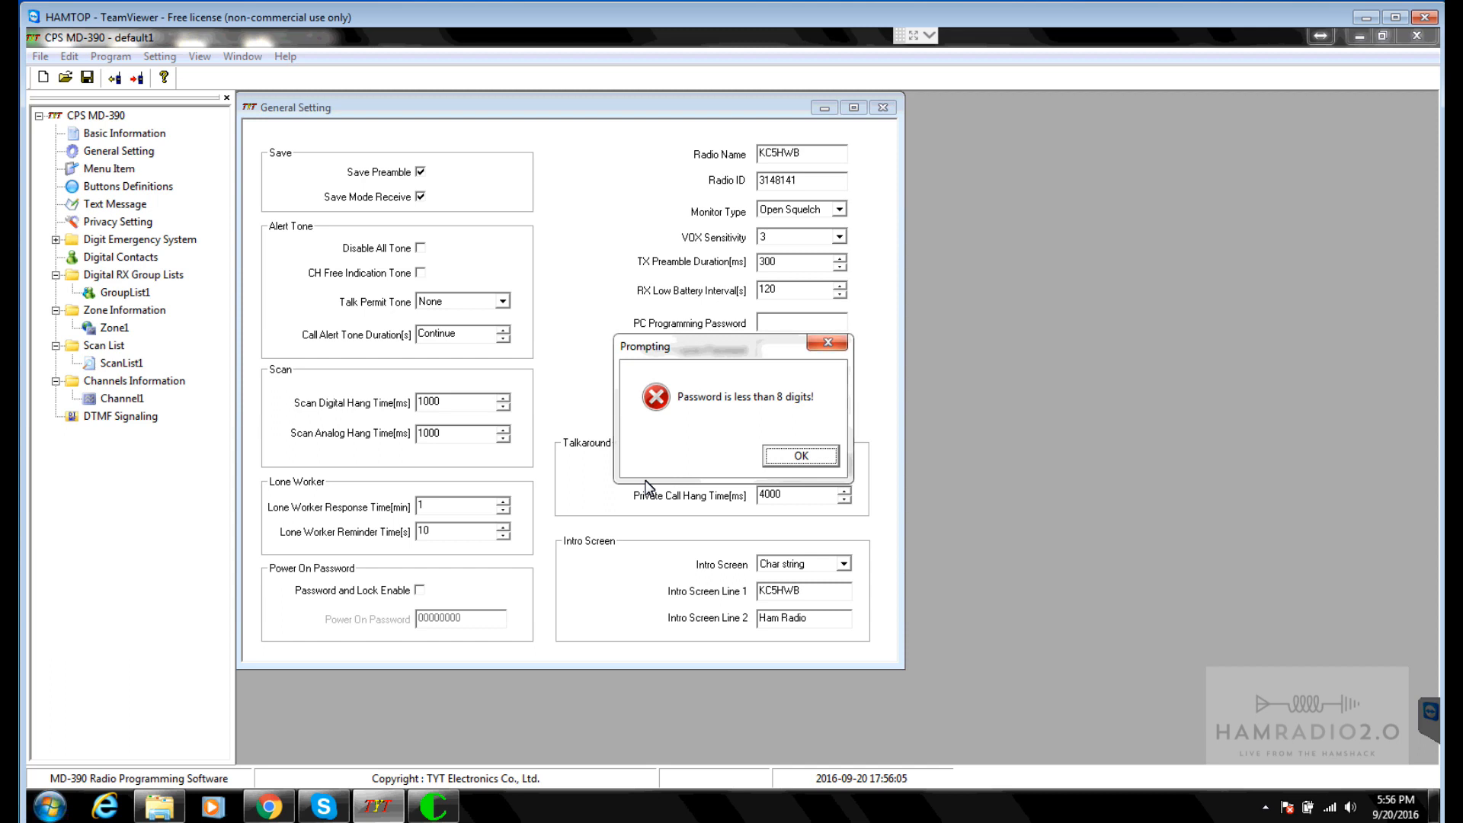
click(792, 463)
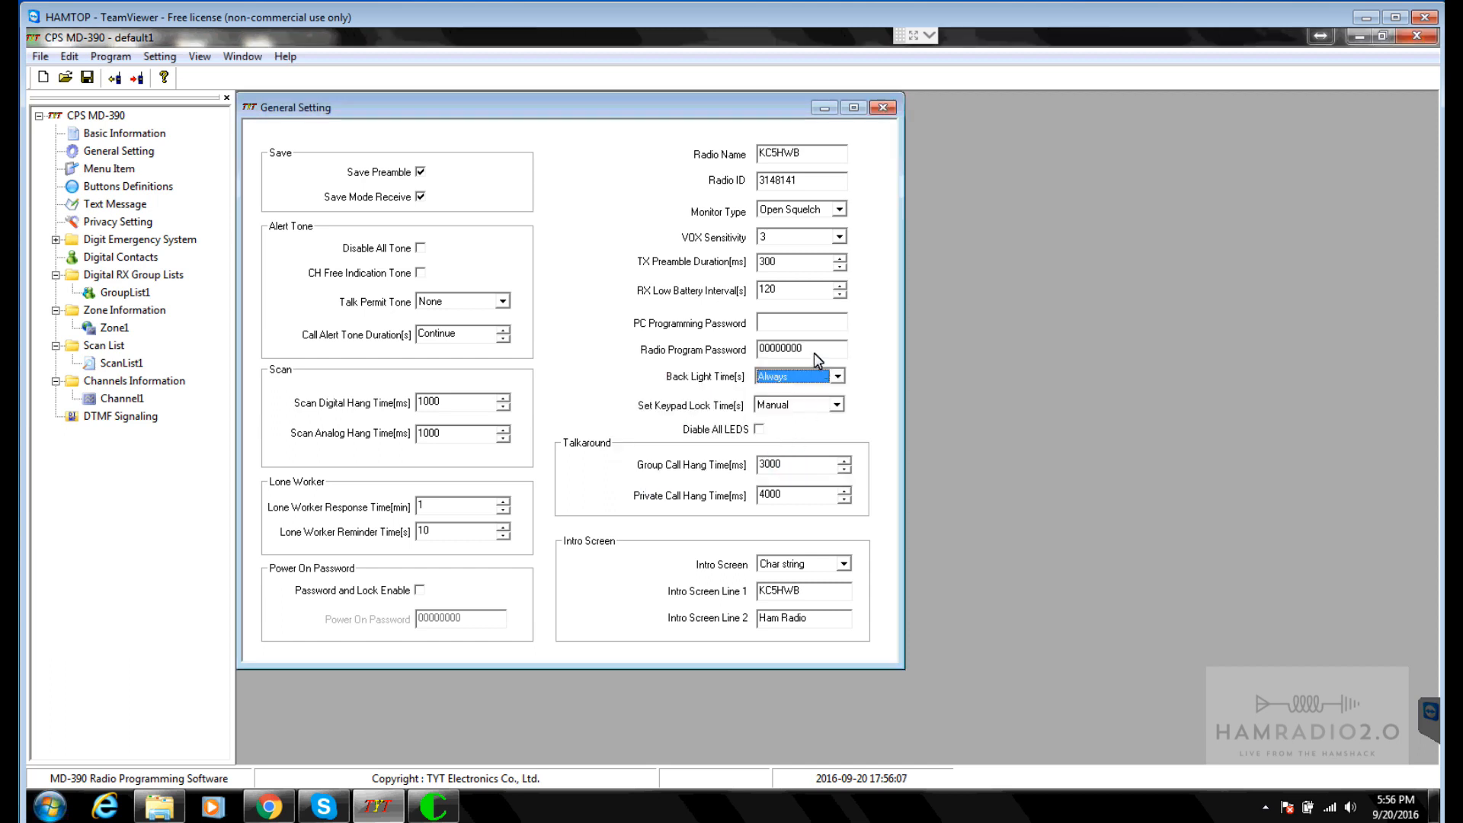
click(812, 347)
double_click(811, 347)
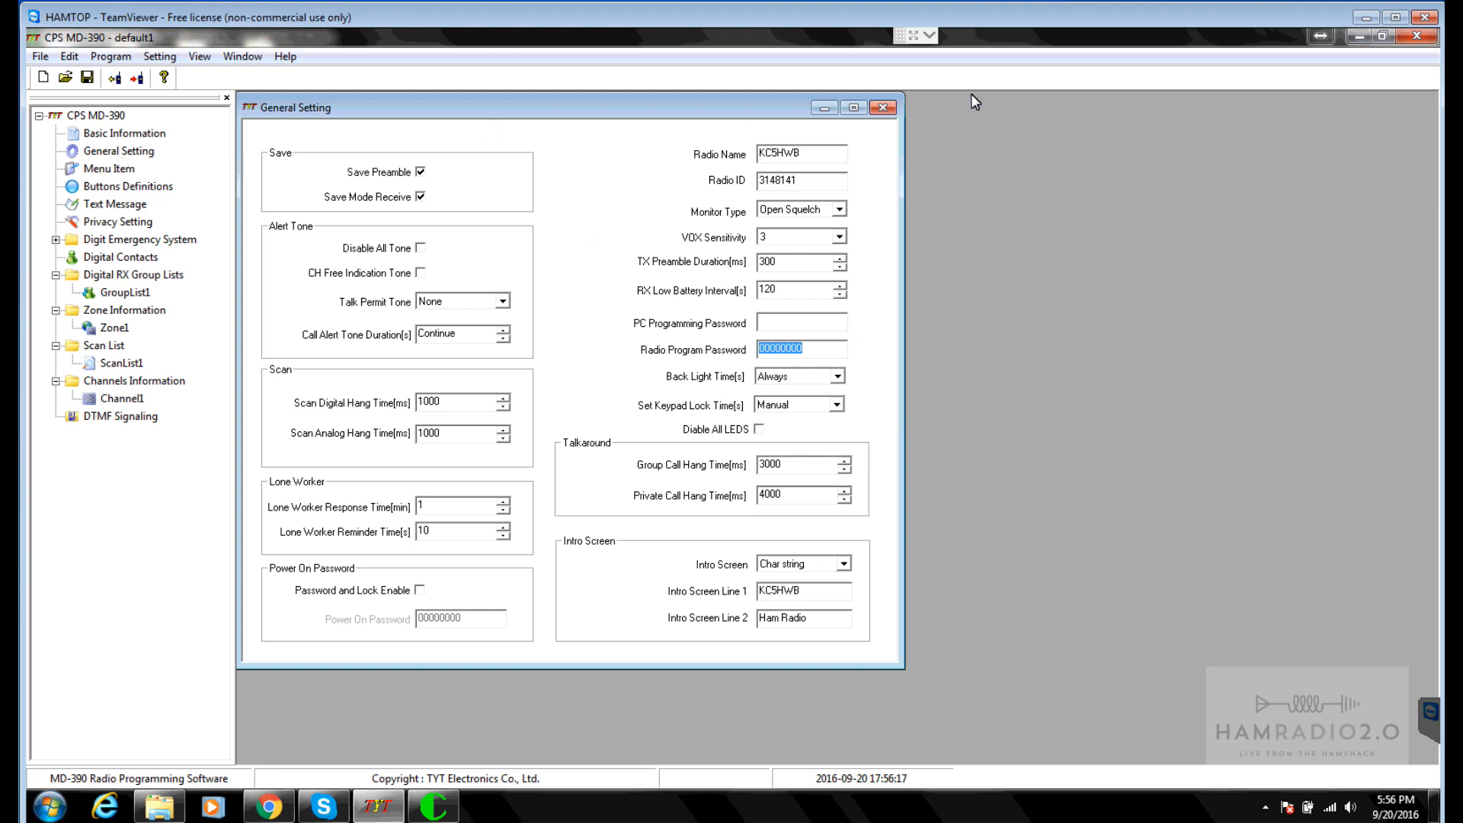
Step: Close the general settings and, in the button definitions, assign High/Low Power to Side Button1's short press and Scan On/Off to Side Button2's
click(881, 109)
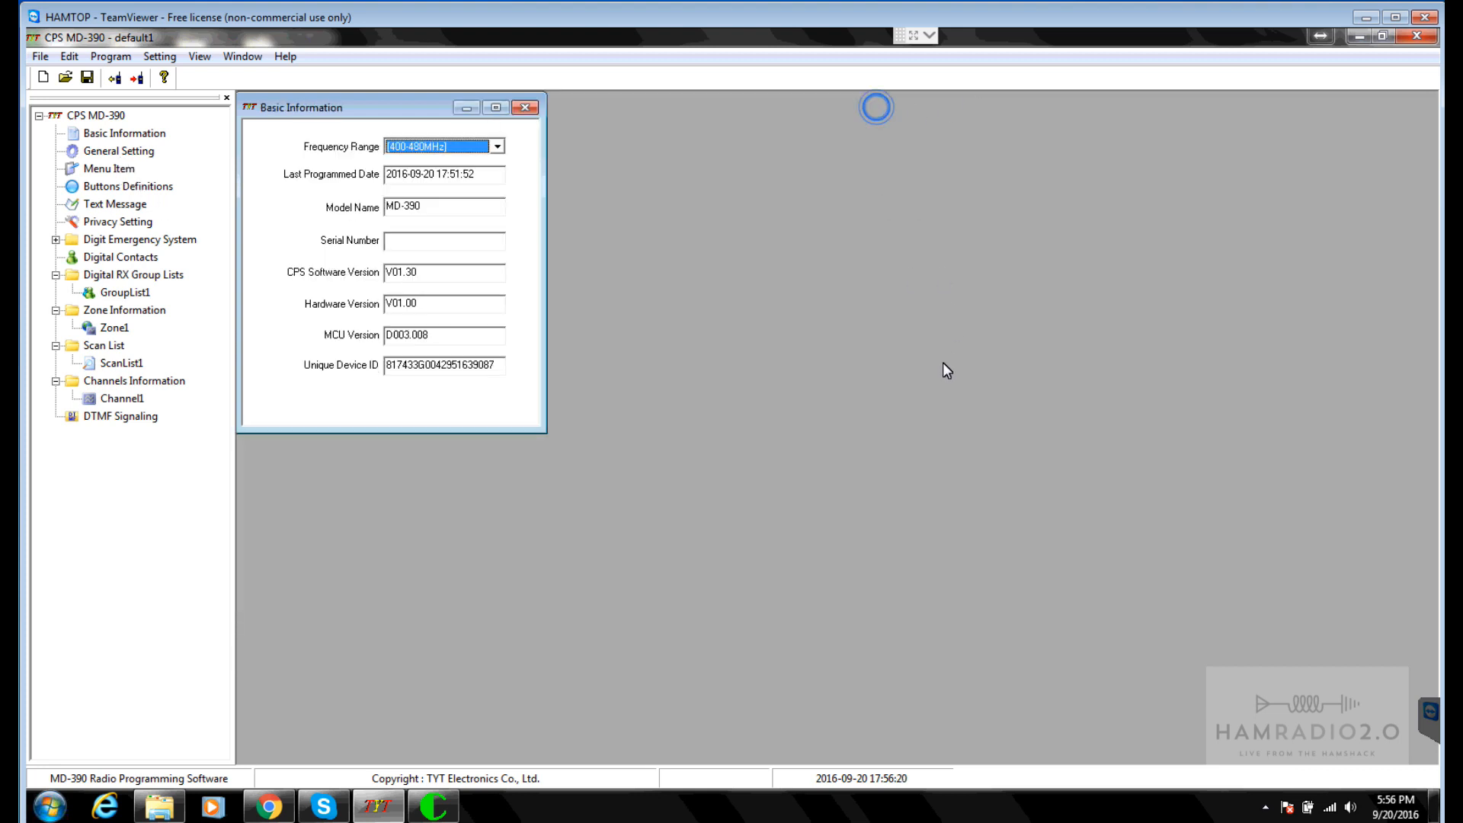
double_click(120, 258)
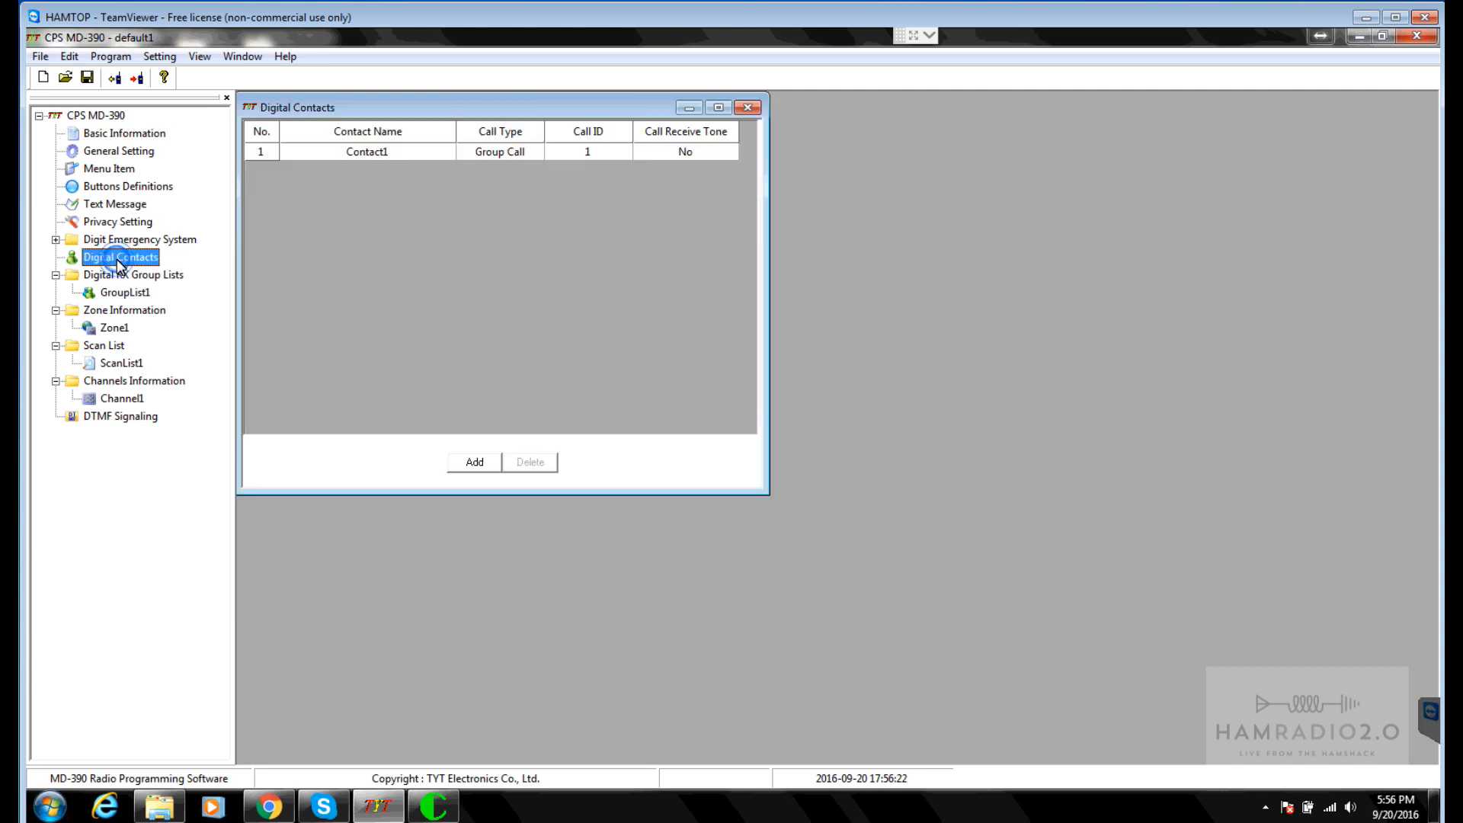
double_click(153, 187)
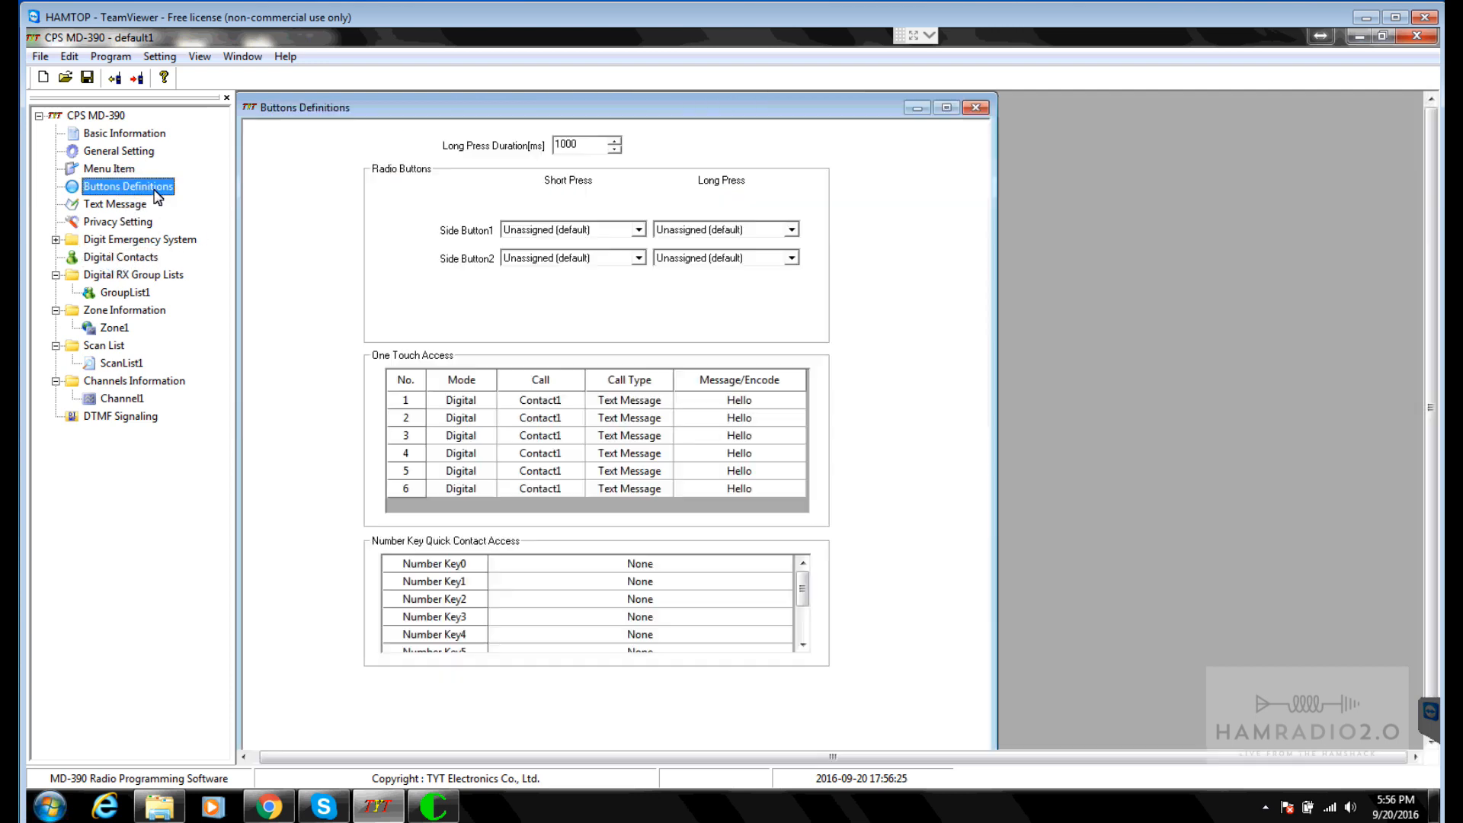
click(638, 230)
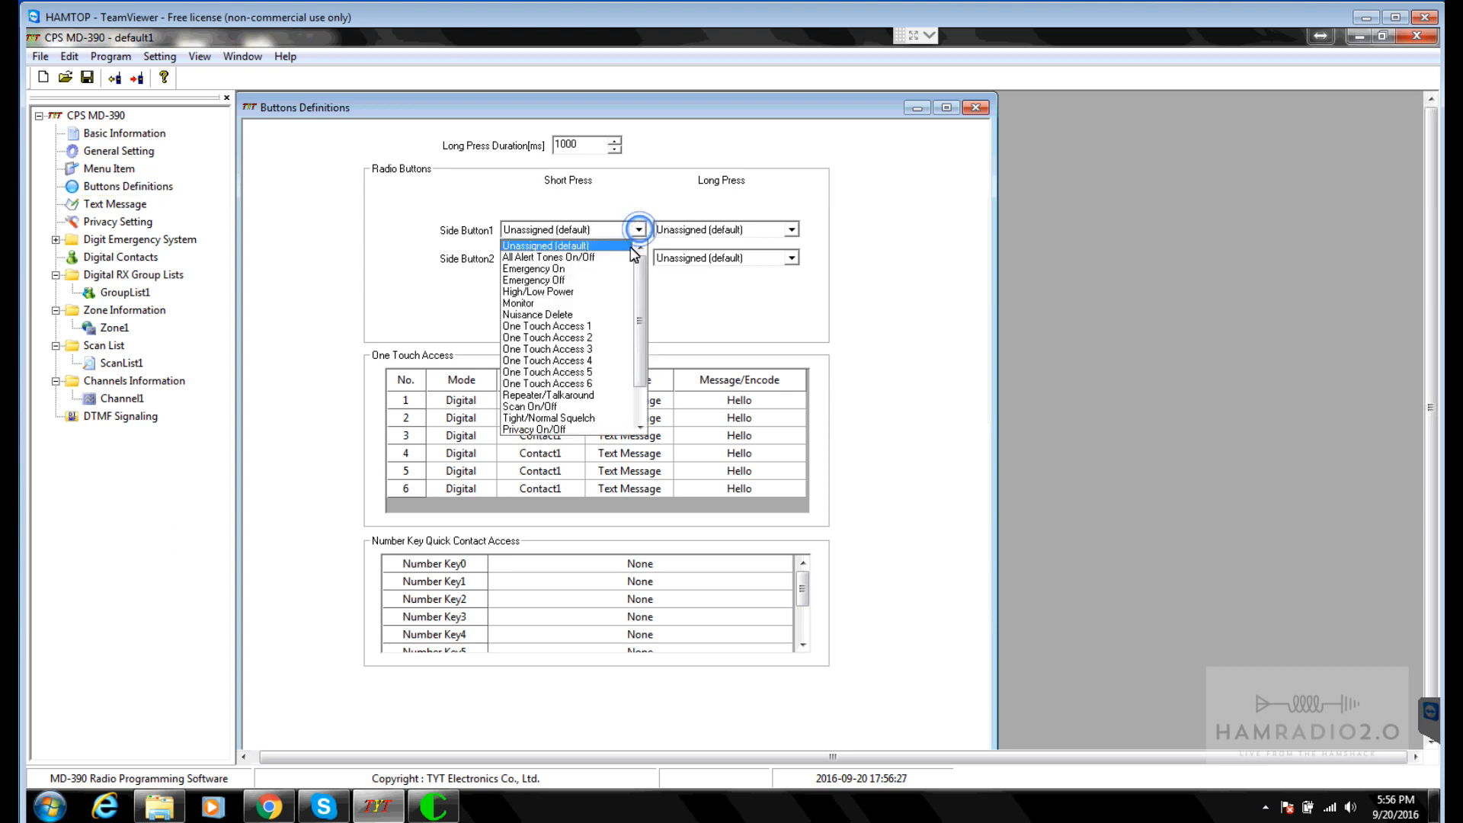
click(544, 292)
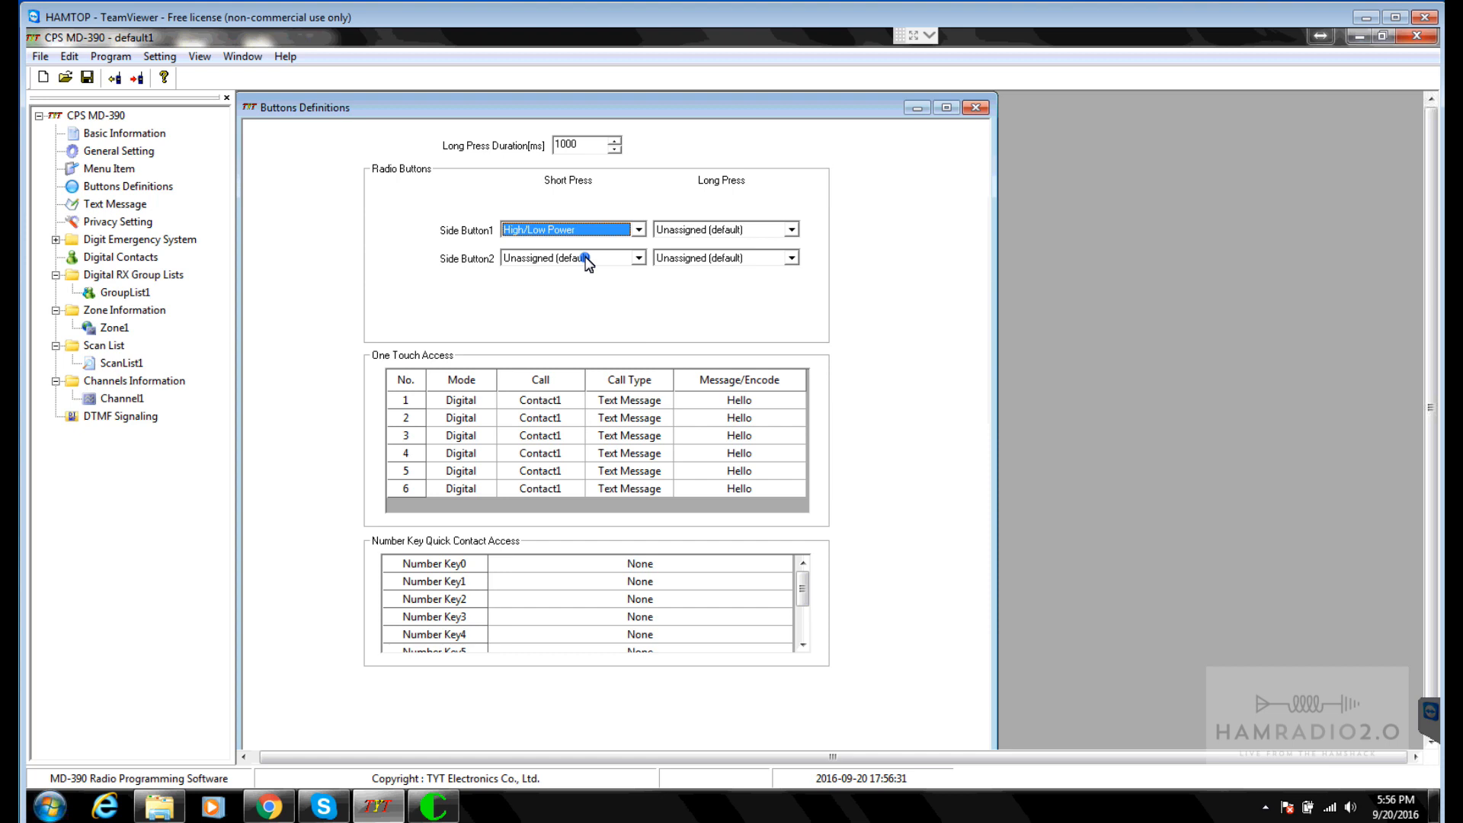
click(589, 259)
scroll(564, 441, down, 4)
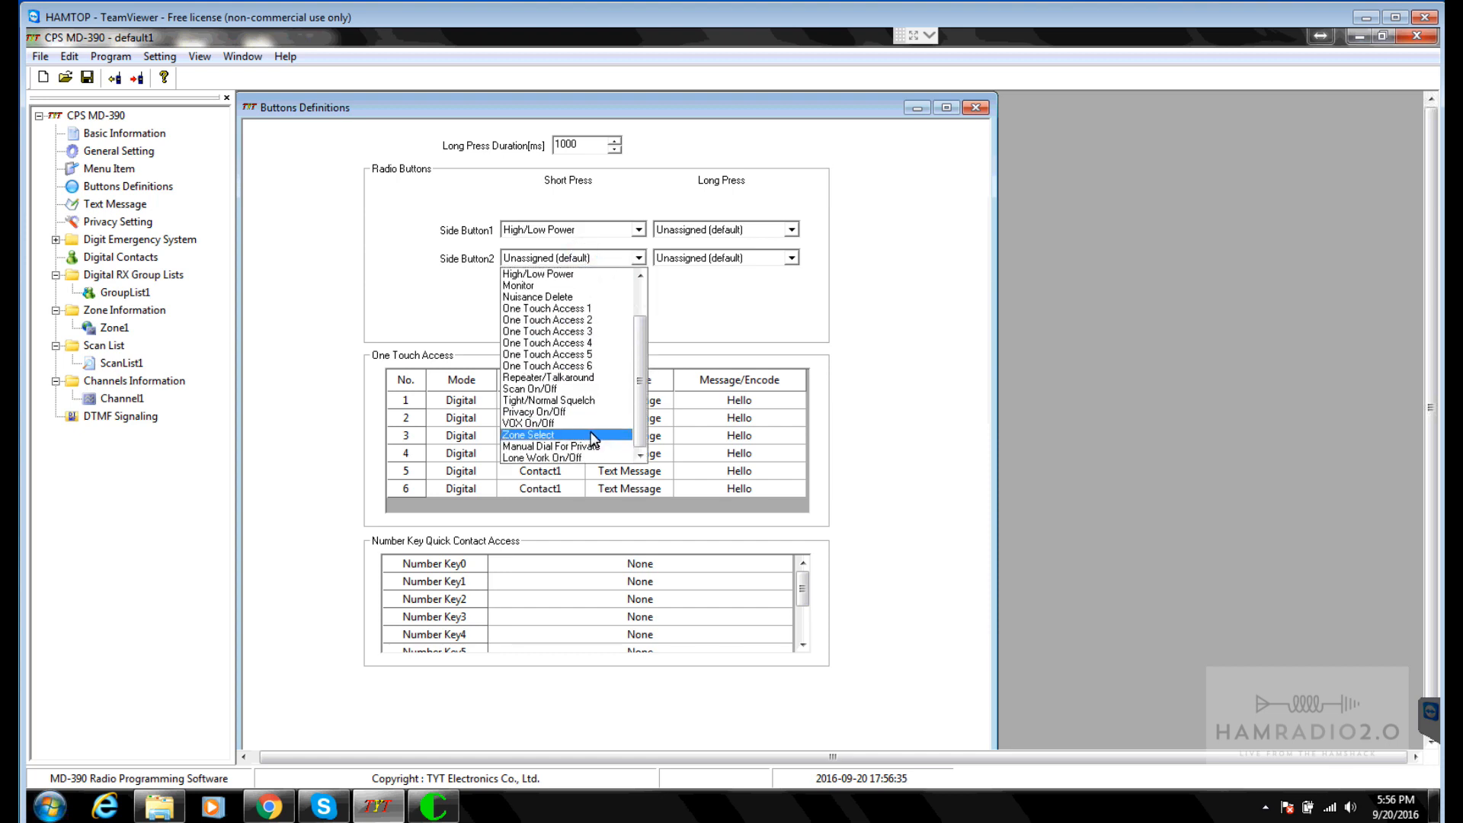
click(542, 388)
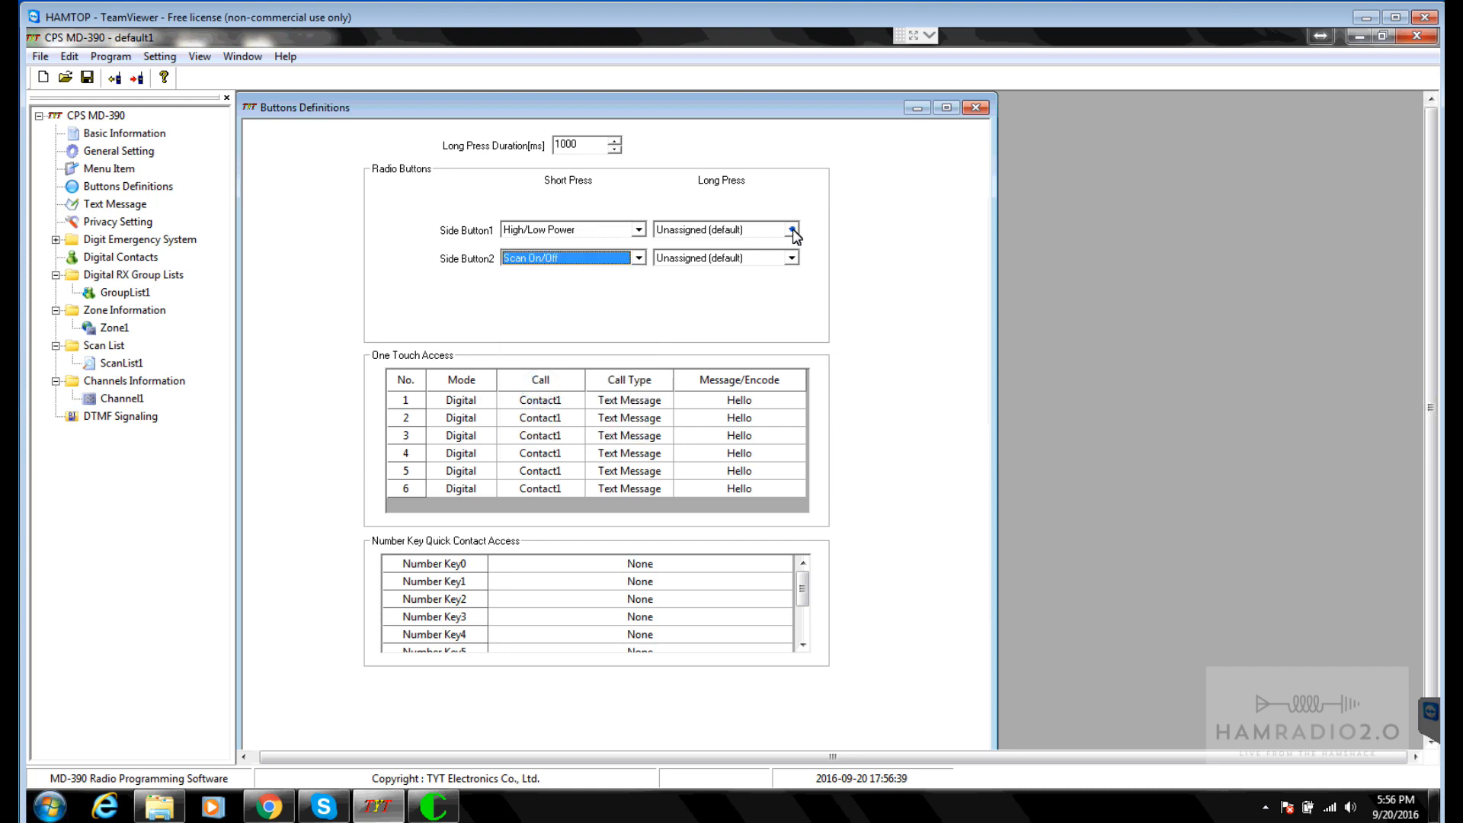
Step: Assign Repeater/Talkaround to Side Button1's long press and Zone Select to Side Button2's long press
click(793, 231)
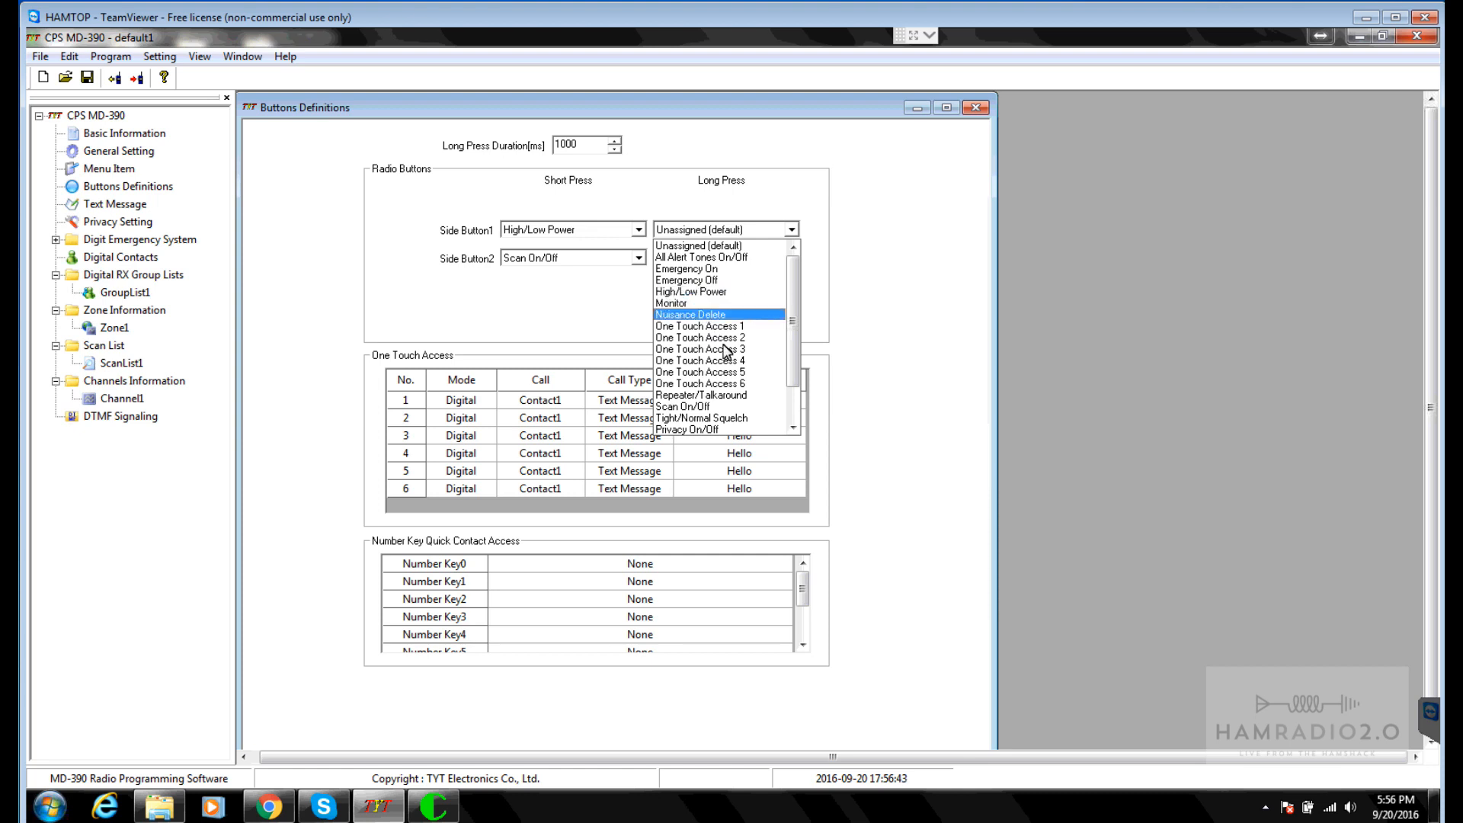
click(735, 395)
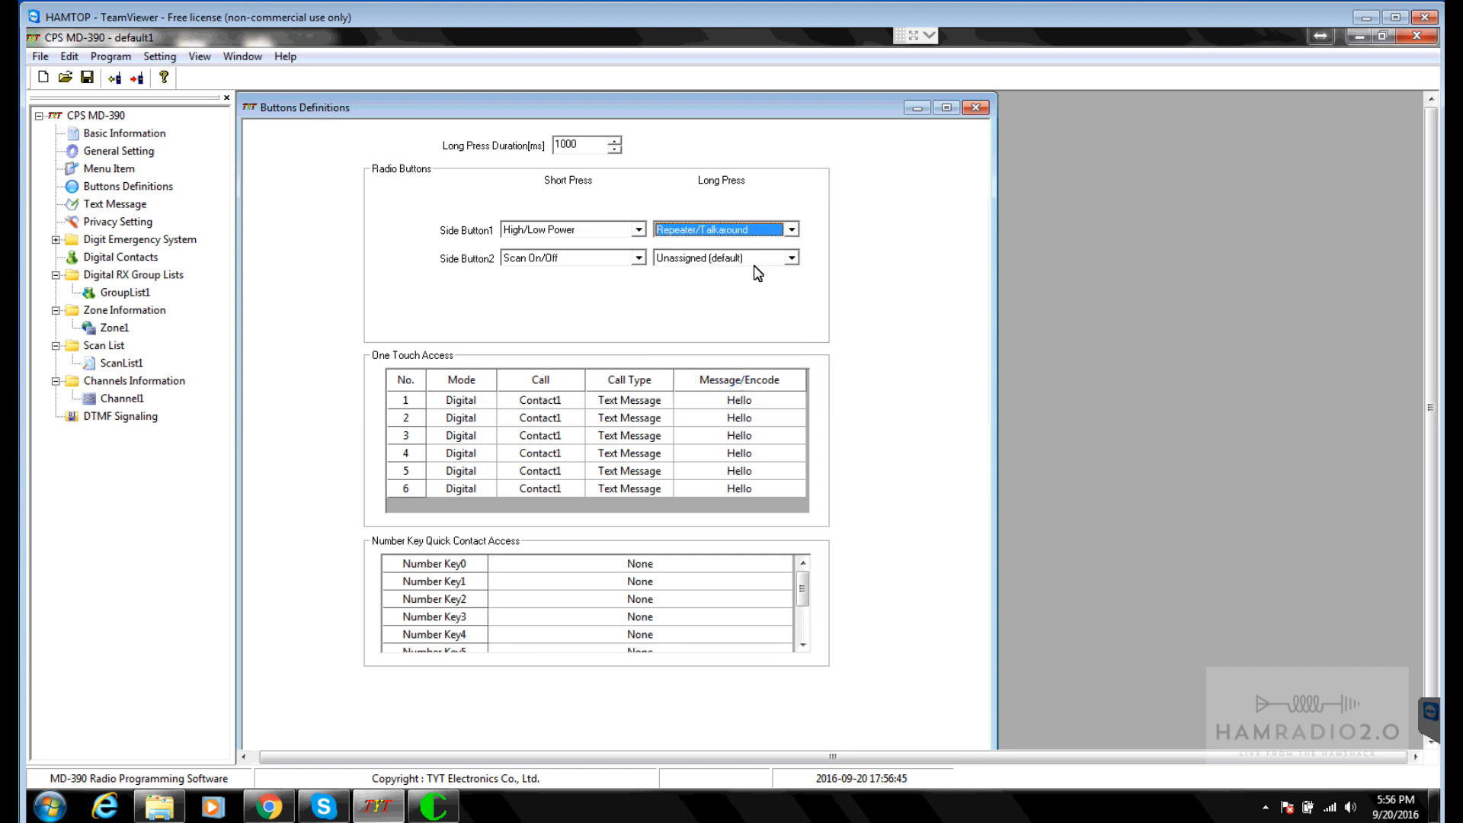
click(755, 263)
scroll(726, 409, down, 2)
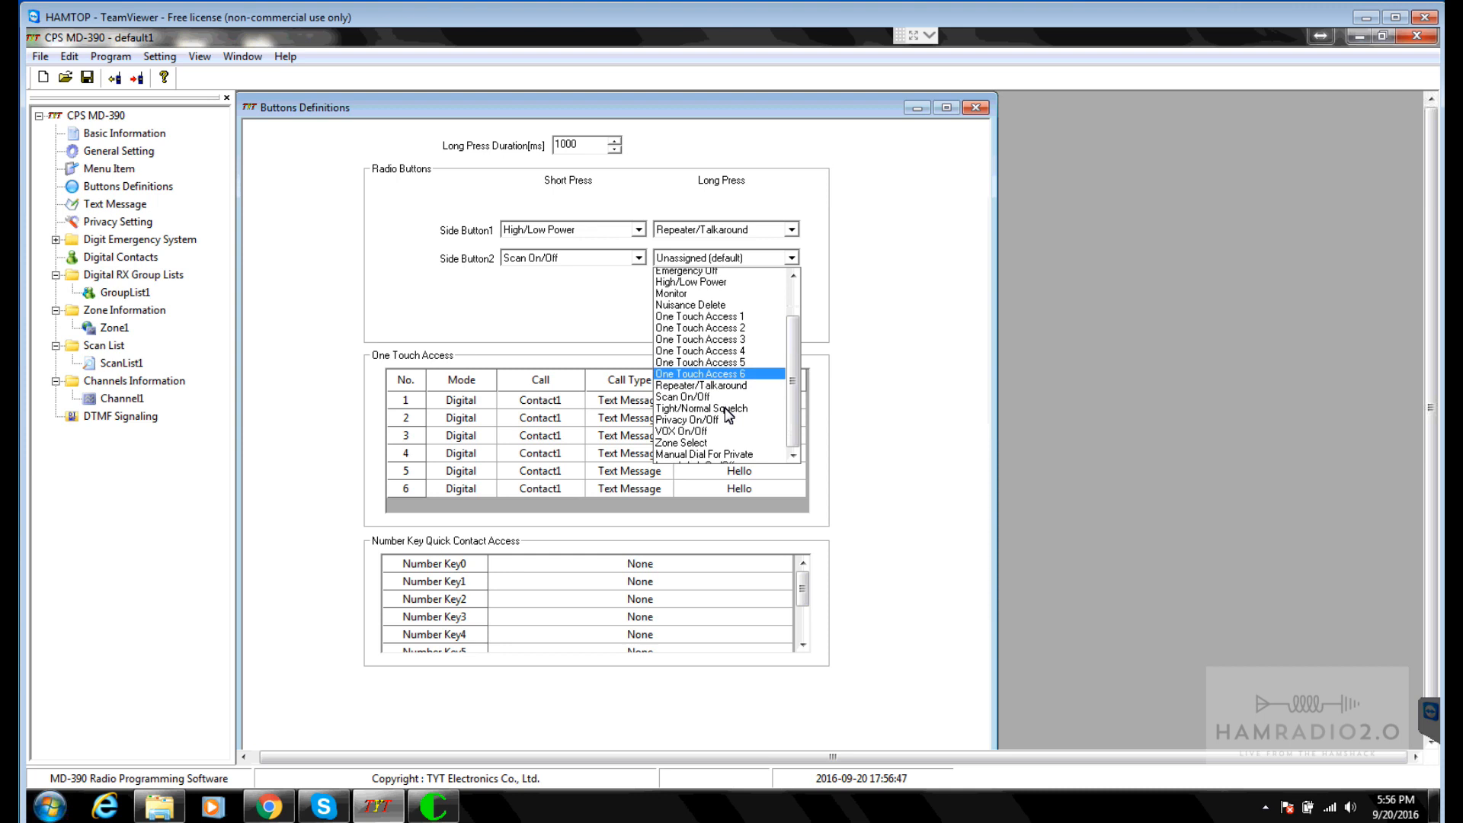
click(707, 434)
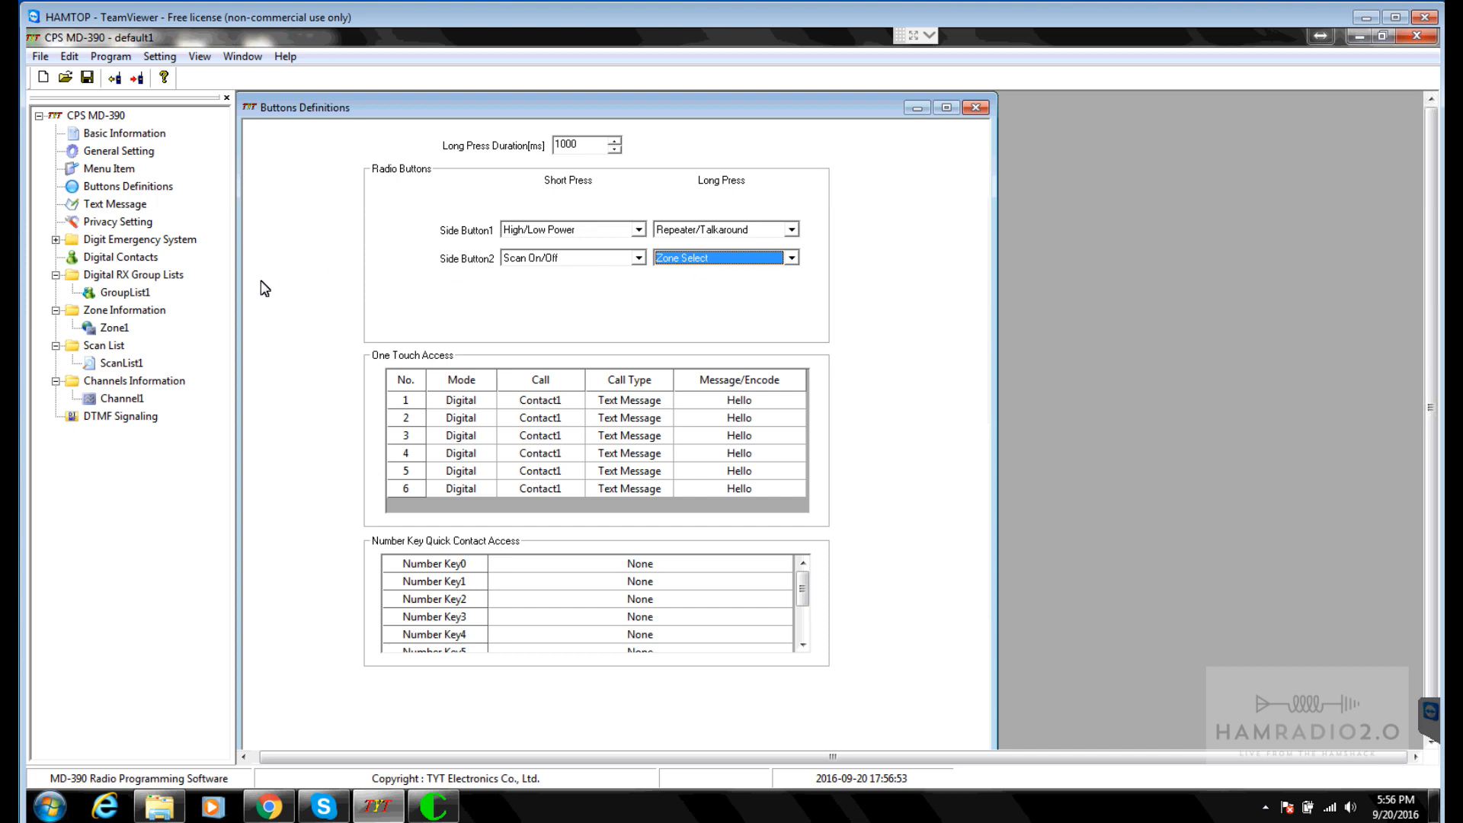
Step: Open the Digital Contacts list and add five more contacts
double_click(141, 257)
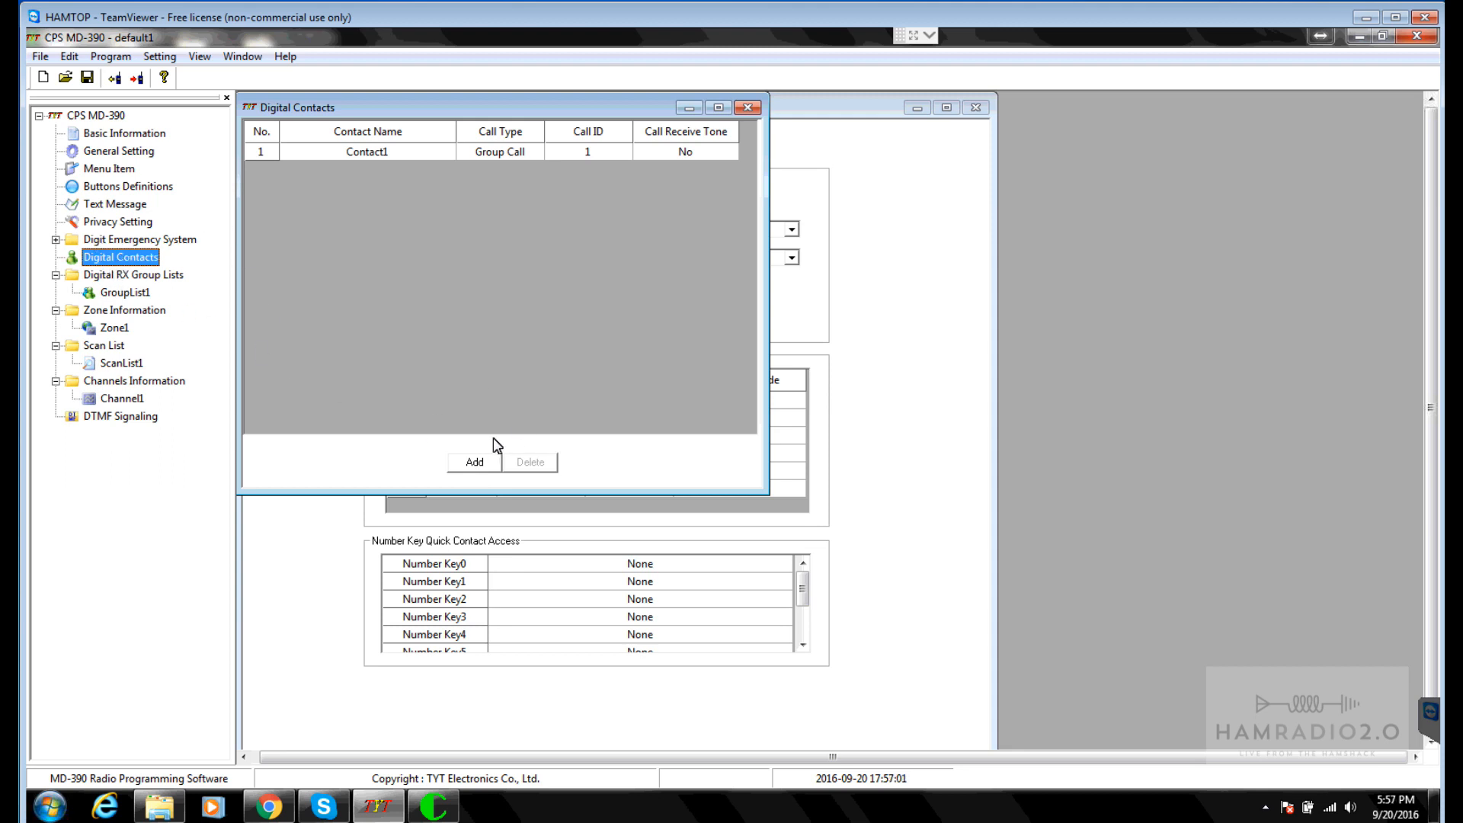
click(474, 462)
click(473, 461)
click(474, 462)
click(474, 462)
click(474, 461)
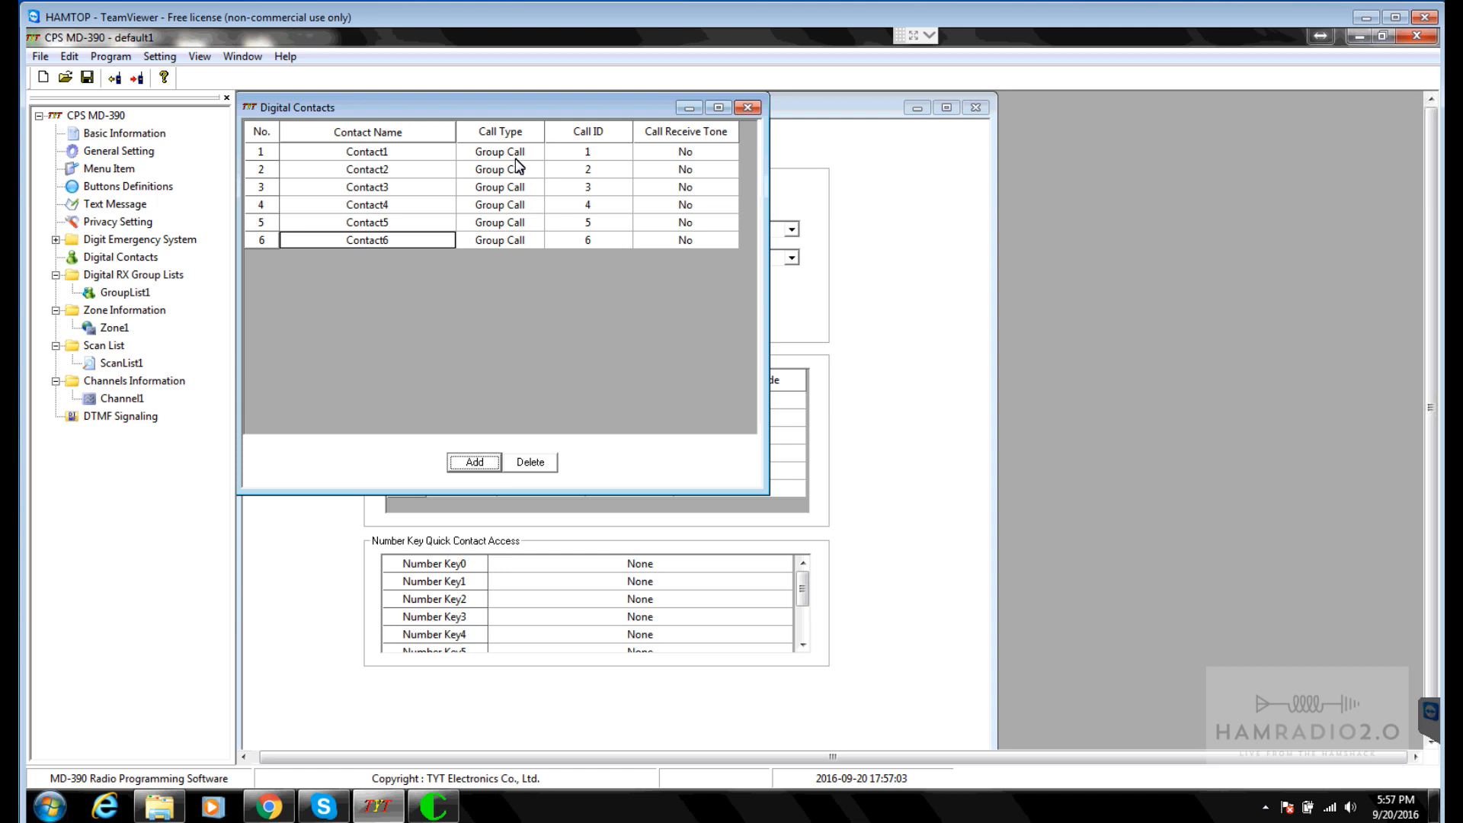
Step: Switch the first contact's call type to All Call, and return it to Group Call
click(529, 153)
click(539, 154)
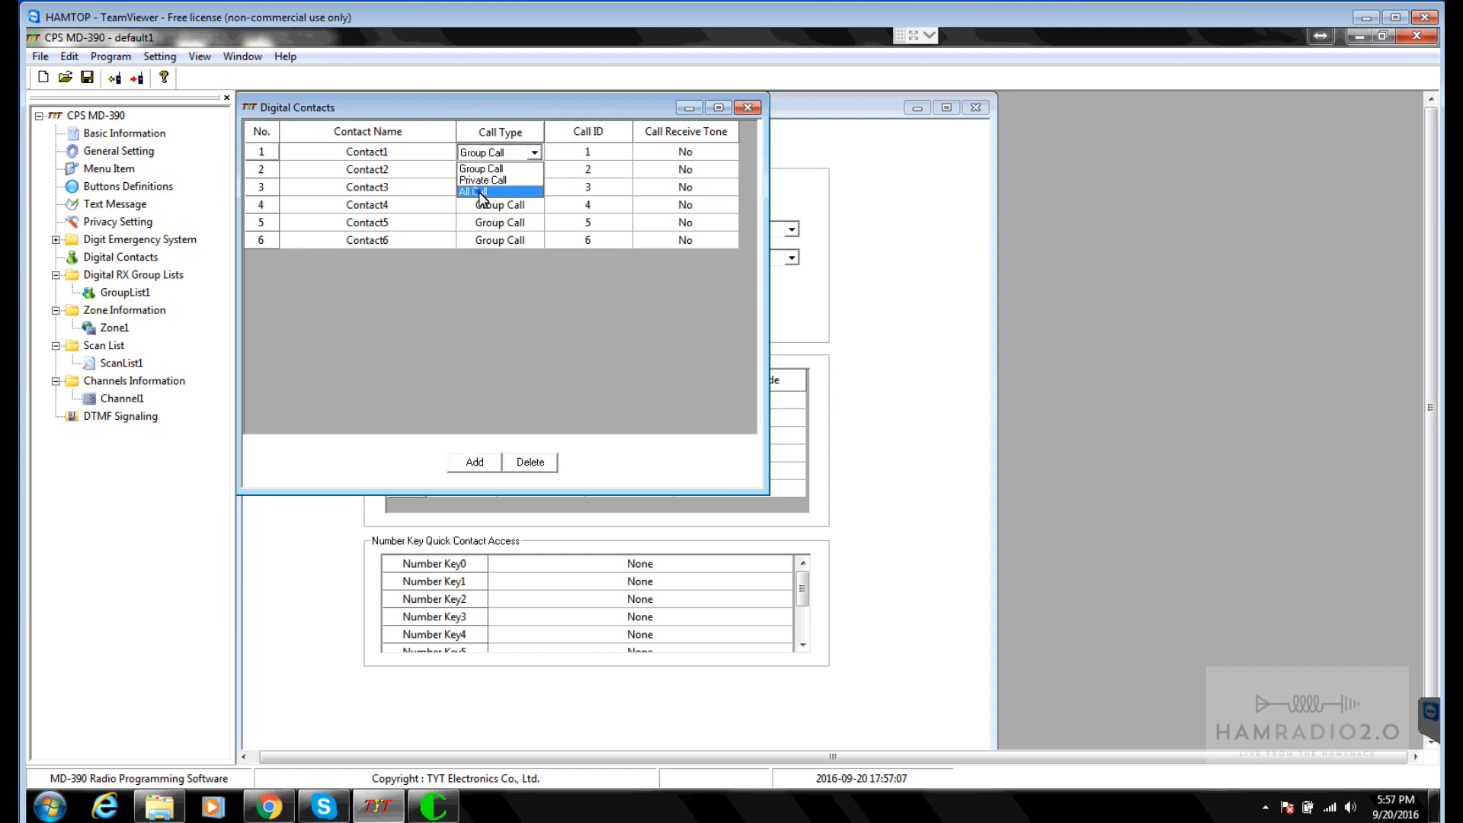
click(480, 192)
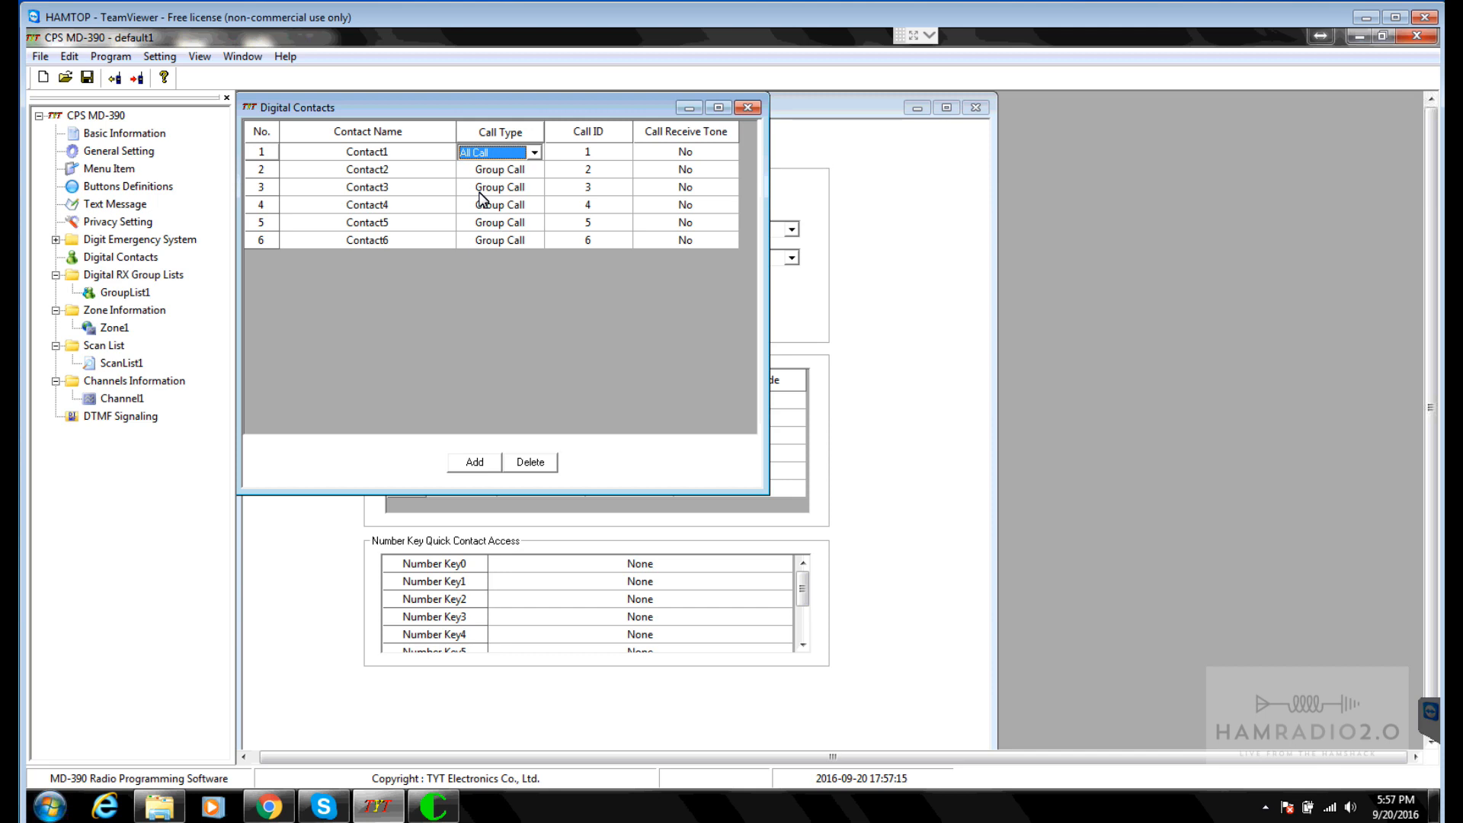
click(534, 153)
click(487, 169)
Step: Add two more digital contacts and name the first contact Worldwide
click(469, 462)
click(469, 462)
double_click(389, 152)
text(Worldwide)
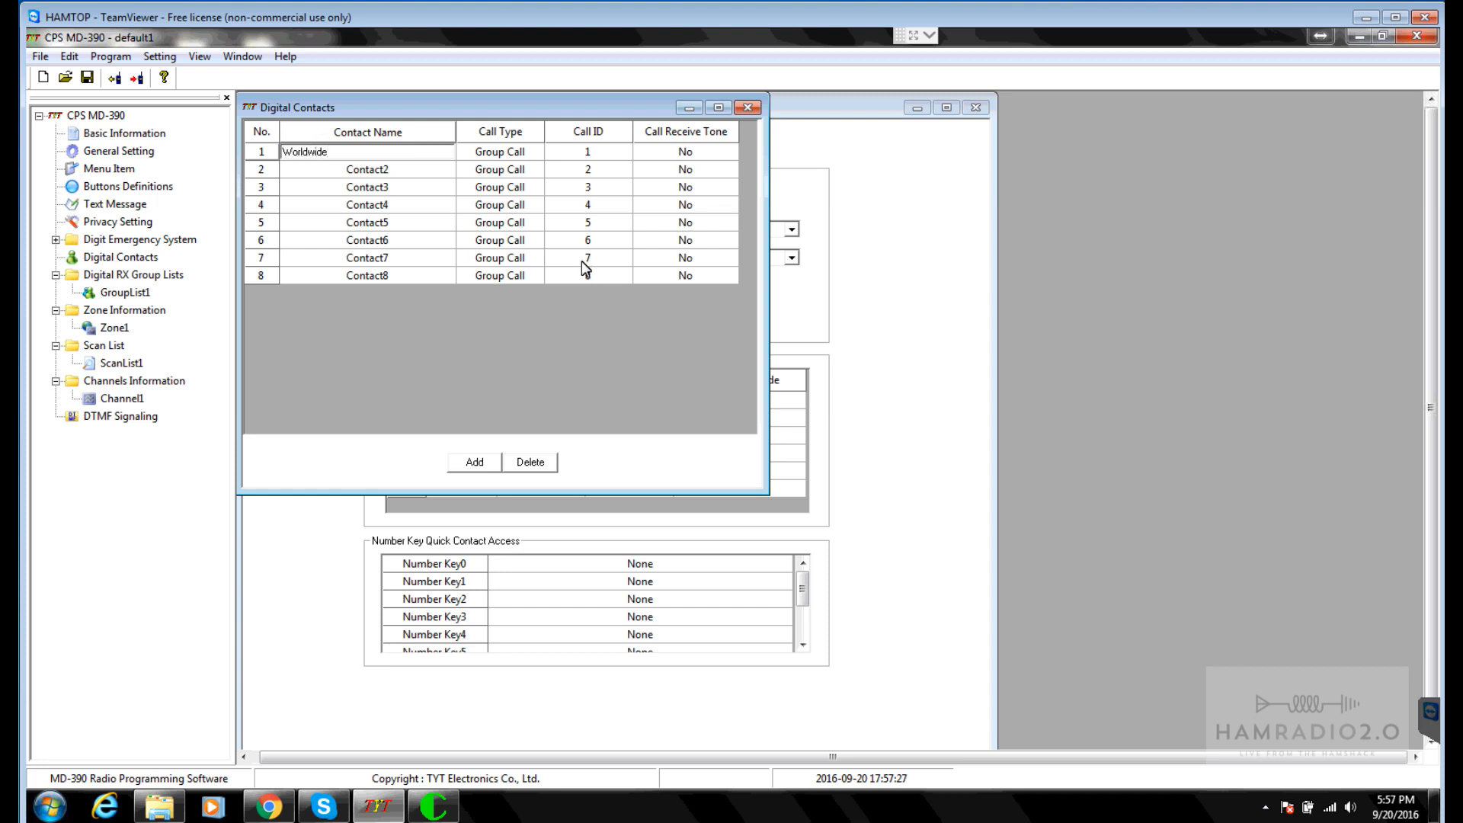
double_click(602, 151)
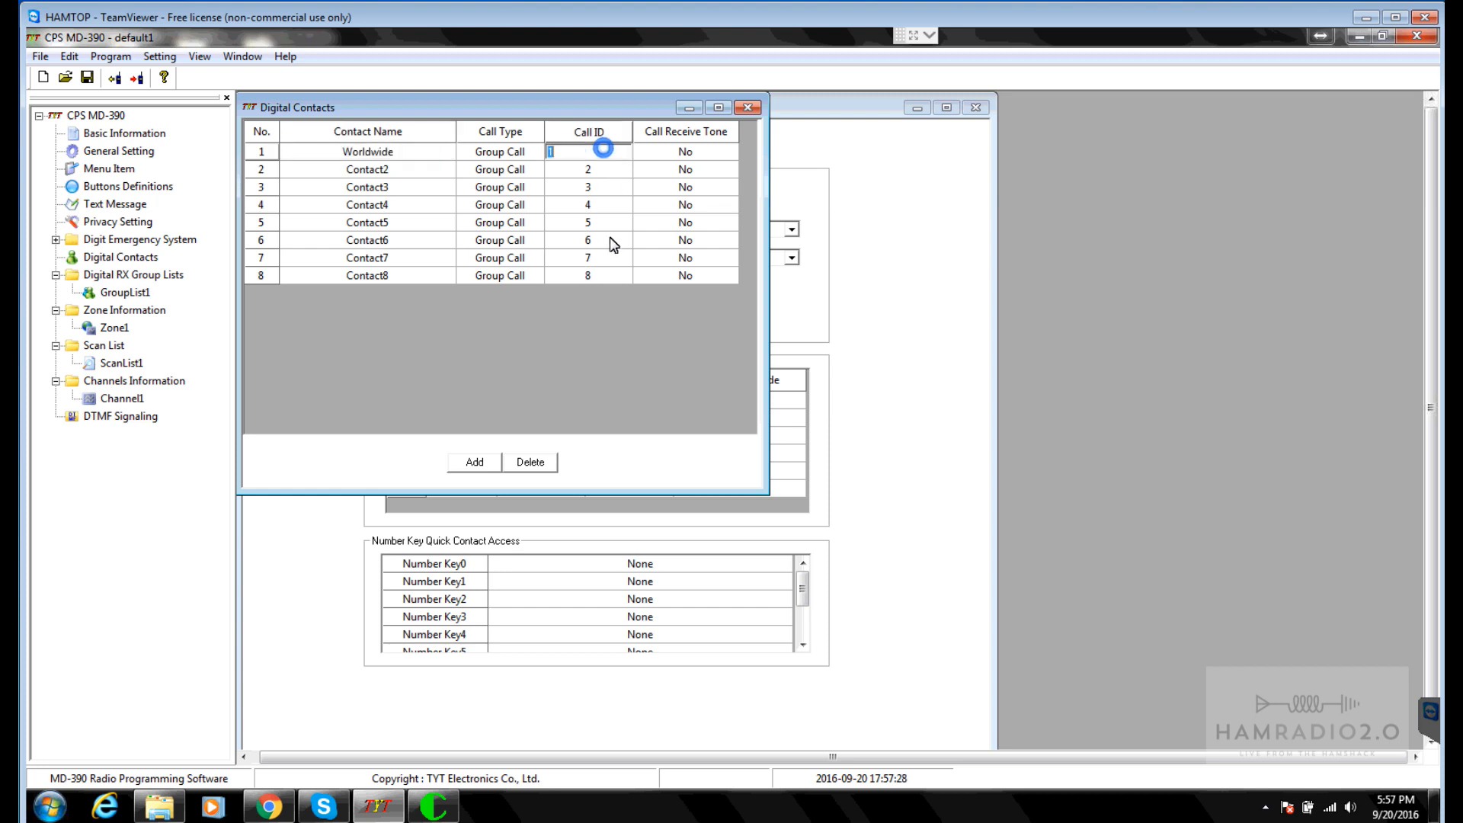
Step: Name the second digital contact "Metro / Local" and the third "N.America"
double_click(415, 172)
text(Metro / Loca)
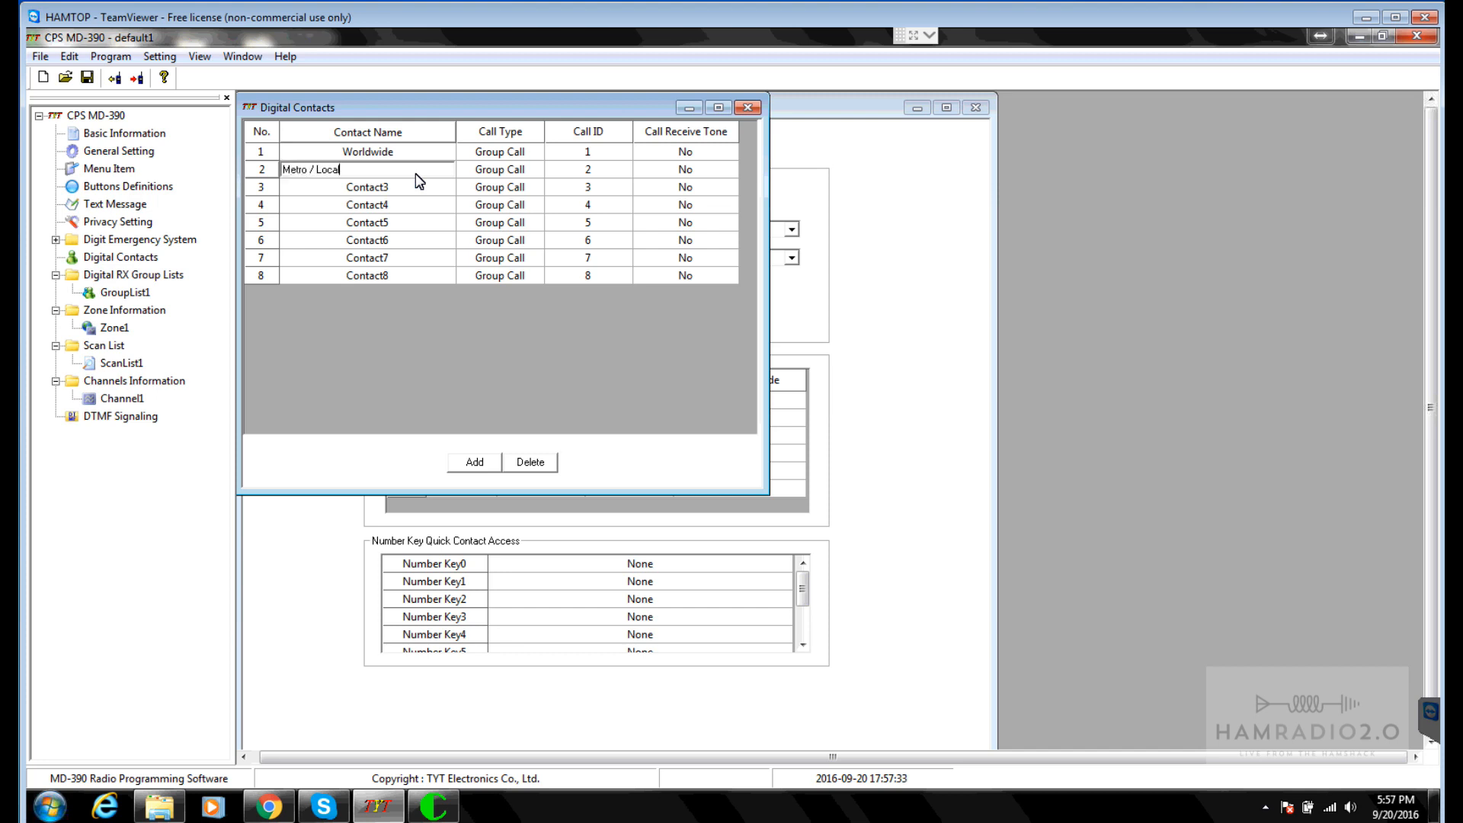
double_click(593, 170)
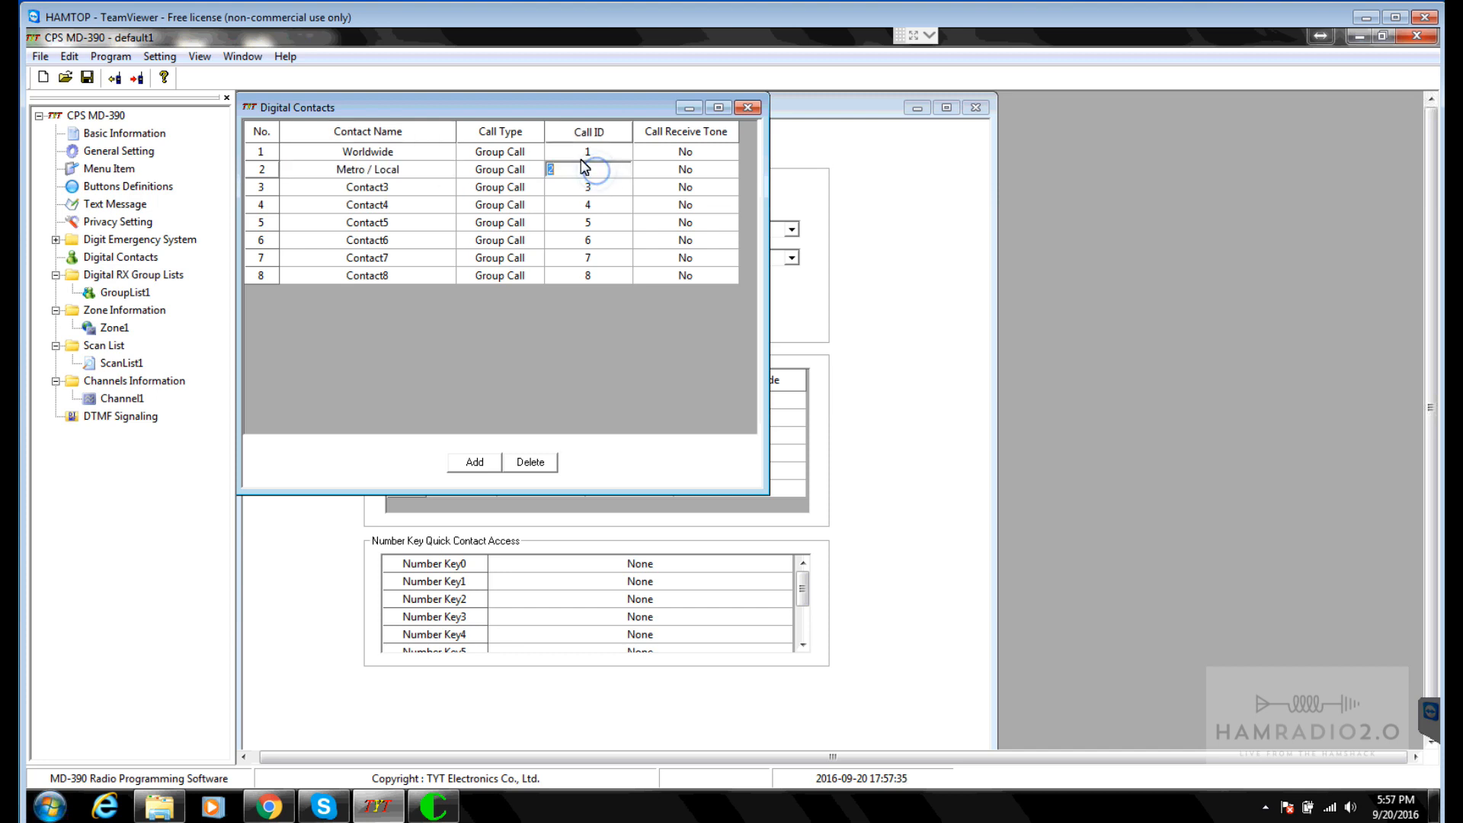
double_click(424, 191)
text(N)
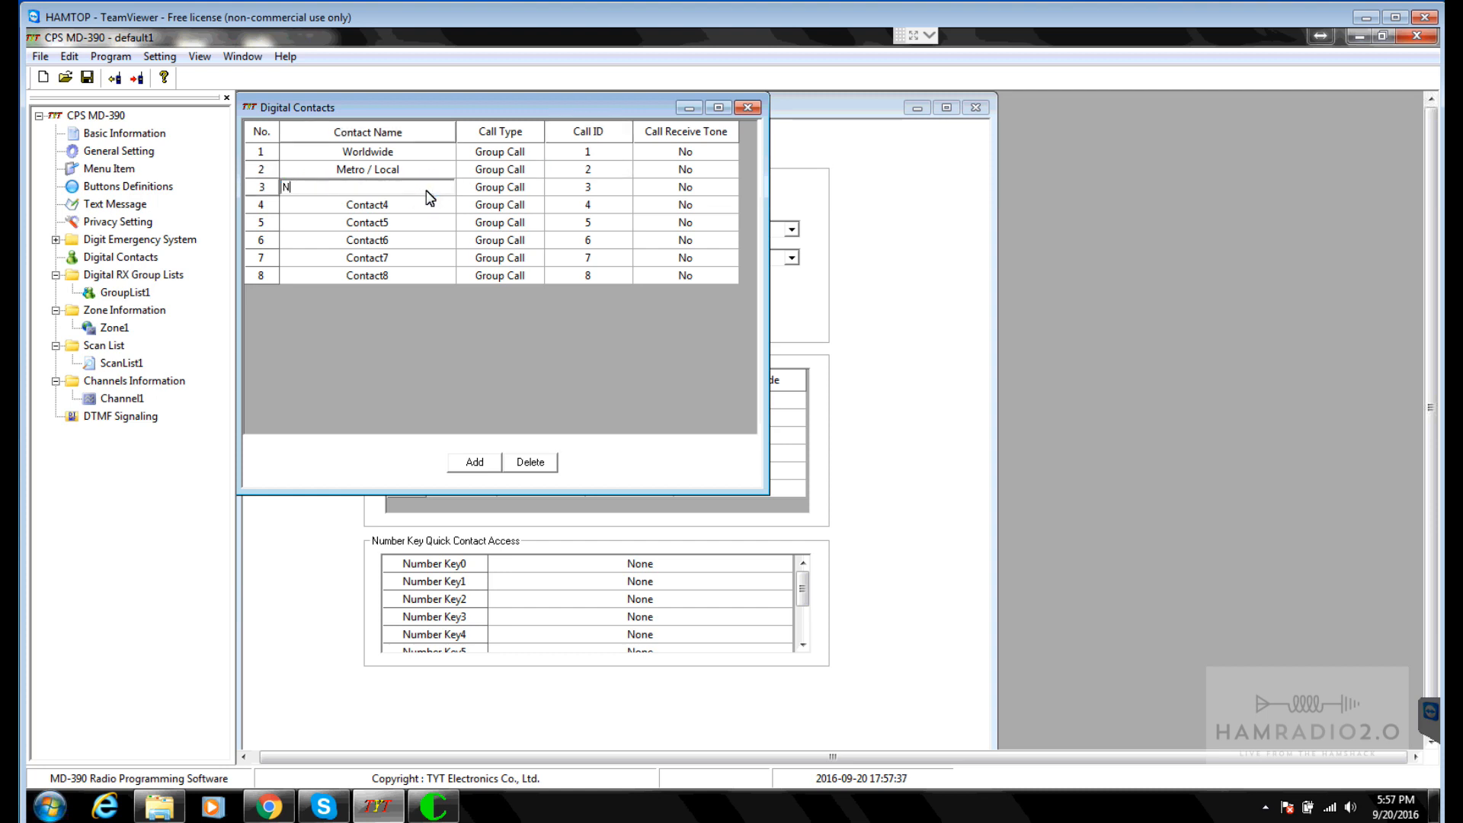
text(.America)
double_click(603, 189)
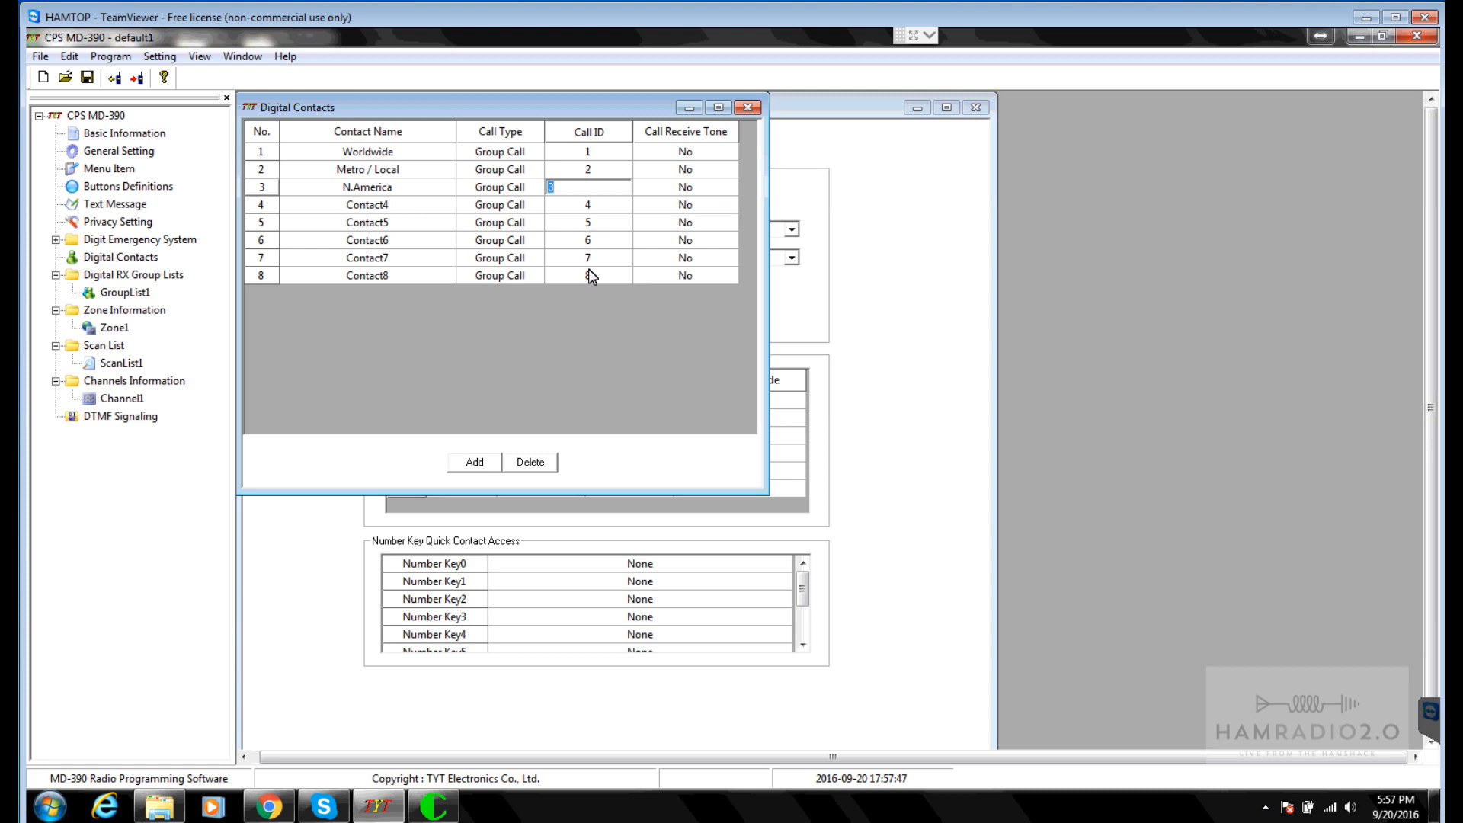
Step: Add a ninth digital contact and name it Repeater
click(475, 463)
click(399, 299)
text(Repeater)
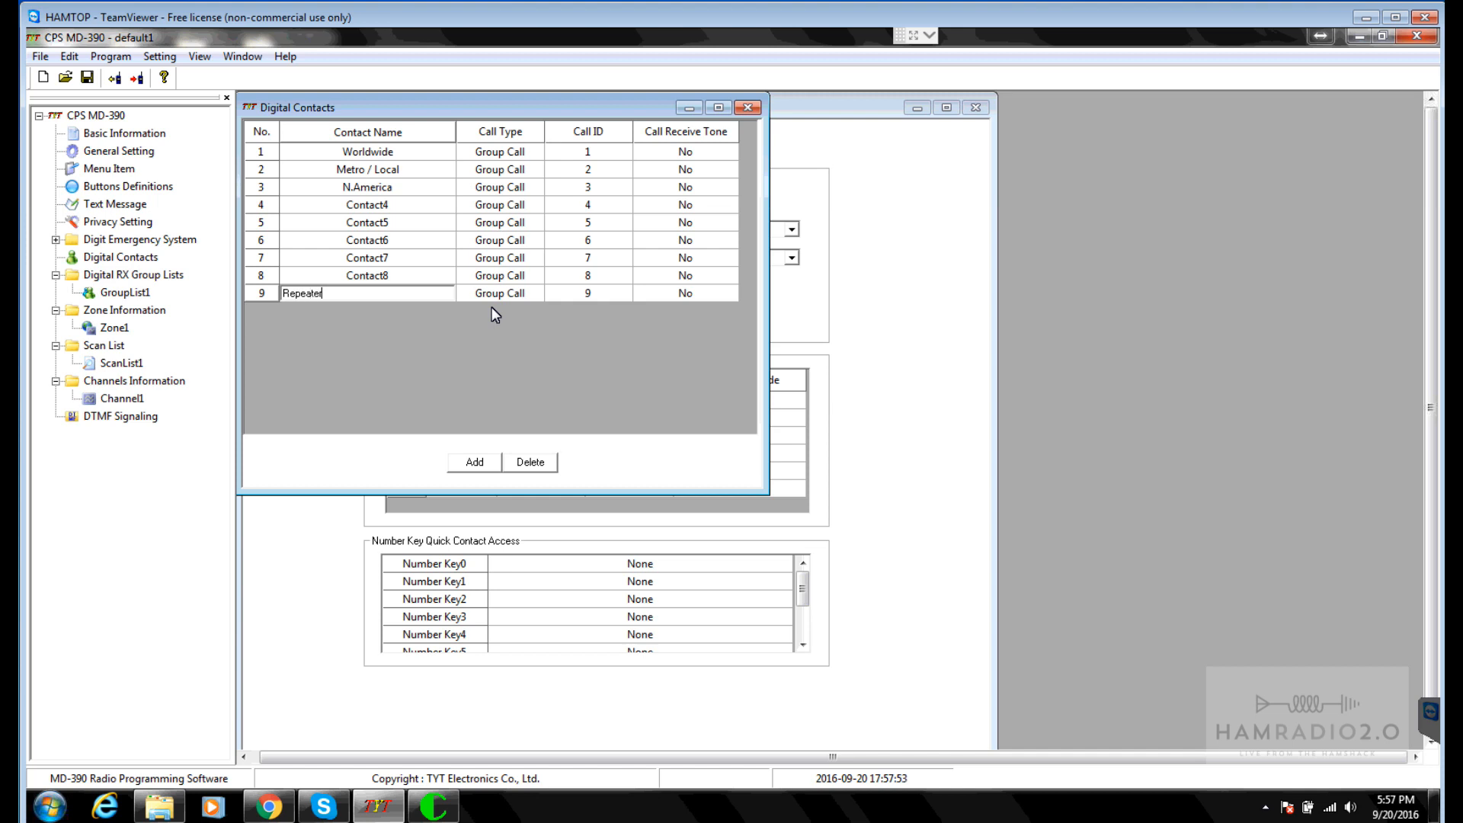
click(601, 294)
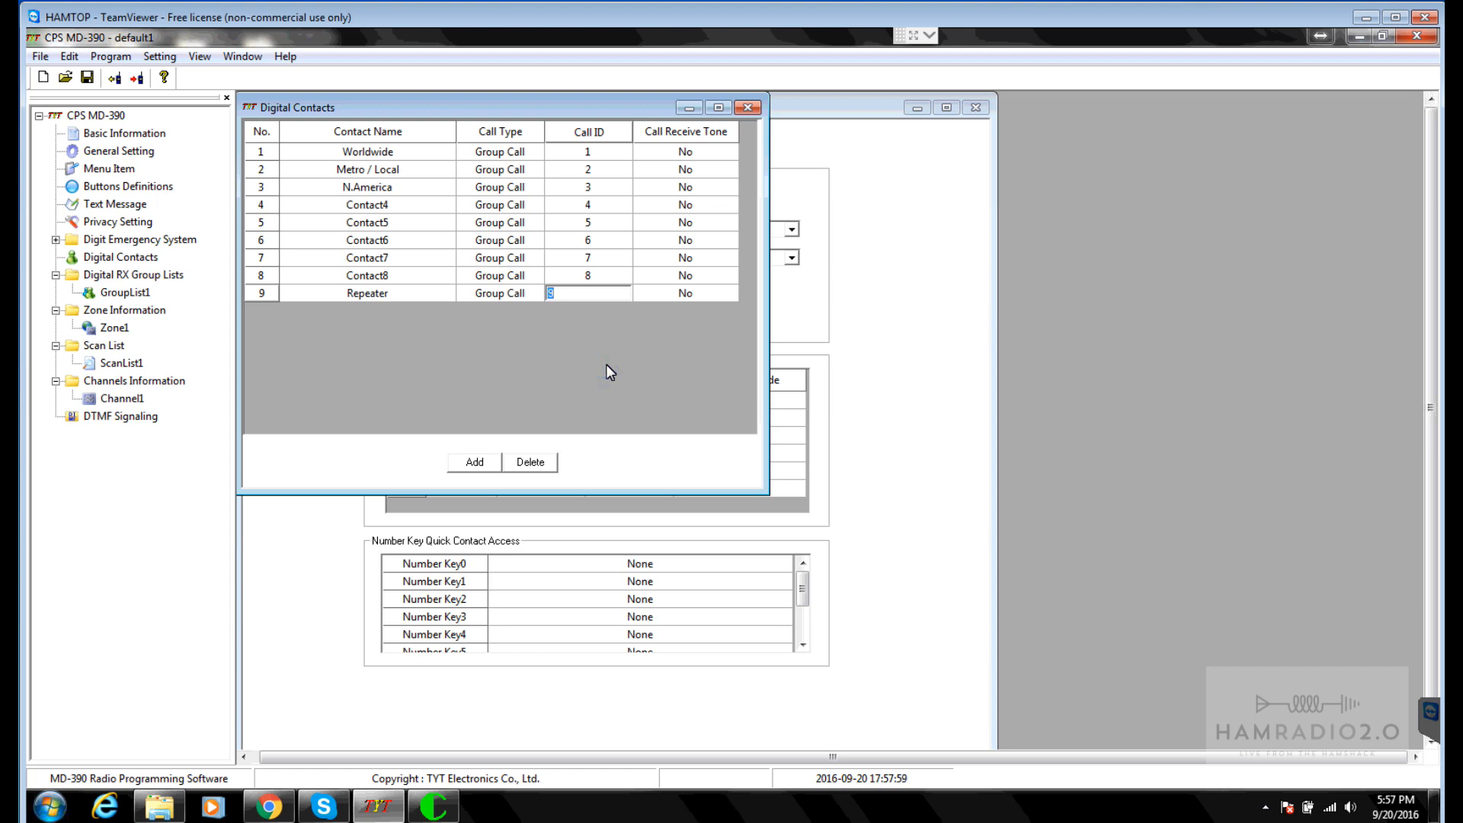
click(400, 169)
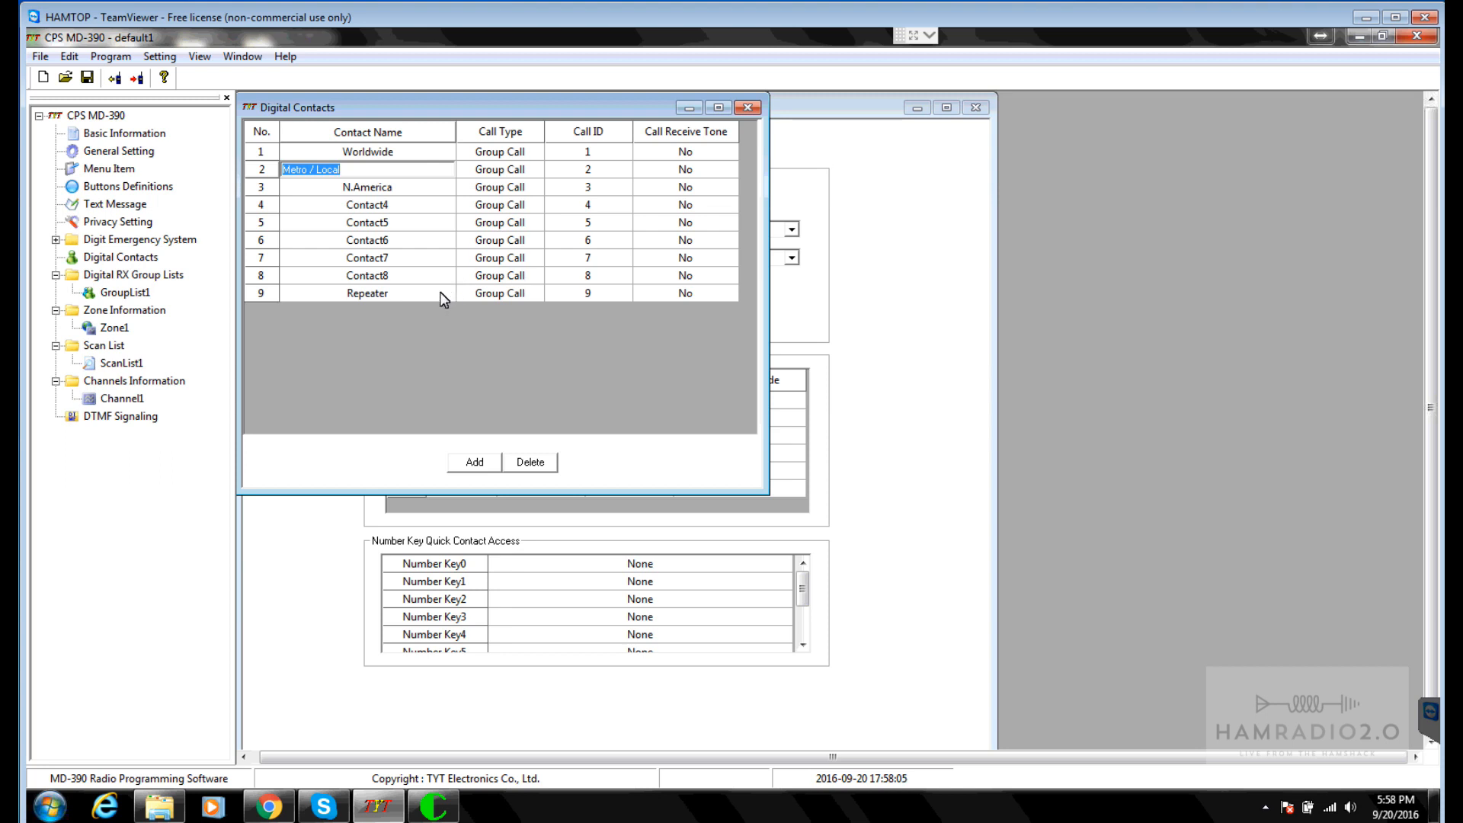
click(399, 295)
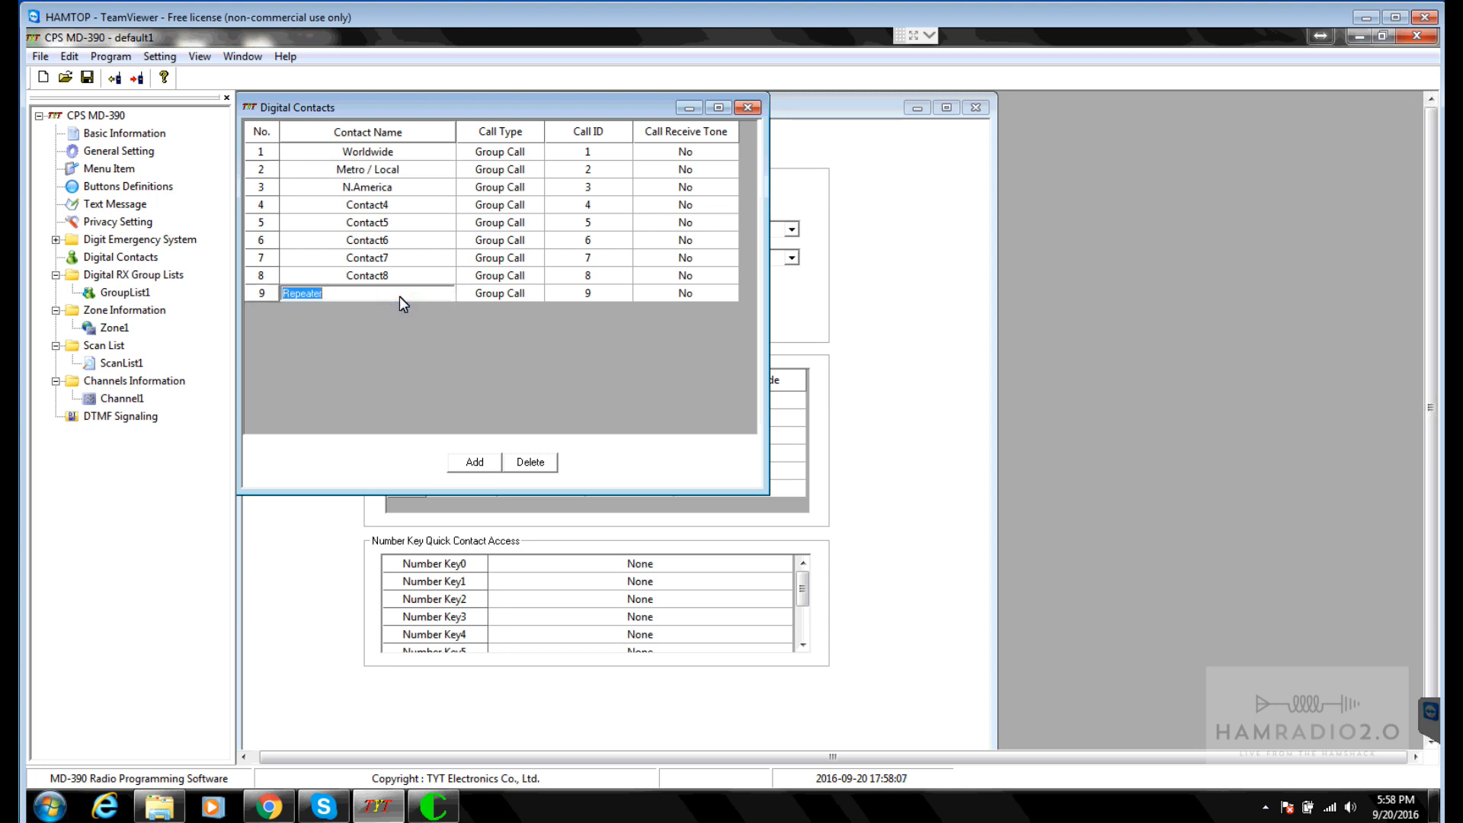
Step: Add a tenth digital contact and name it "Local 10"
click(474, 461)
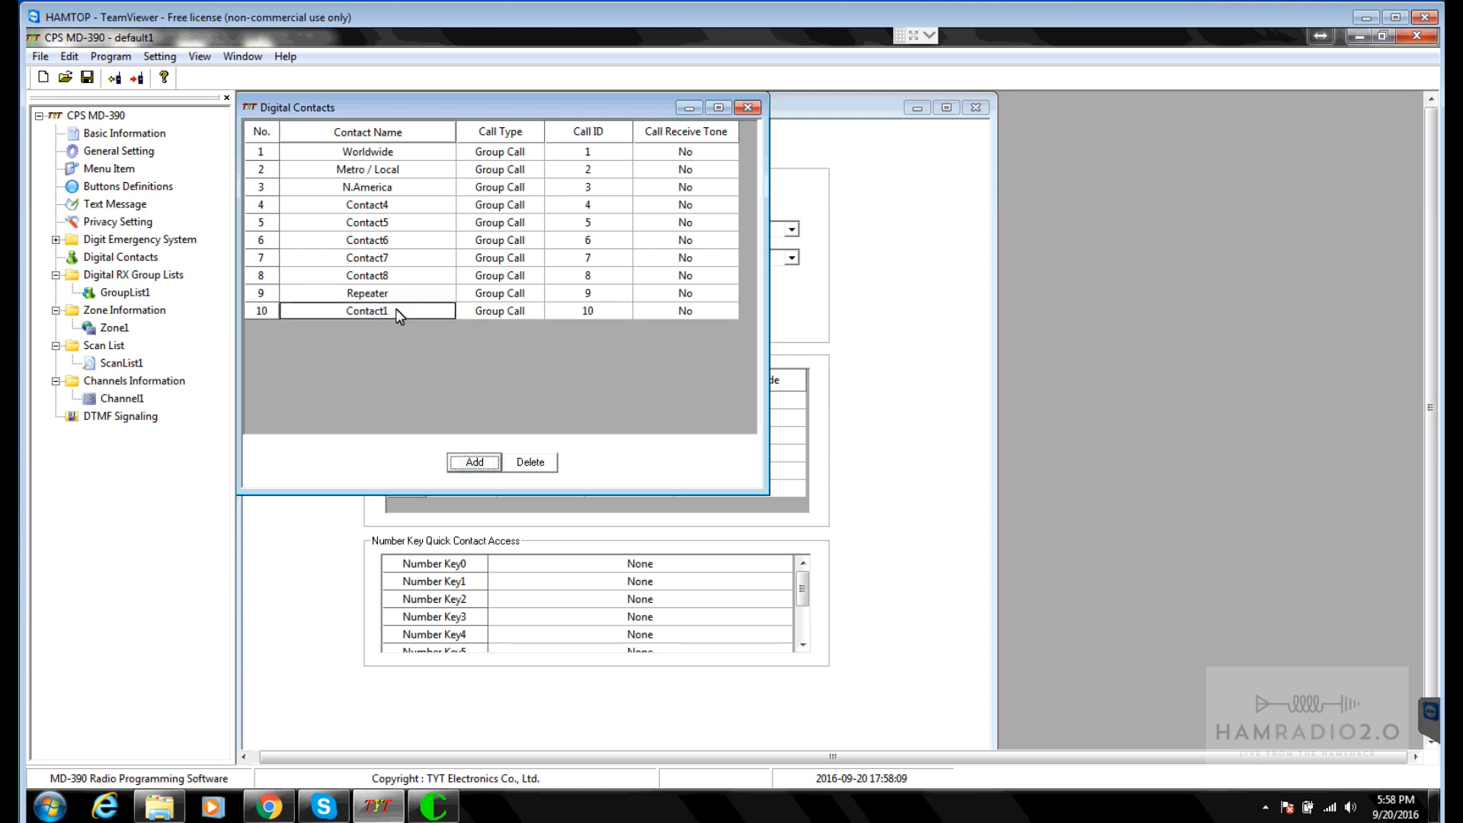
click(397, 313)
text(Local 10)
click(618, 310)
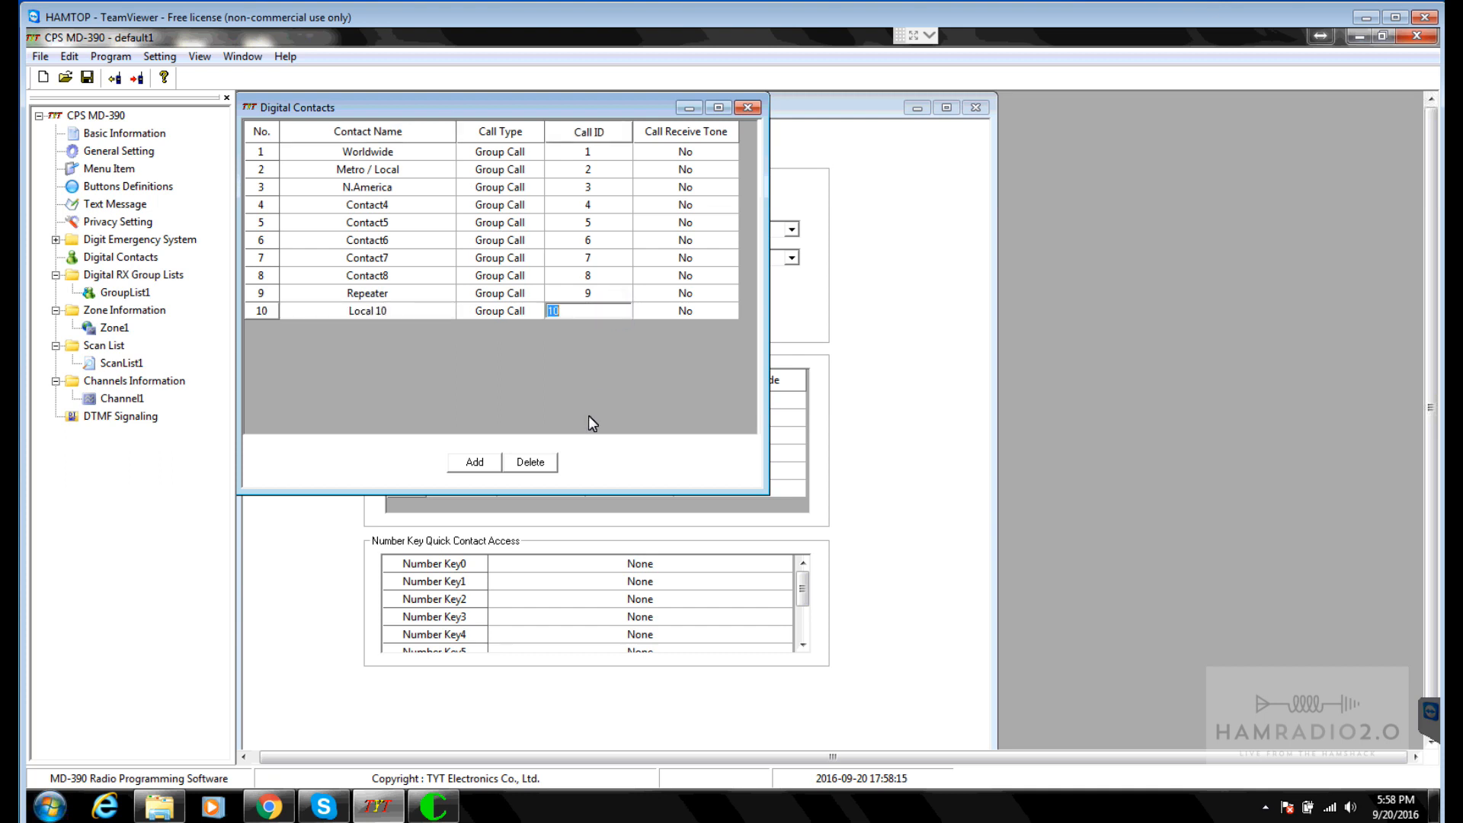
Step: Name the fourth contact TAC310 with Call ID 310, and the fifth TX.Statewide with Call ID 3148
click(418, 204)
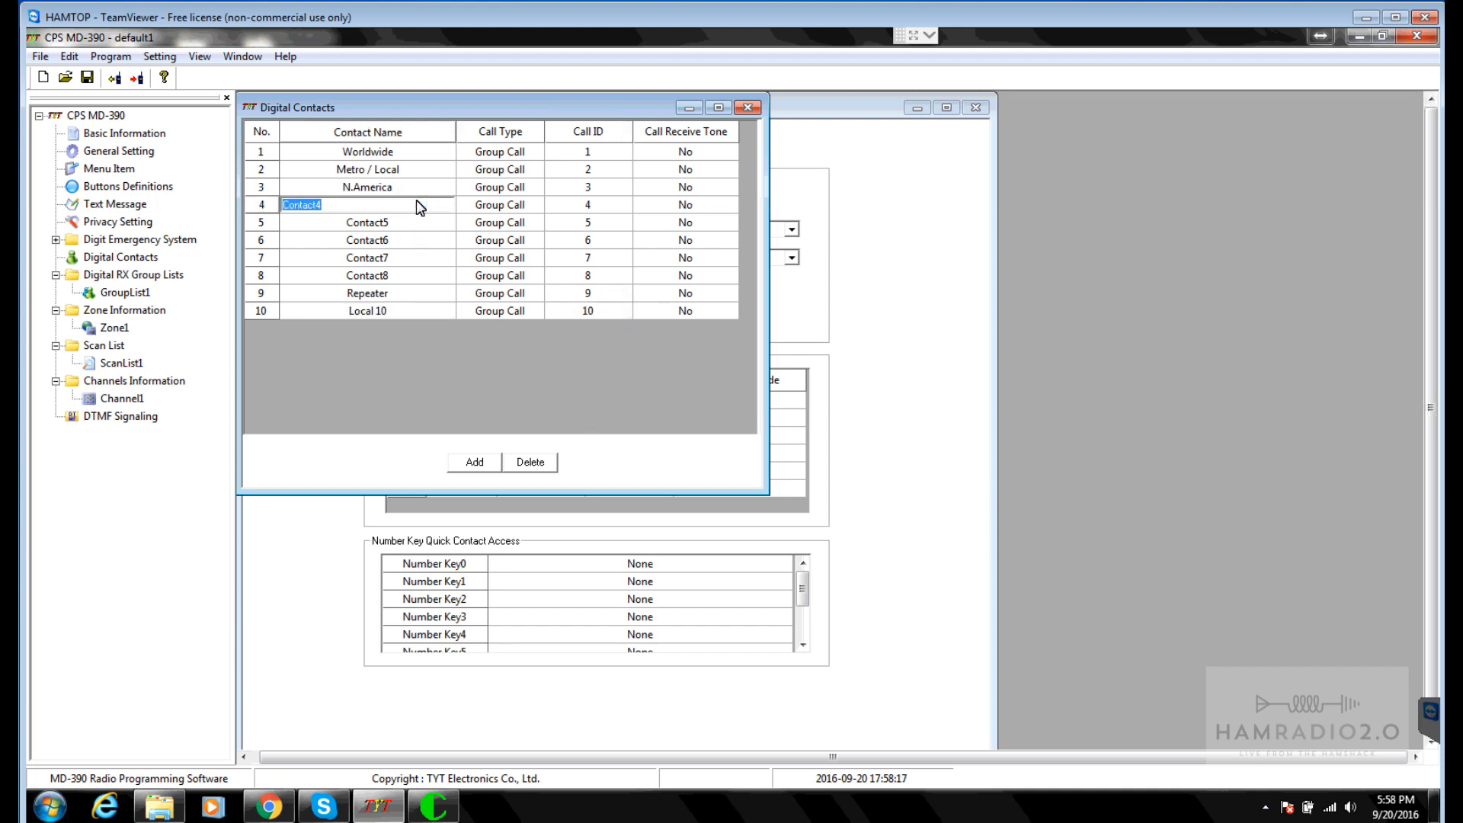
text(TAC310)
click(587, 209)
text(310)
click(416, 227)
text(TX.Statewide)
click(583, 222)
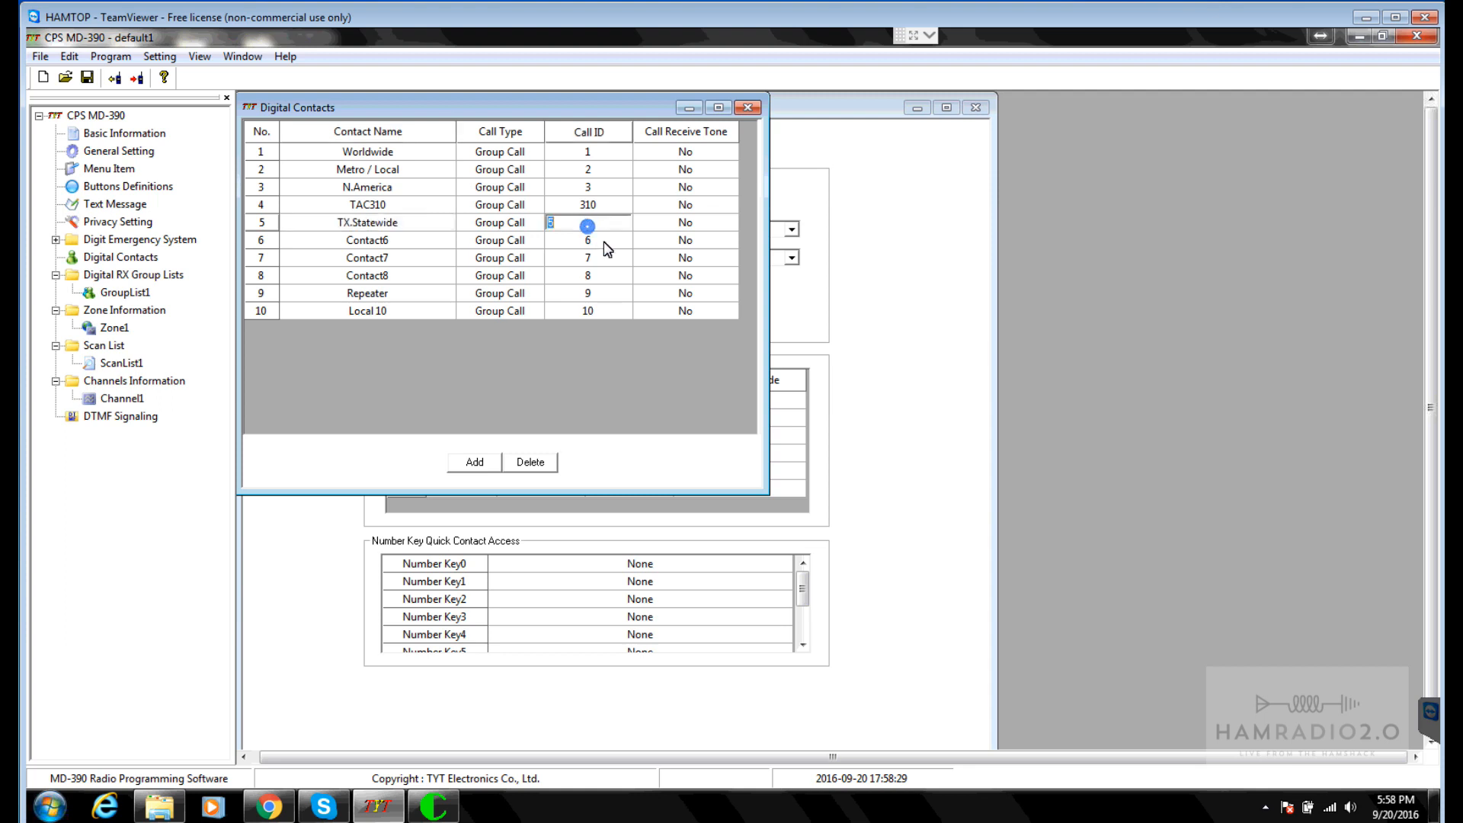
text(3148)
Step: Name the sixth contact OK.Statewide and set its Call ID to 3140
click(402, 242)
text(OK)
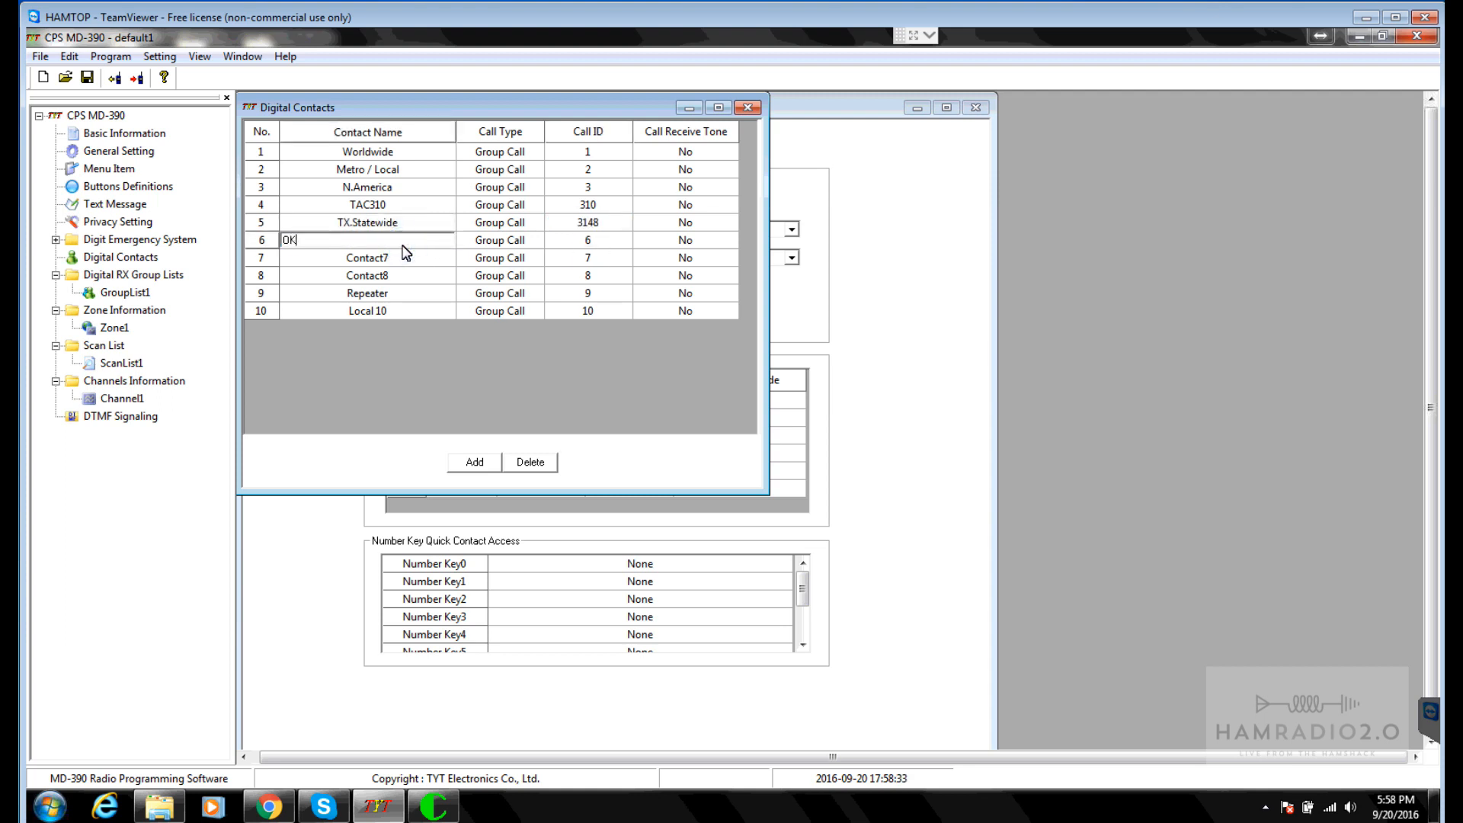
text(.Statewide)
click(600, 242)
text(3140)
key(Escape)
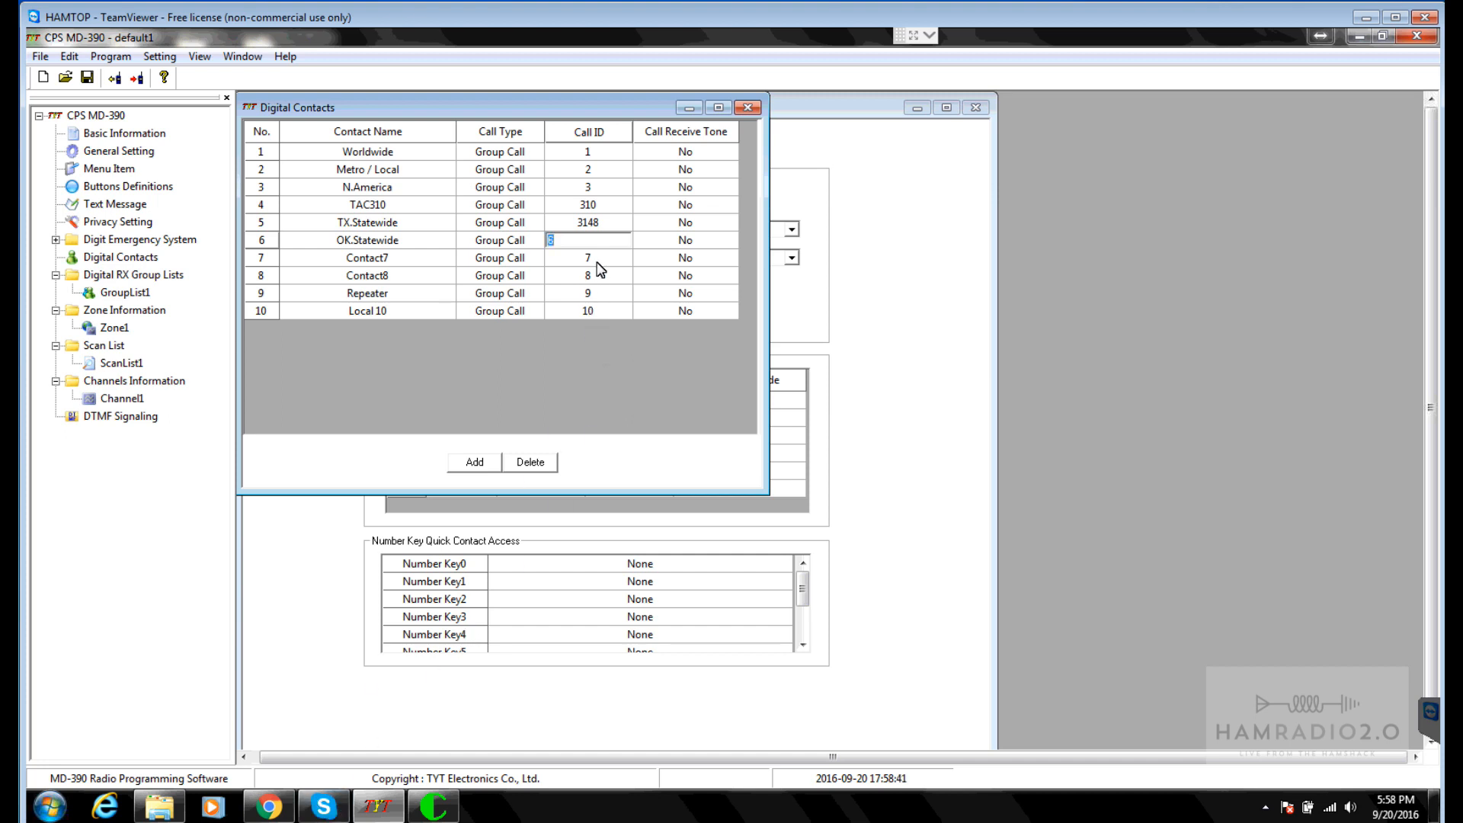
text(3140)
key(Return)
Step: Switch to Chrome, open trbo.org/talkgroups and examine the DCI table of talkgroup IDs and timeslots
click(288, 812)
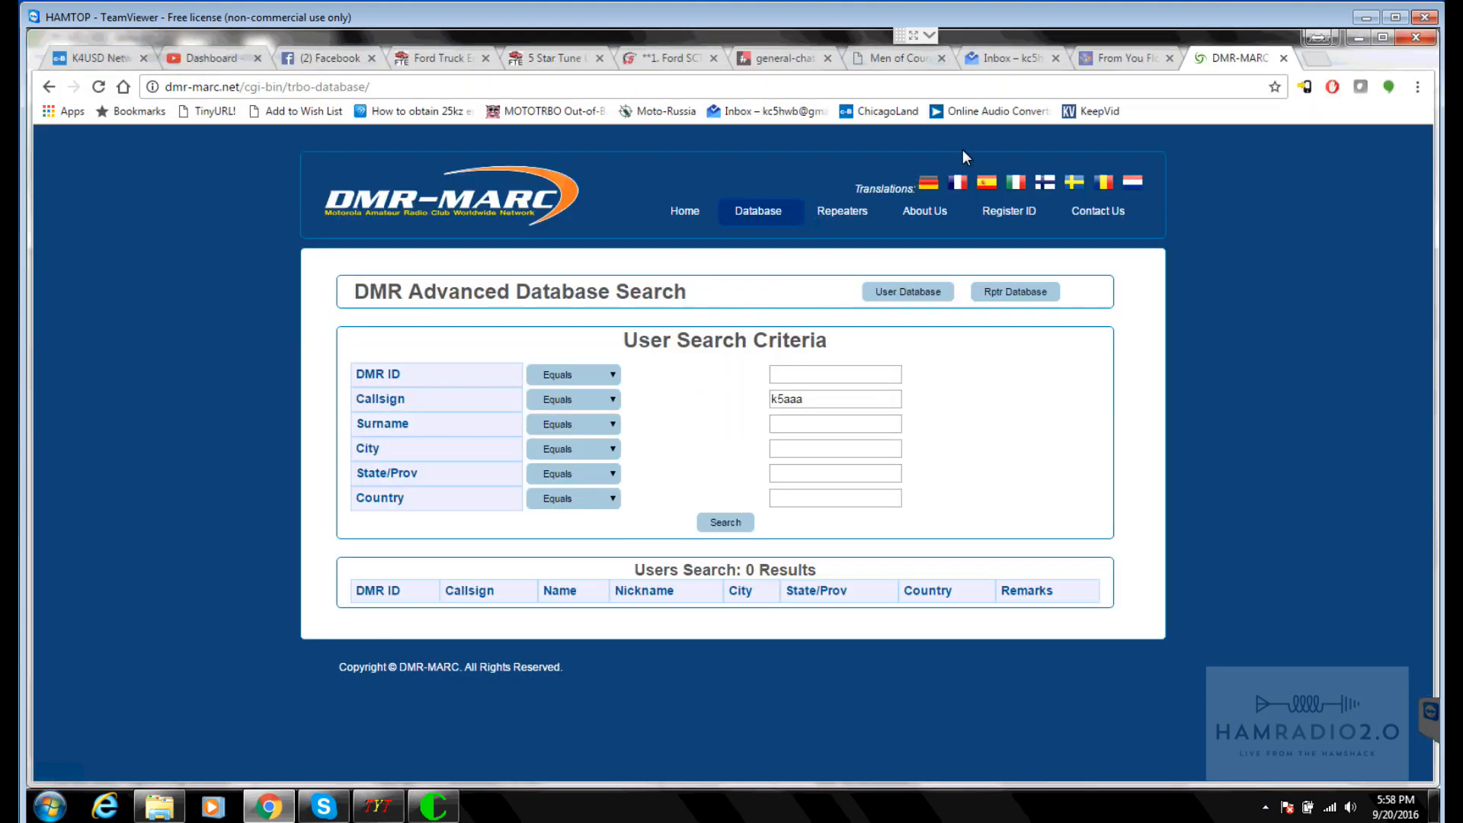
click(1061, 86)
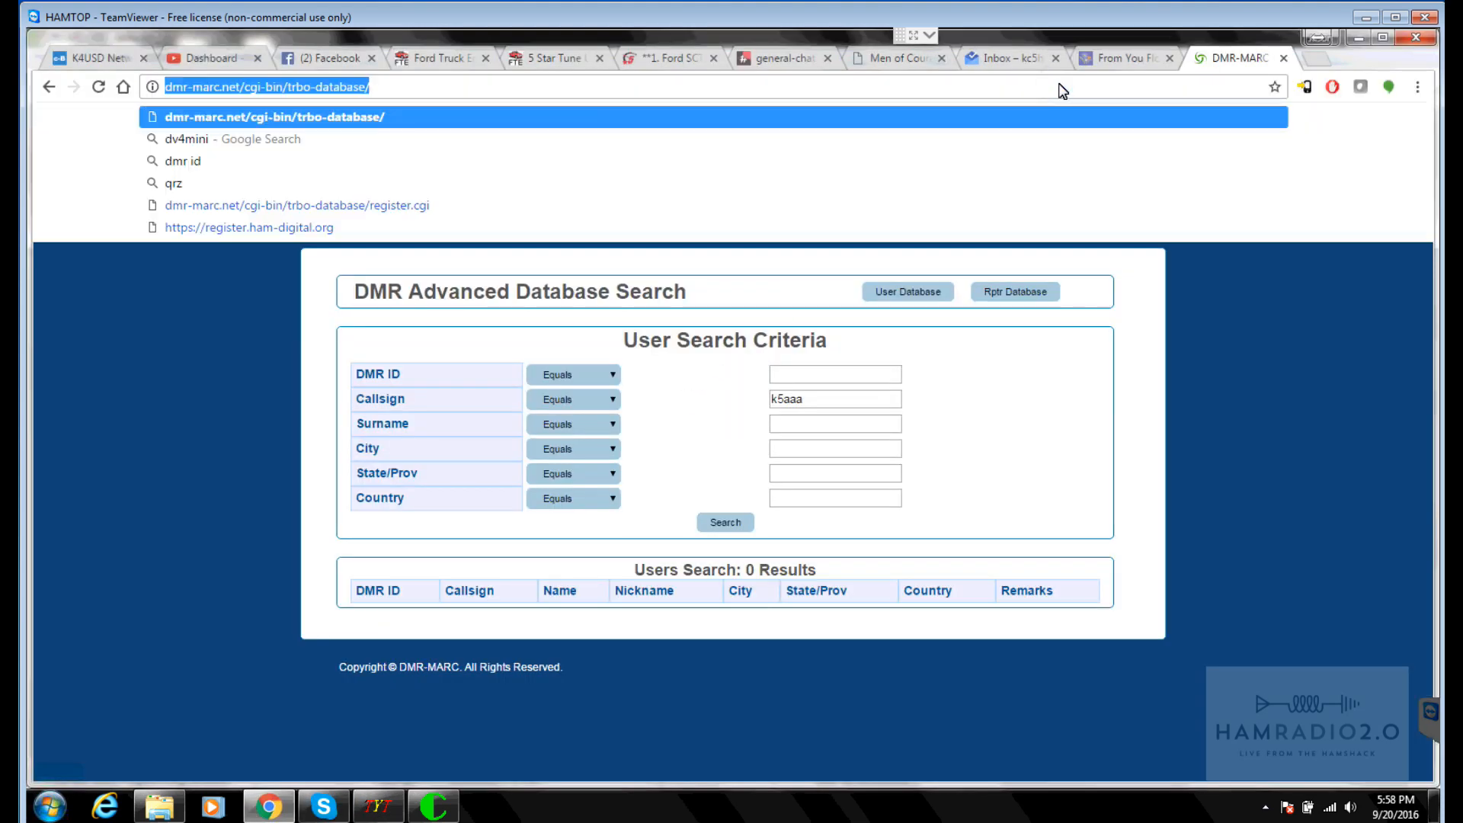
text(trbo.org/talkgroups)
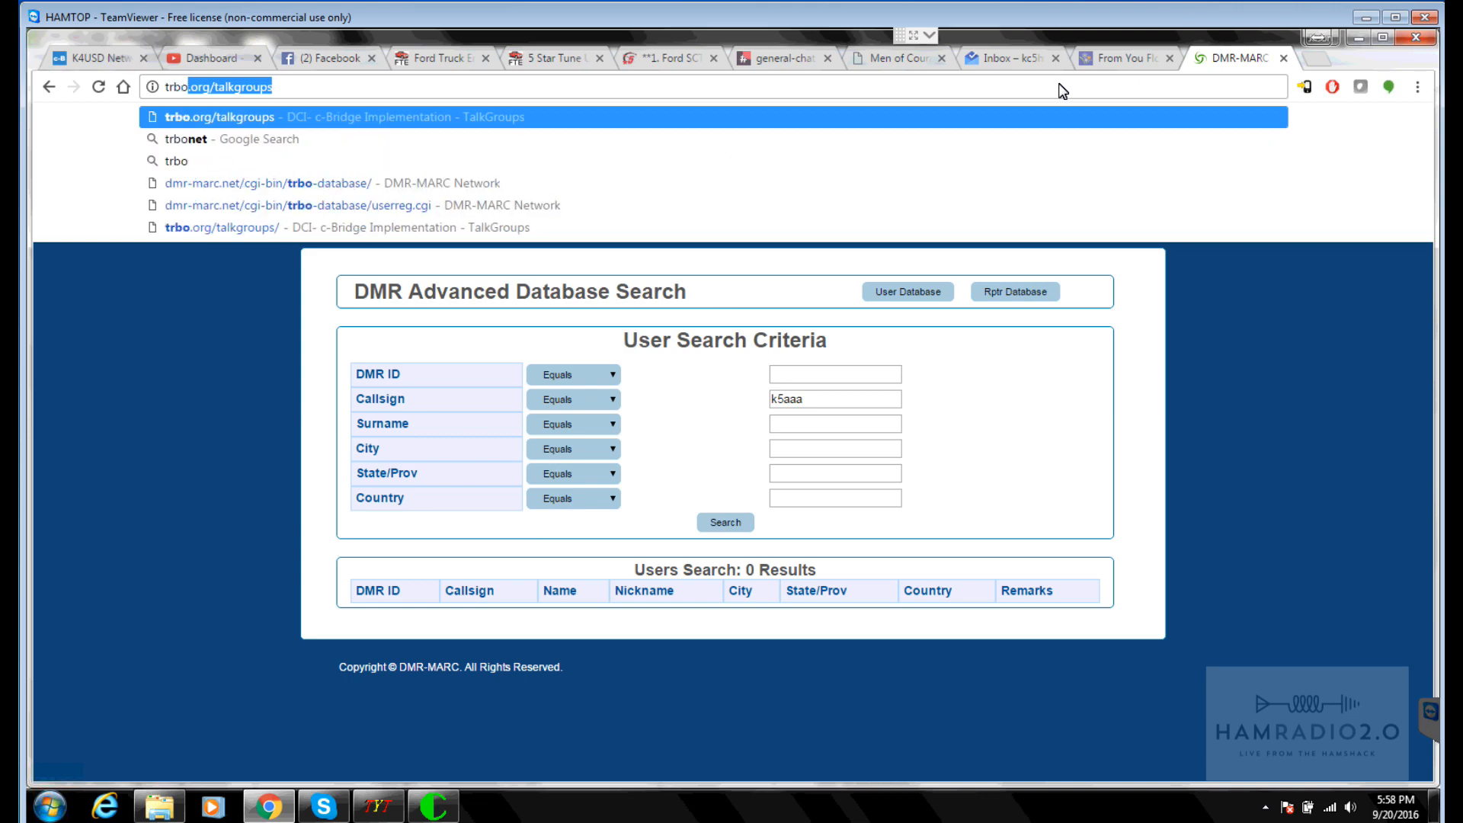
key(Return)
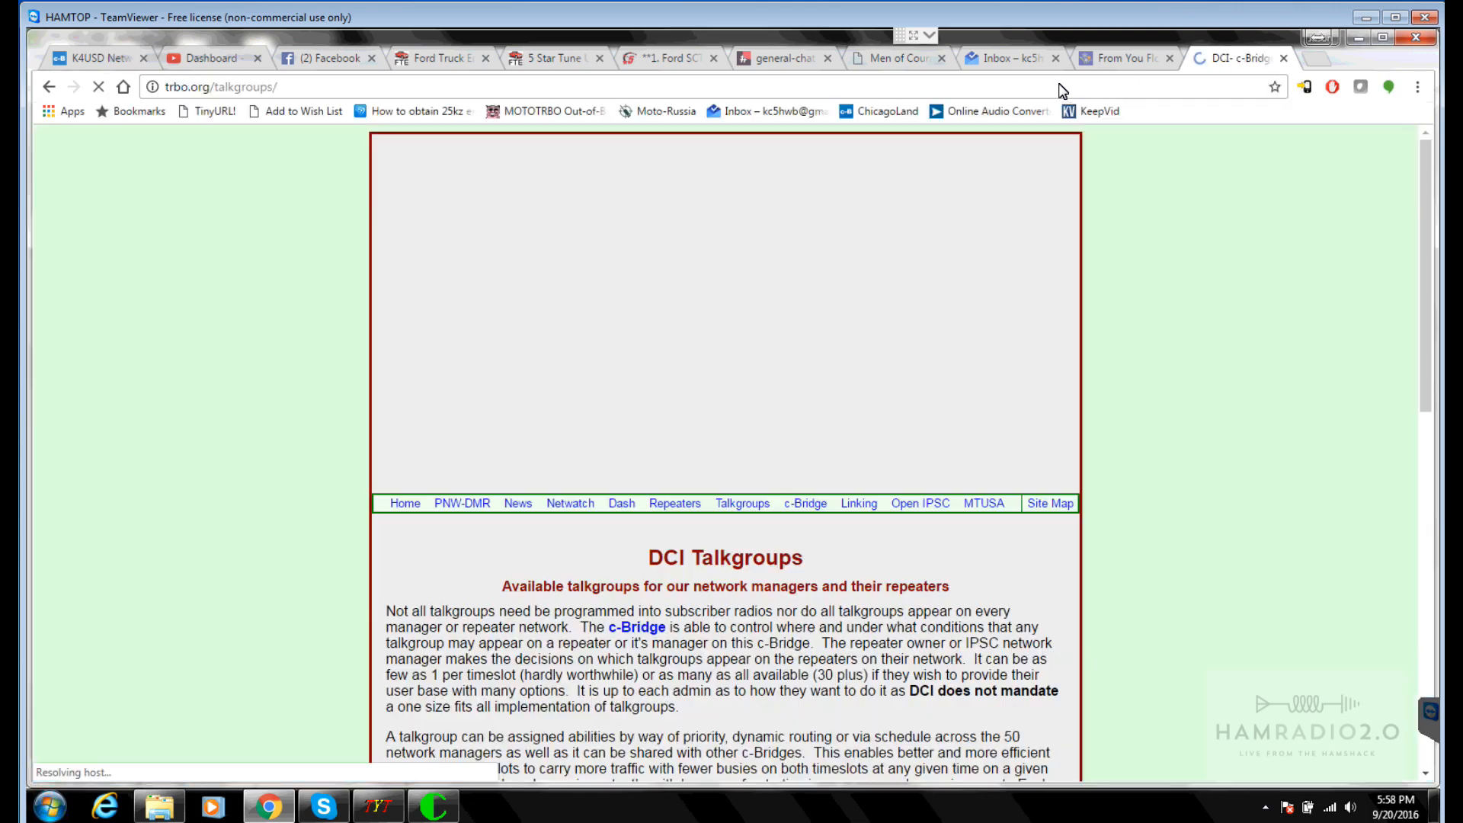
scroll(891, 481, down, 5)
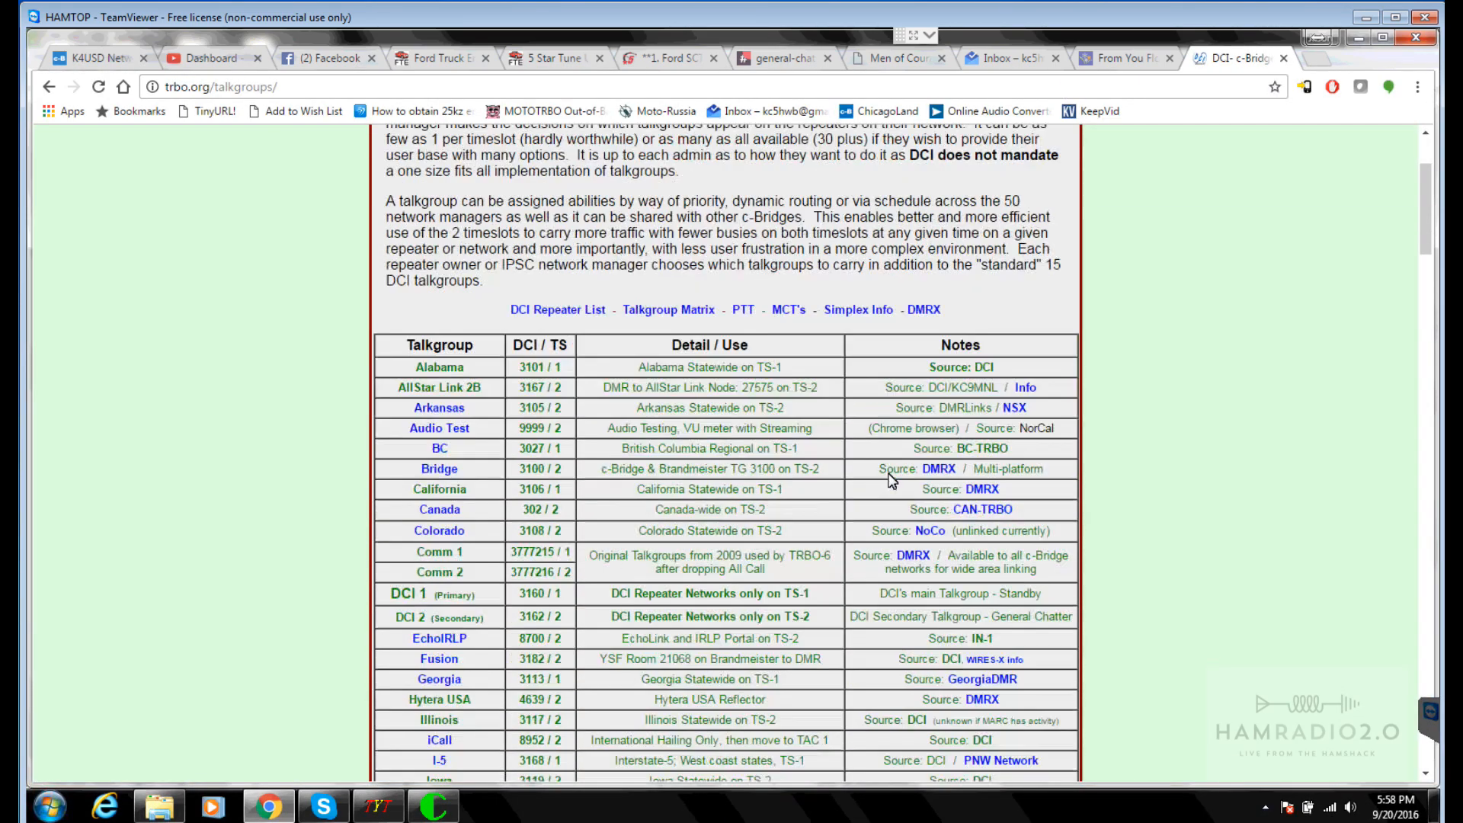
scroll(871, 473, down, 10)
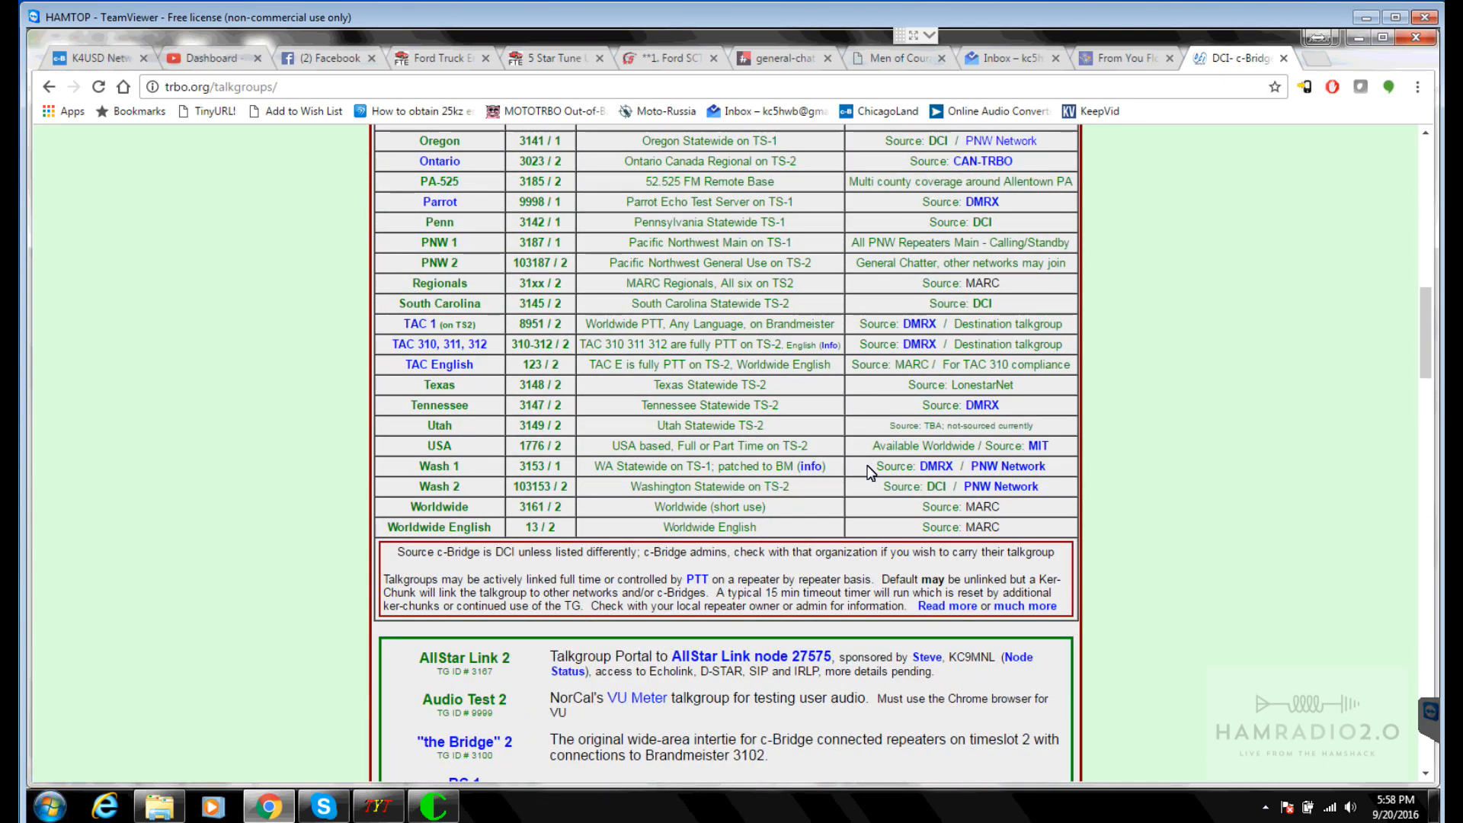
scroll(773, 466, up, 4)
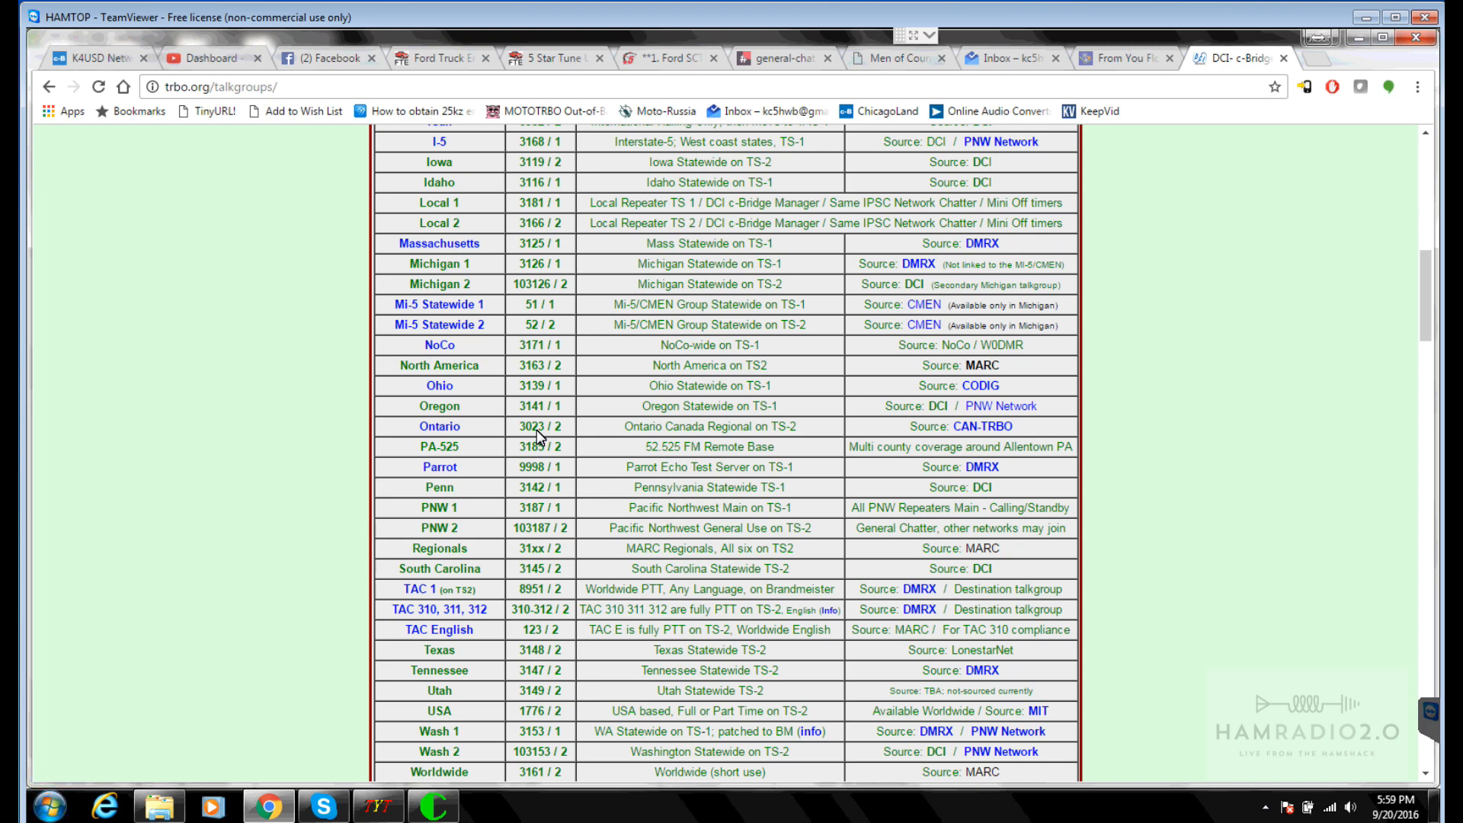
scroll(538, 436, up, 1)
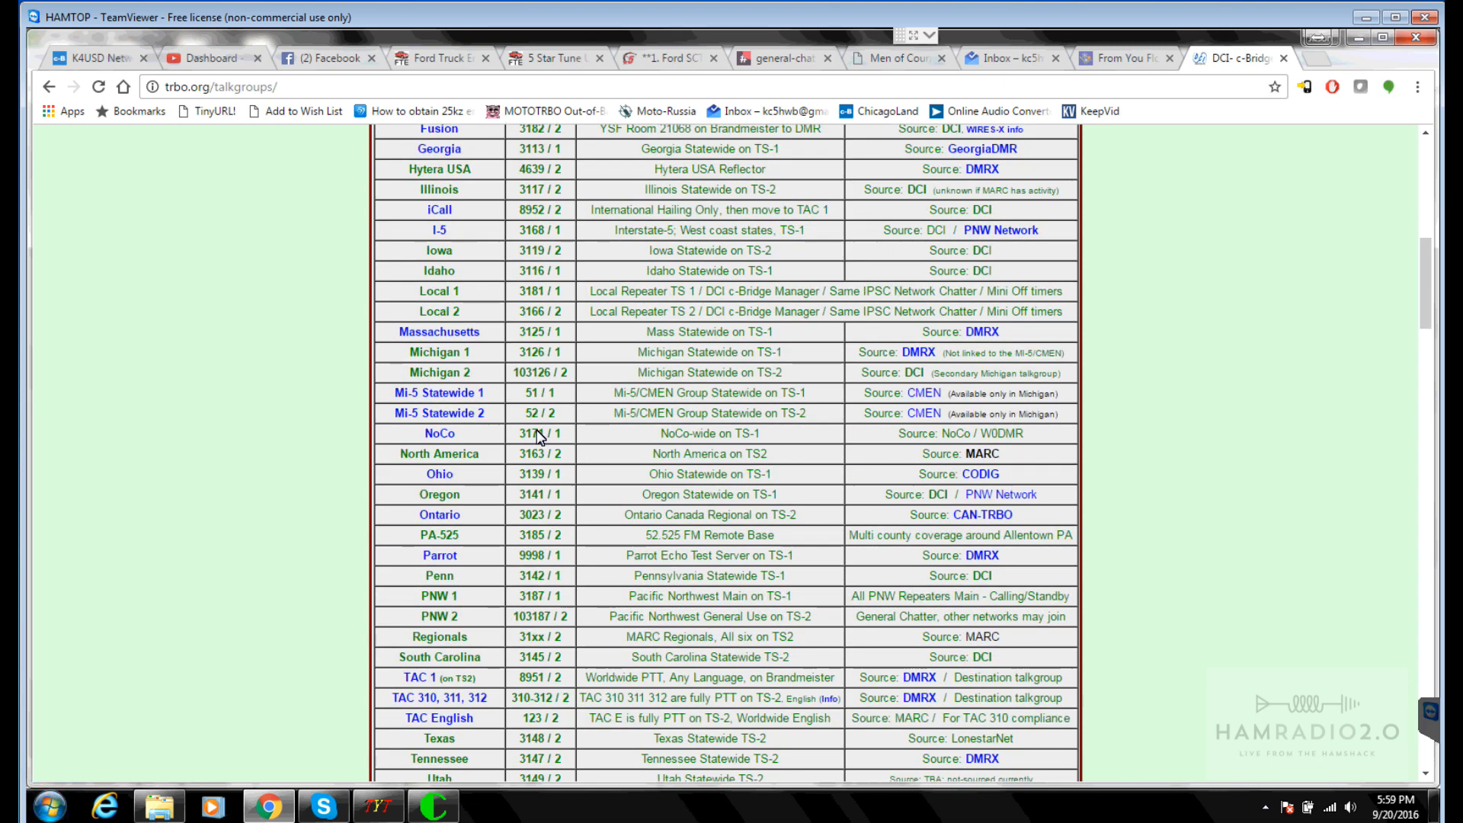
scroll(537, 436, up, 8)
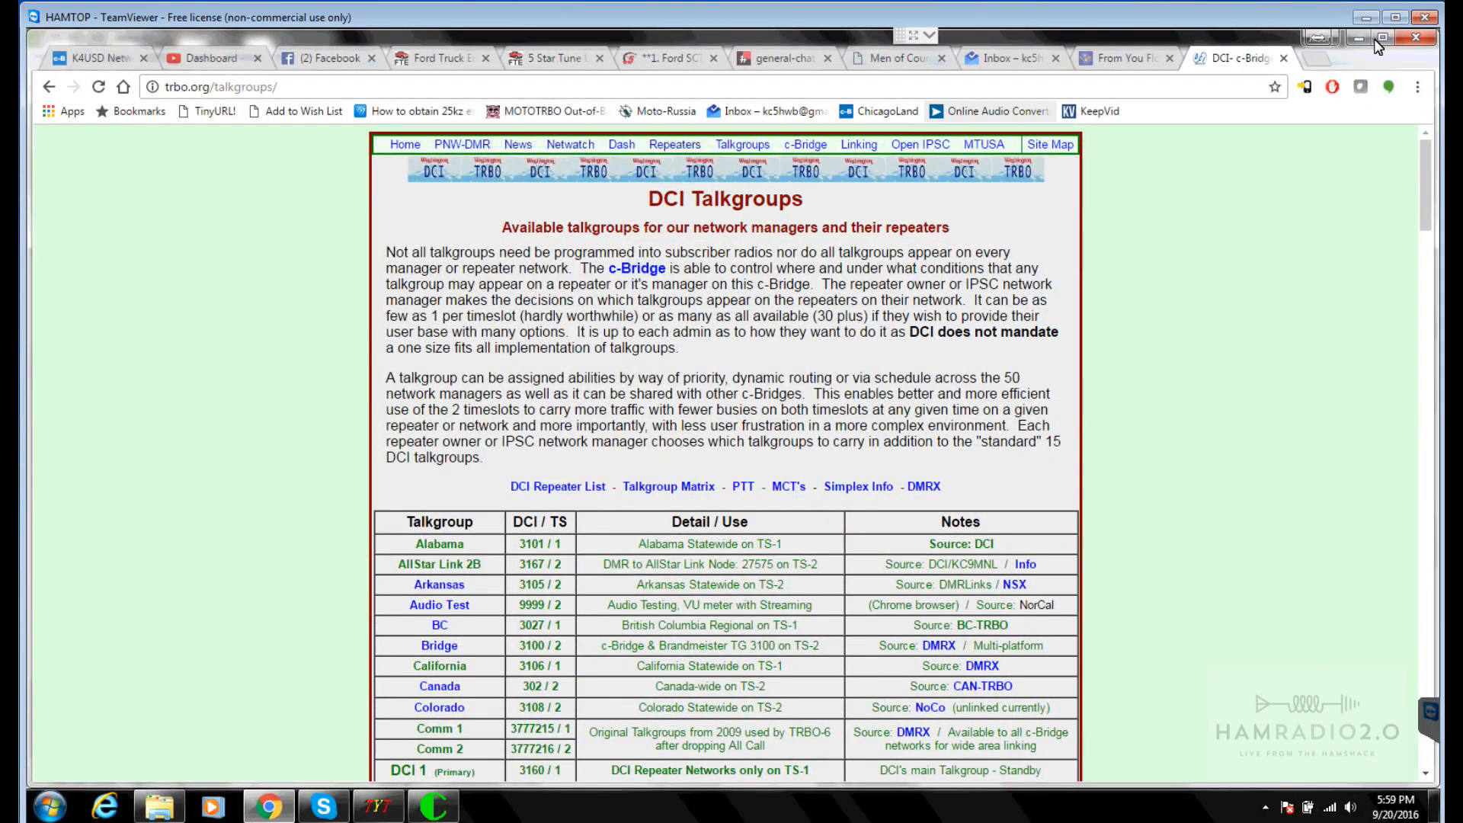
Step: Switch back to the MD-390 CPS, name the seventh digital contact TX/OK Reg and set its Call ID to 3175
click(1358, 38)
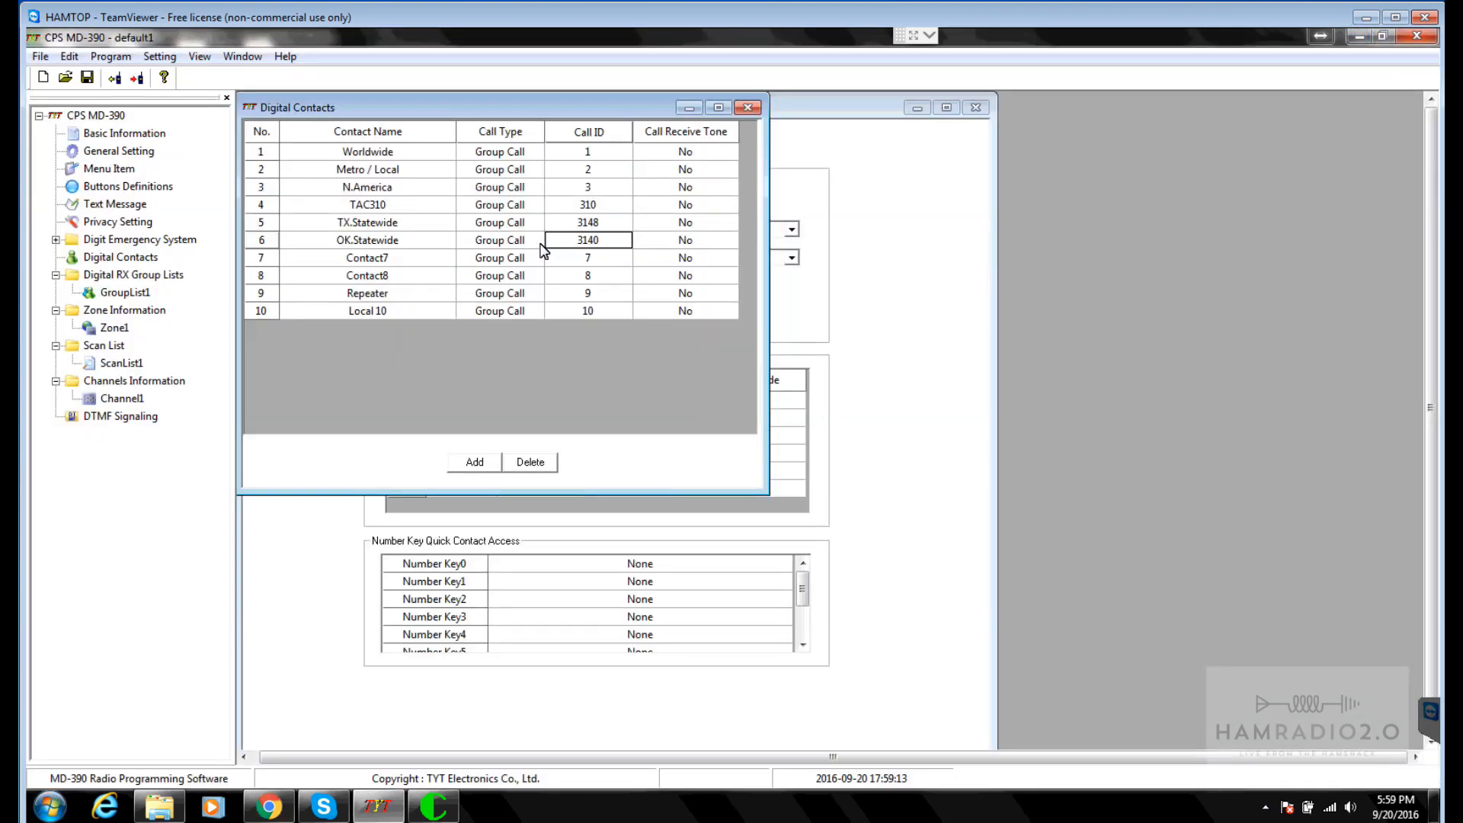
double_click(410, 261)
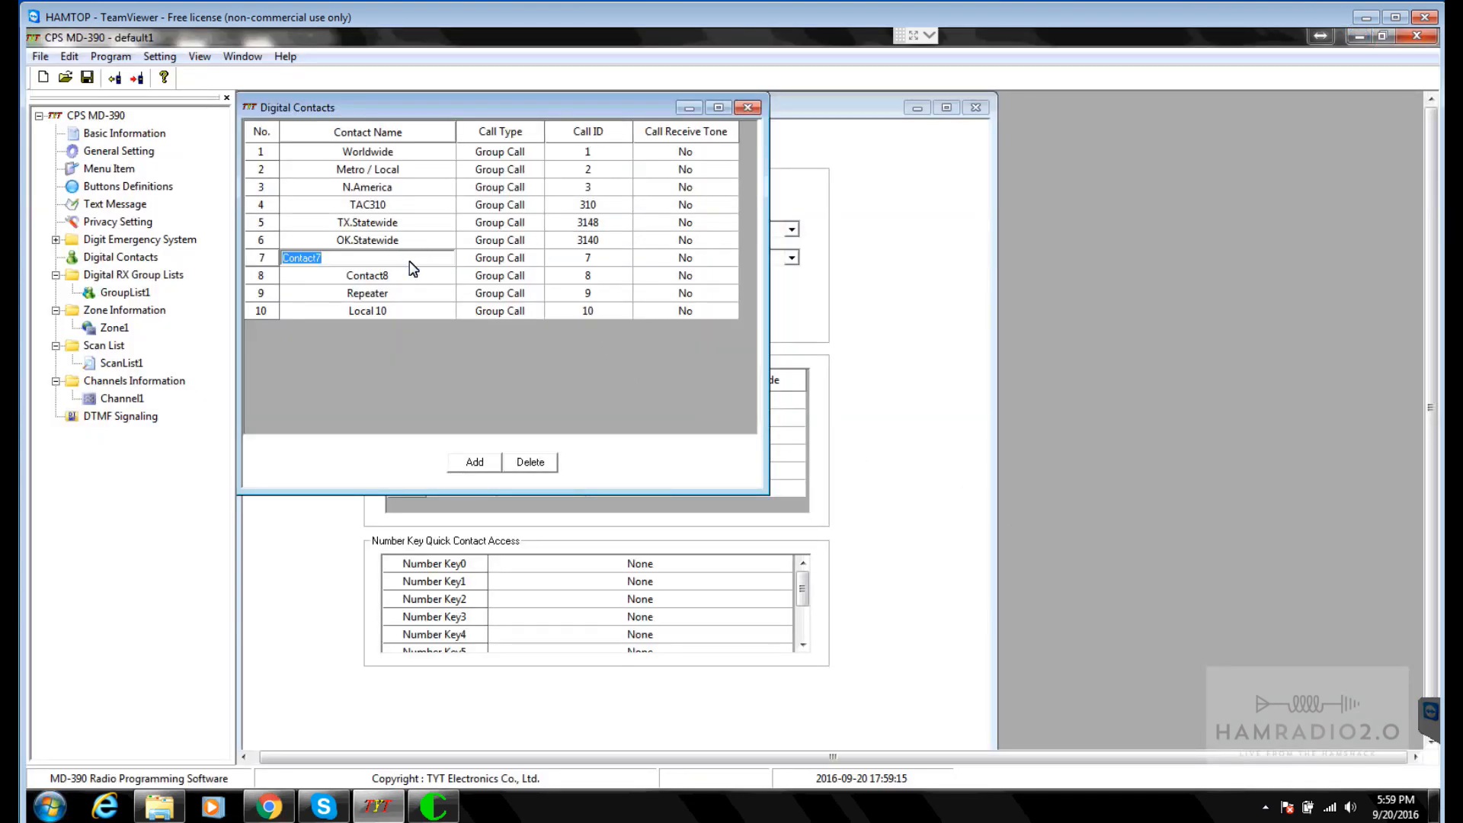
text(TX/OK Reg)
key(Return)
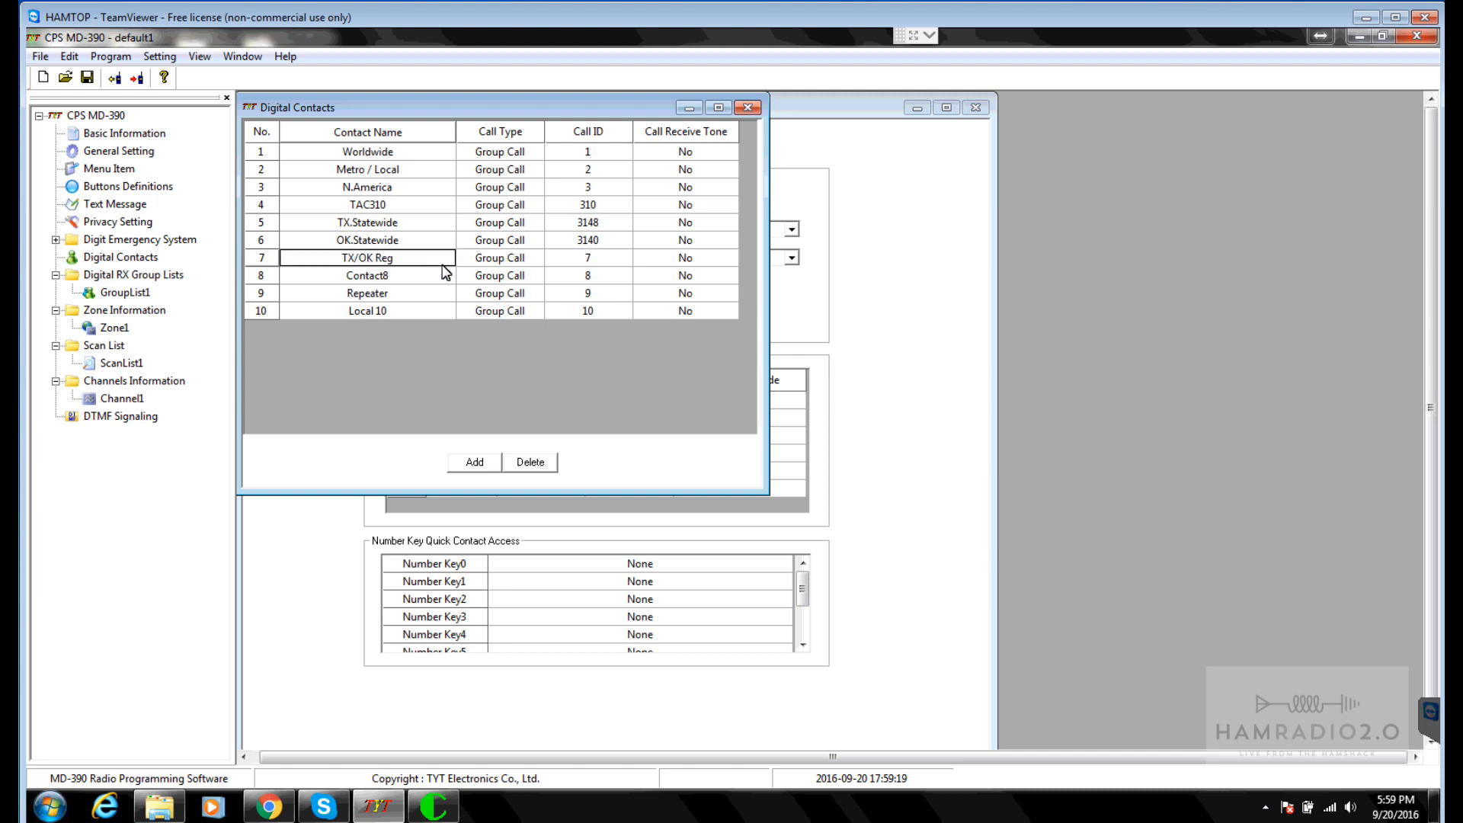
click(599, 260)
text(3175)
key(Return)
Step: Delete the unused contact Contact8 and view the call type options of the Worldwide contact
click(289, 275)
click(530, 462)
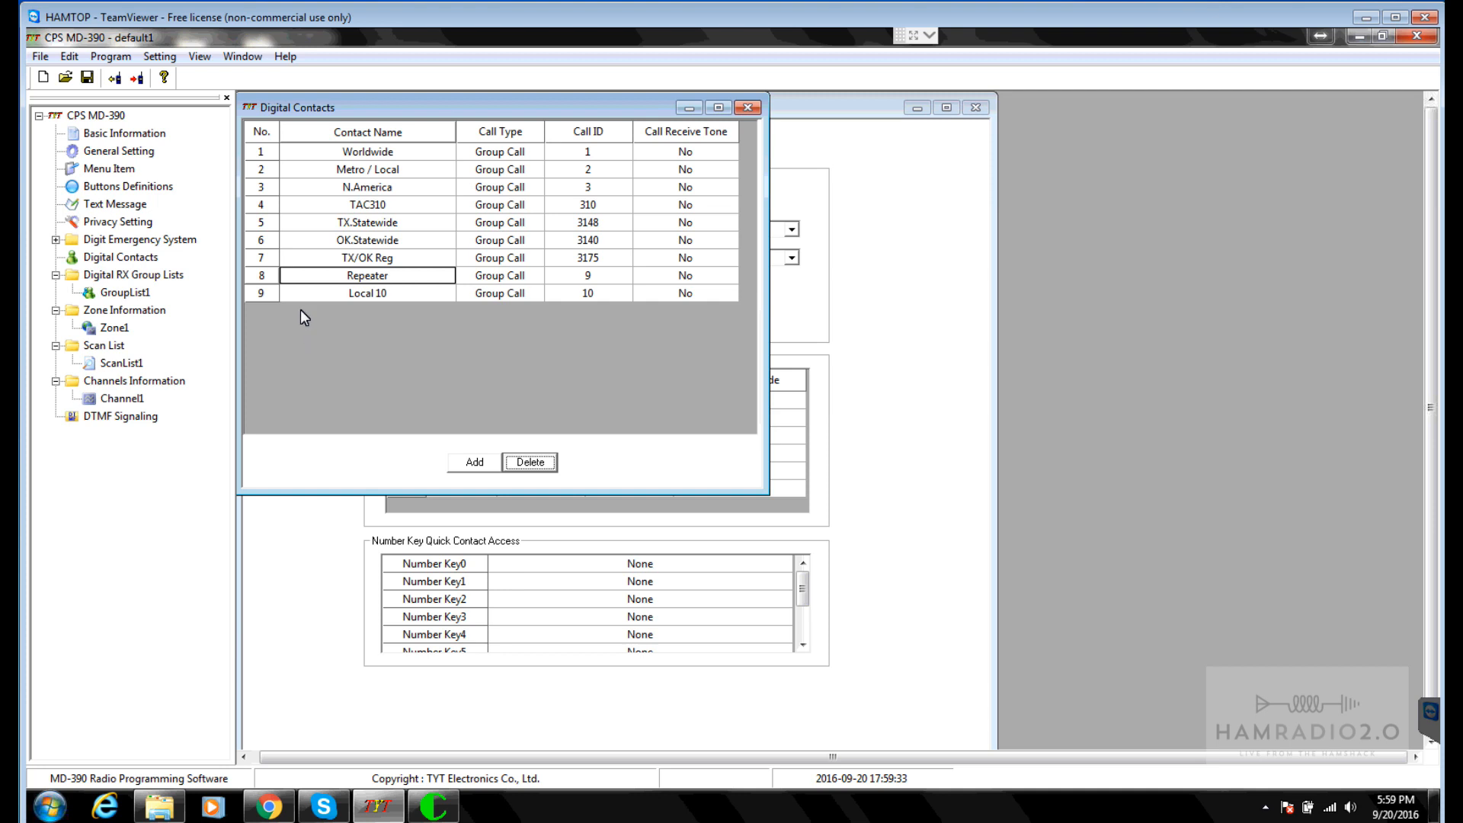
click(528, 152)
click(537, 154)
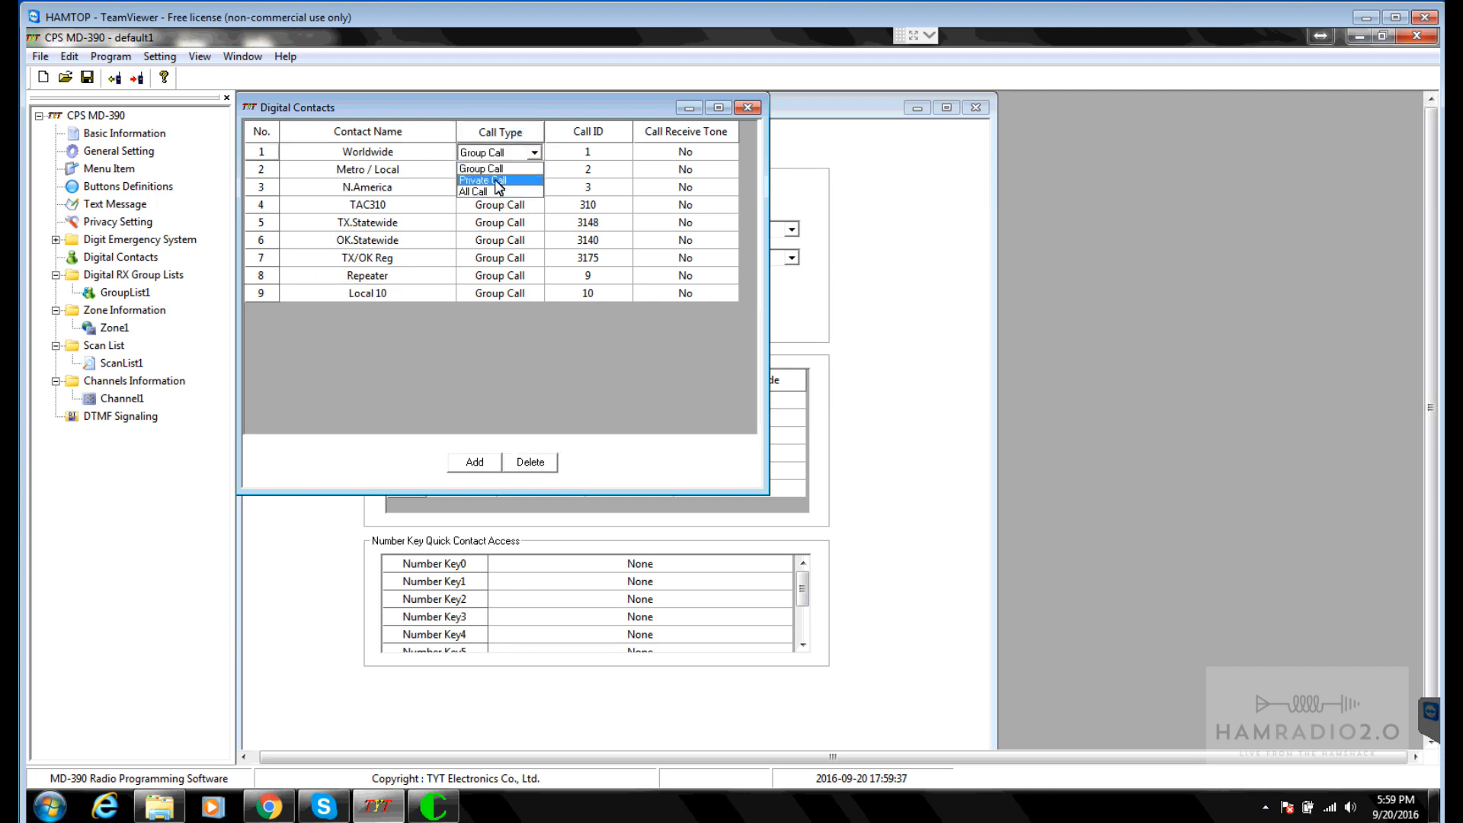
click(642, 352)
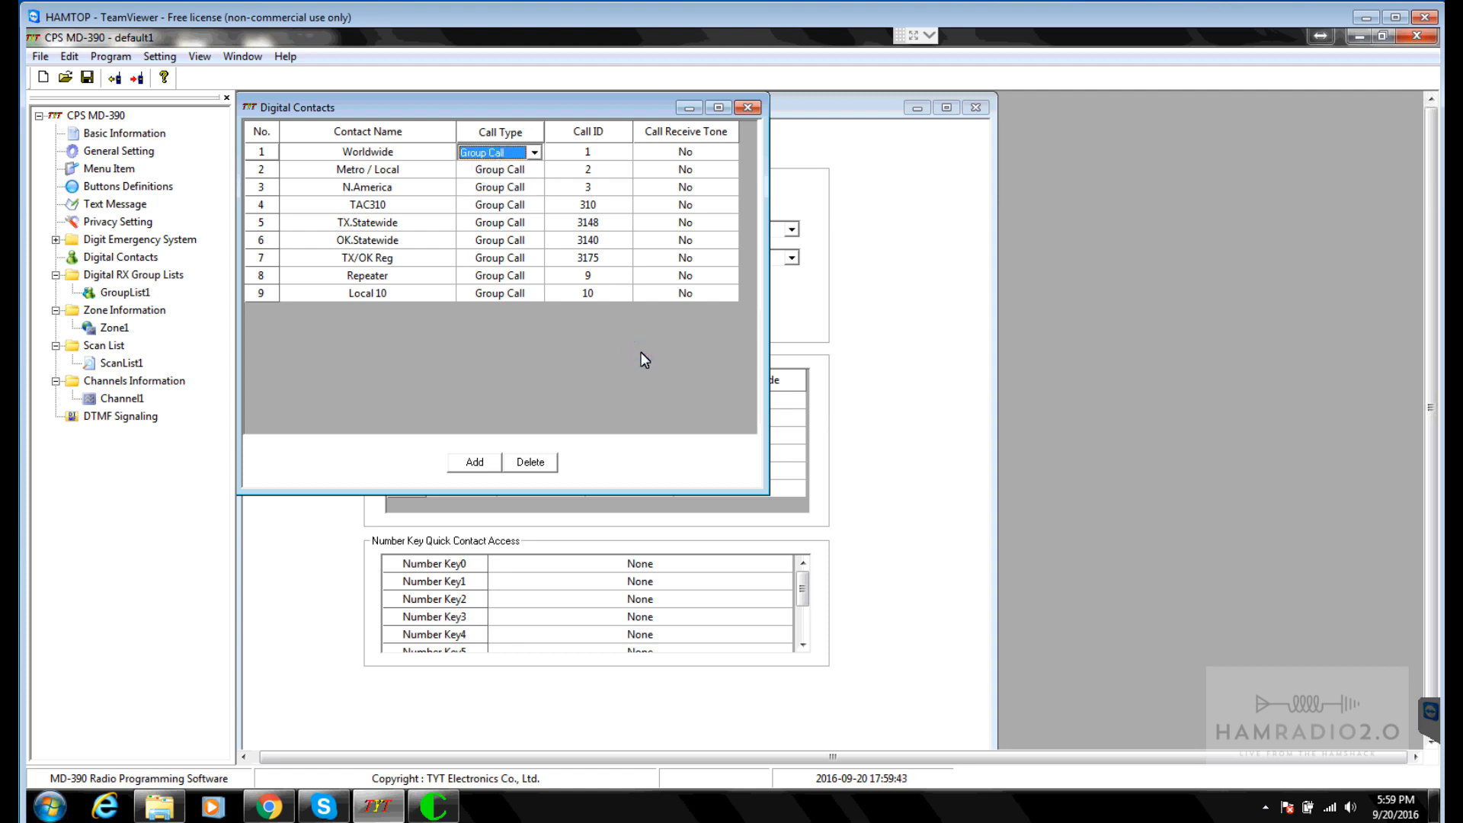
Step: Add a second zone to the zone information and rename Zone1 as Dallas
click(108, 327)
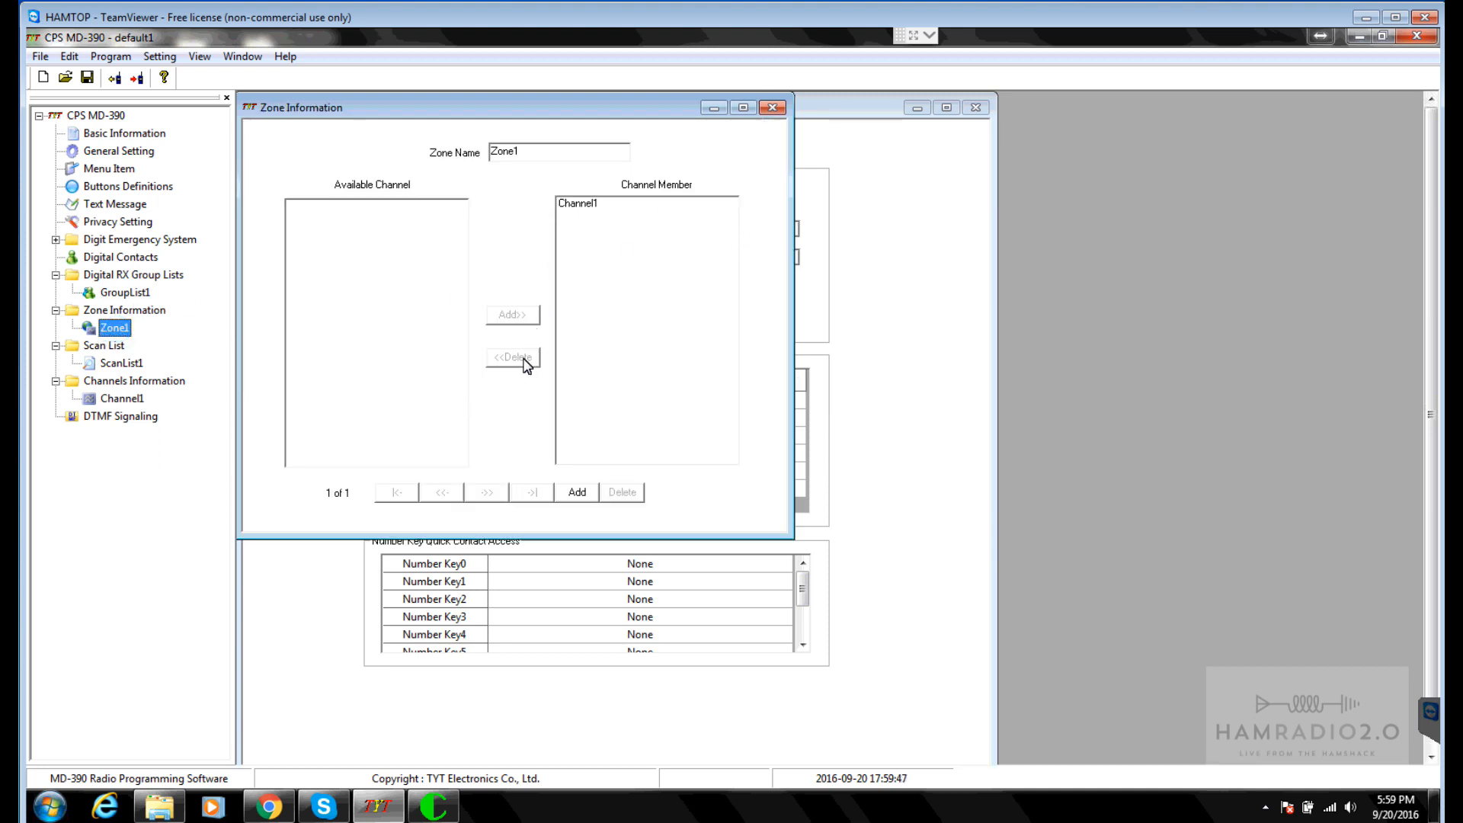
click(577, 492)
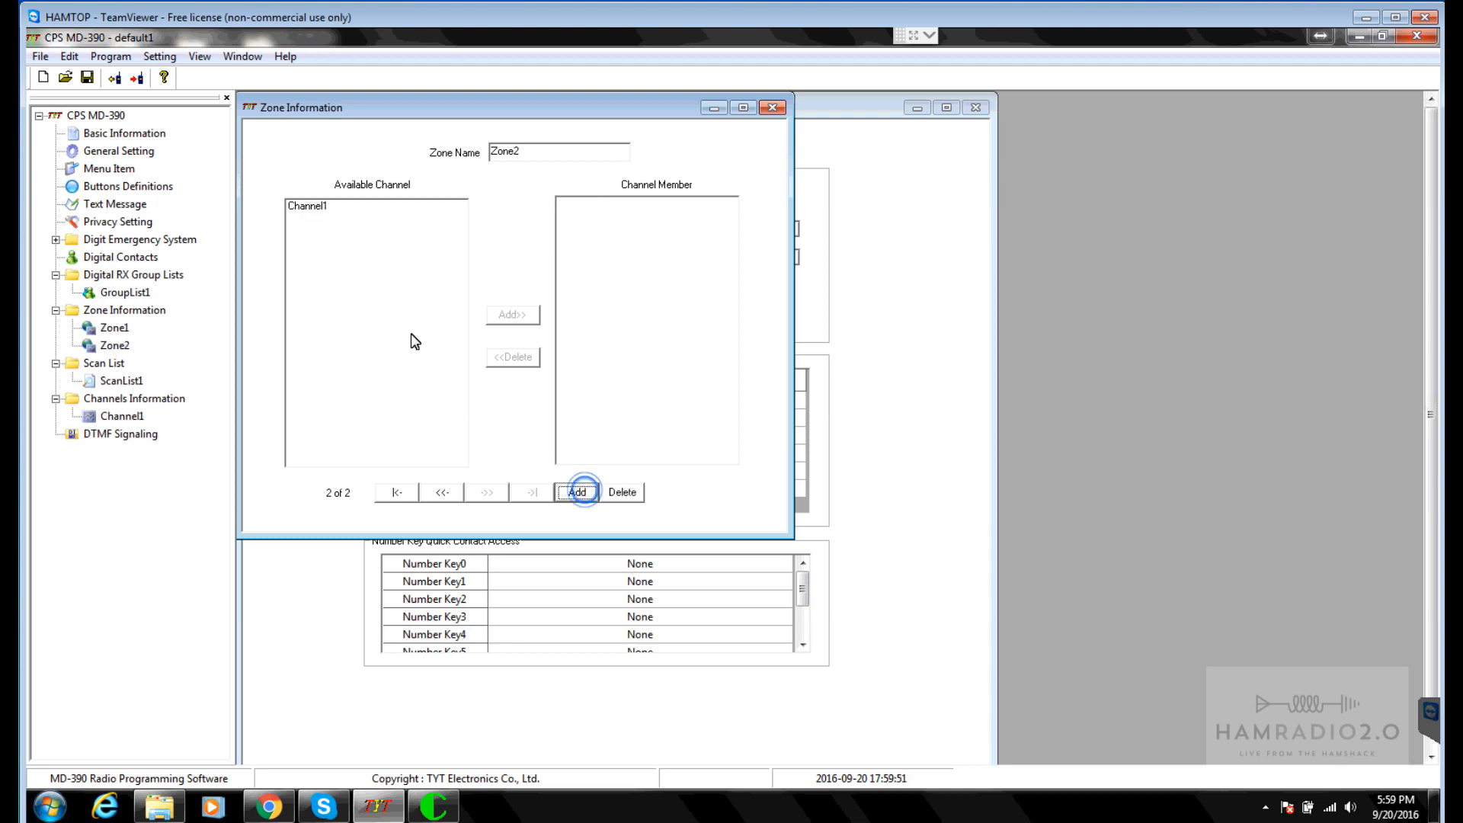
click(114, 328)
double_click(552, 152)
text(Dallas)
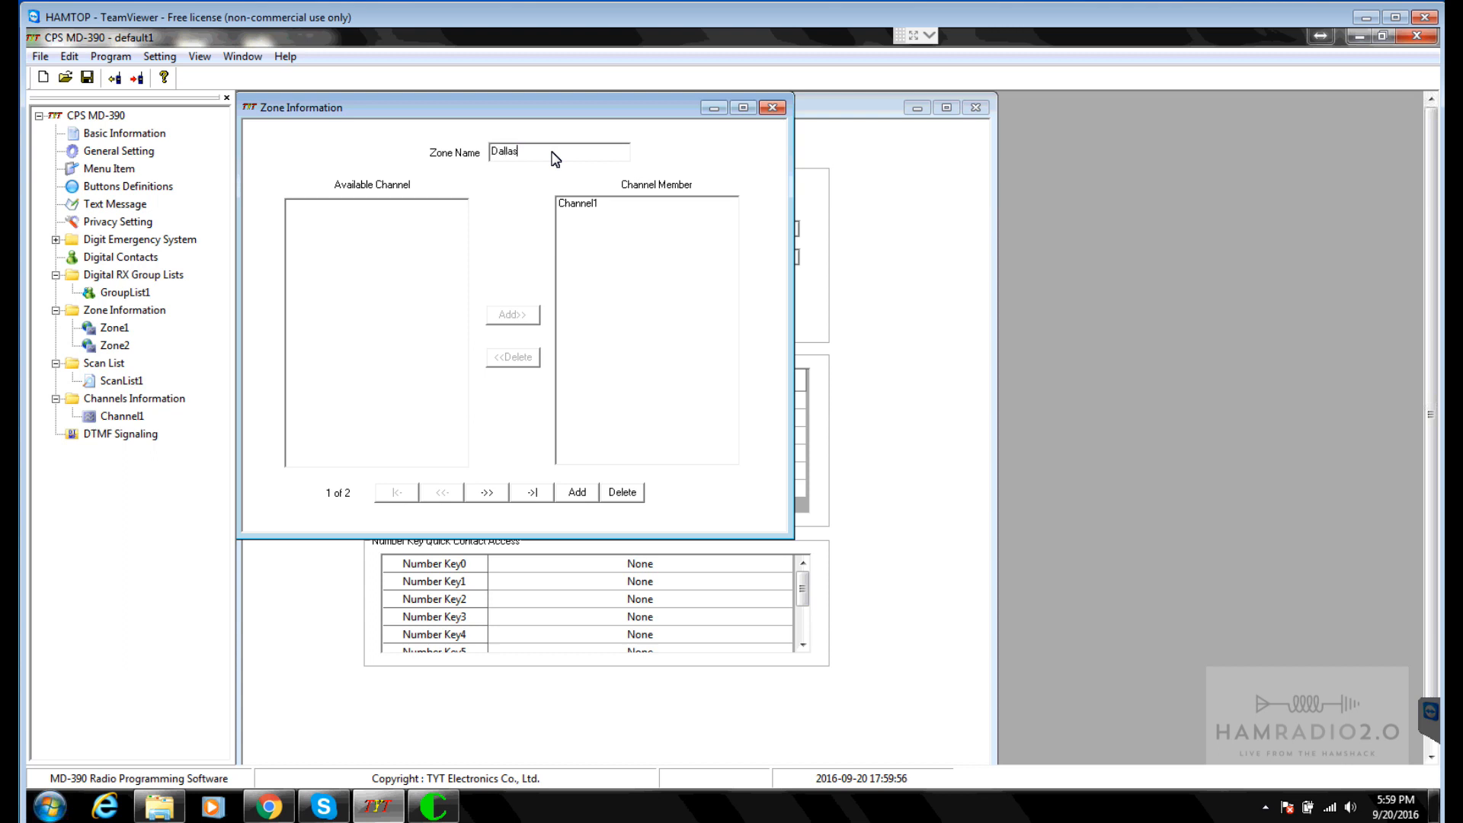
Step: Rename the second zone as Ft. Worth
click(482, 490)
double_click(545, 152)
key(BackSpace)
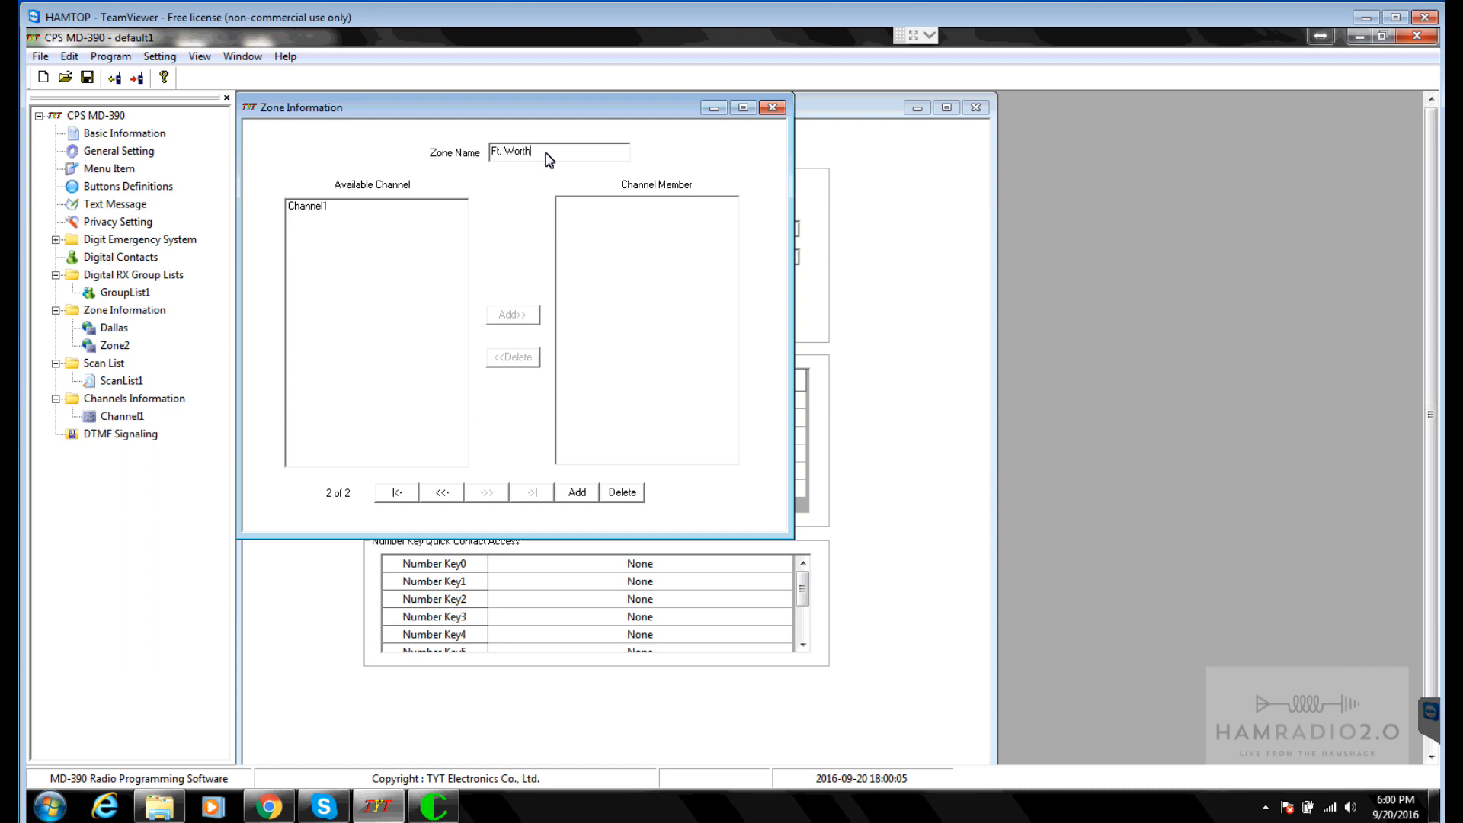
click(330, 343)
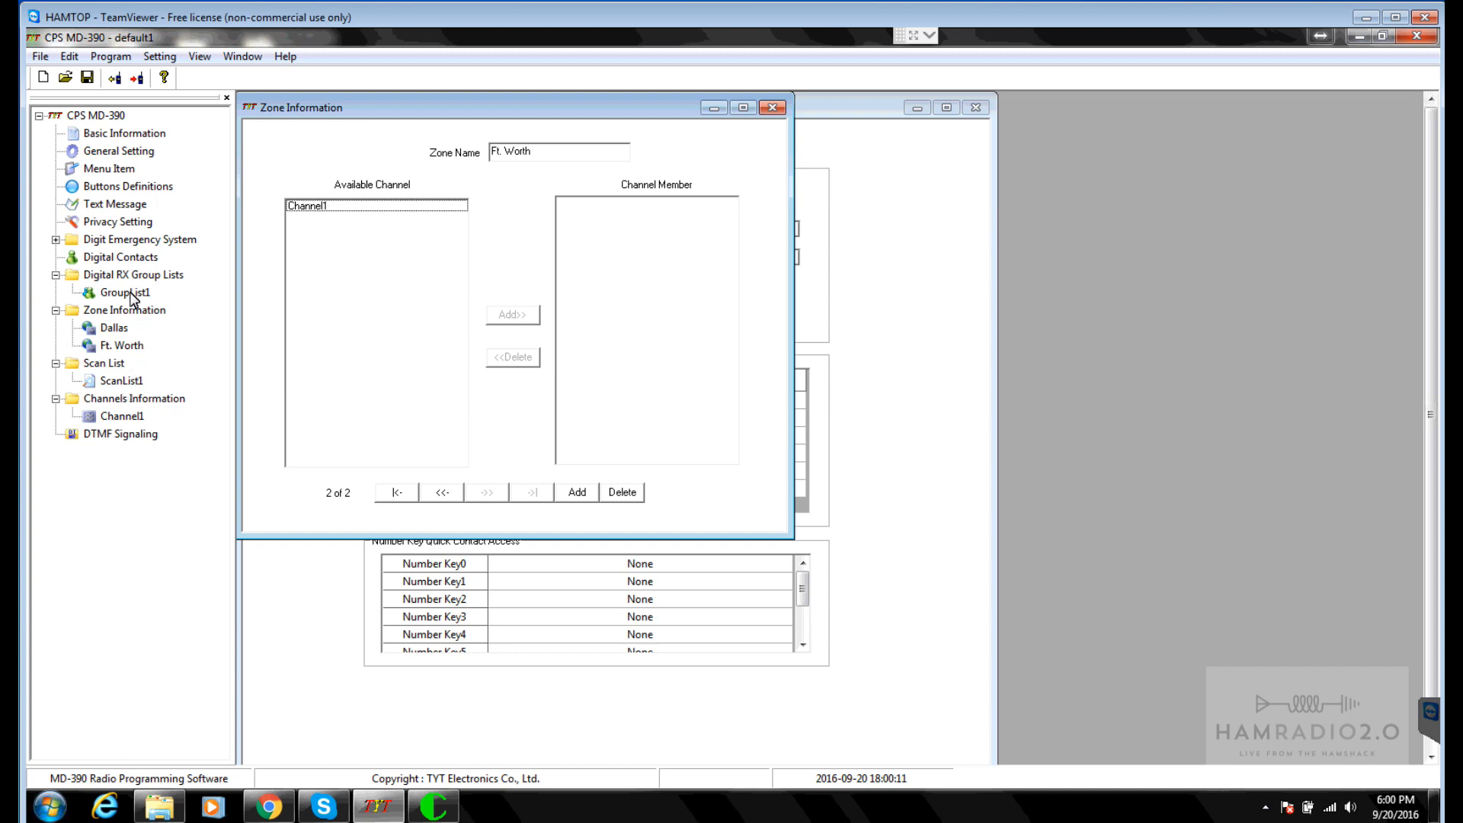
Step: Add Metro / Local and TX.Statewide to the digital RX group list GroupList1 and remove Worldwide from it
click(128, 292)
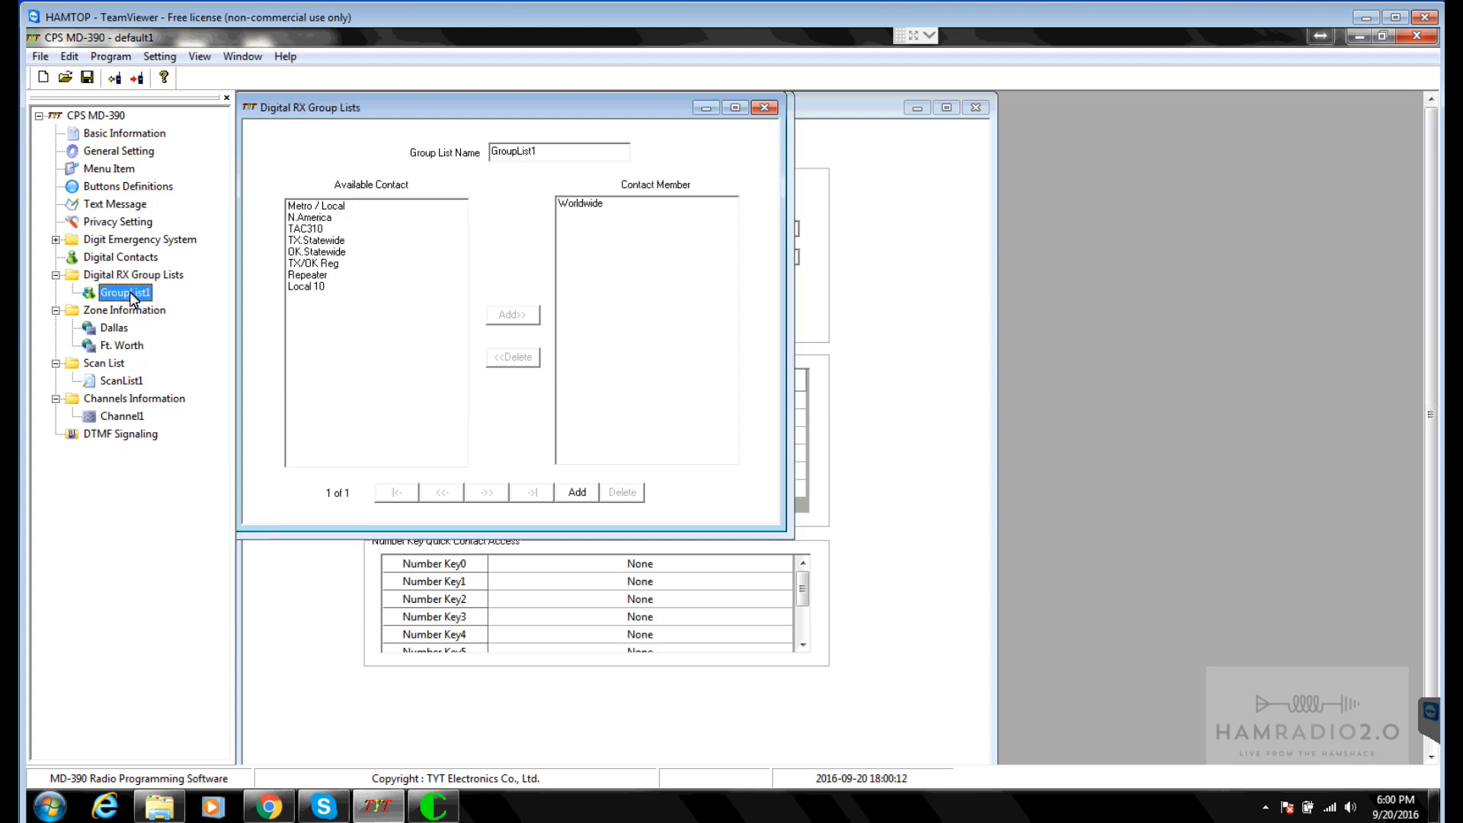
click(329, 206)
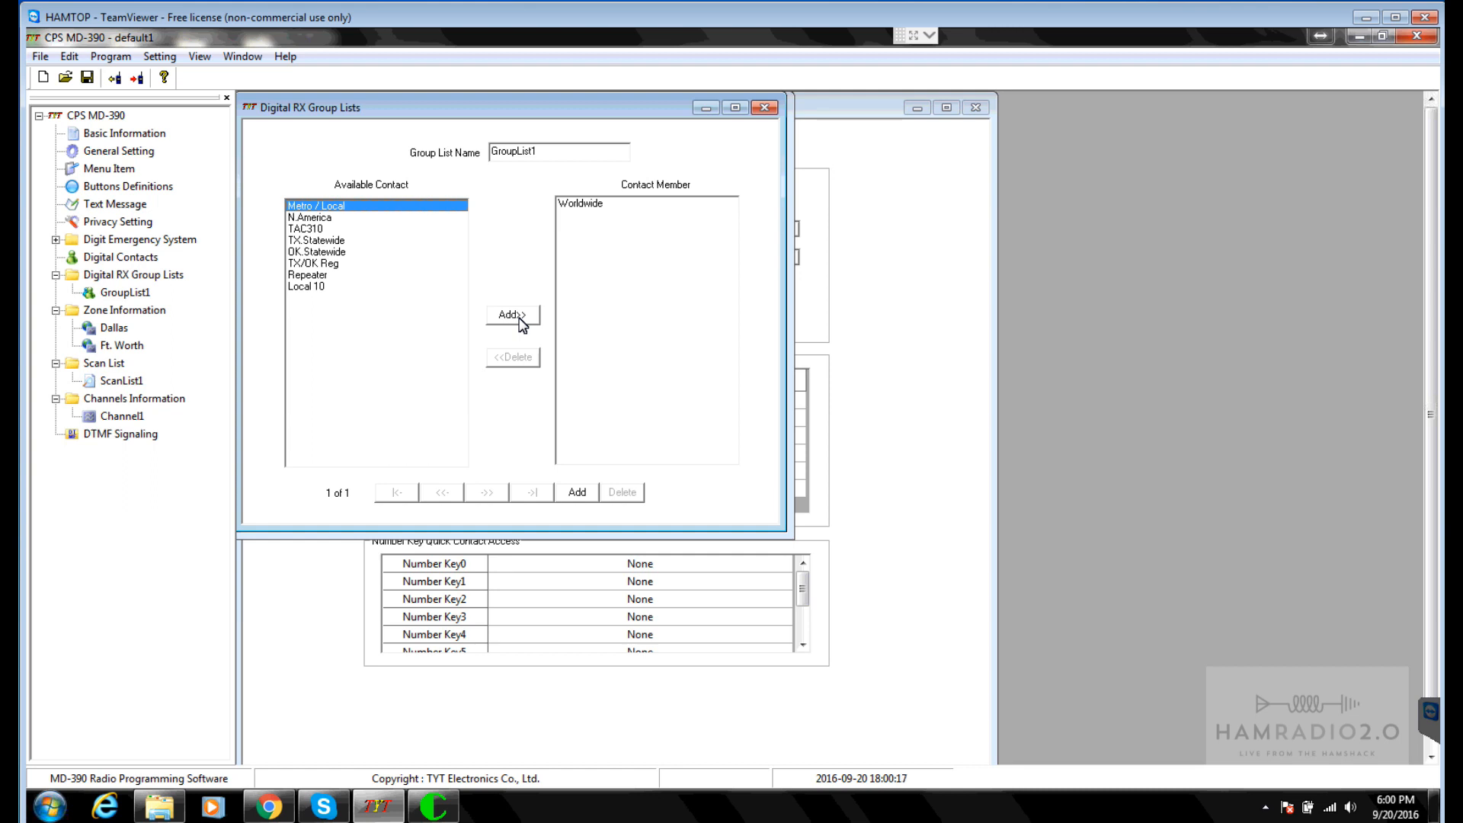
click(523, 324)
click(317, 229)
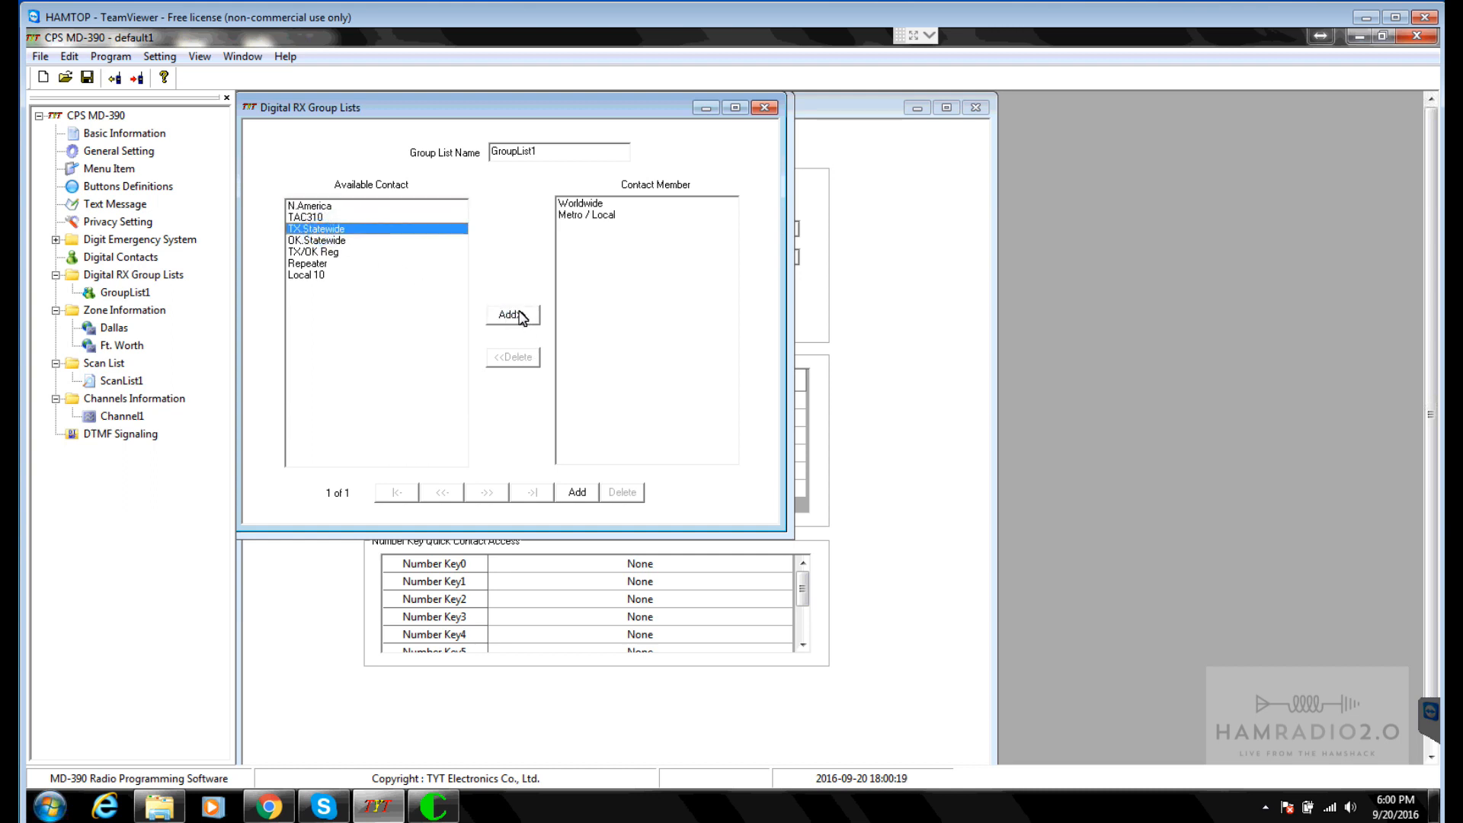
click(512, 315)
click(580, 203)
click(513, 357)
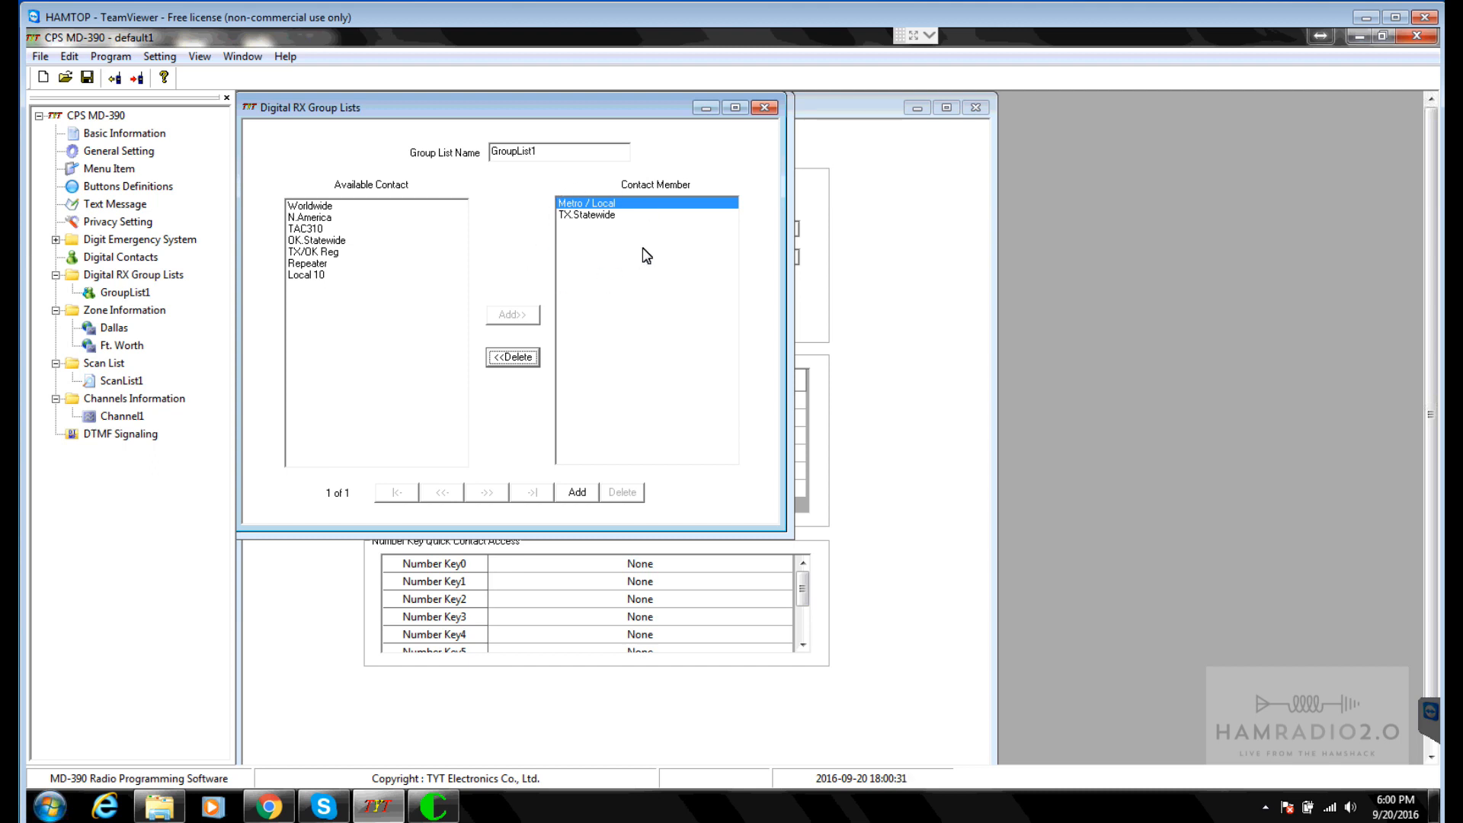
Step: Add TAC310 and TX/OK Reg to the members of GroupList1
click(308, 228)
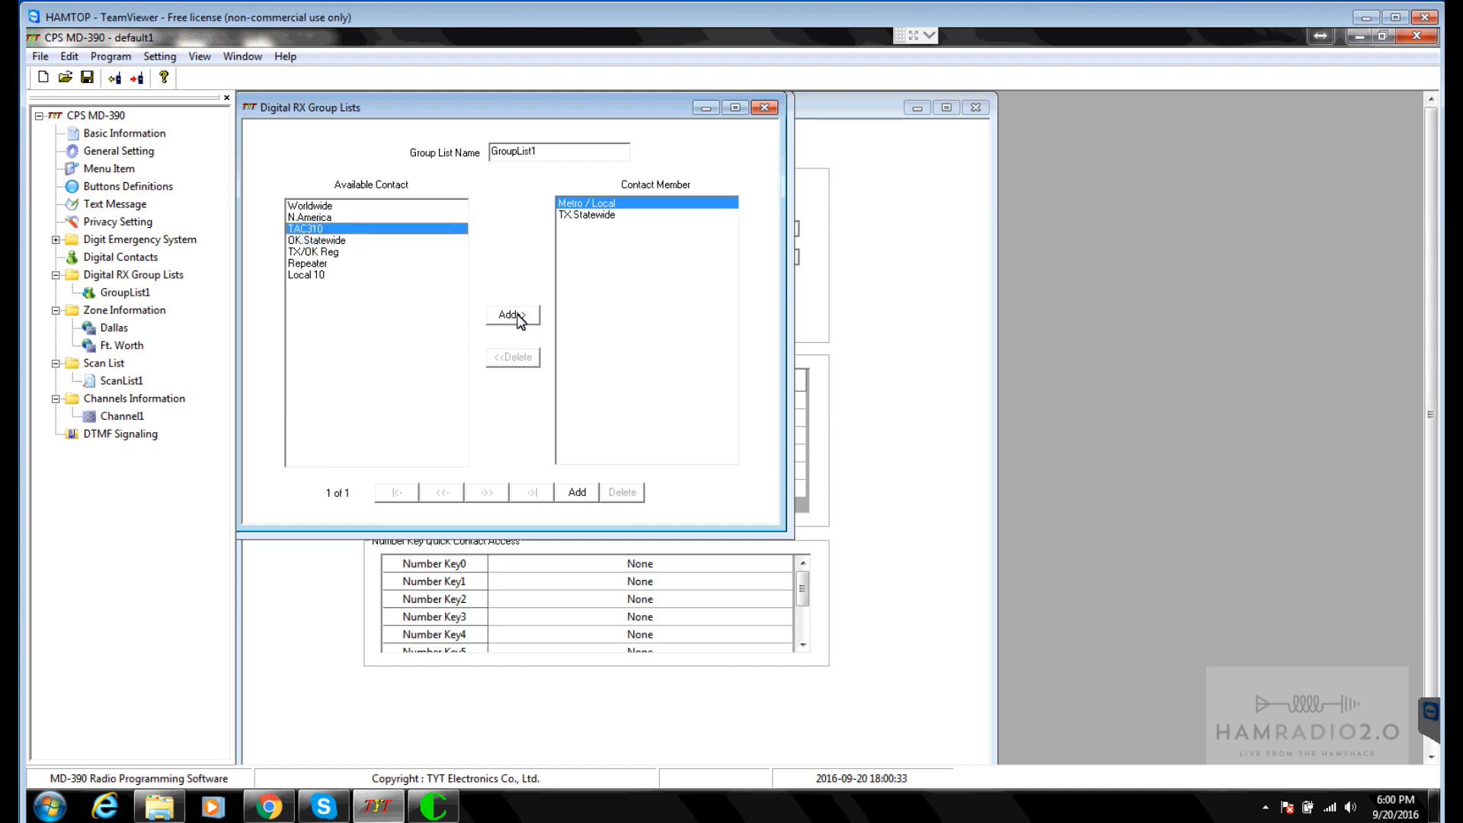
click(512, 314)
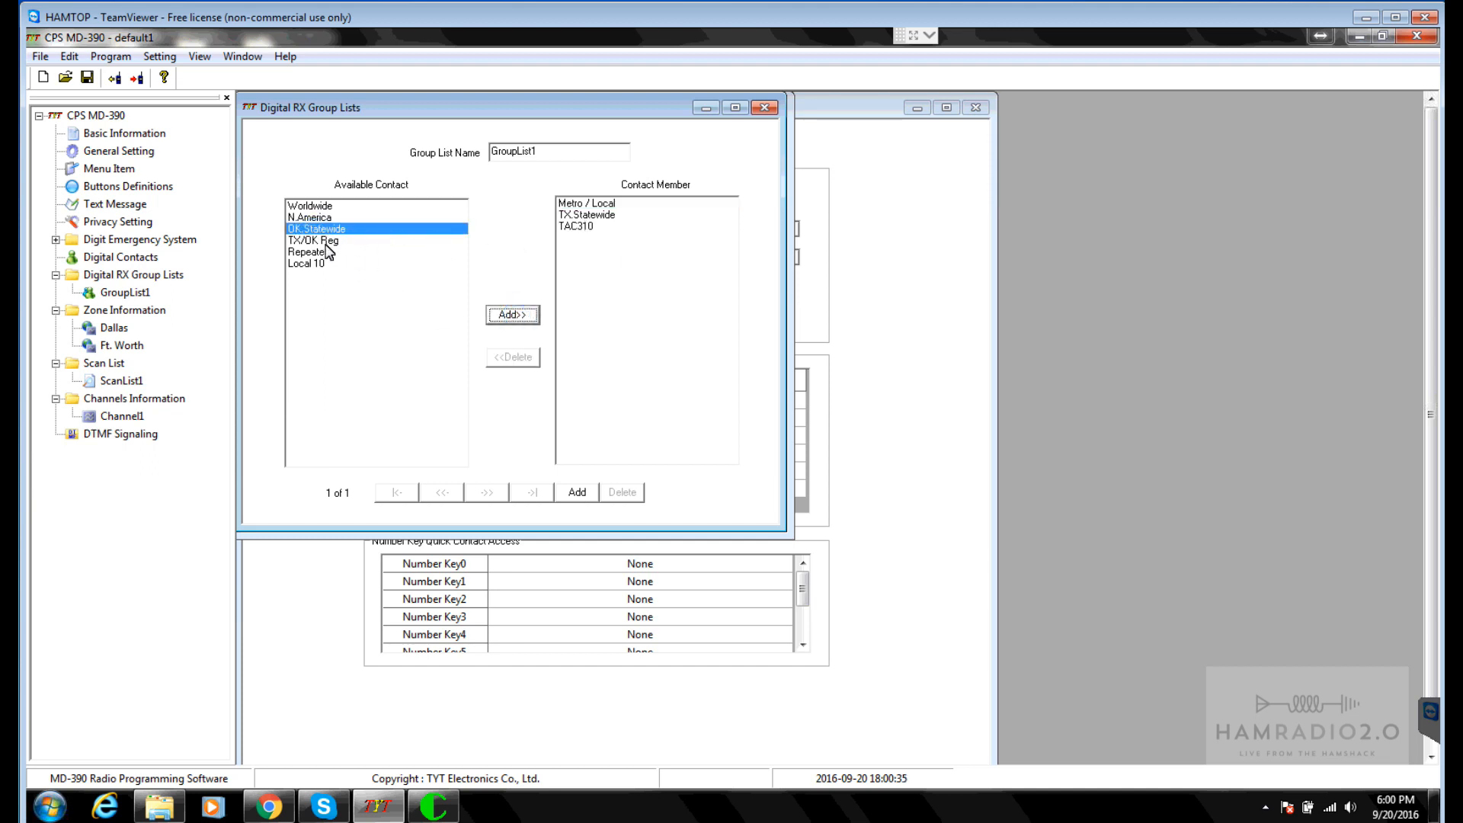
click(327, 241)
click(505, 320)
click(593, 217)
click(584, 226)
click(587, 238)
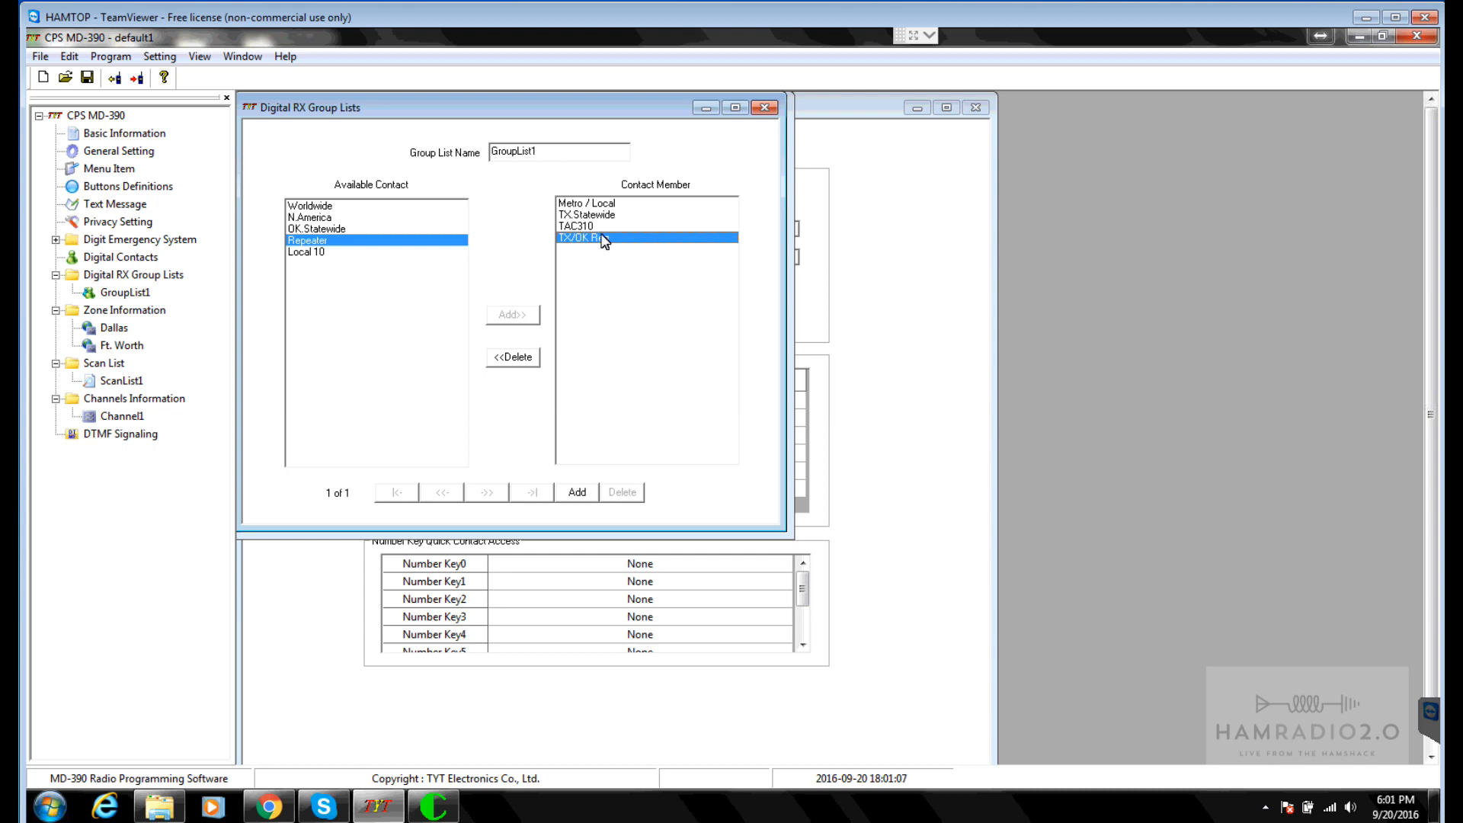
Step: Rename the group list as RX Group 1 and review the settings of ScanList1
double_click(563, 153)
text(RX Group 1)
click(768, 113)
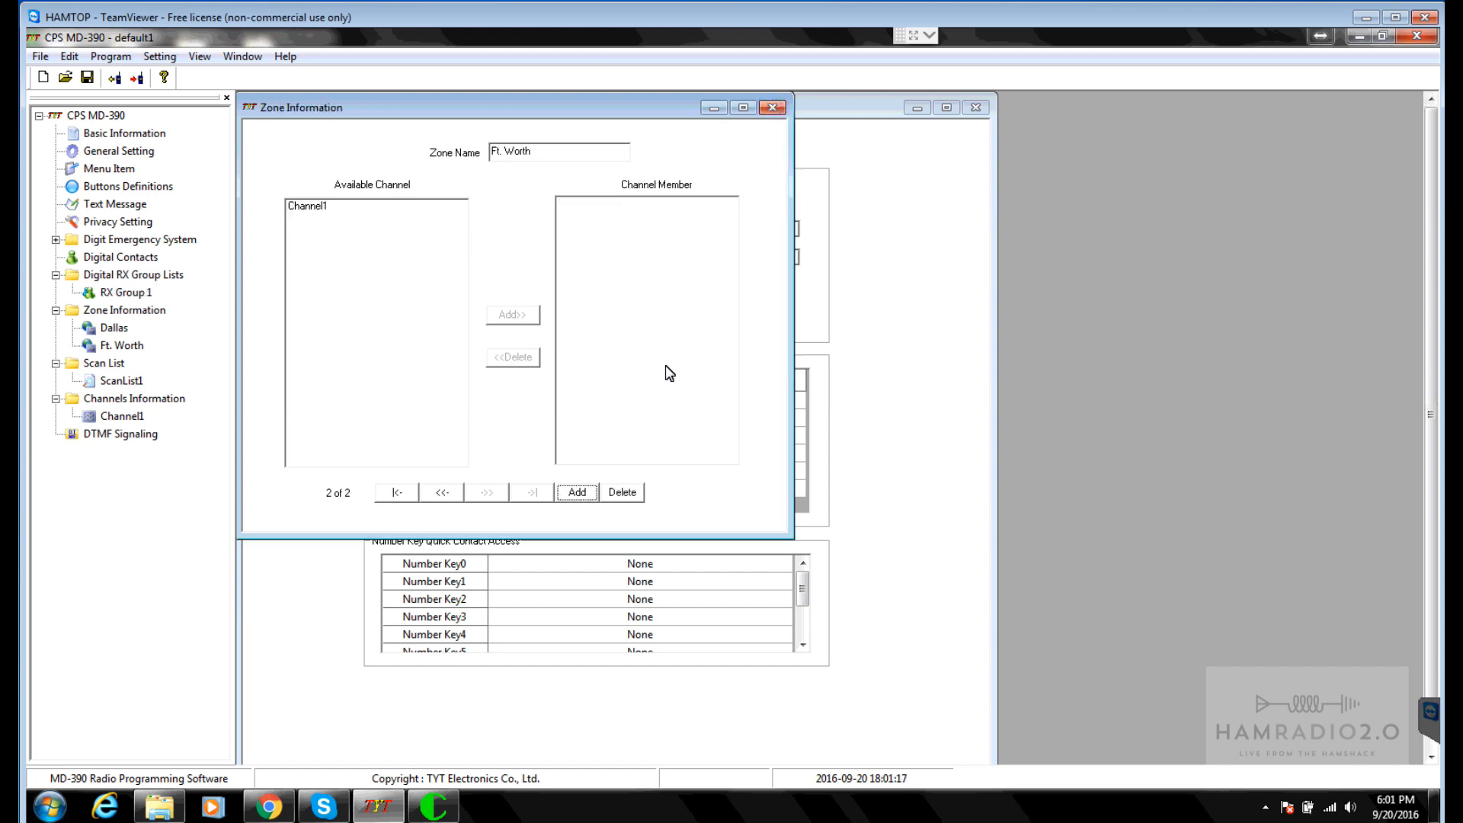
double_click(122, 381)
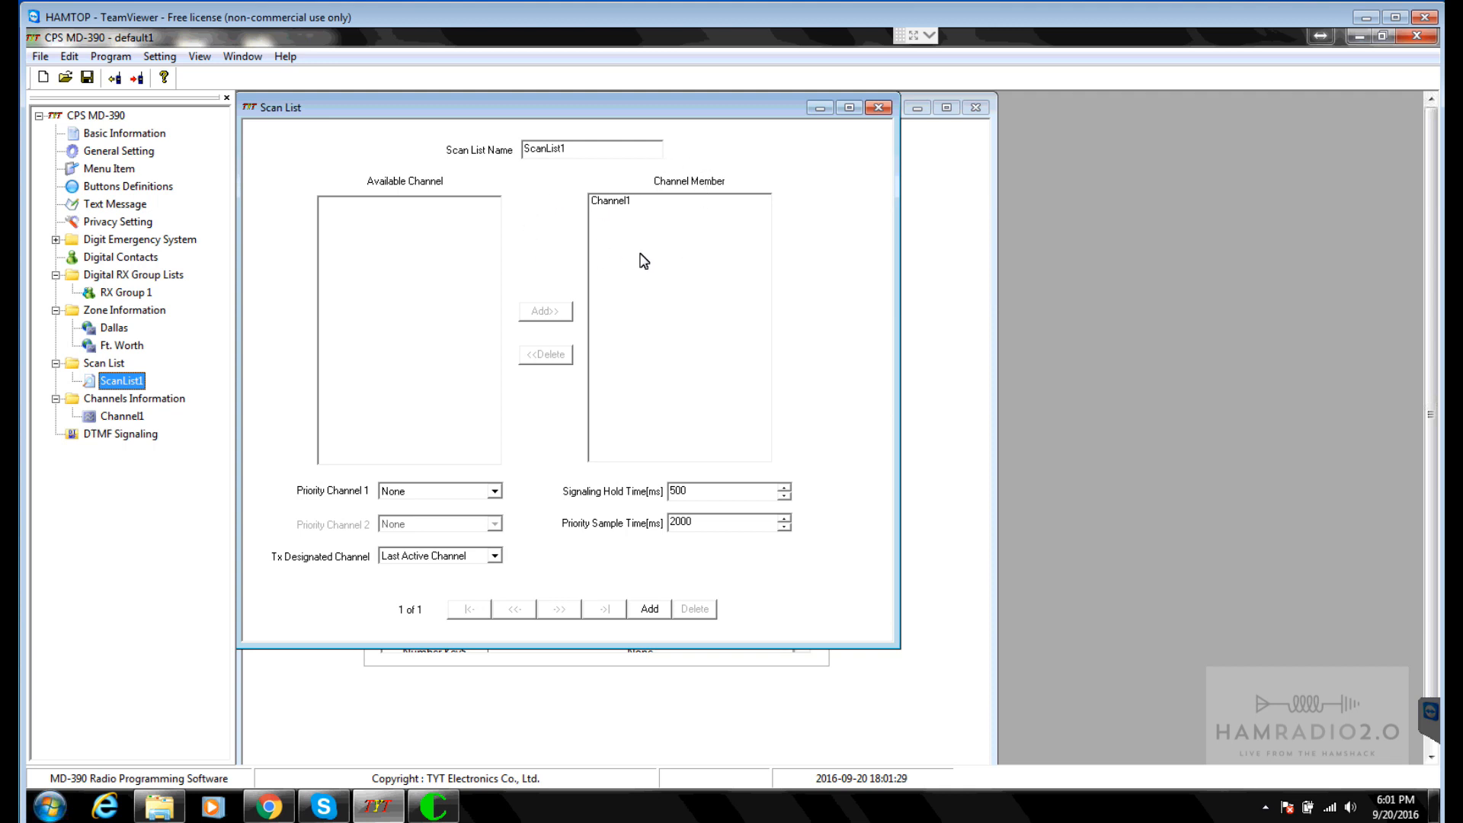
click(878, 109)
Step: Add ten more channels, Channel2 through Channel11, to the channels information
click(136, 416)
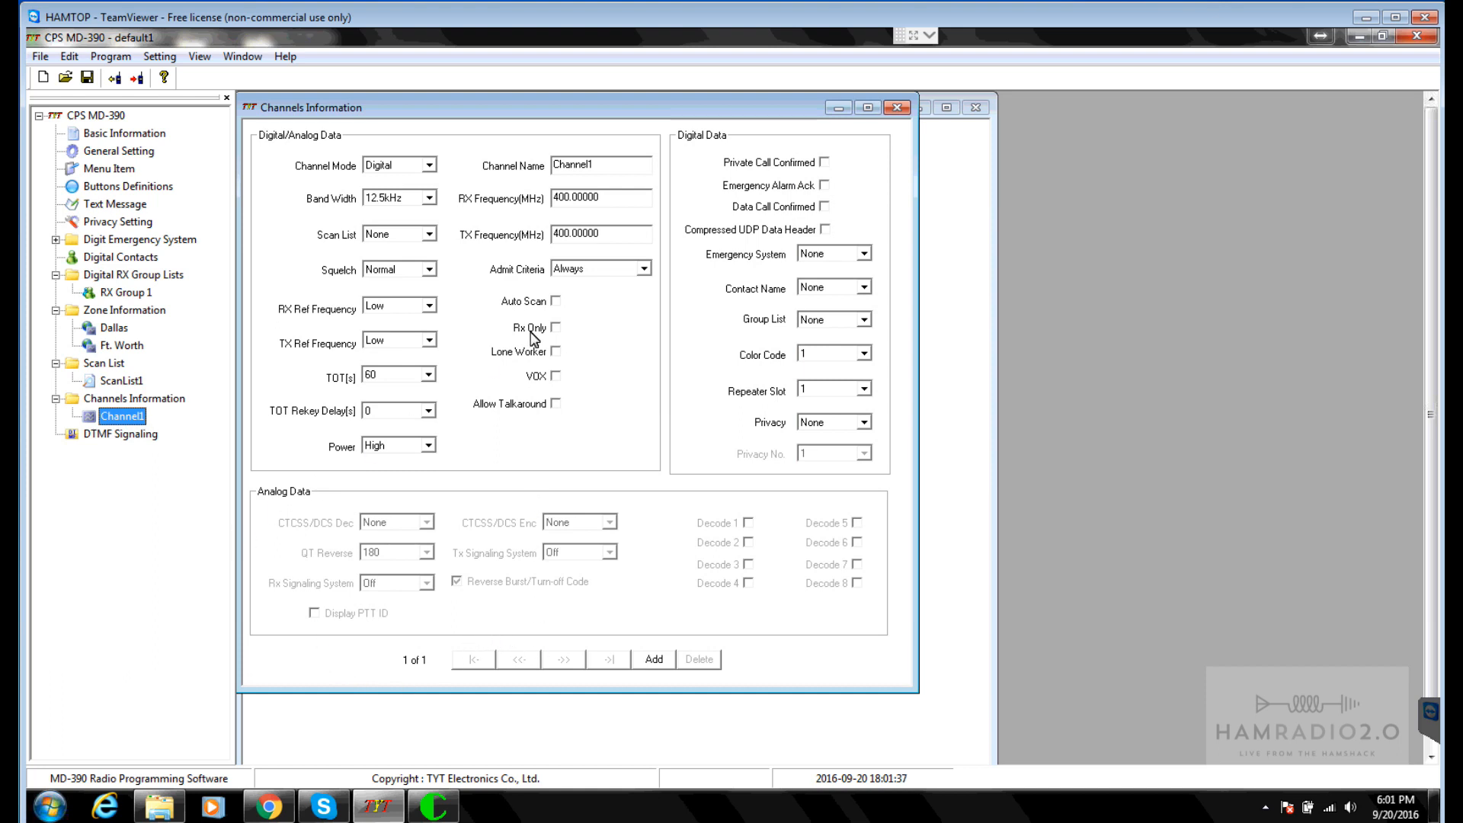
click(653, 660)
click(653, 660)
click(653, 660)
click(653, 659)
click(653, 660)
click(653, 660)
click(653, 659)
click(653, 659)
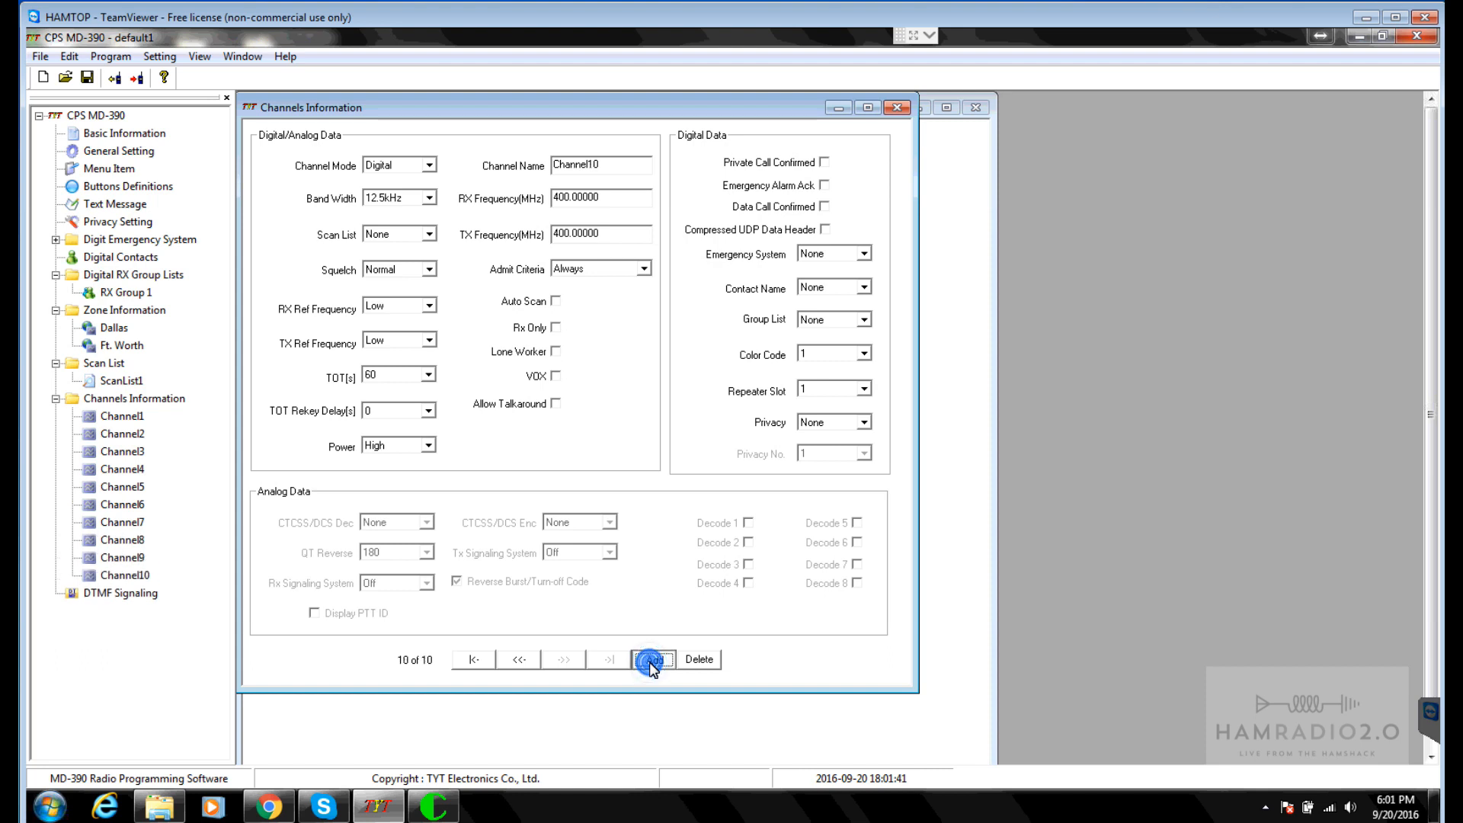
click(653, 659)
Step: Set Channel1 to Analog mode with a 25 kHz bandwidth
click(122, 416)
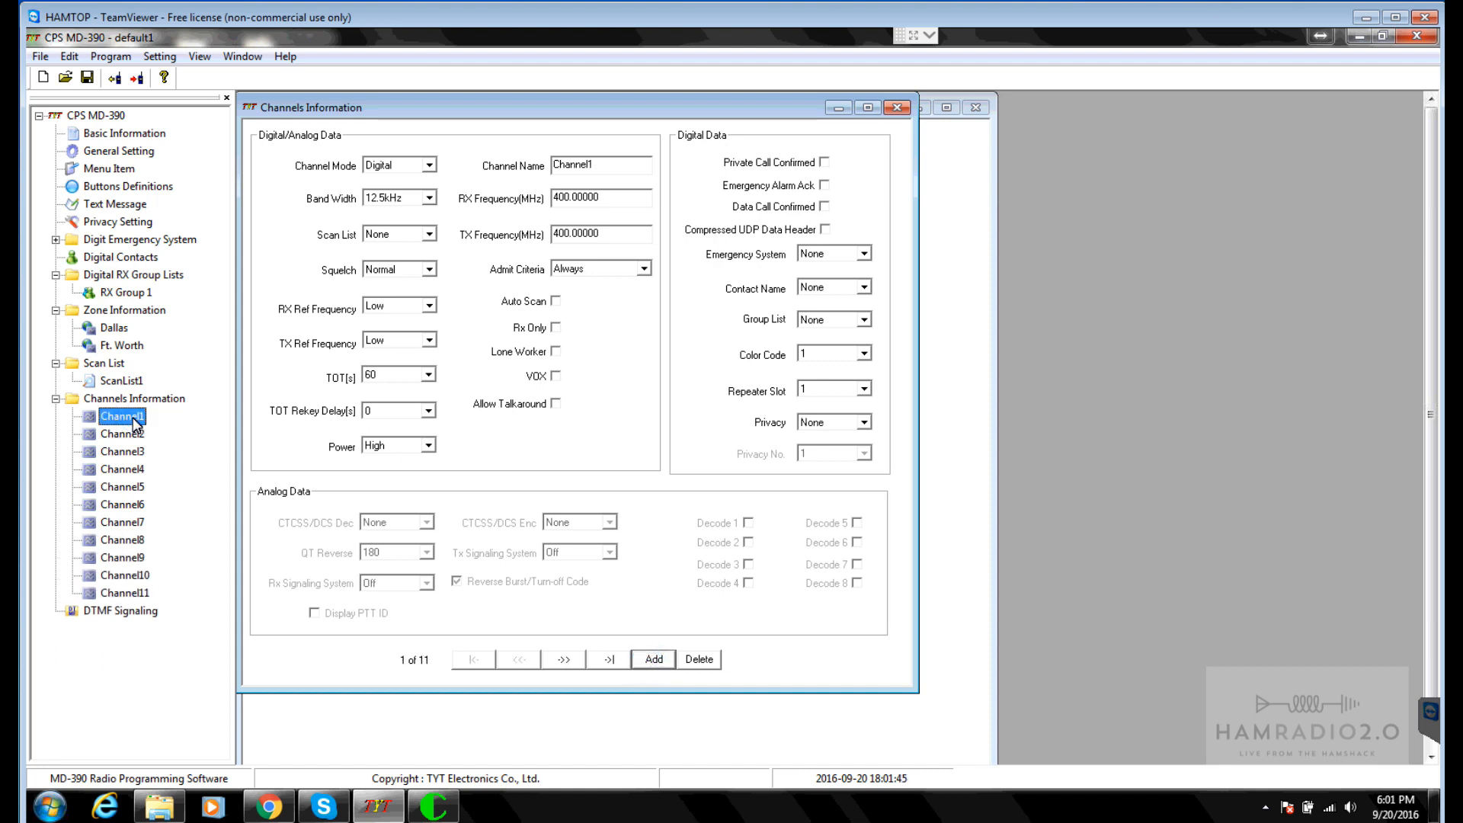
click(429, 165)
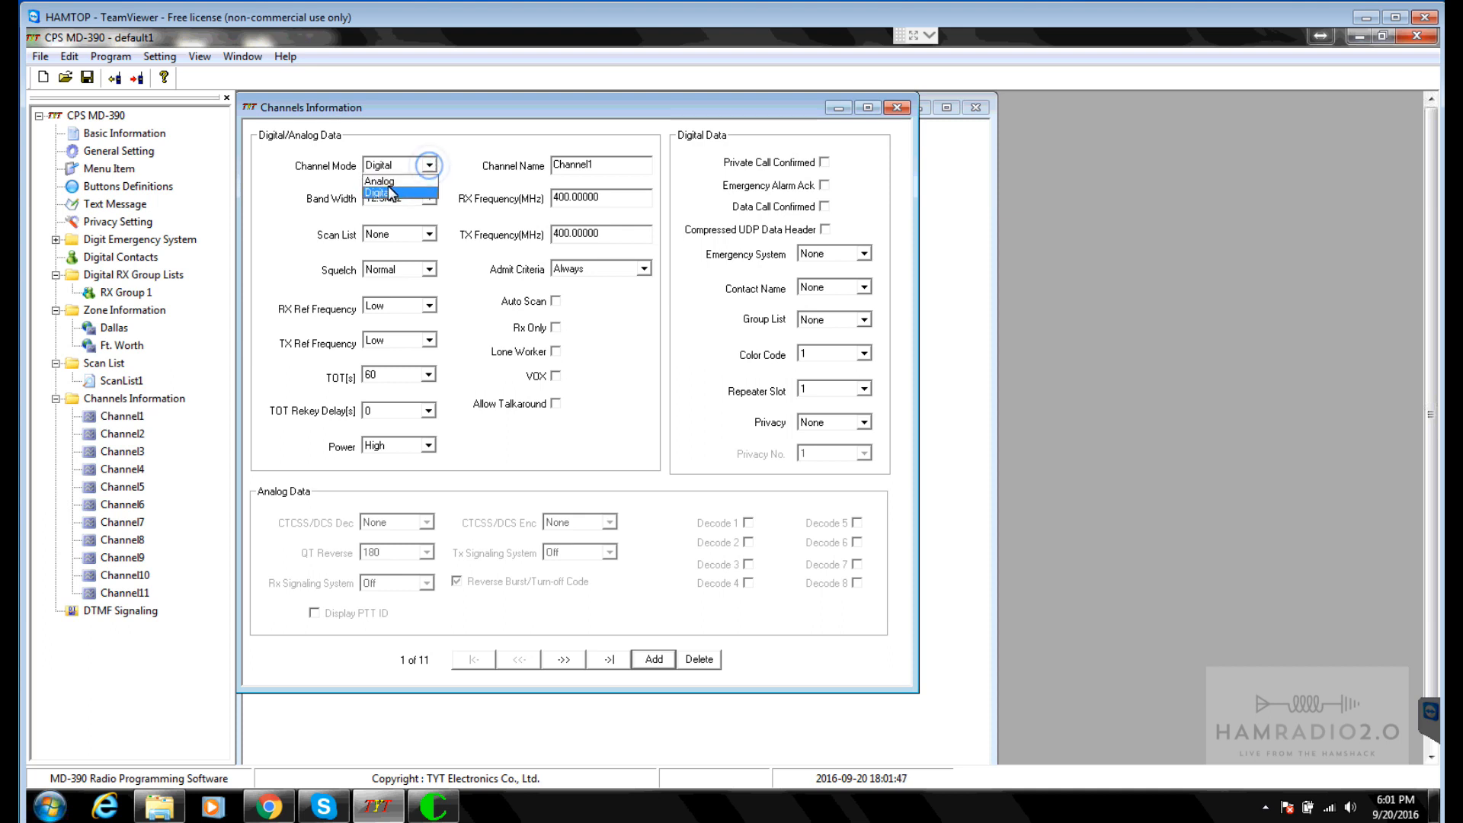
click(381, 181)
click(400, 198)
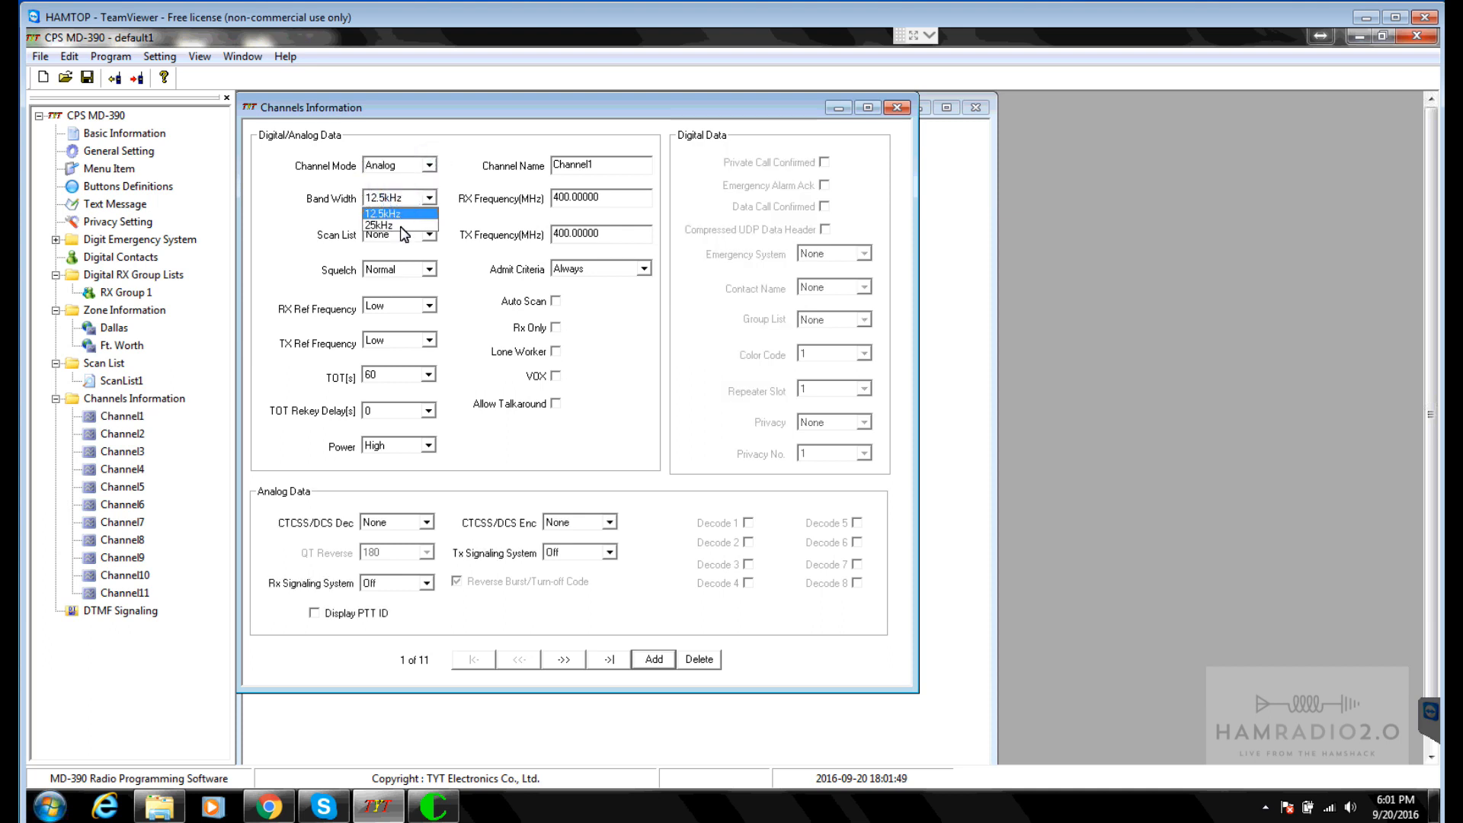
click(399, 225)
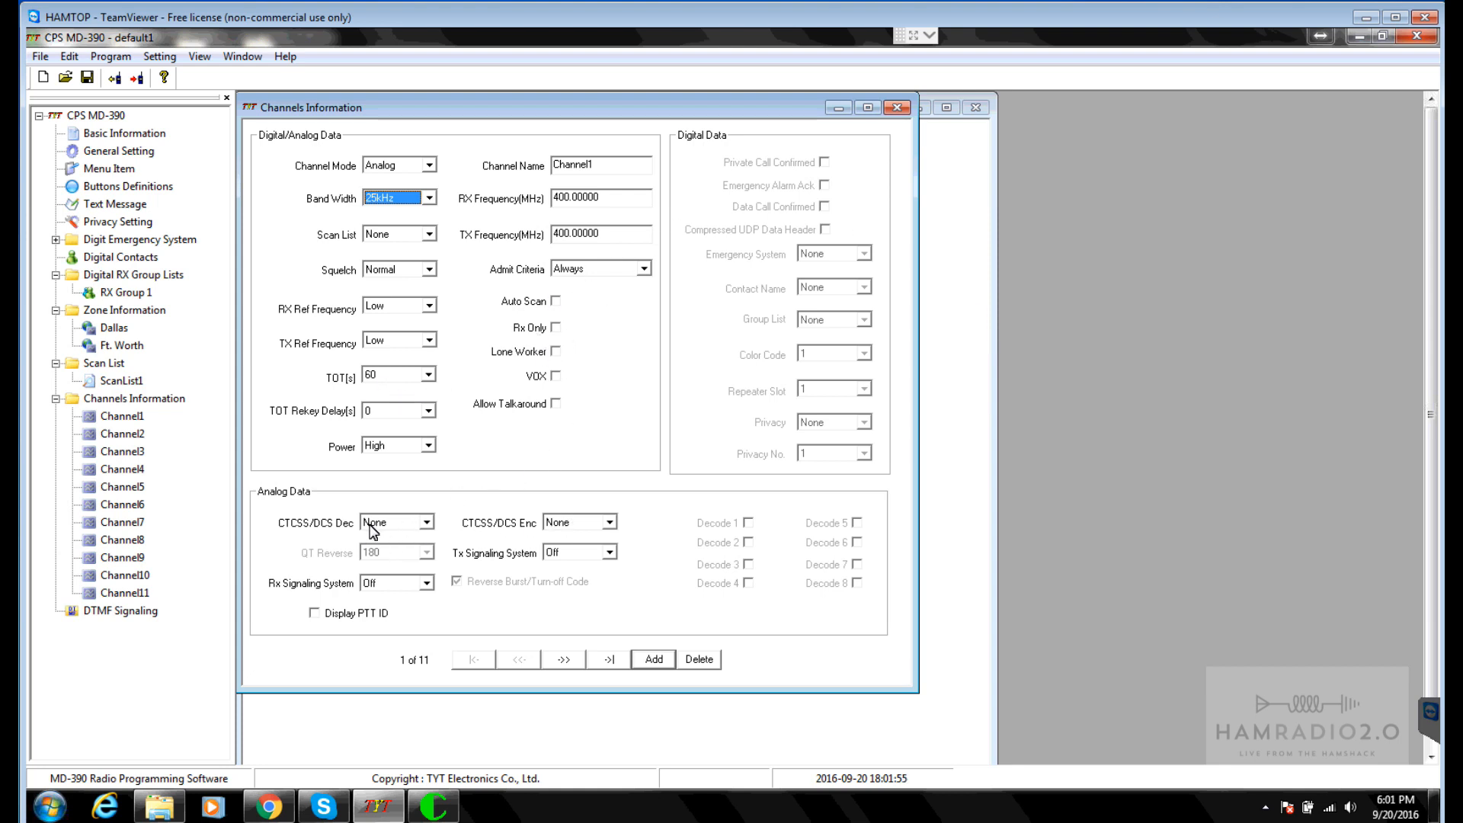
Step: Set Channel1's CTCSS/DCS encode tone to 110.9 and view the decode tone options
click(579, 523)
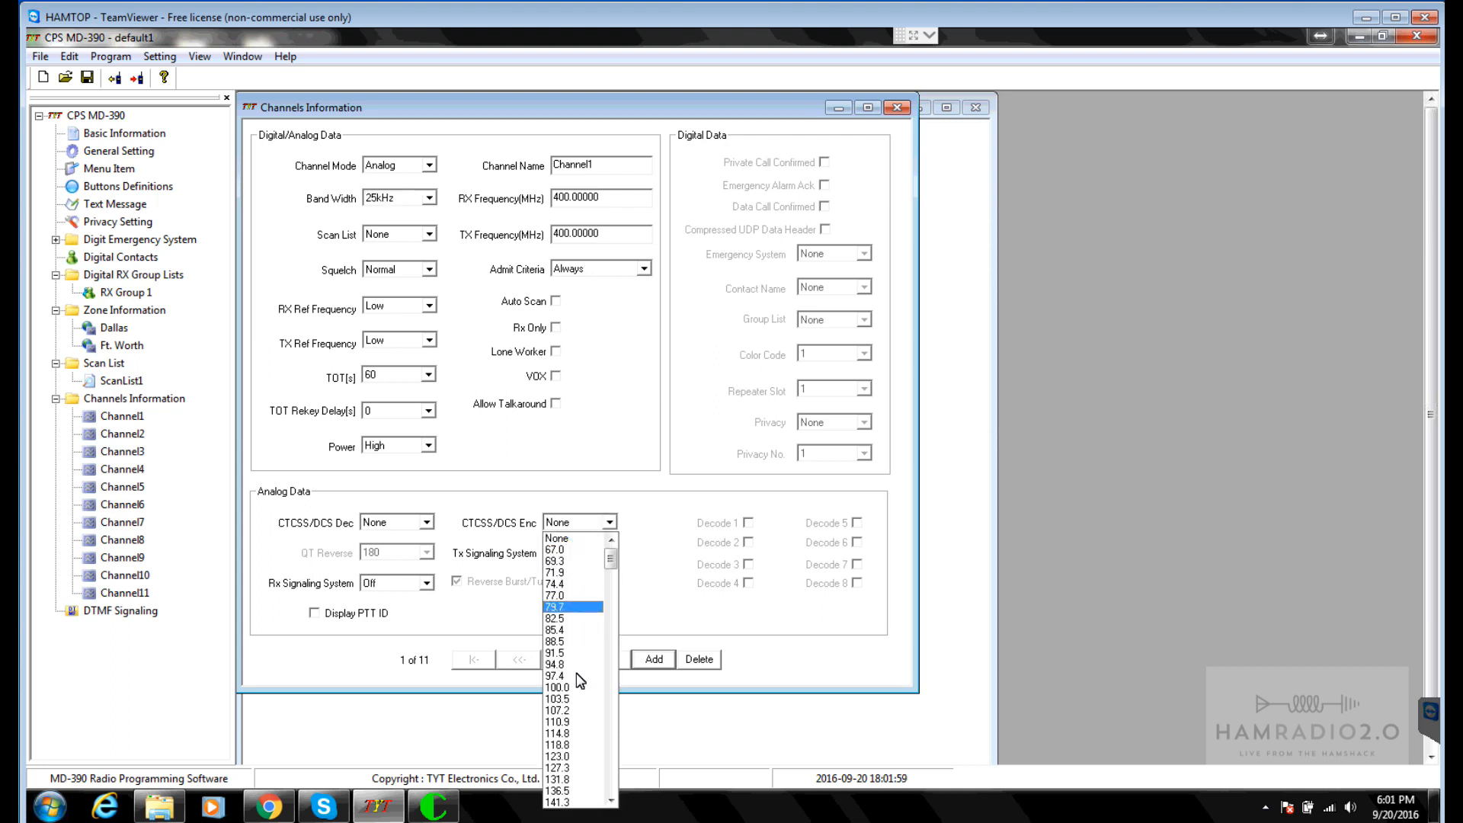
click(573, 722)
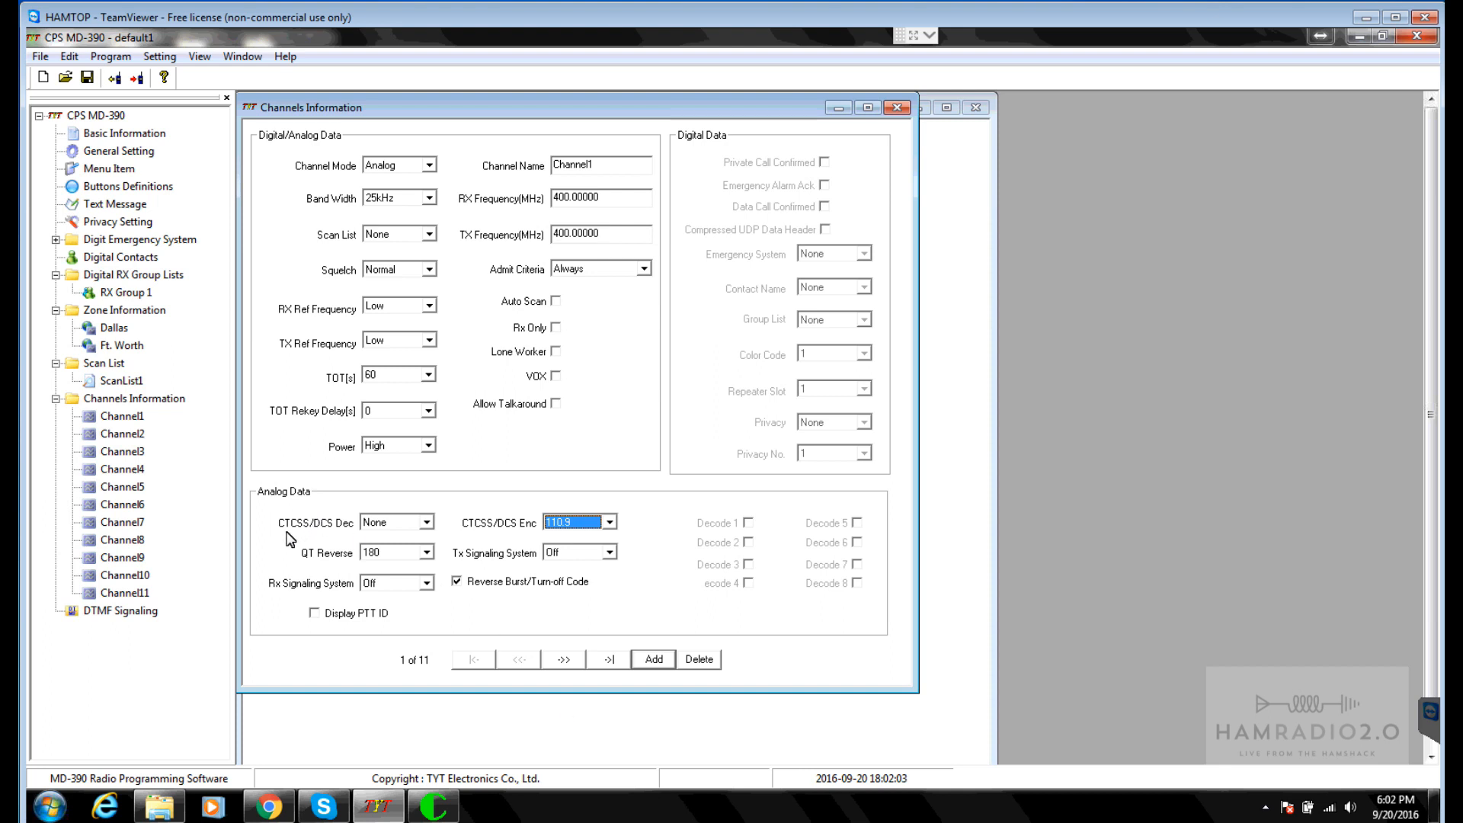
click(389, 522)
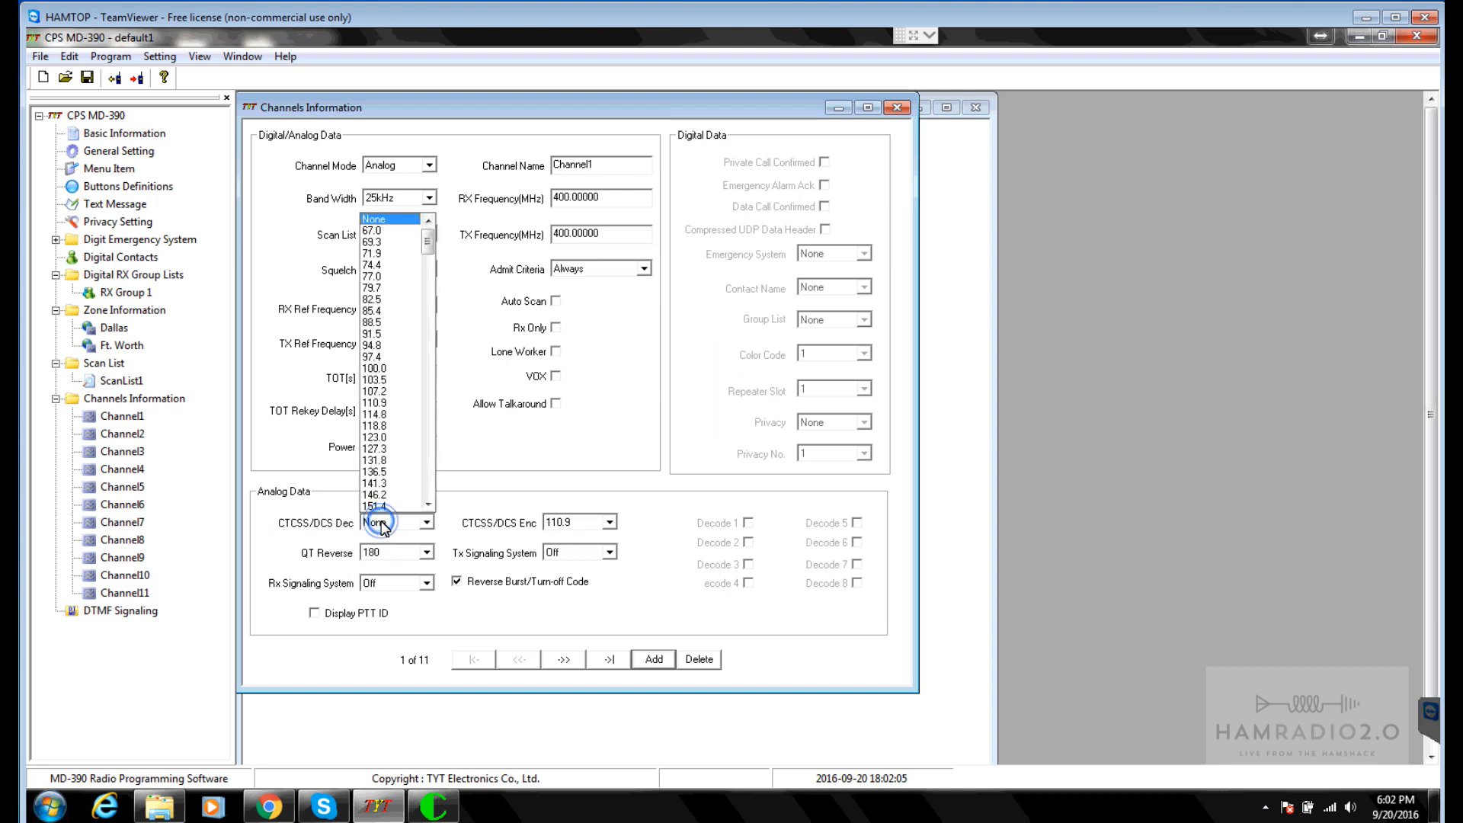
click(702, 565)
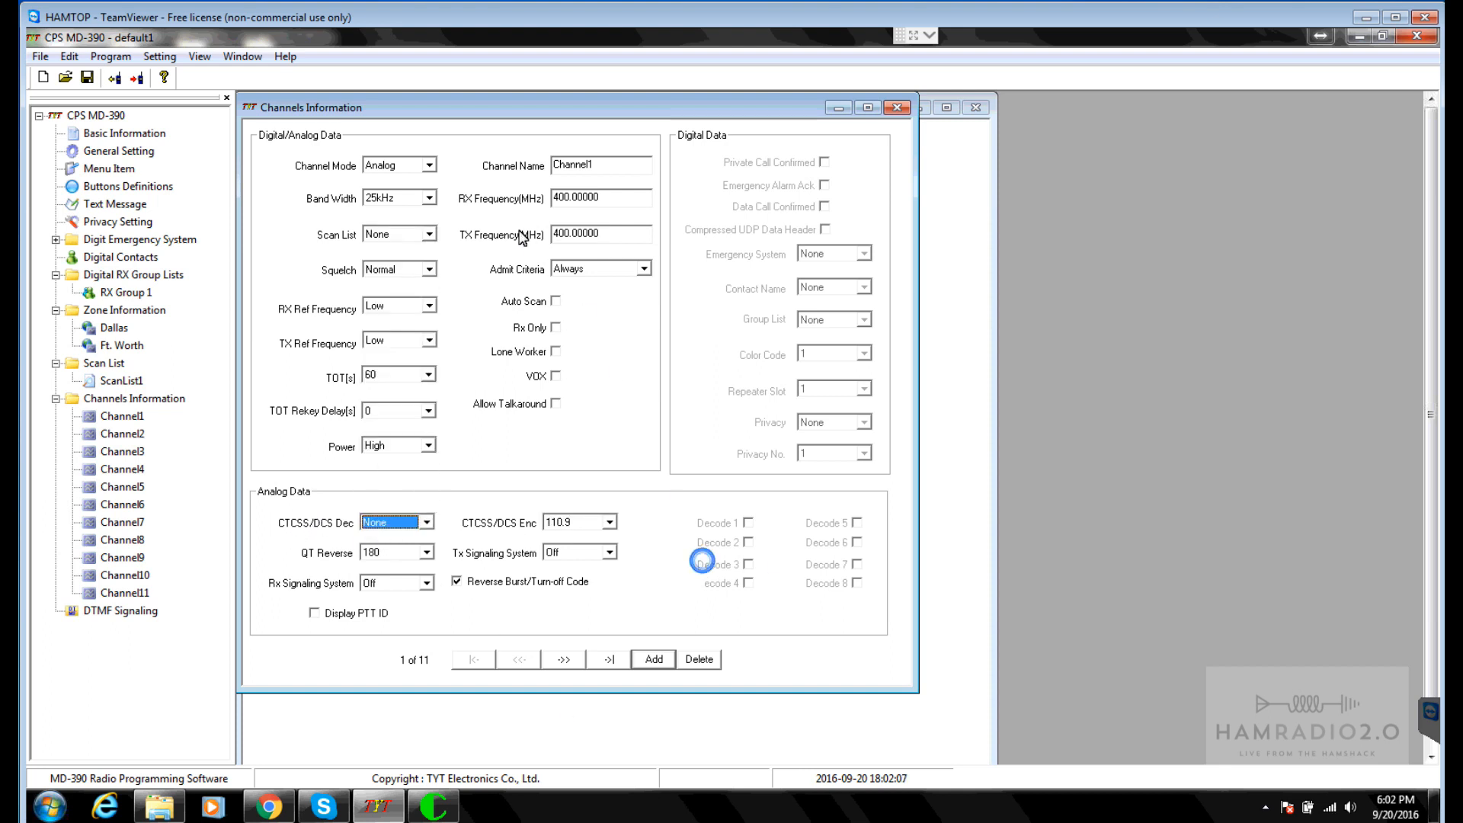
Step: Set Channel1 back to Digital mode with a 12.5 kHz bandwidth
click(429, 165)
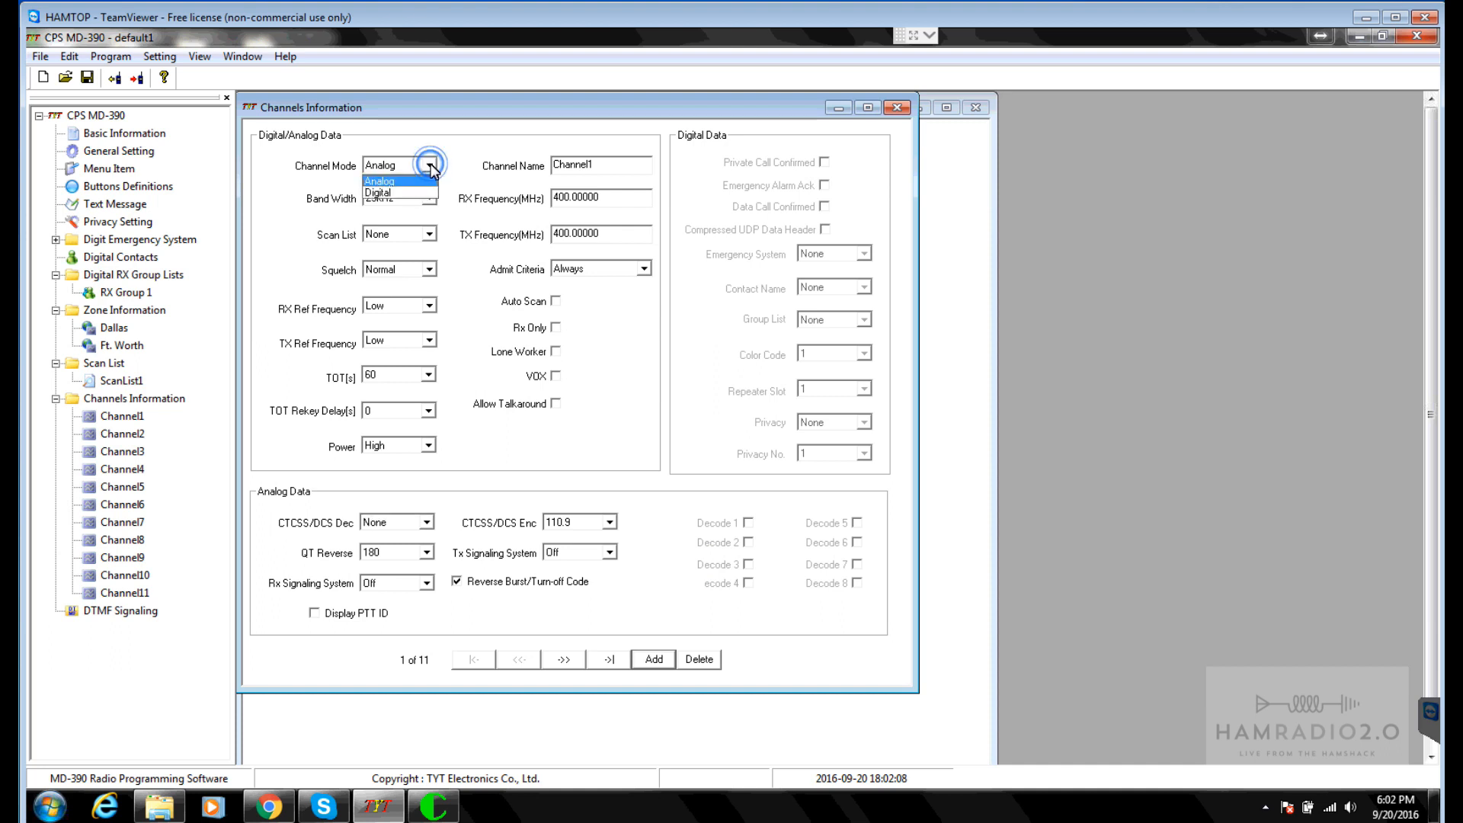
click(387, 193)
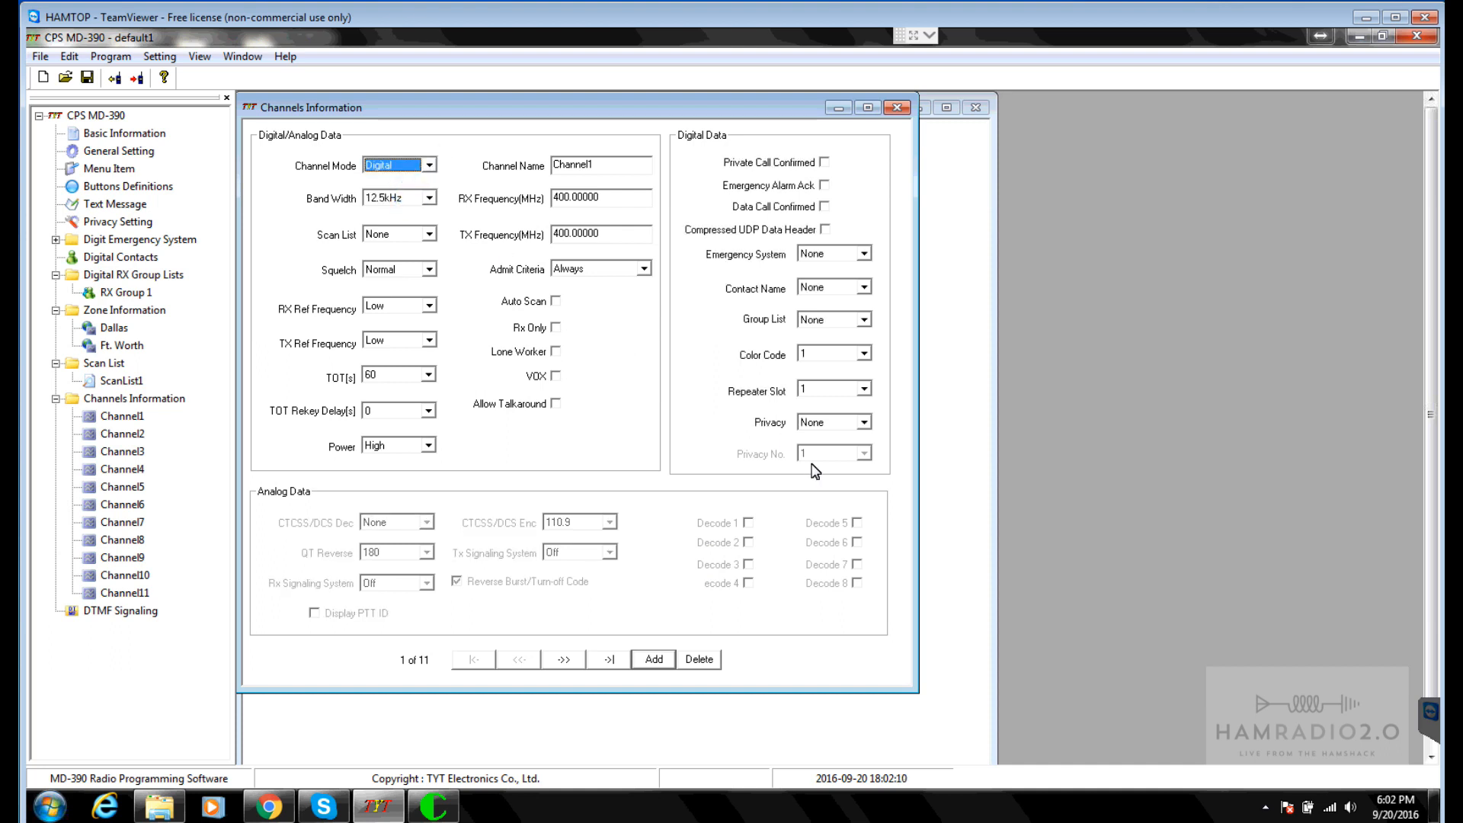
click(429, 199)
click(418, 215)
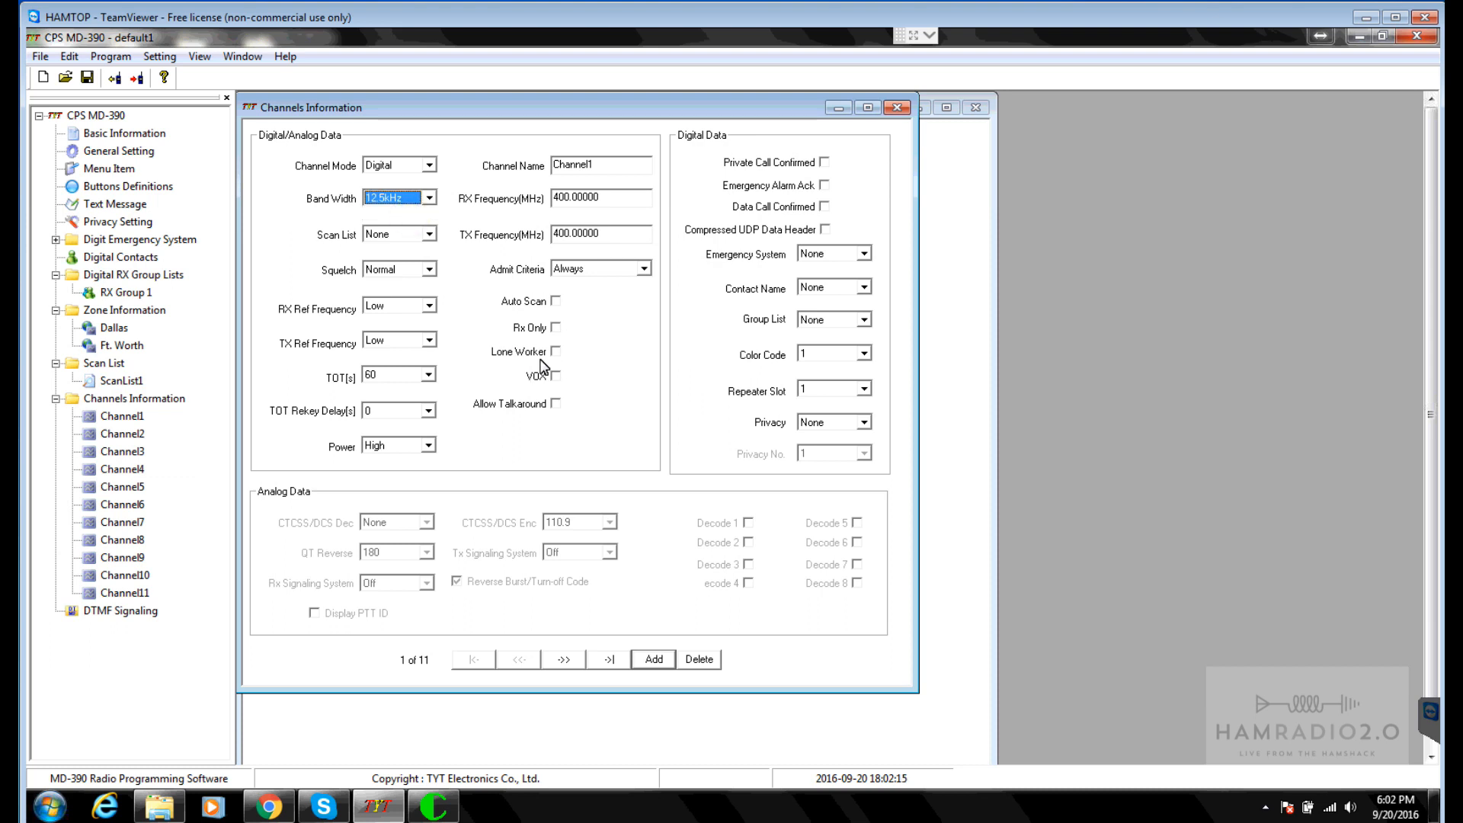
Step: Set Channel1's TOT to 165 seconds and review the radio's button definitions
click(380, 237)
click(497, 334)
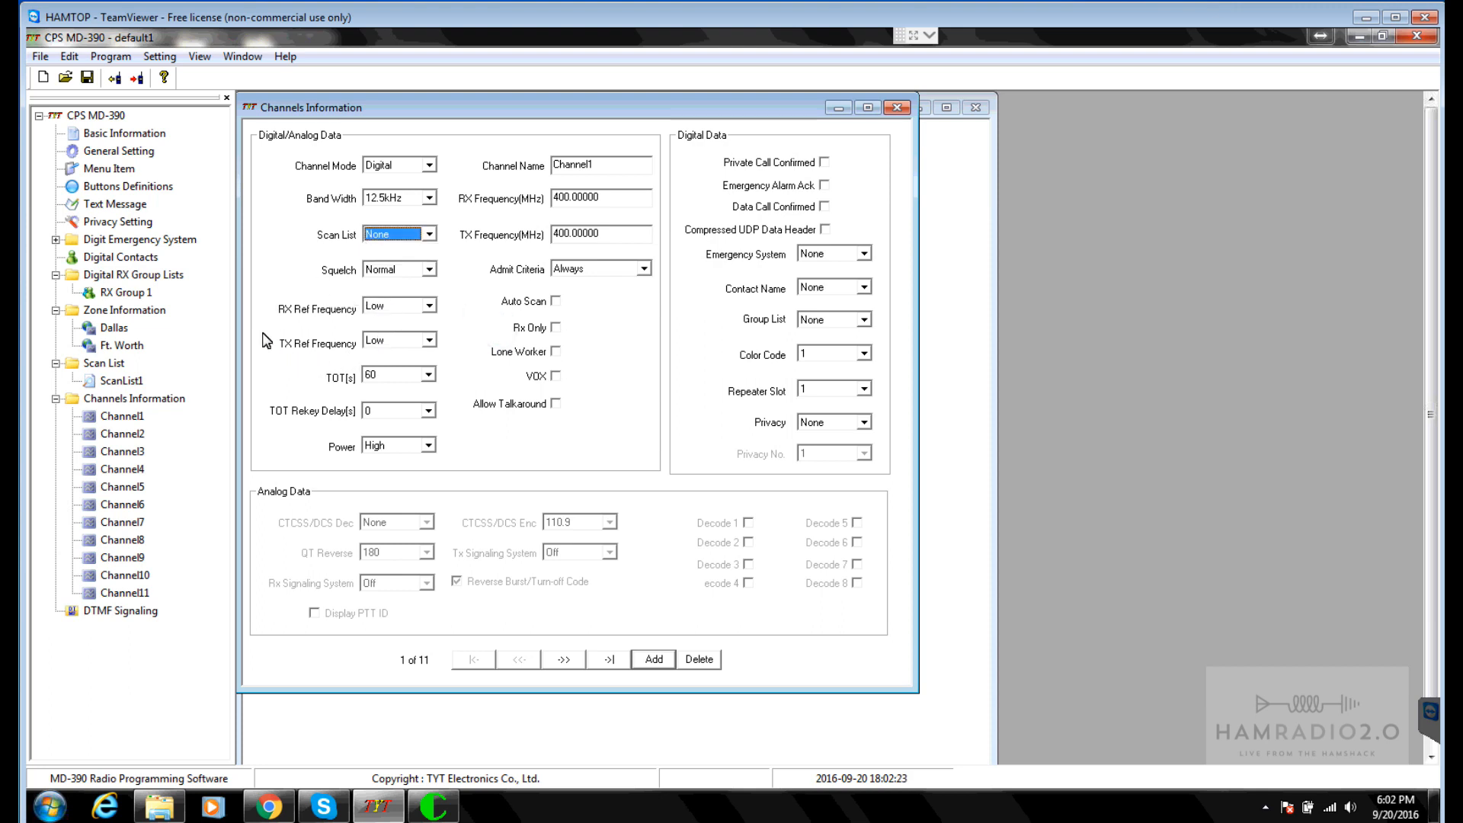
click(398, 377)
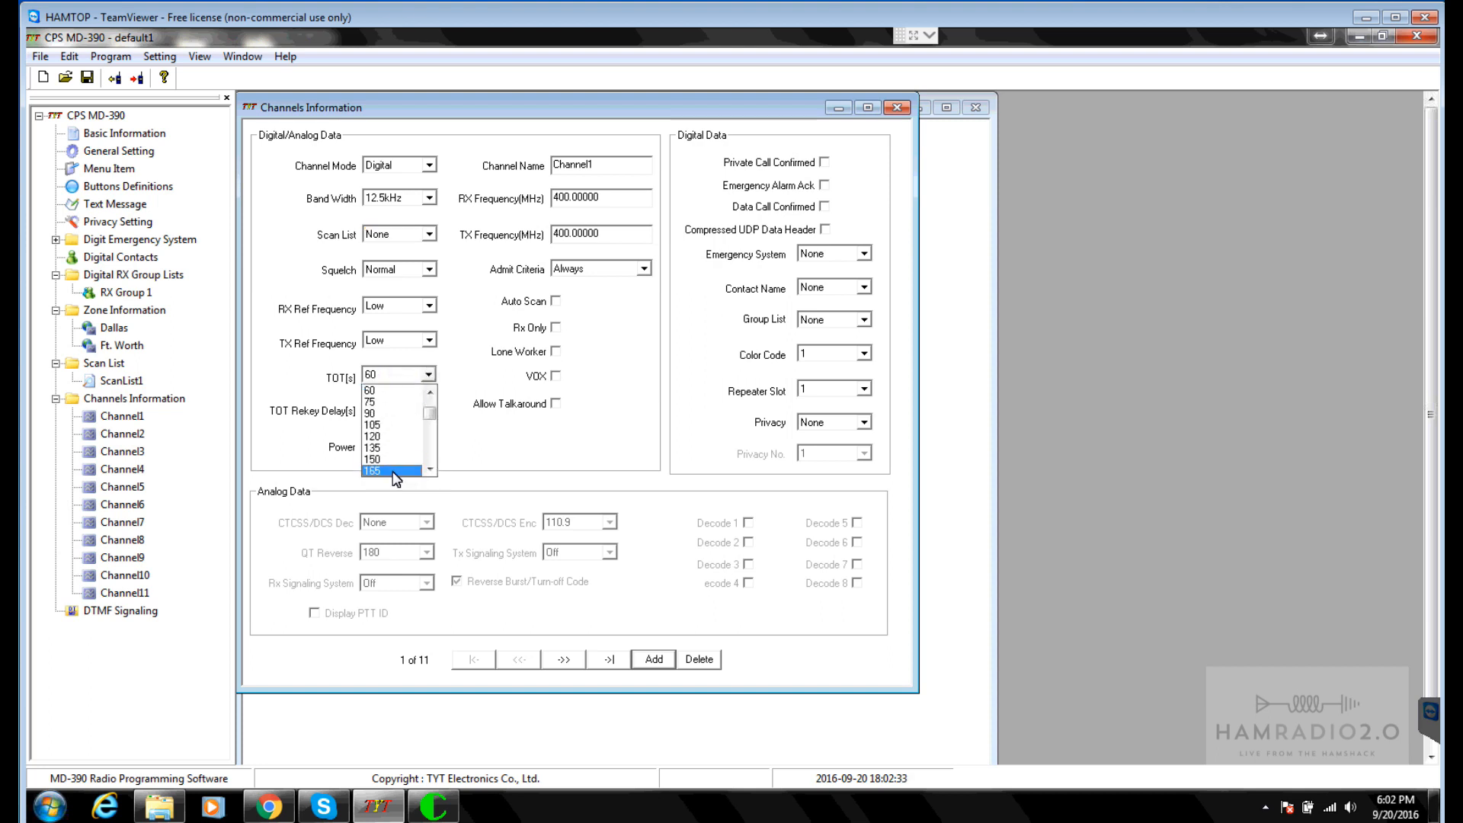
click(391, 470)
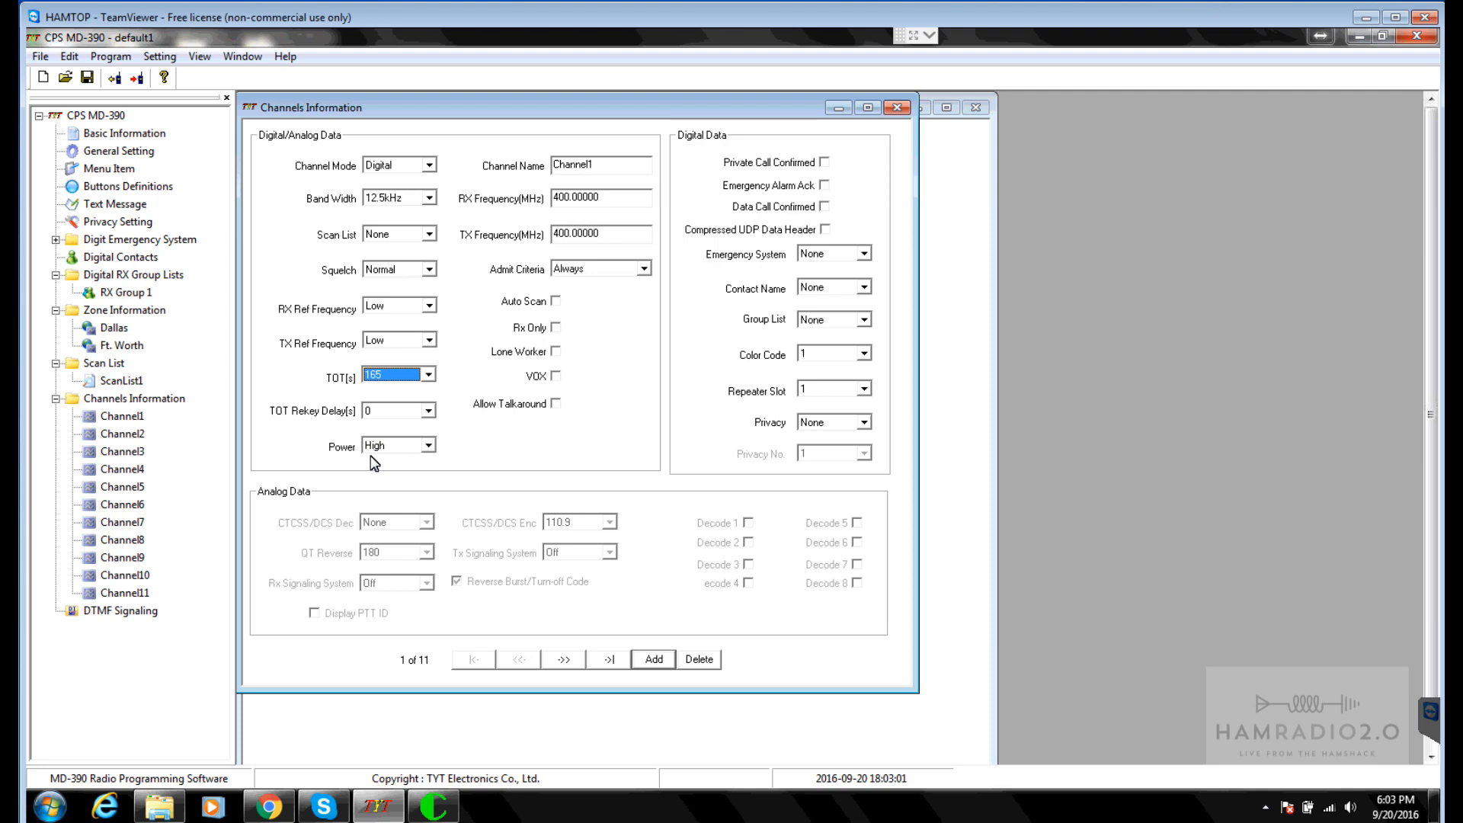
double_click(113, 187)
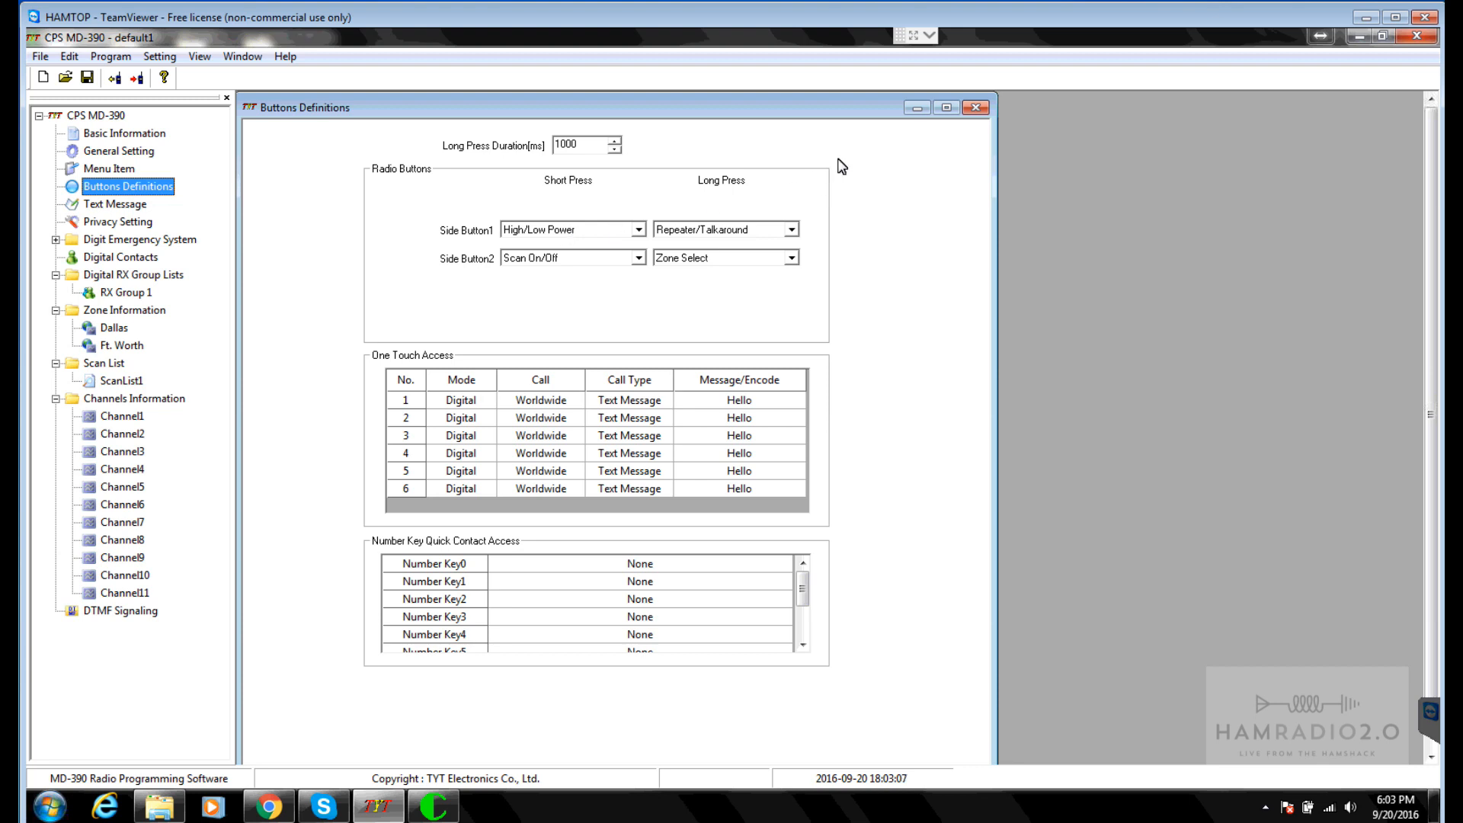
click(976, 108)
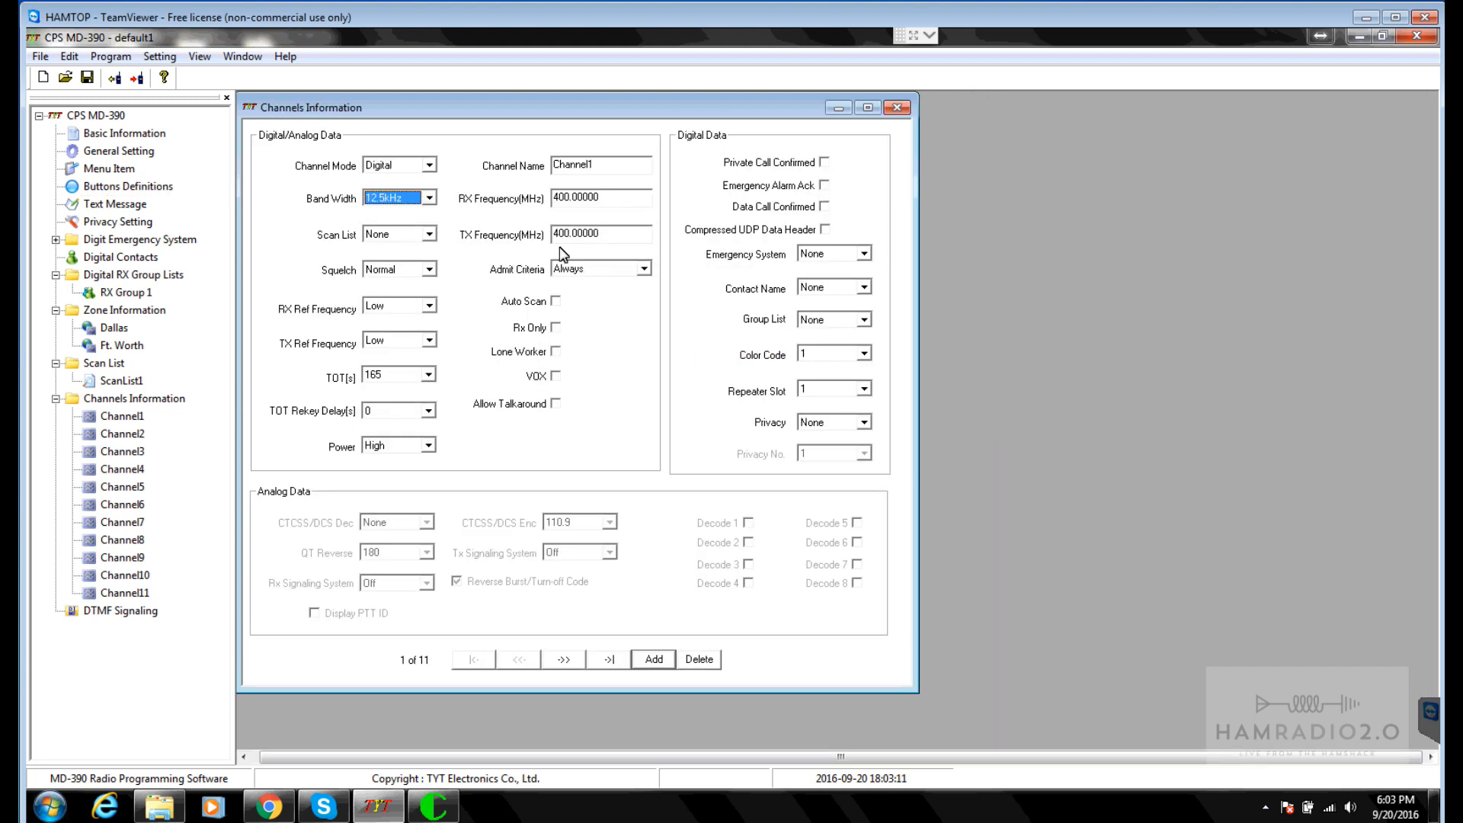
Step: Rename Channel1 to "Metro KC5HWB" and set its RX frequency to 440.5125 MHz and TX frequency to 445.5125 MHz
double_click(622, 171)
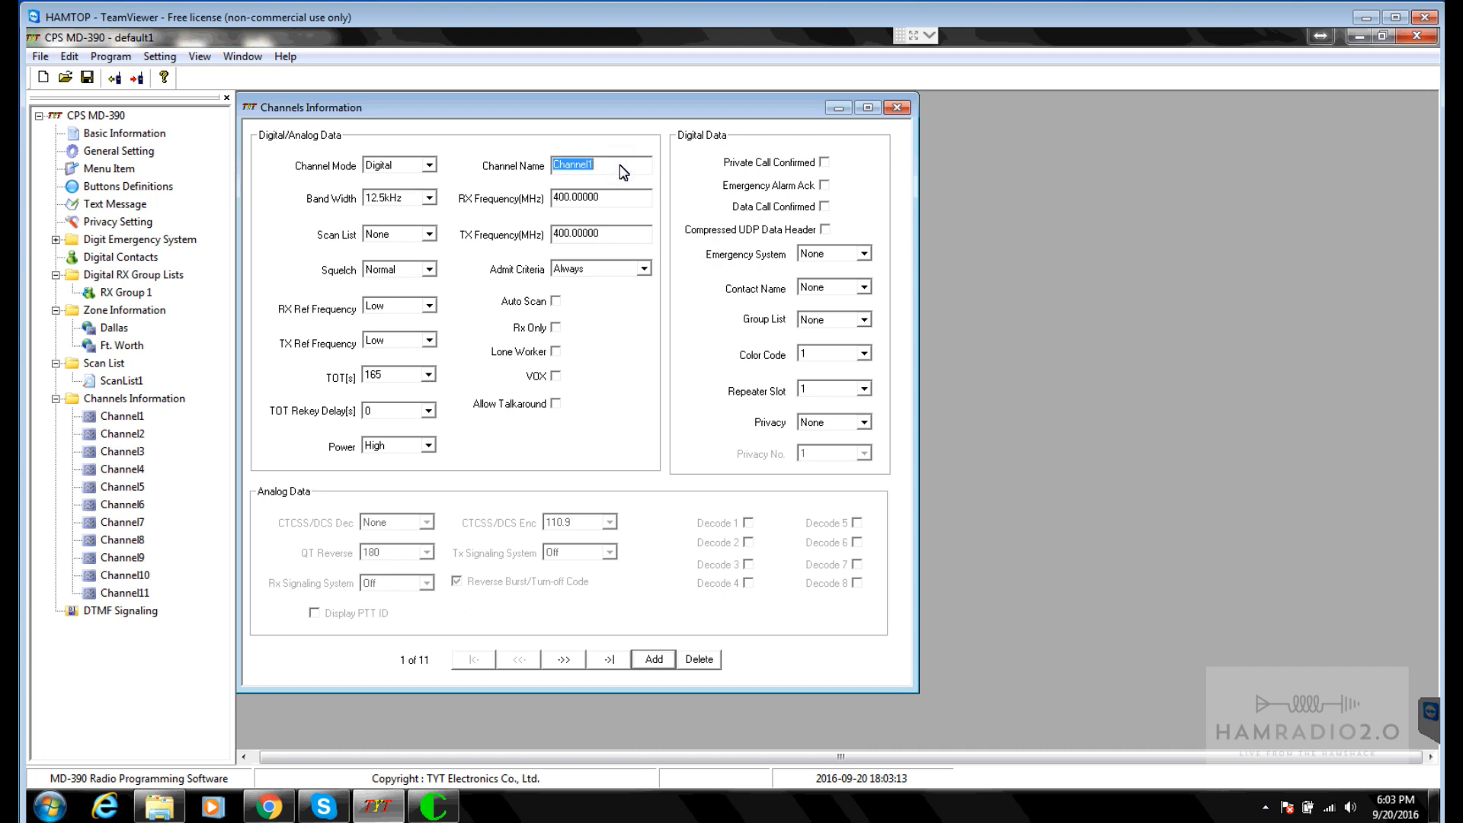
text(Metro KC5HWB)
click(624, 199)
double_click(621, 197)
text(440.5125)
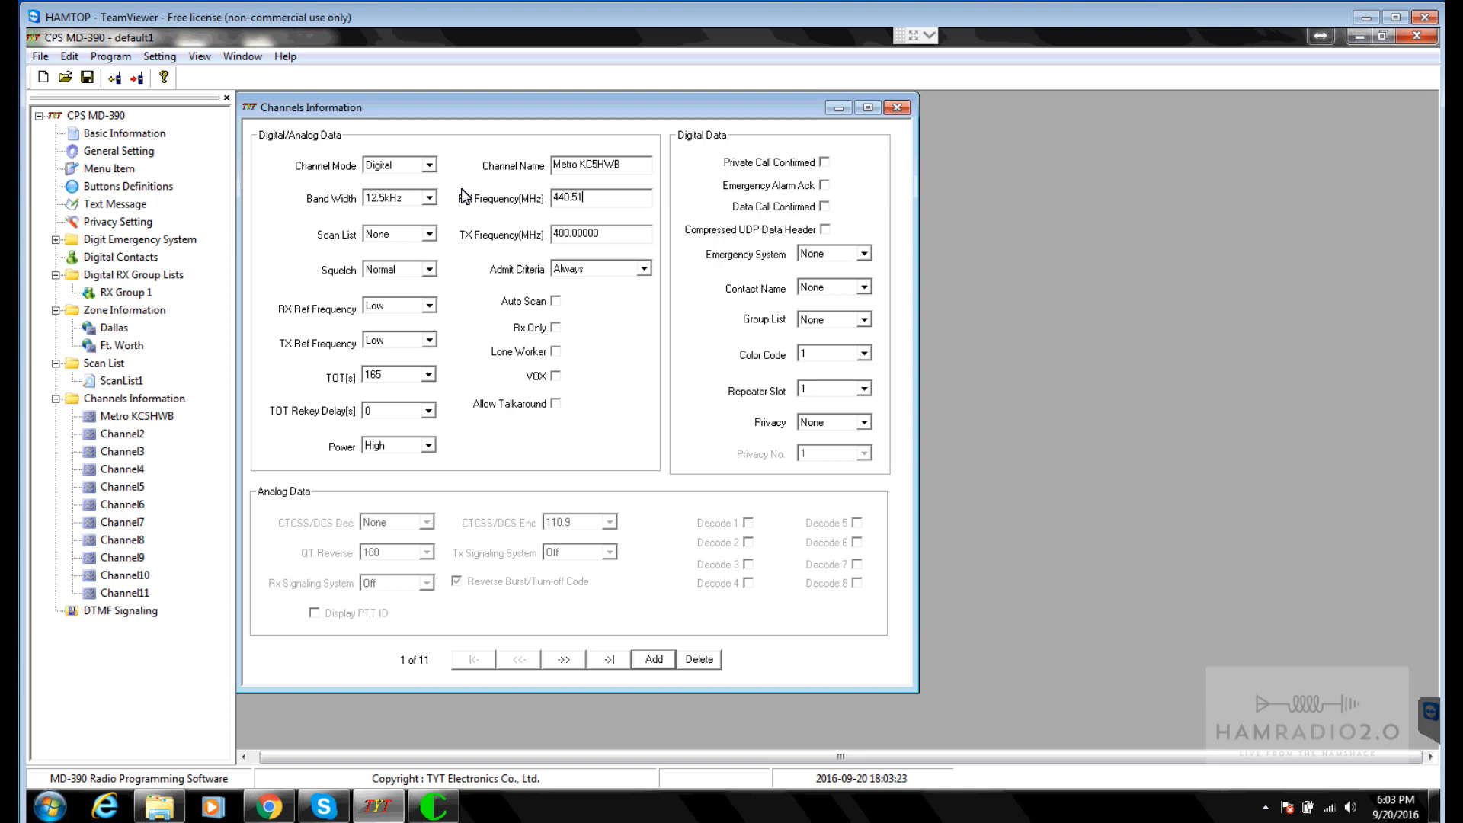
key(Tab)
text(44)
key(Tab)
Step: Set the Metro channel's admit criteria to Channel Free and enable Allow Talkaround
click(643, 269)
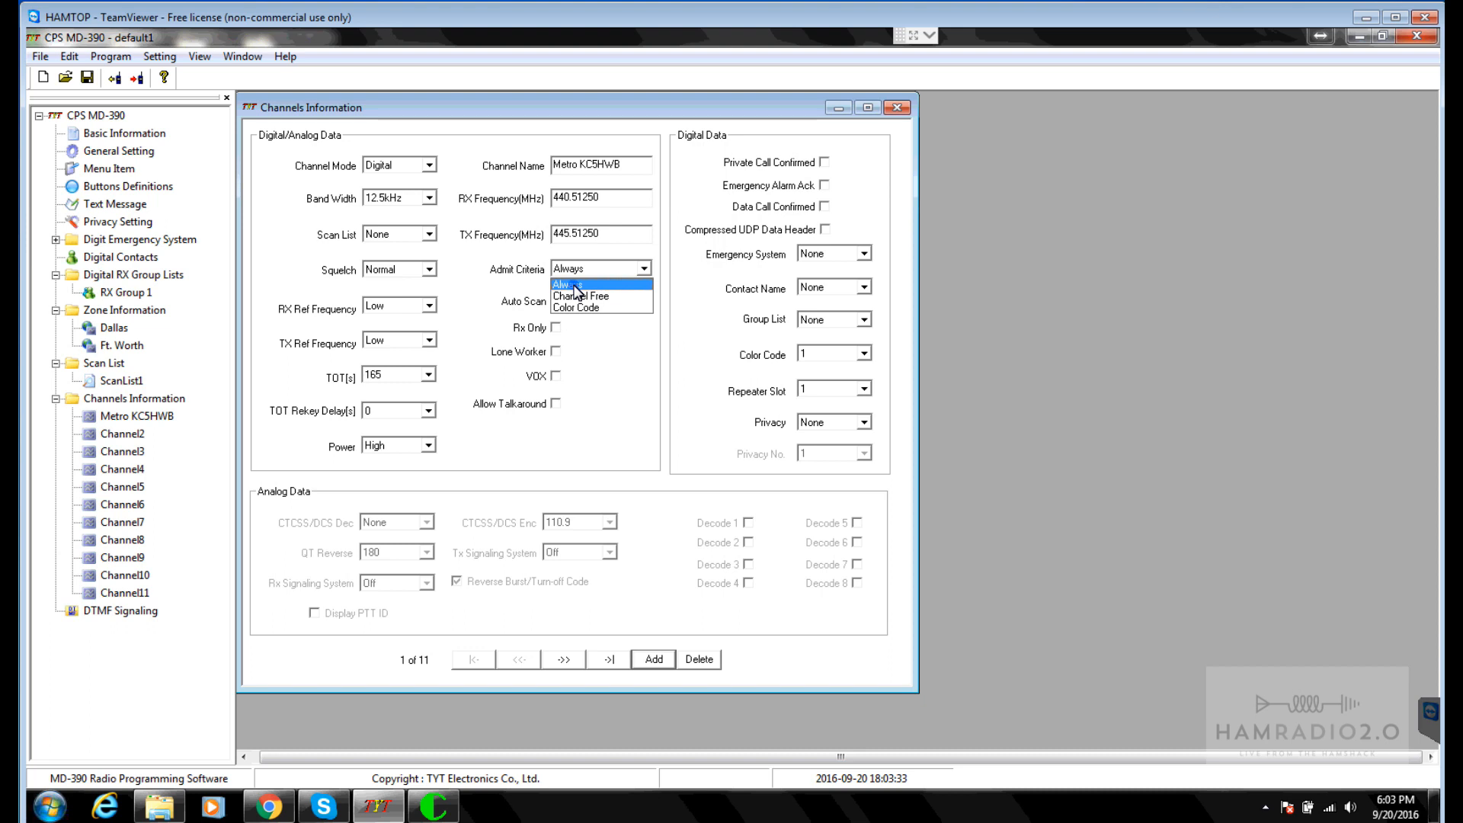
click(577, 287)
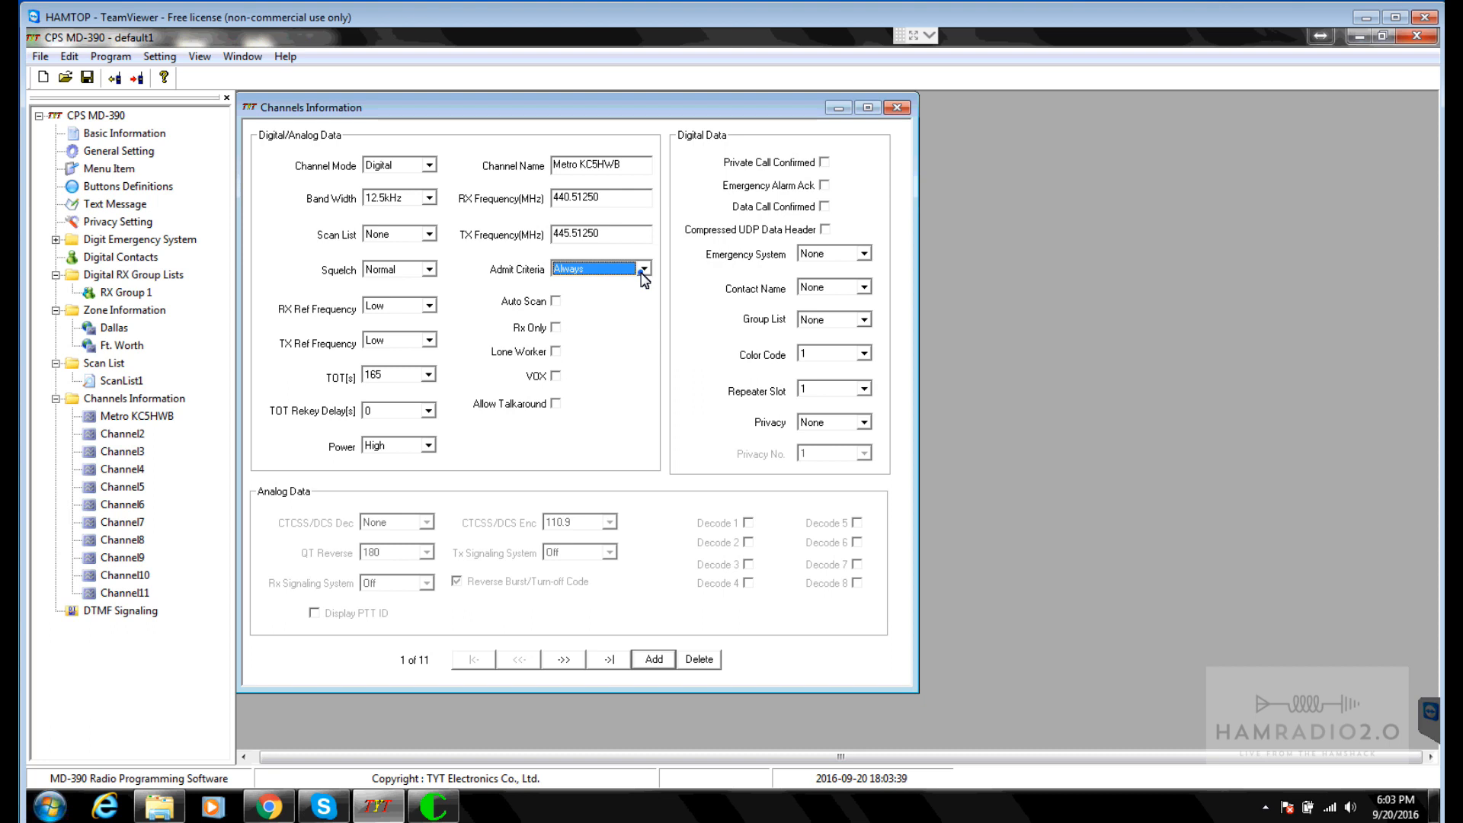
click(644, 269)
click(670, 359)
click(645, 270)
click(588, 310)
click(614, 276)
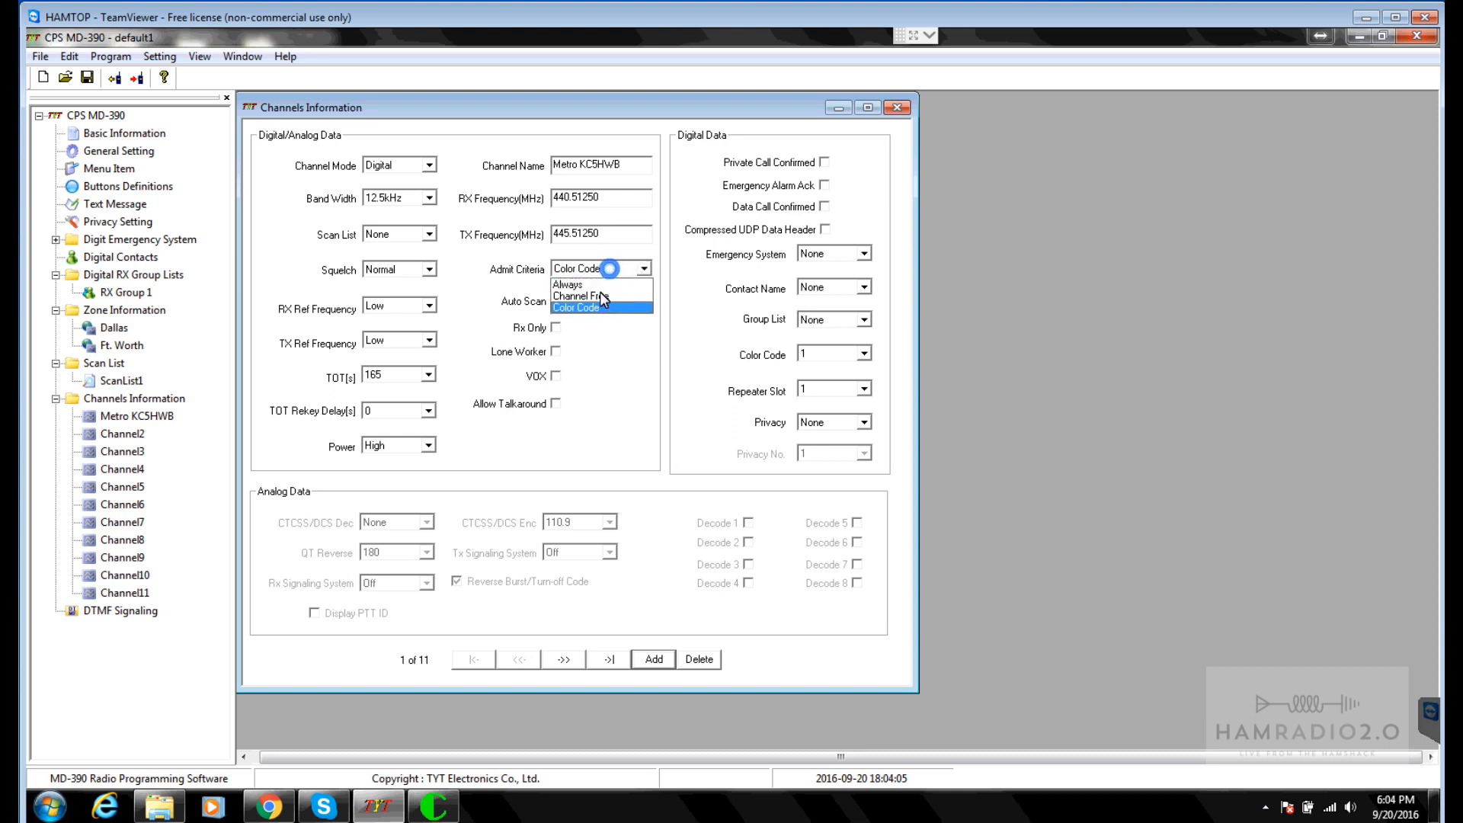
click(601, 291)
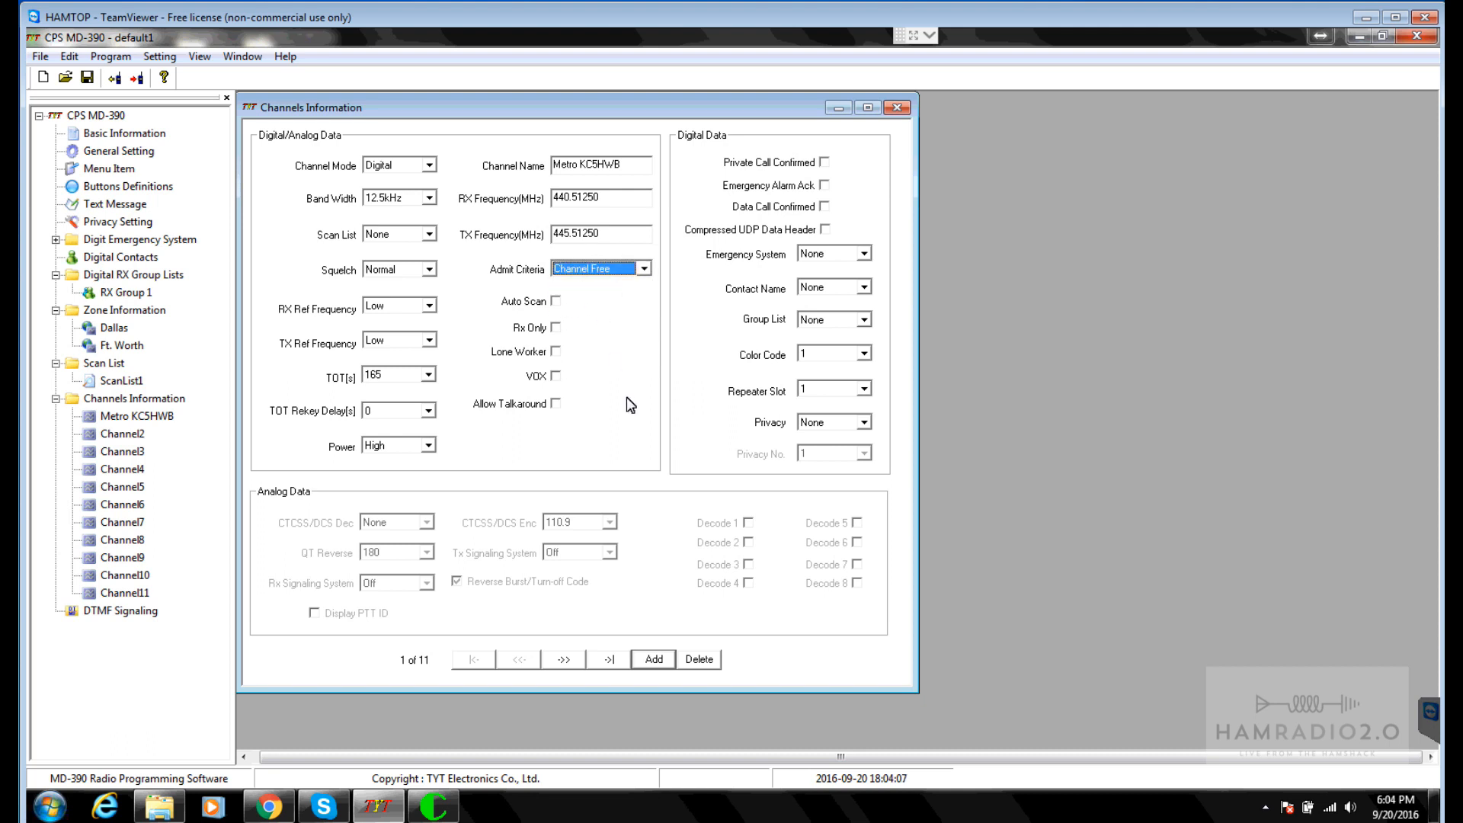
click(555, 403)
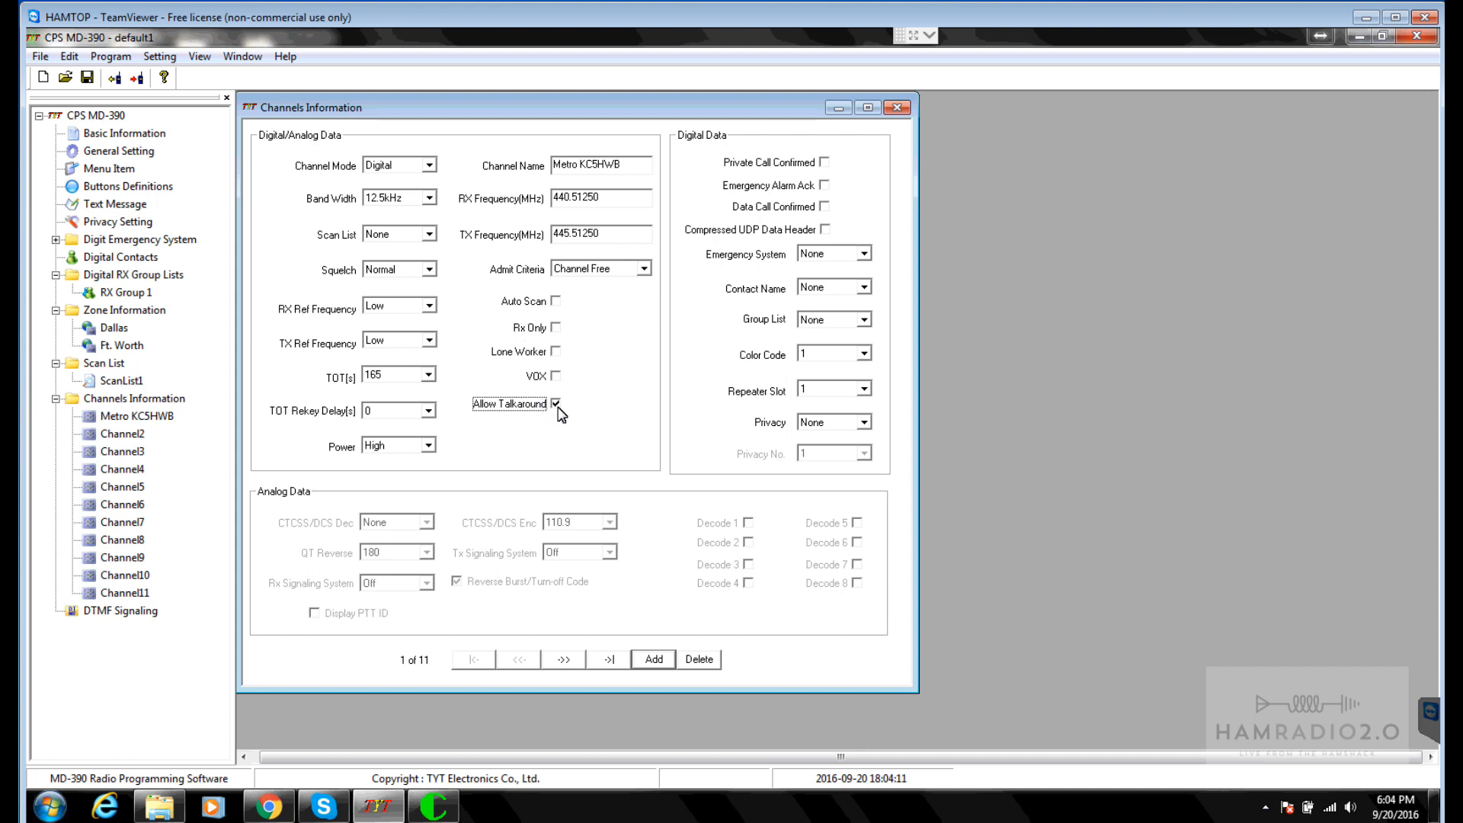
Step: Assign the Metro / Local contact and the RX Group 1 group list to the Metro channel
click(612, 196)
double_click(613, 195)
click(624, 197)
double_click(592, 199)
click(812, 288)
click(842, 326)
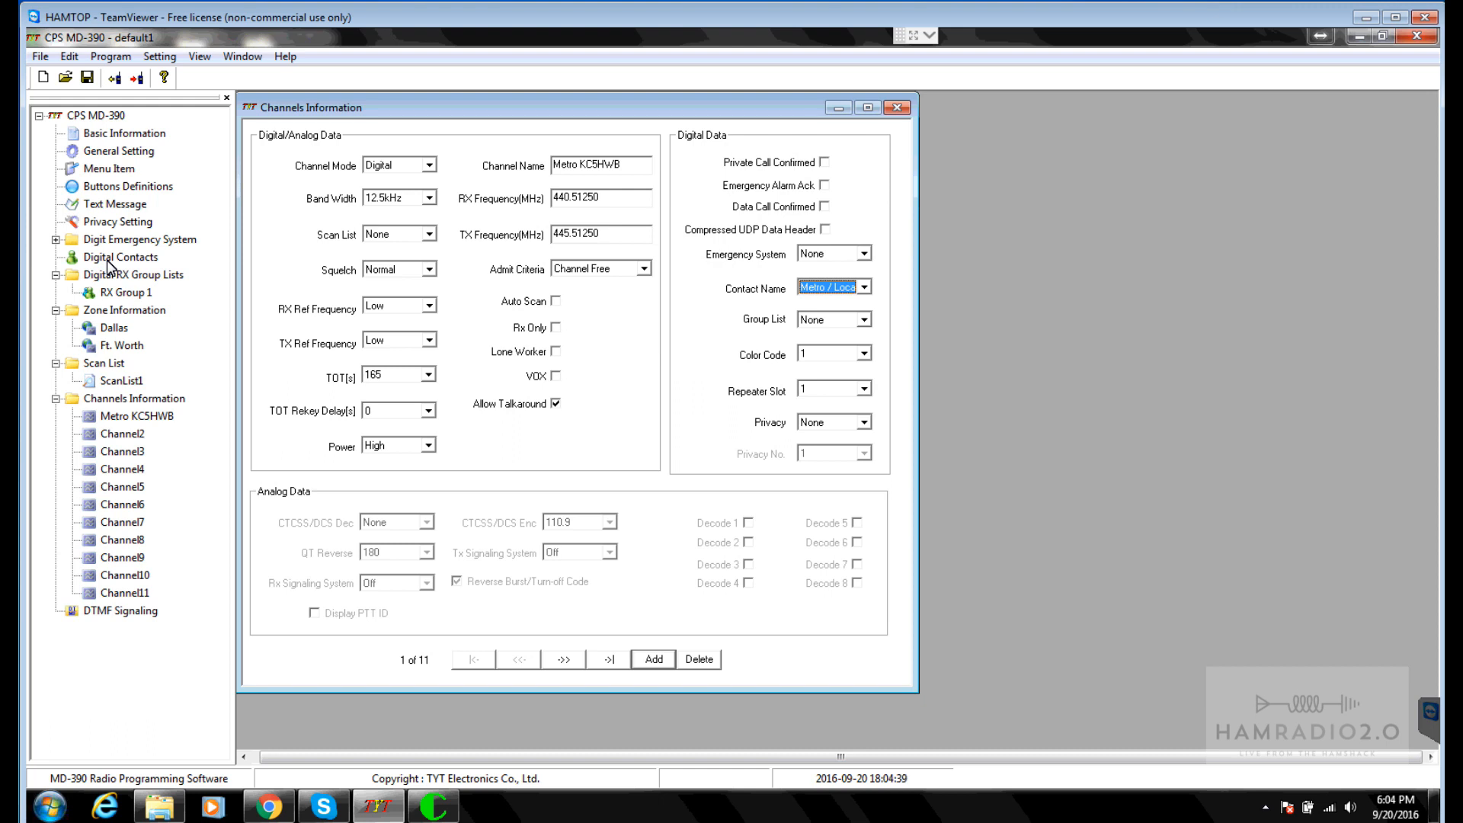
click(824, 319)
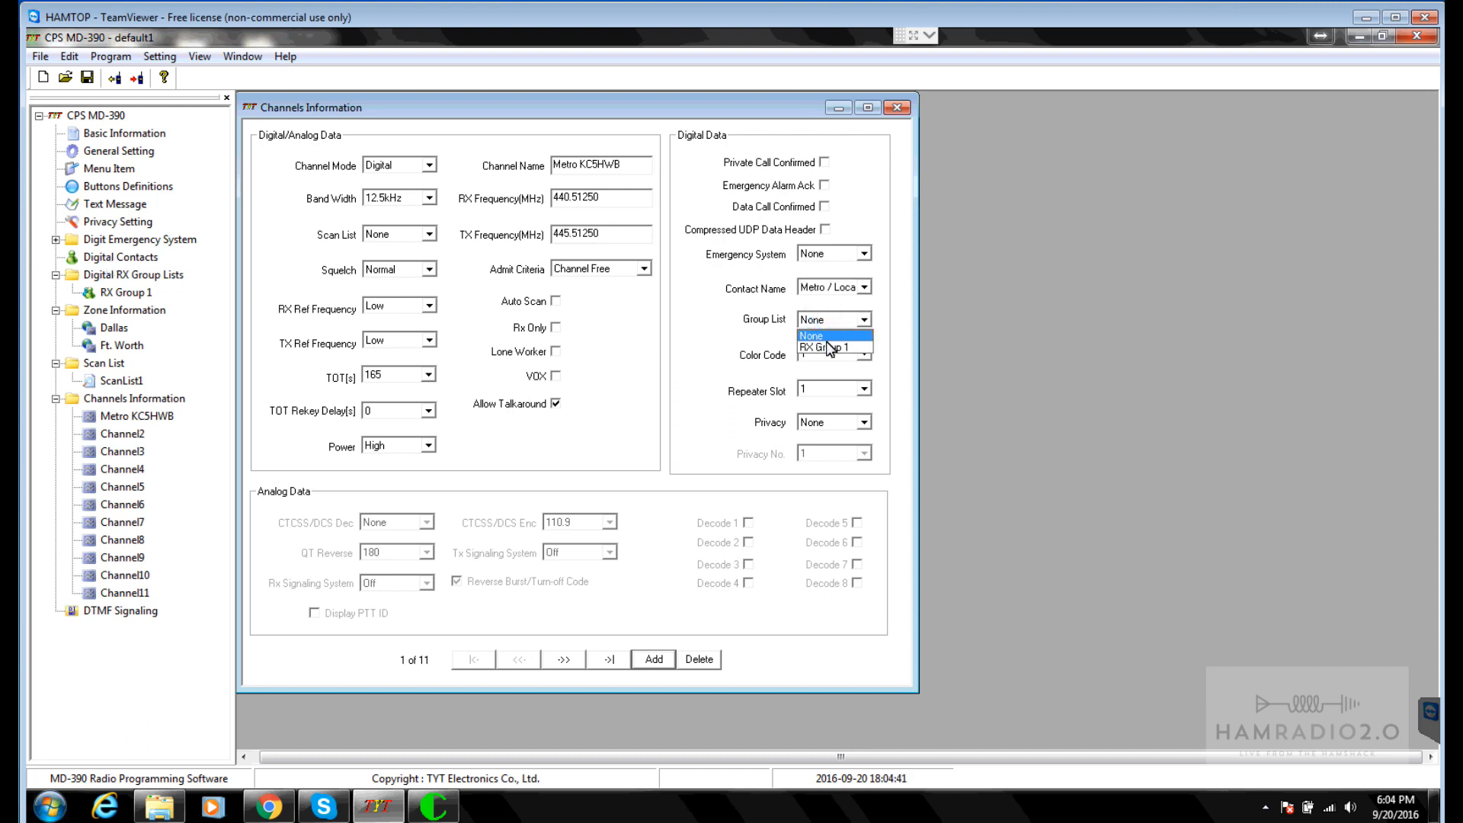
click(828, 347)
Step: Review the available color codes and set the Metro channel to color code 1 and repeater slot 1
click(828, 355)
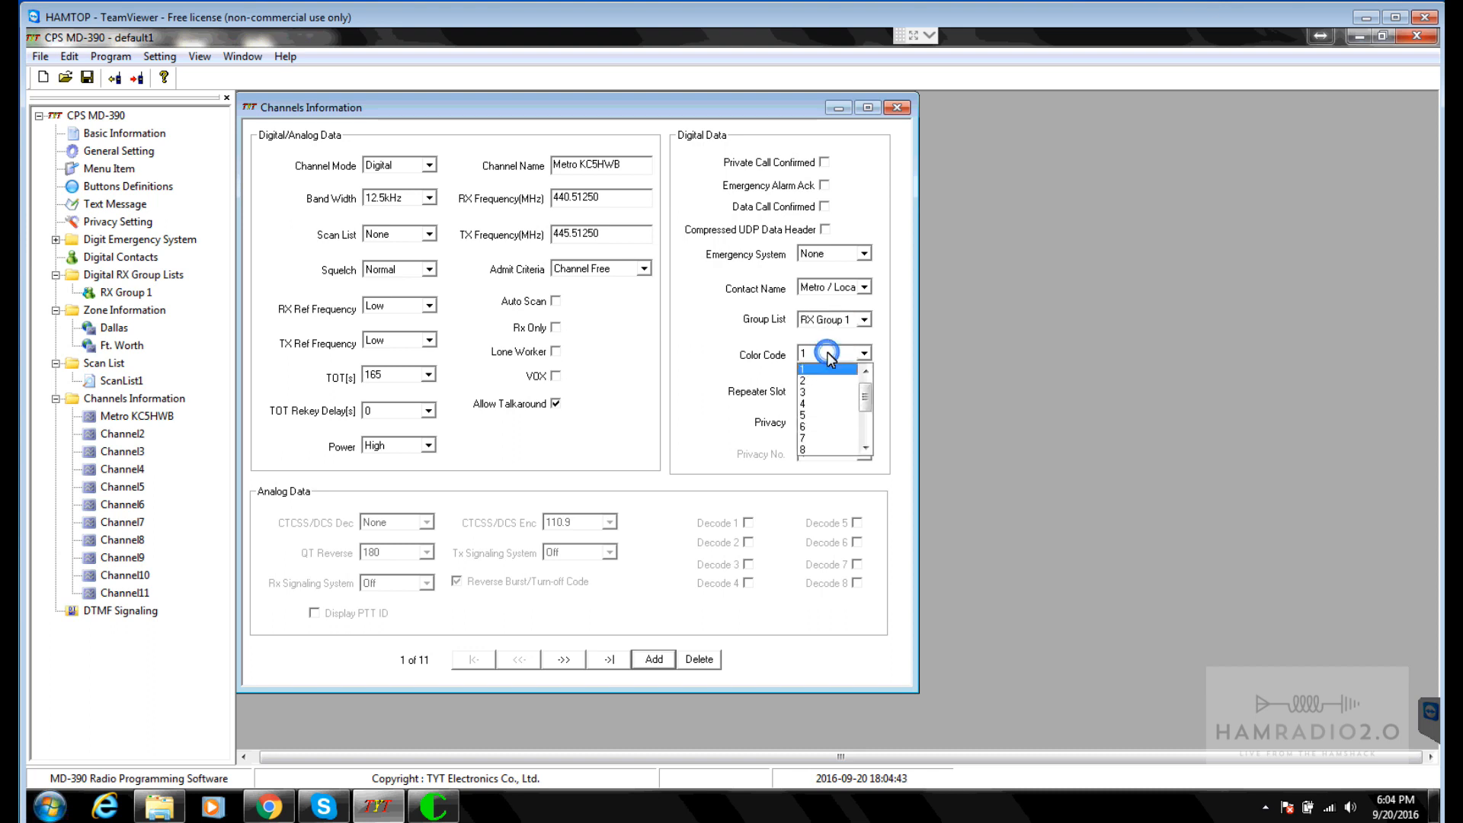
click(870, 429)
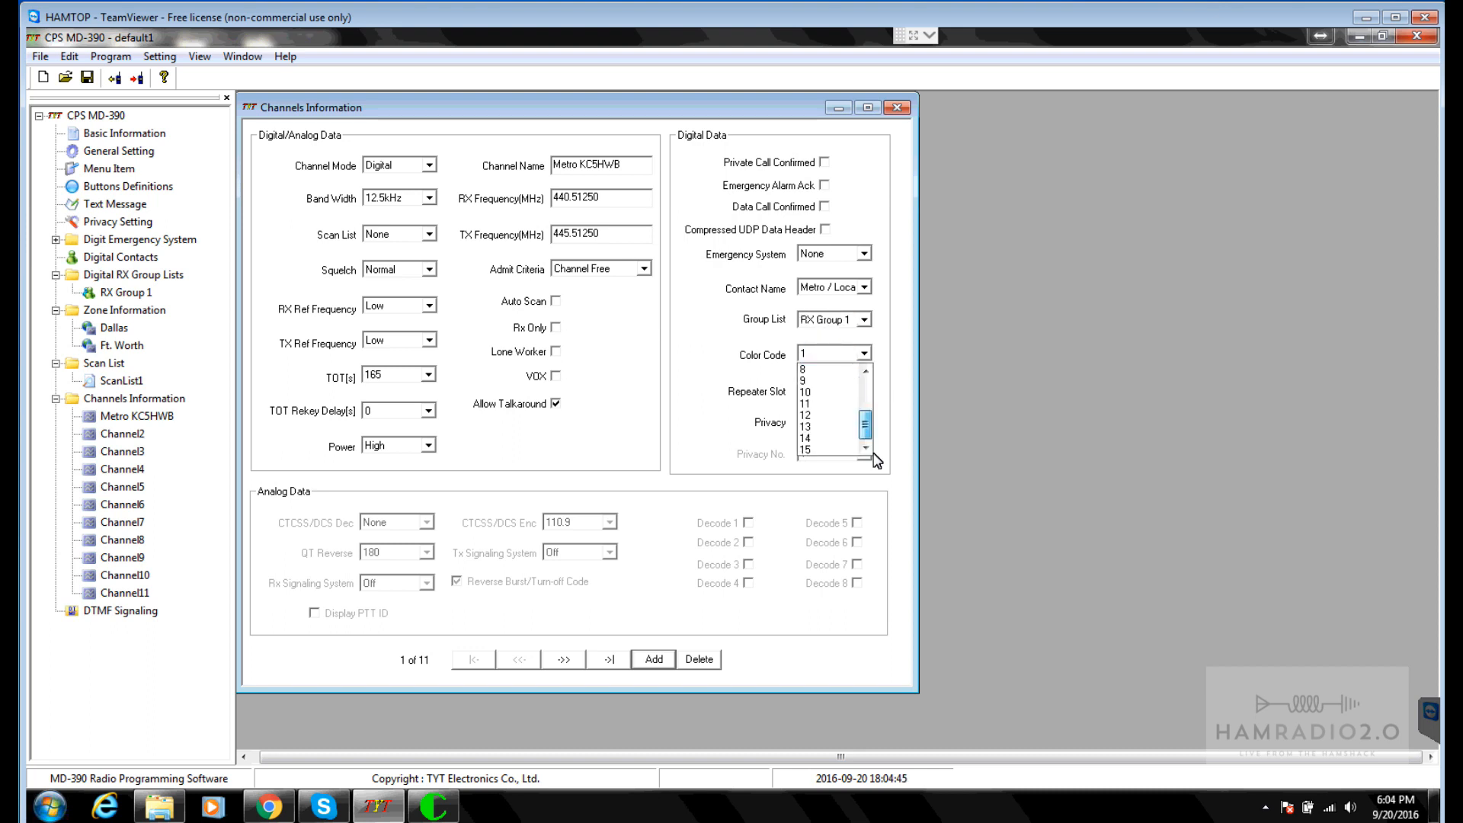
drag(863, 415, 858, 369)
click(818, 370)
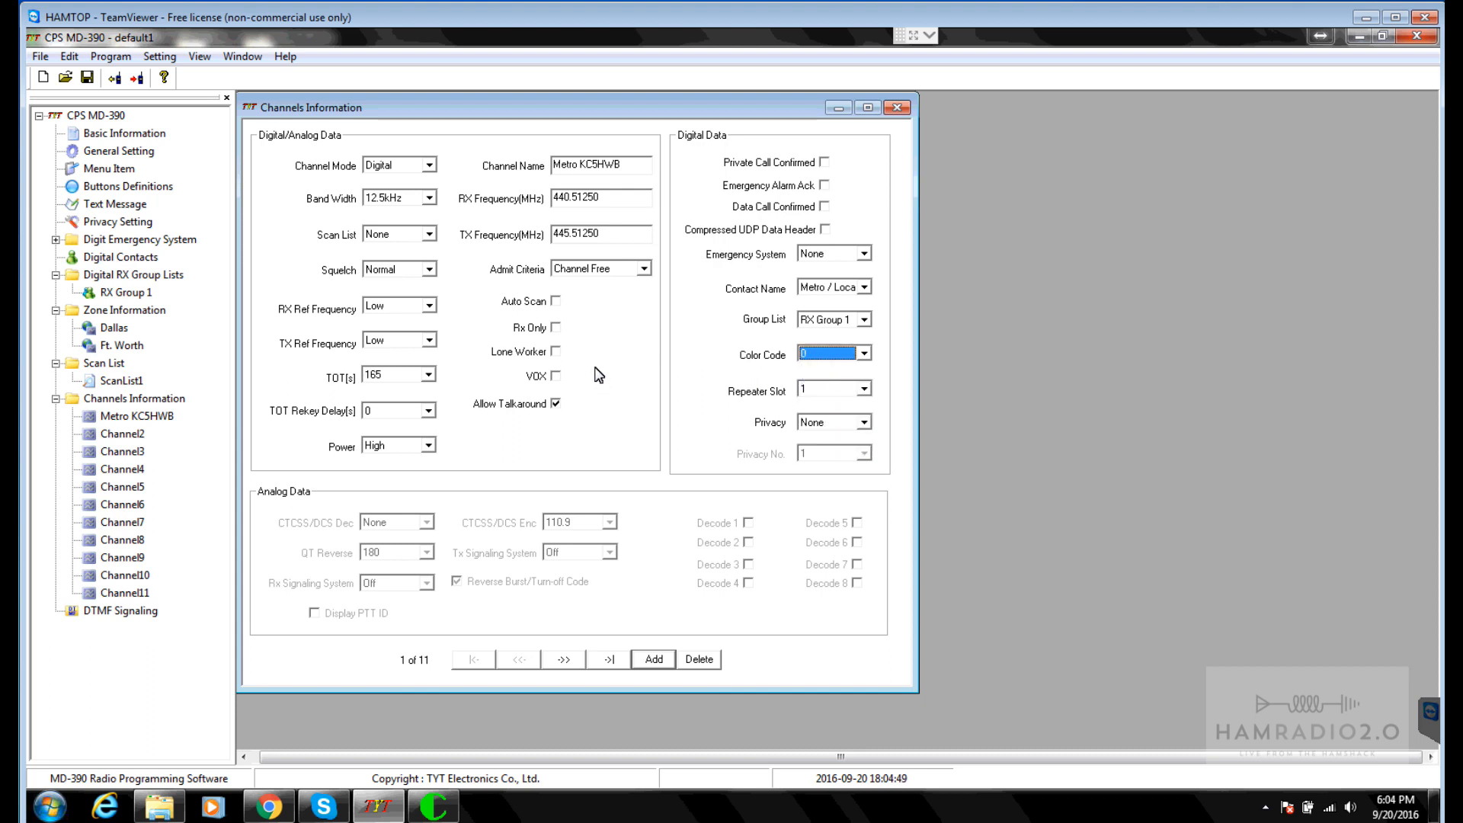
click(866, 361)
click(864, 431)
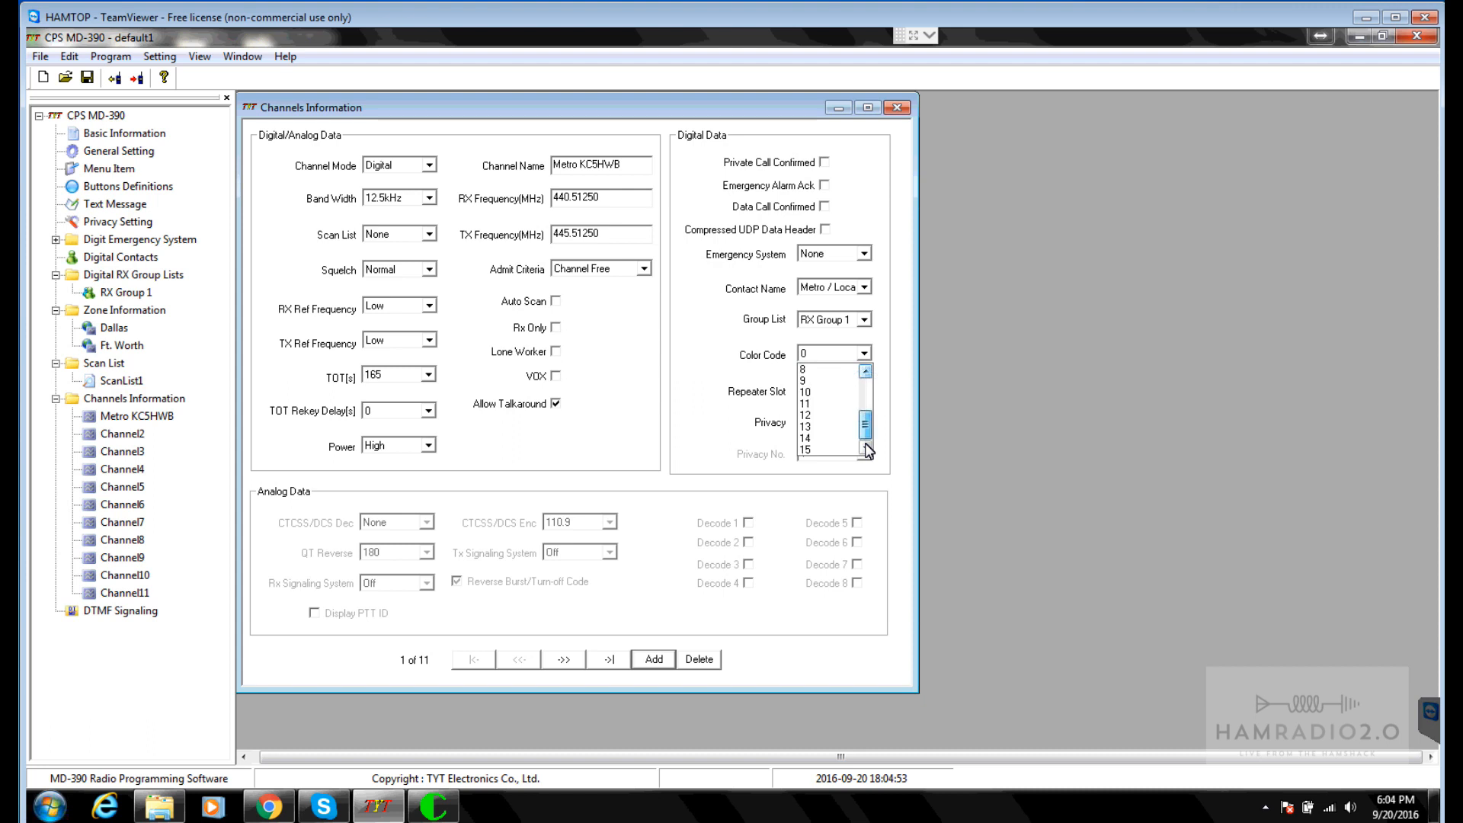
drag(865, 427, 867, 387)
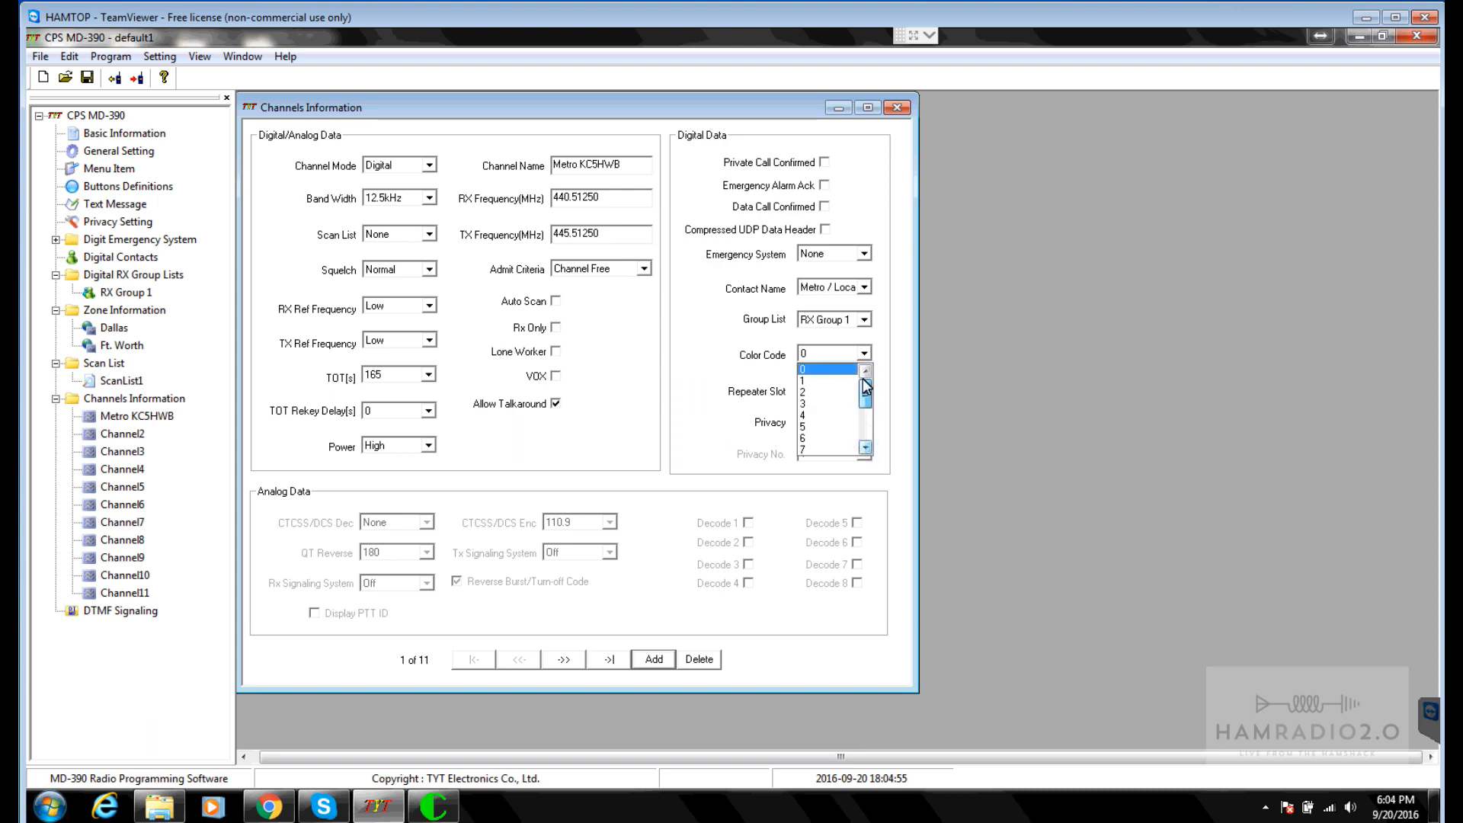
click(815, 380)
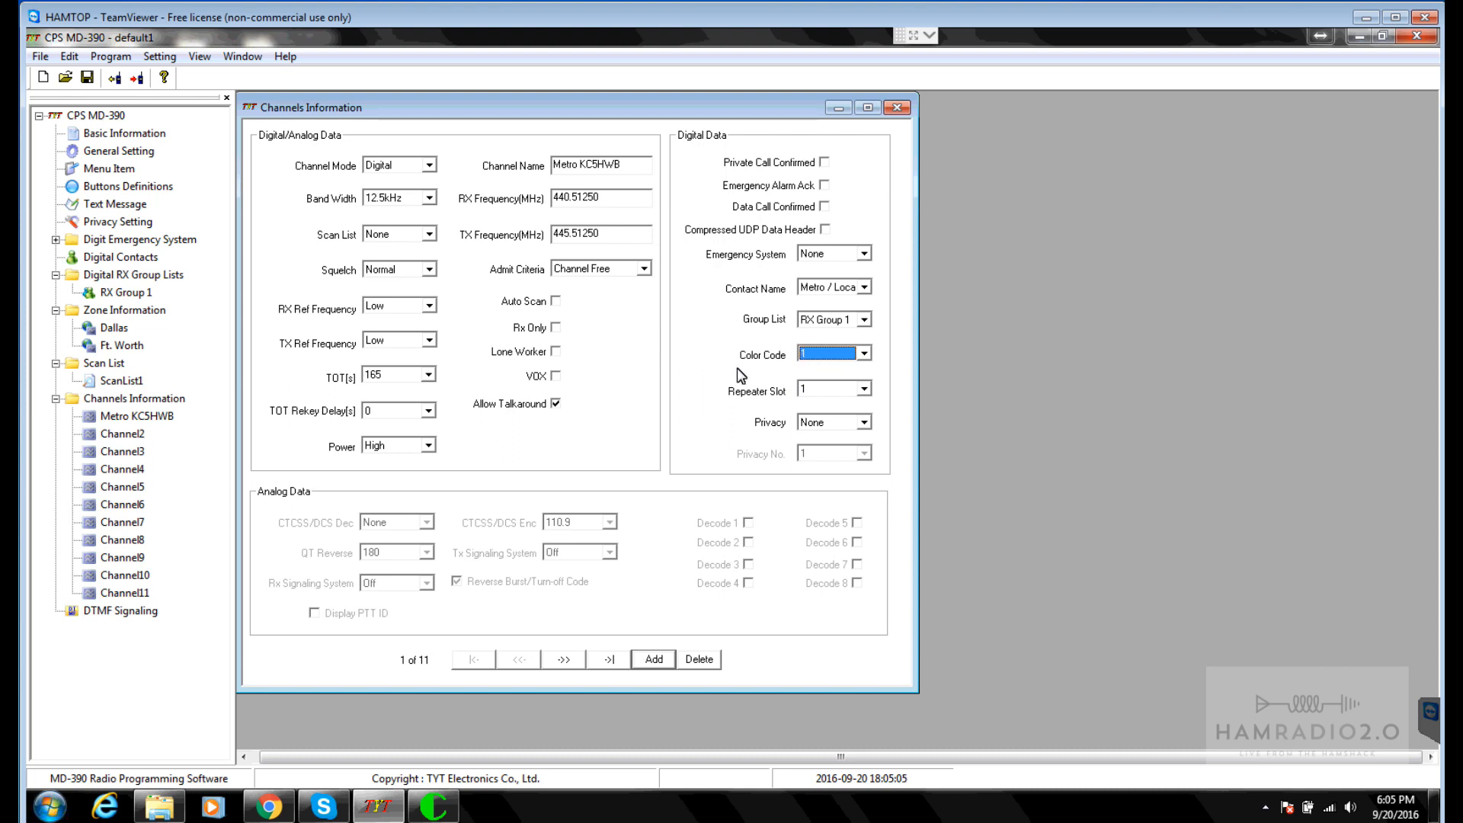
click(864, 390)
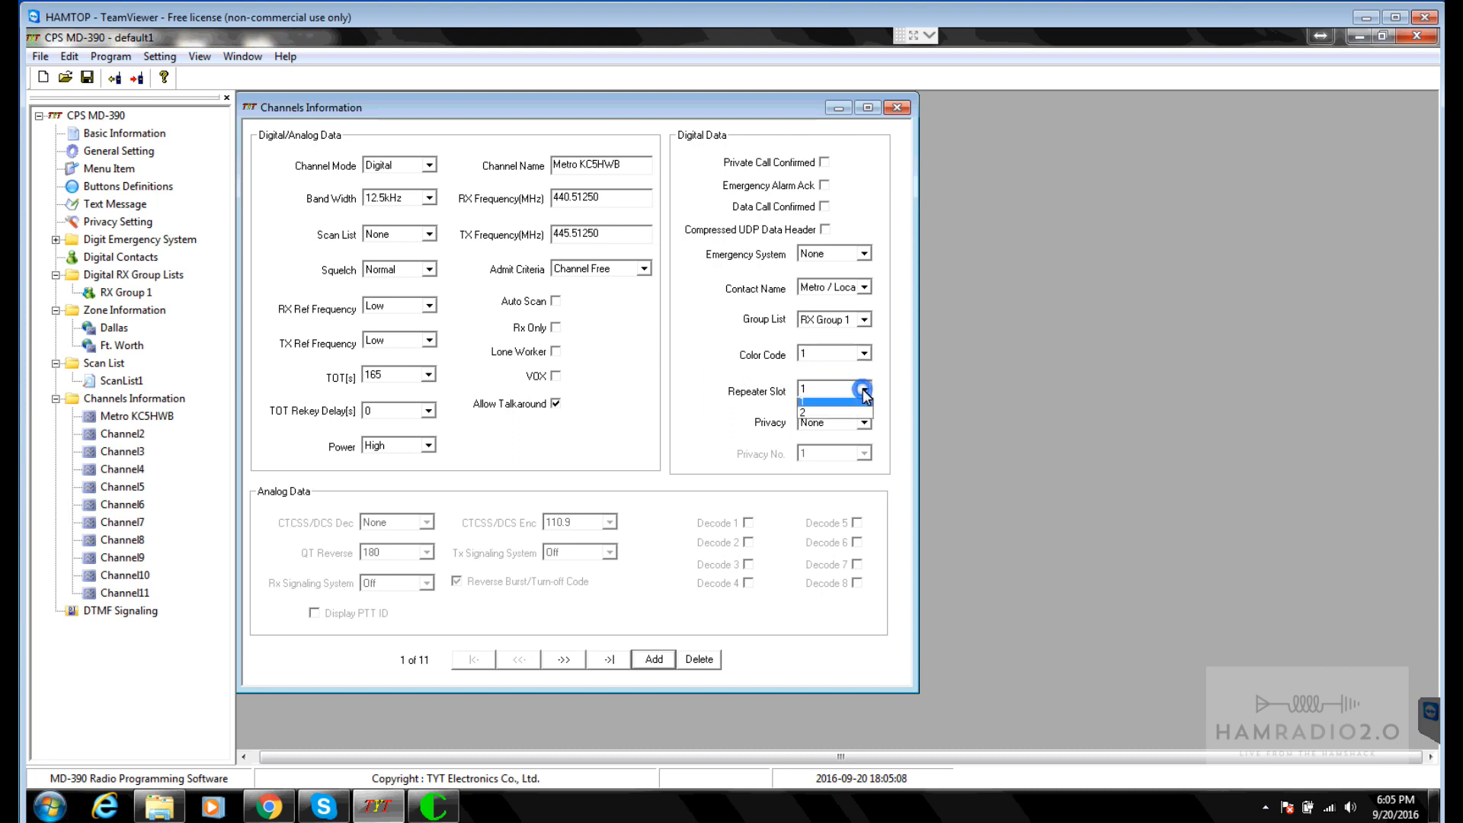
click(816, 404)
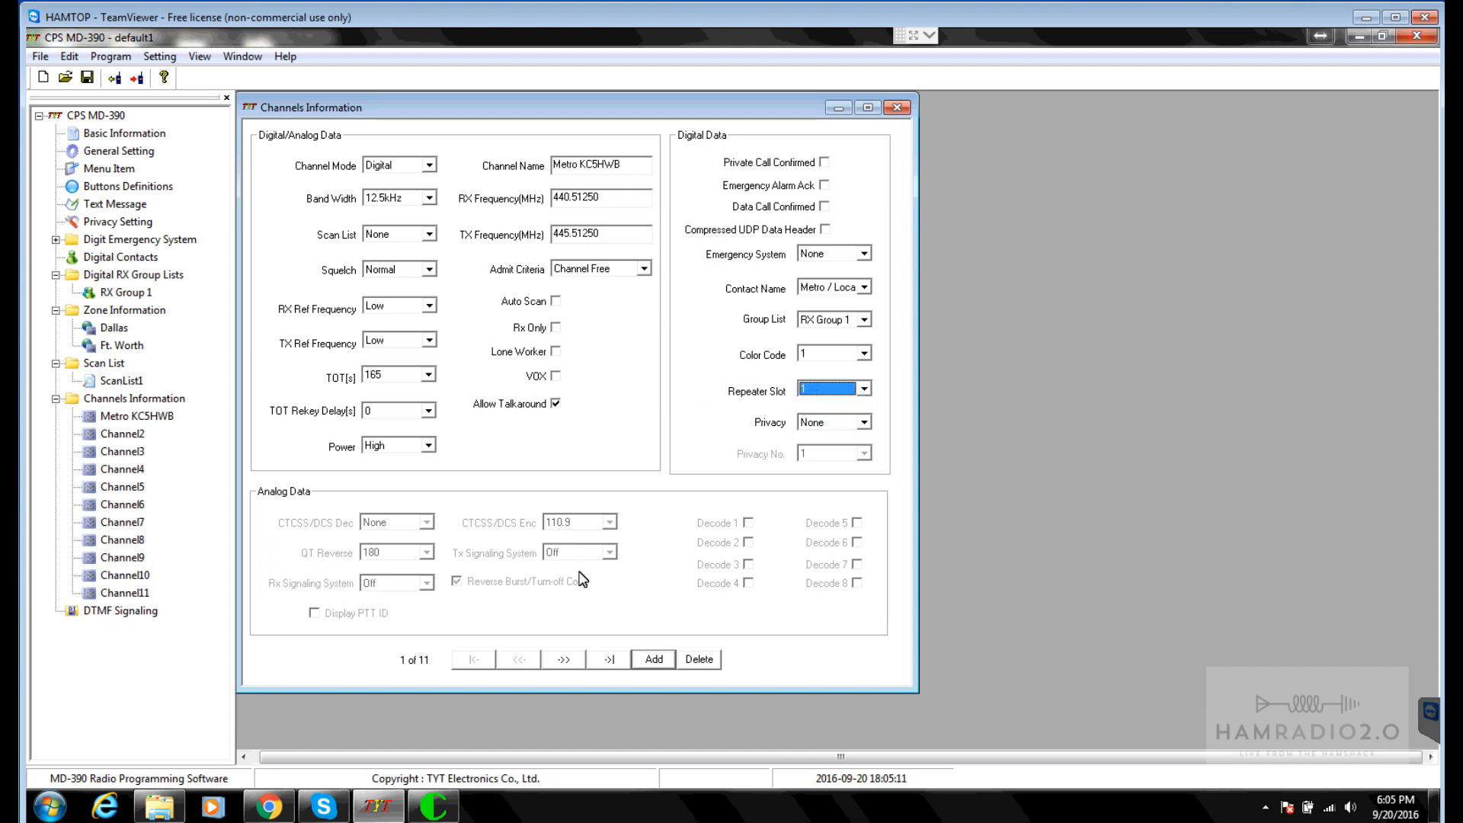
Step: Switch to the CS800 Customer Programming Software and examine digital channel DCH 1's contact, Tx Admit, time-out and slot options
click(432, 811)
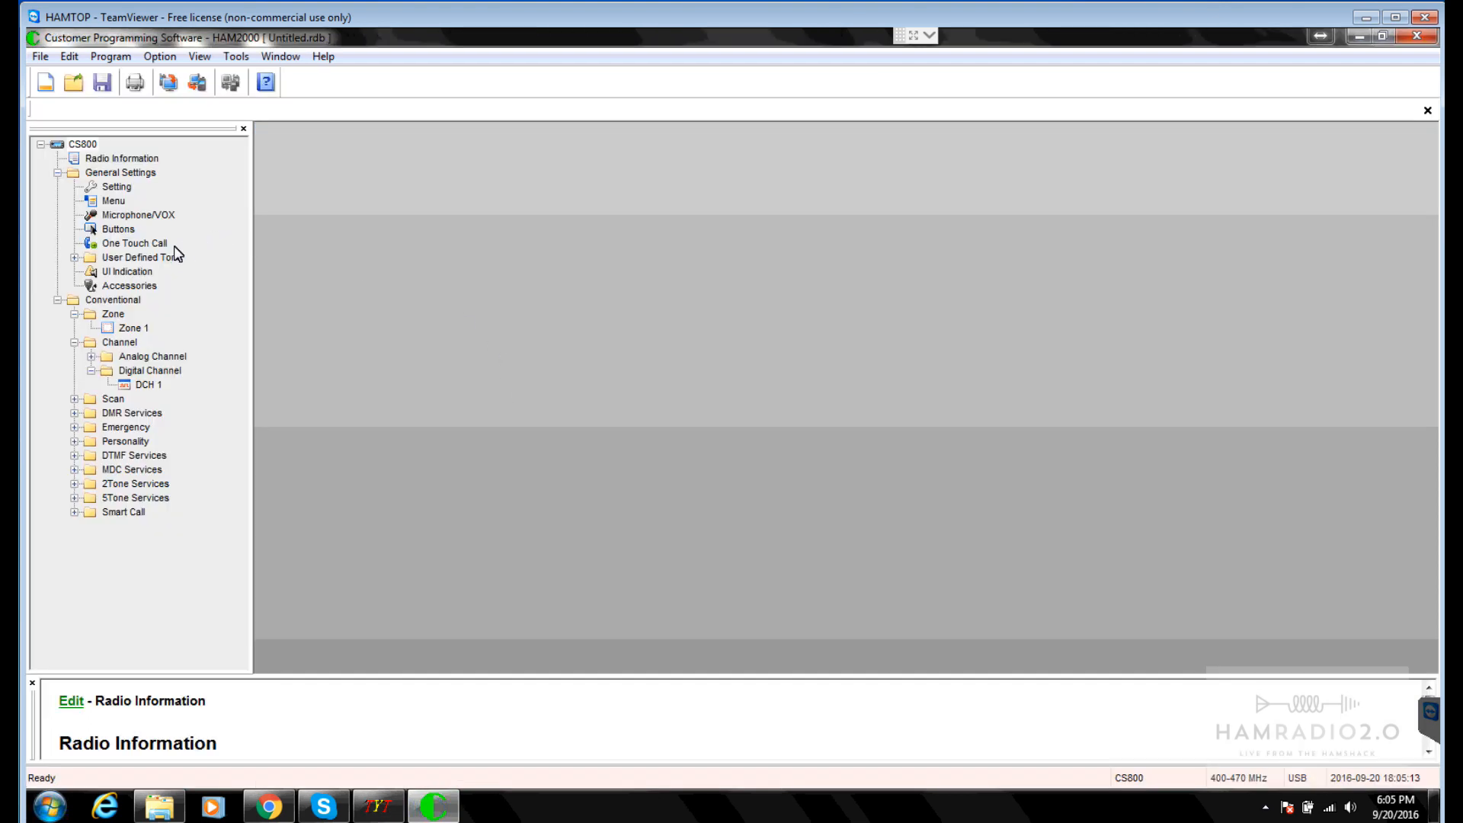
click(147, 386)
double_click(150, 386)
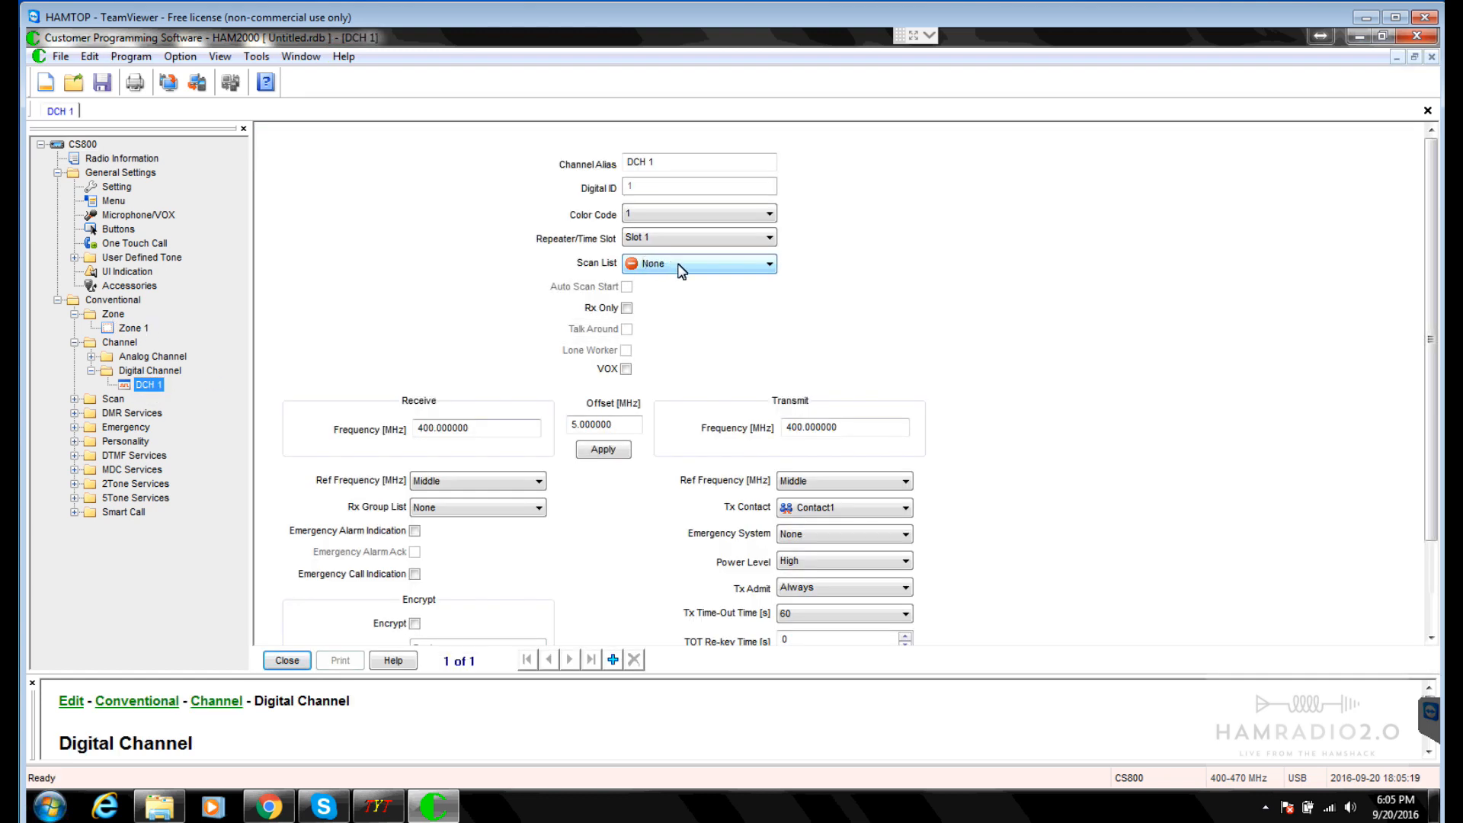
click(901, 322)
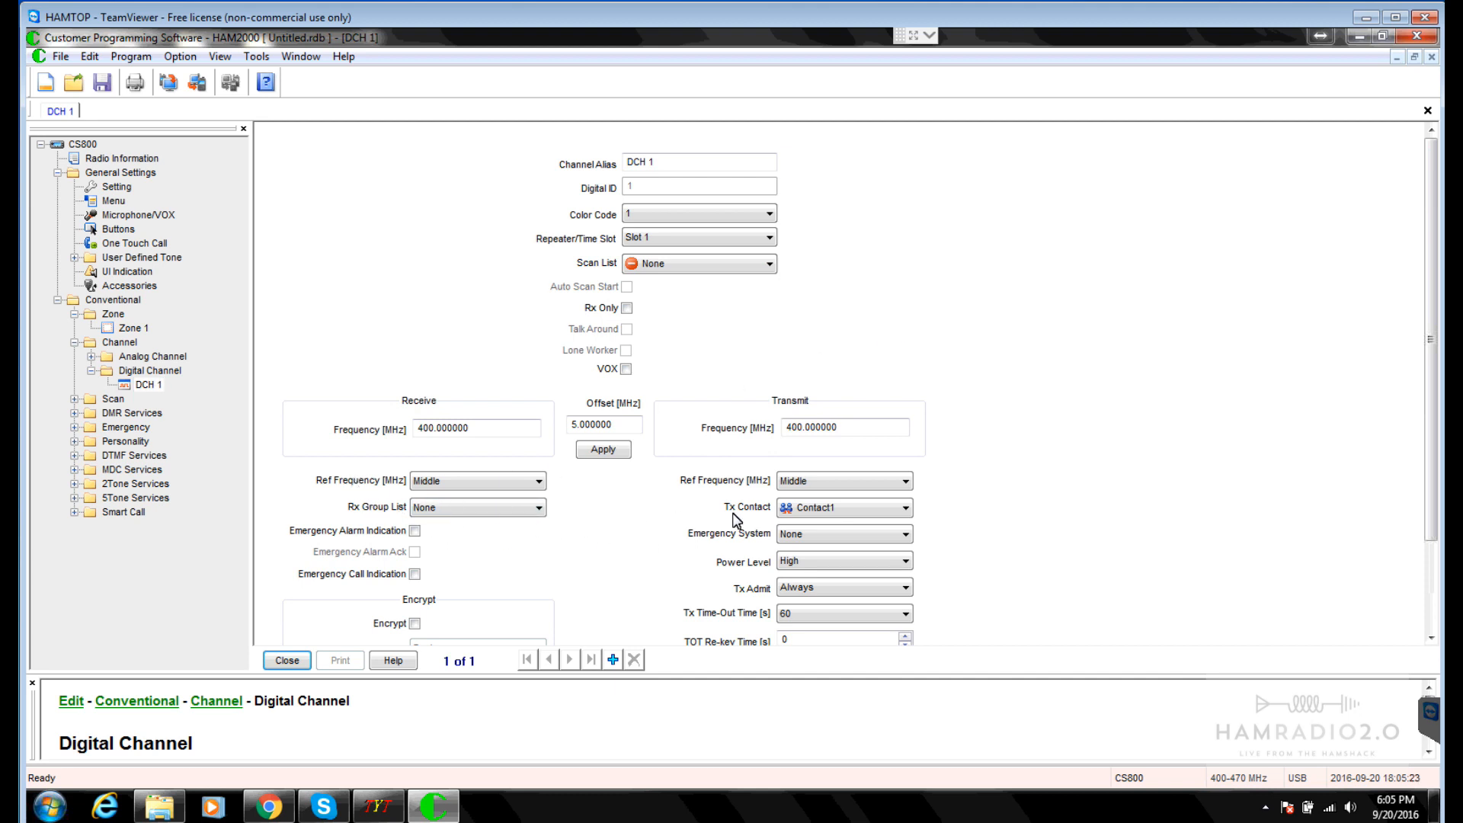
click(834, 508)
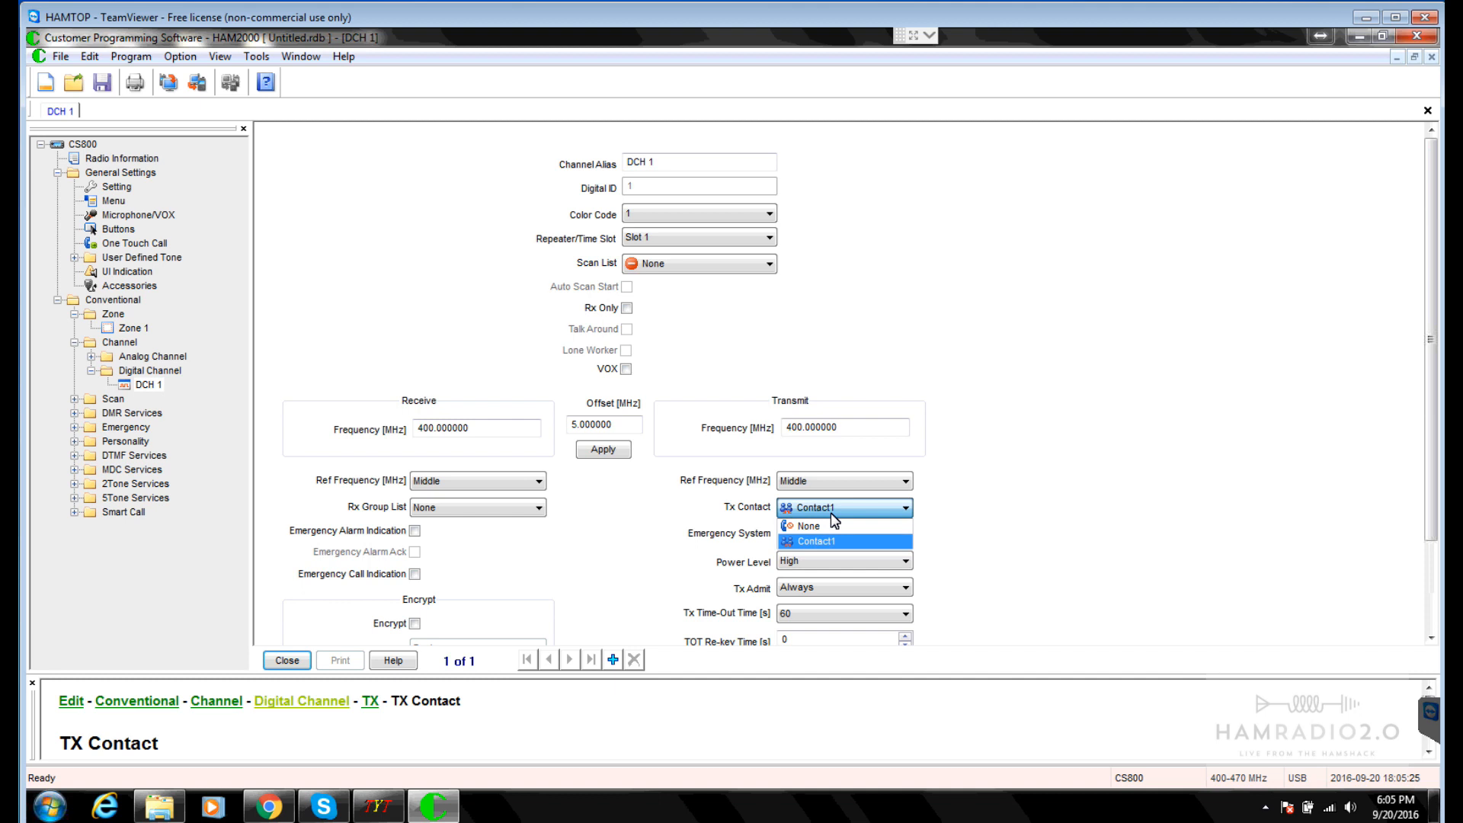
click(626, 538)
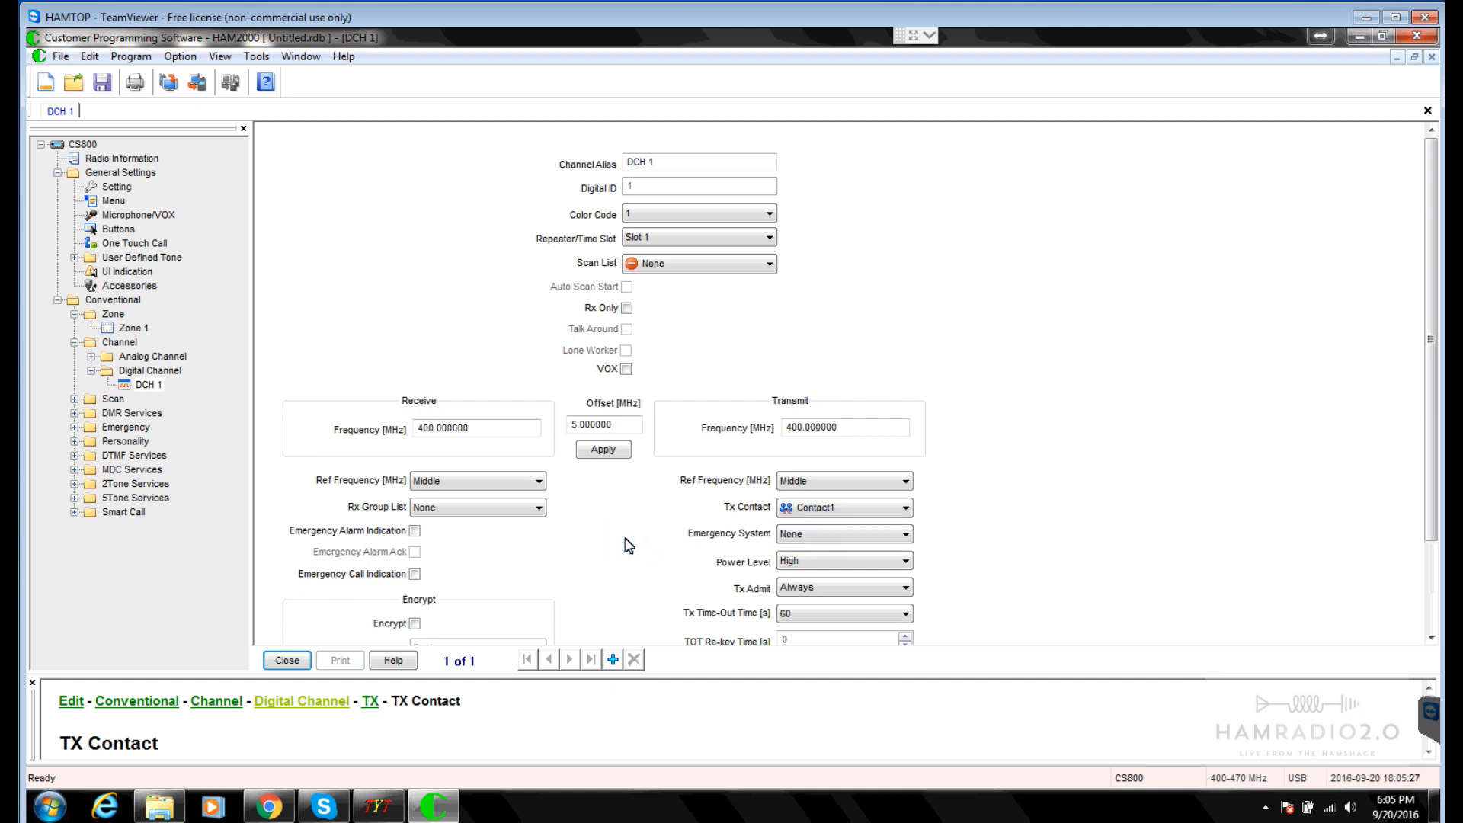
click(852, 588)
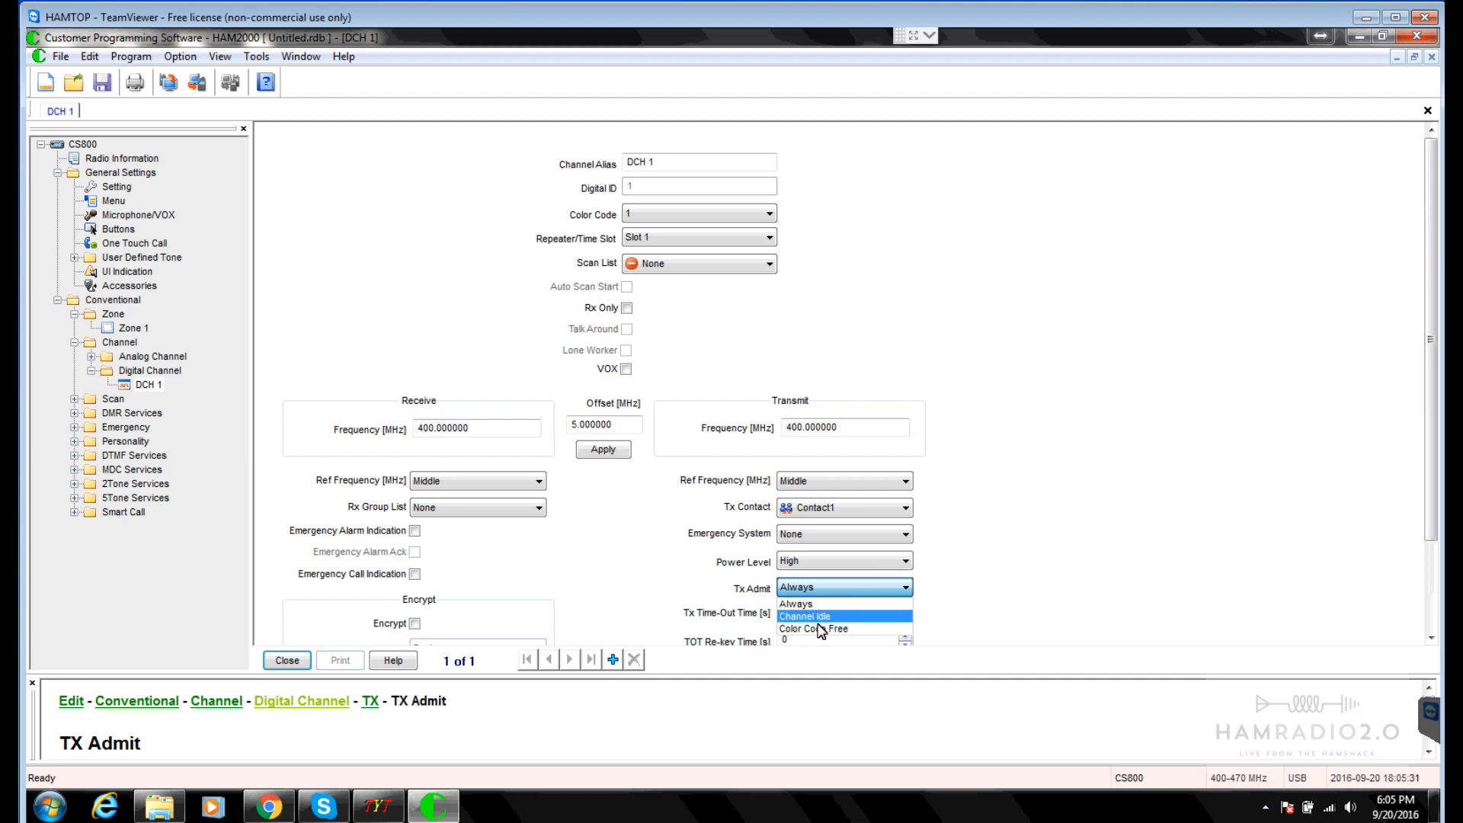
click(1118, 538)
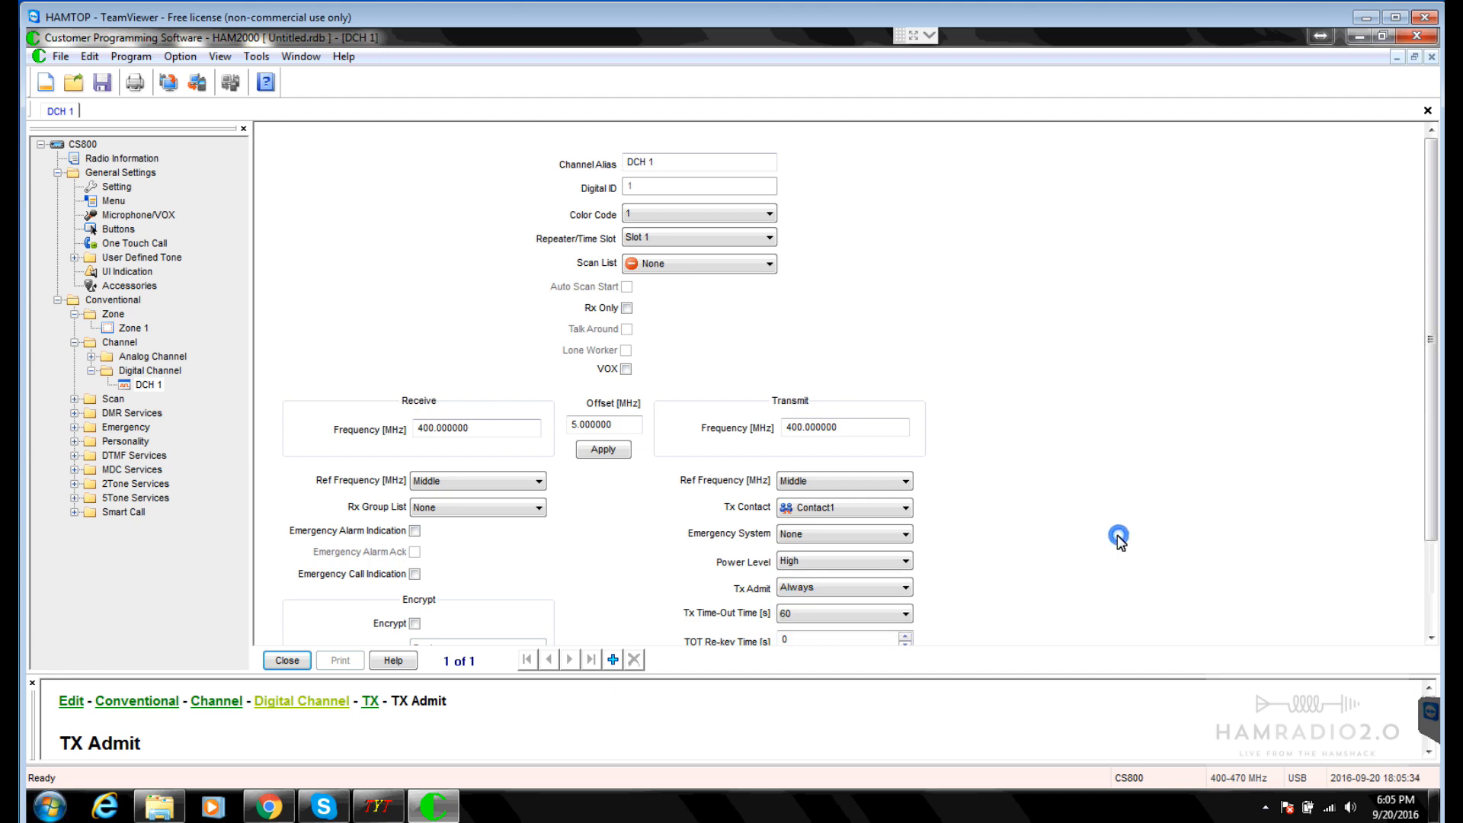
click(862, 614)
click(862, 615)
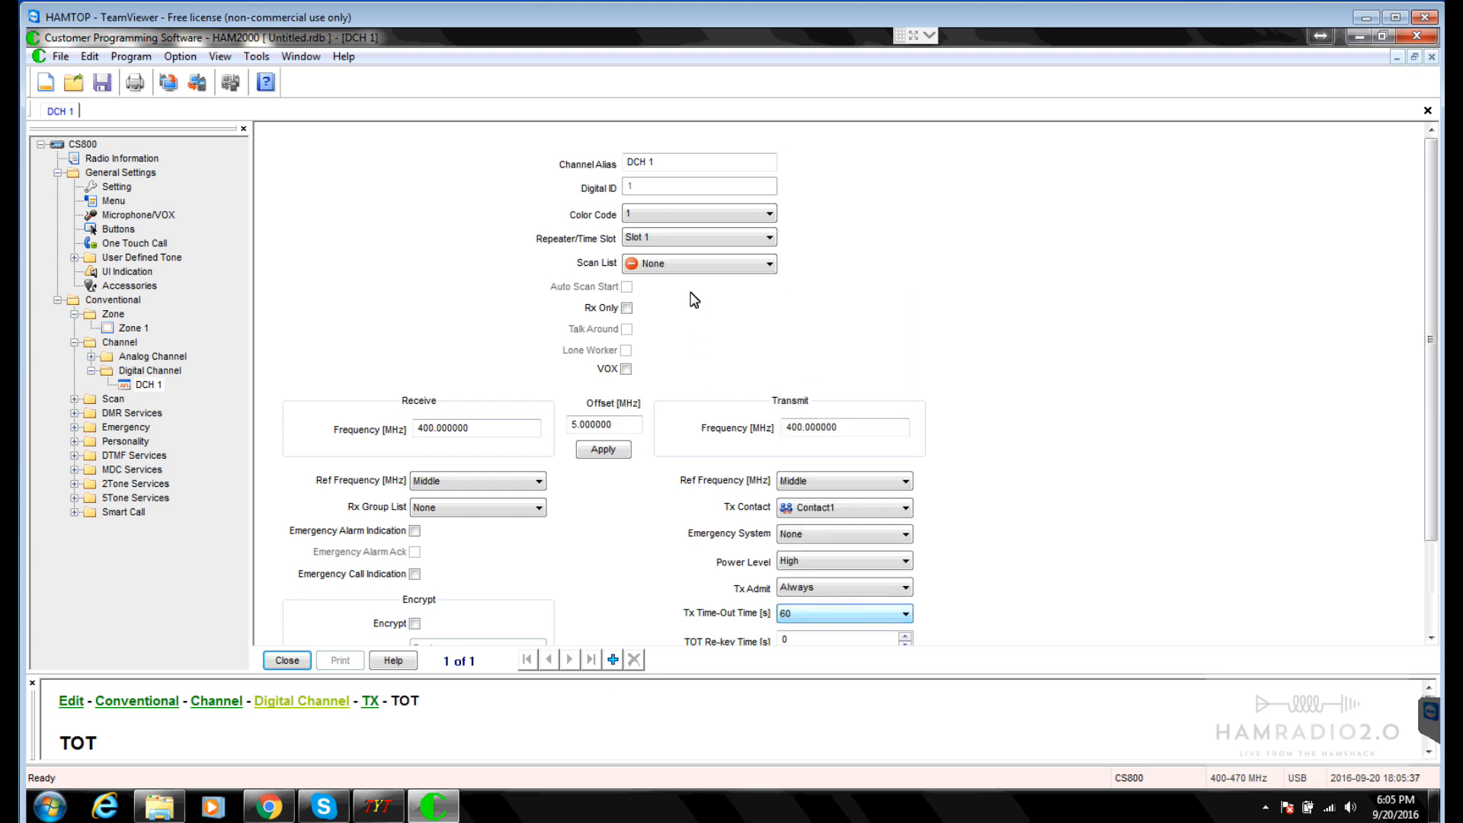
click(655, 237)
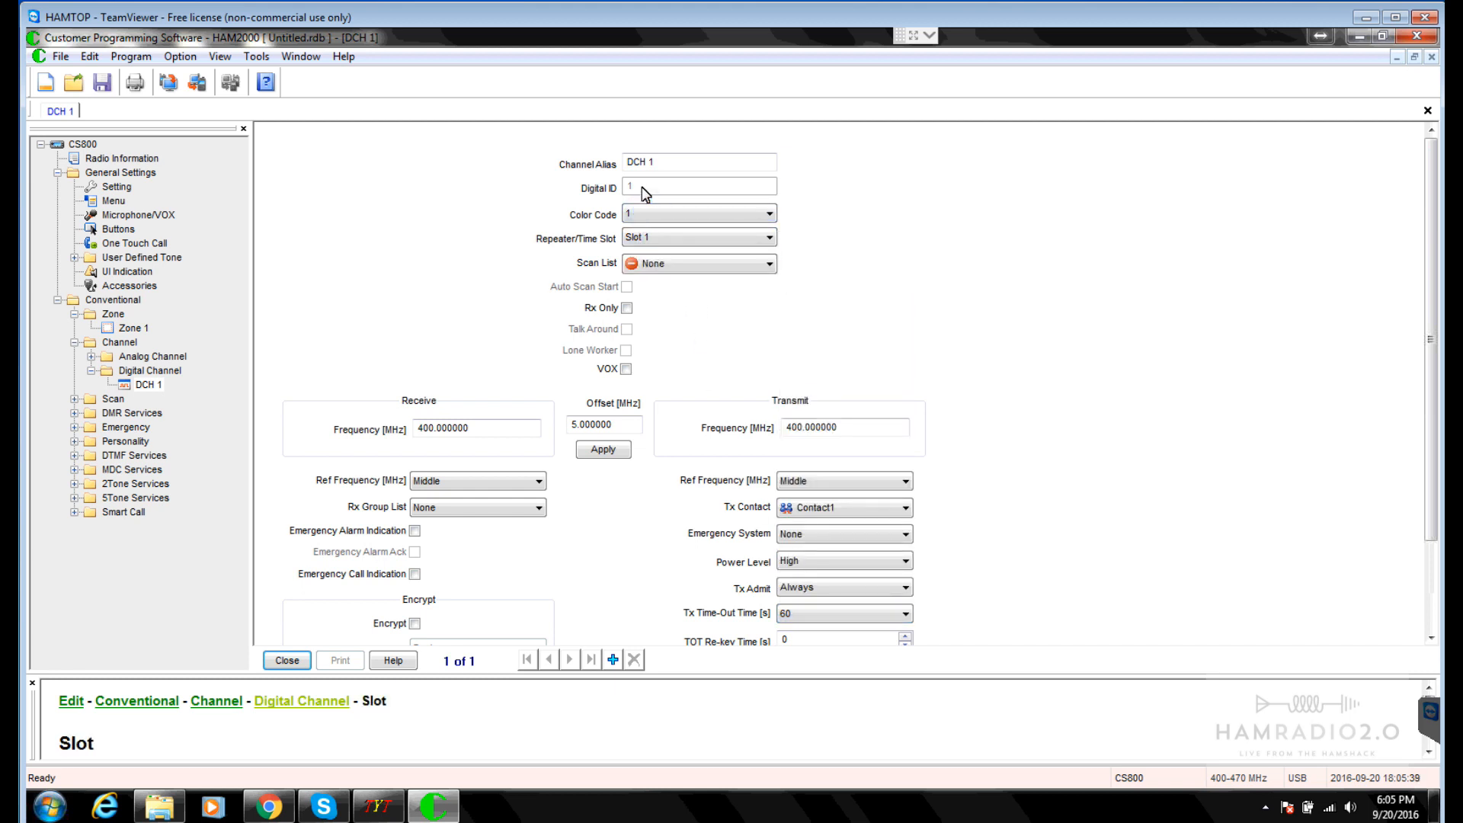
click(659, 163)
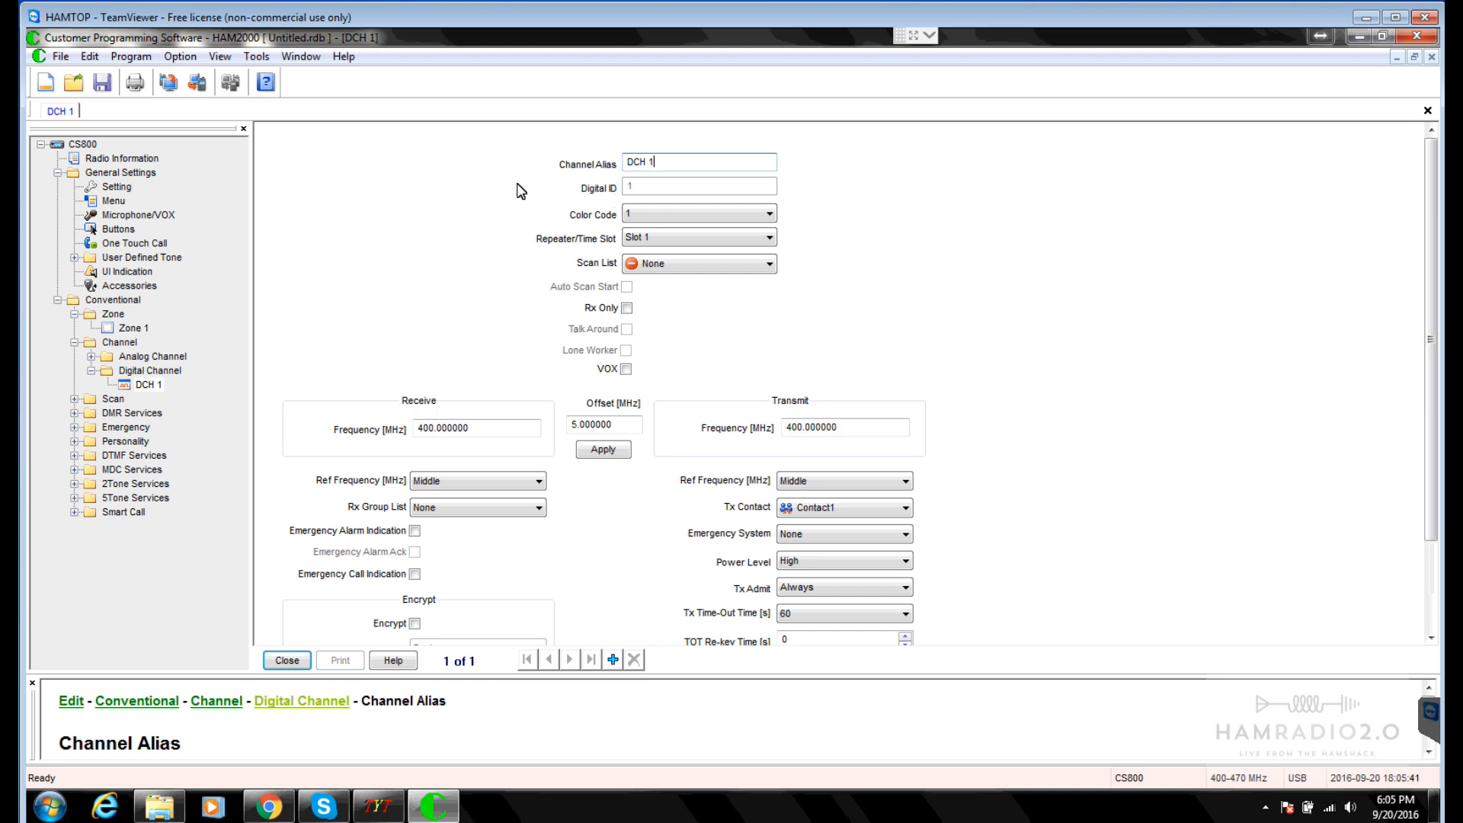
Step: Enter the operator's radio ID in the CS800's general settings
click(112, 187)
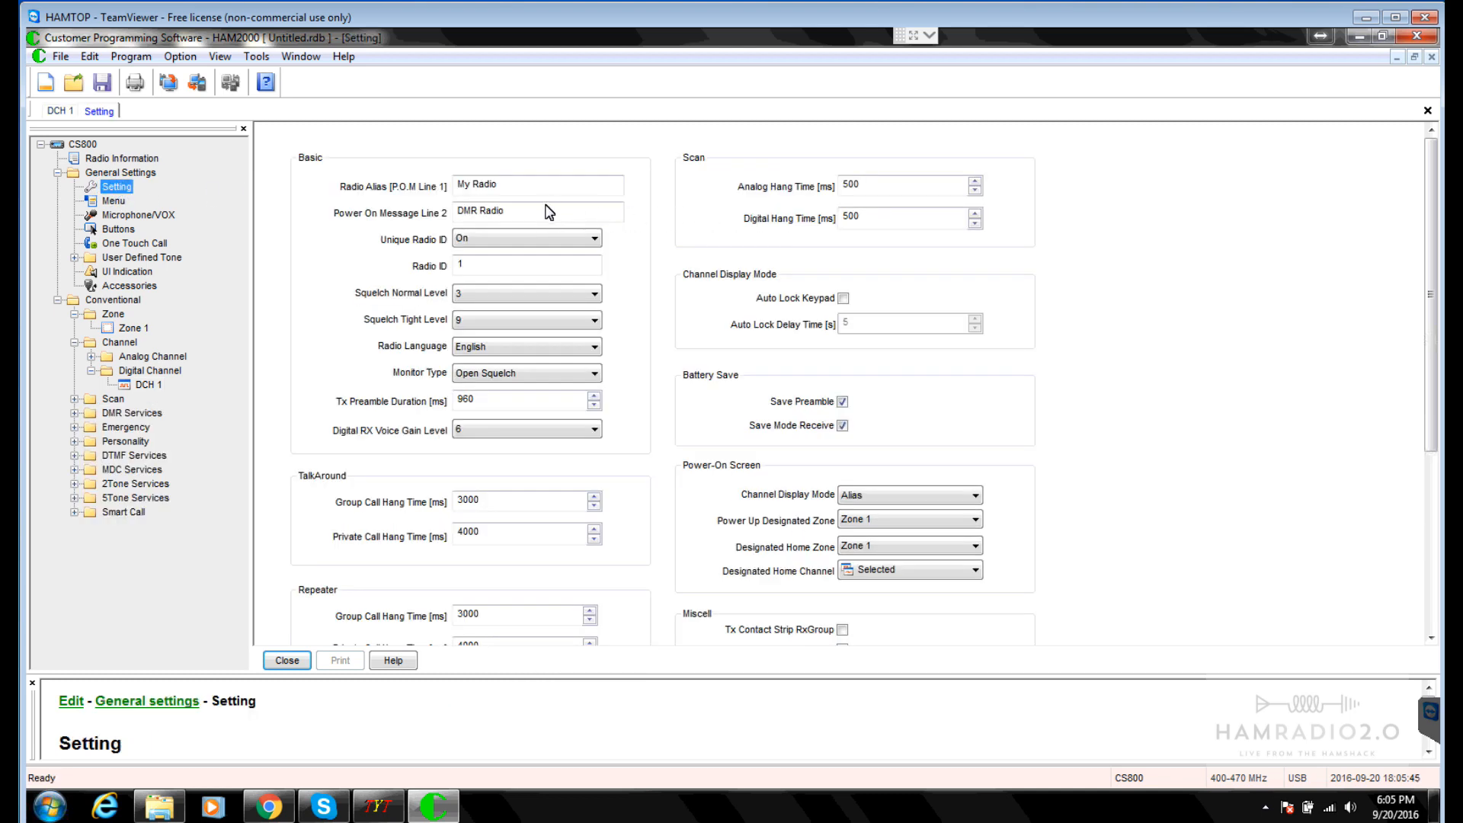
click(517, 263)
text(3148141)
click(664, 351)
Step: Examine the digital ID and channel alias of digital channel DCH 1
click(144, 385)
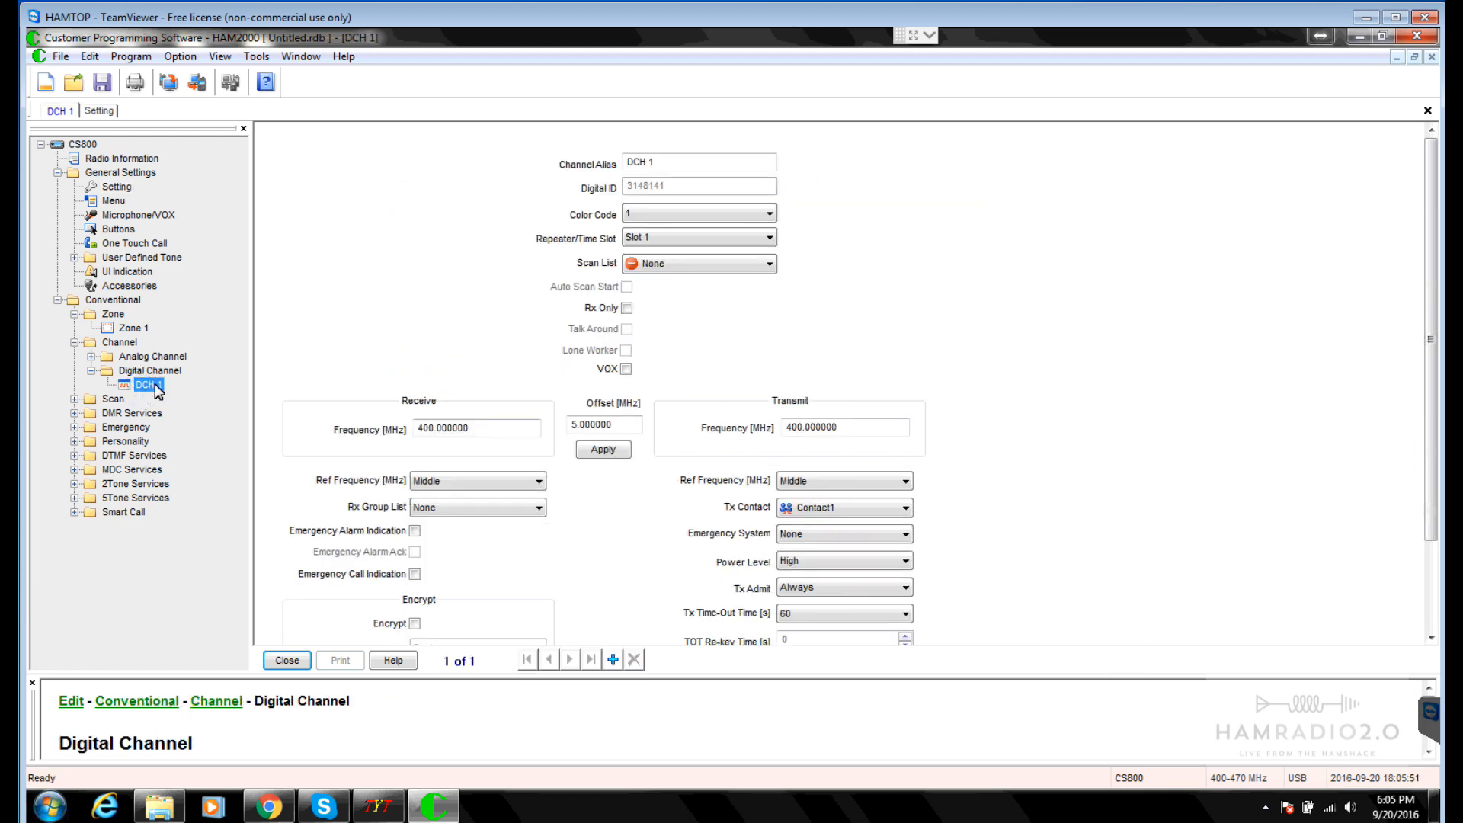
click(678, 185)
click(678, 163)
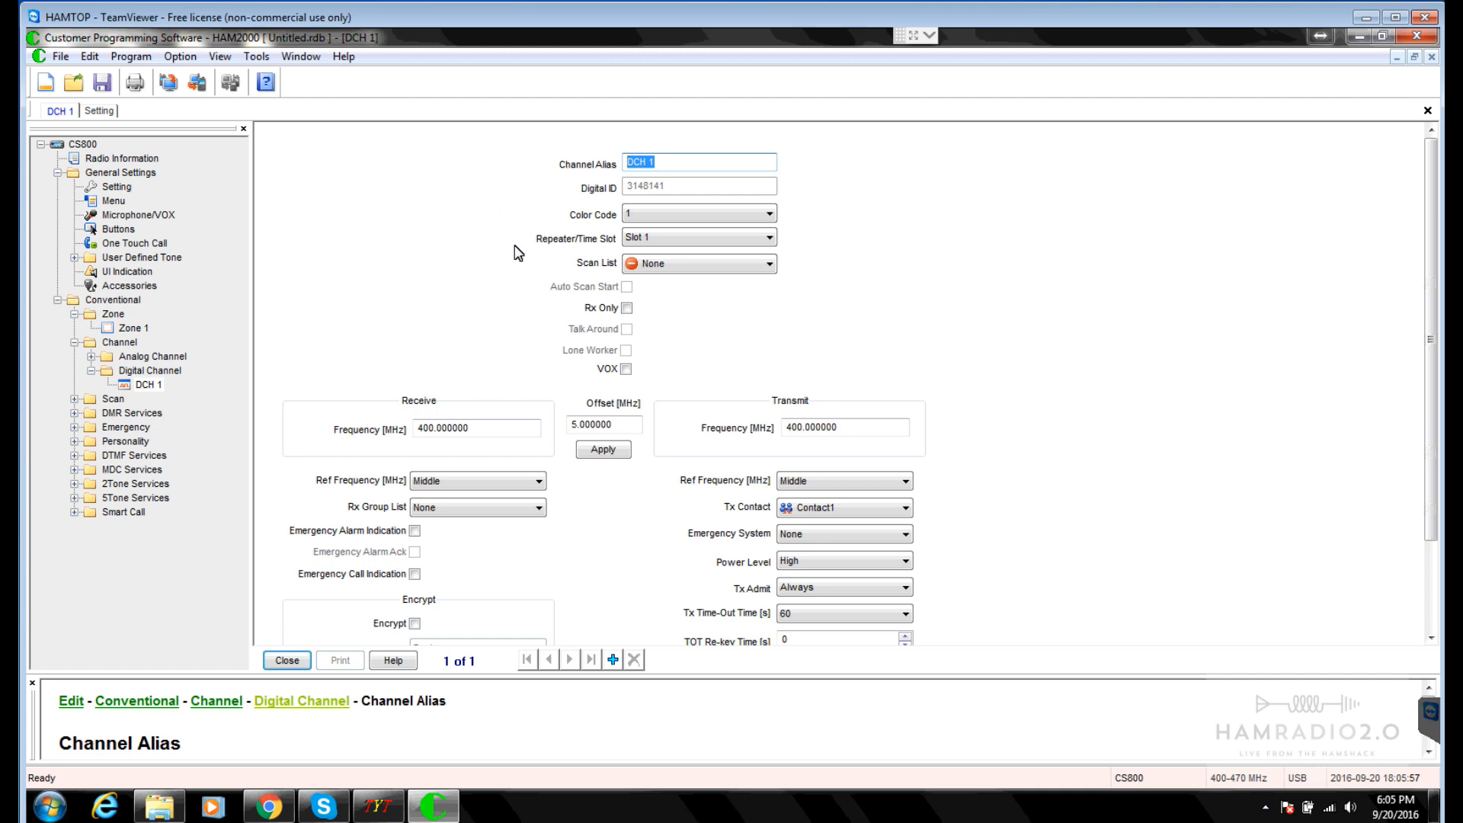
Step: Switch to the CPS MD-390 software and set the Metro channel's repeater slot to 2
click(379, 806)
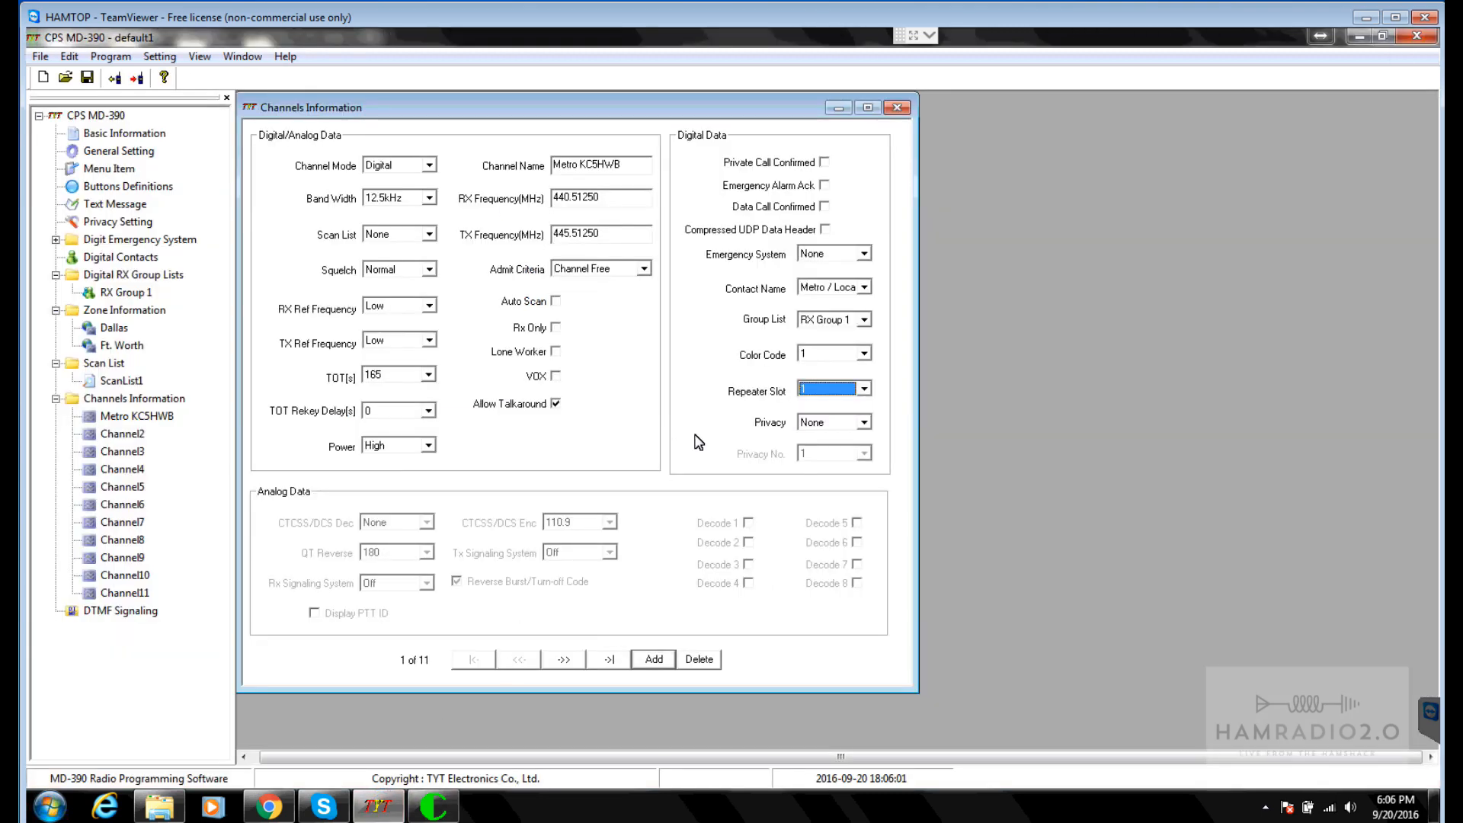
click(814, 390)
click(815, 411)
Step: Copy the Metro KC5HWB channel and paste its settings onto Channel2
click(122, 416)
right_click(127, 417)
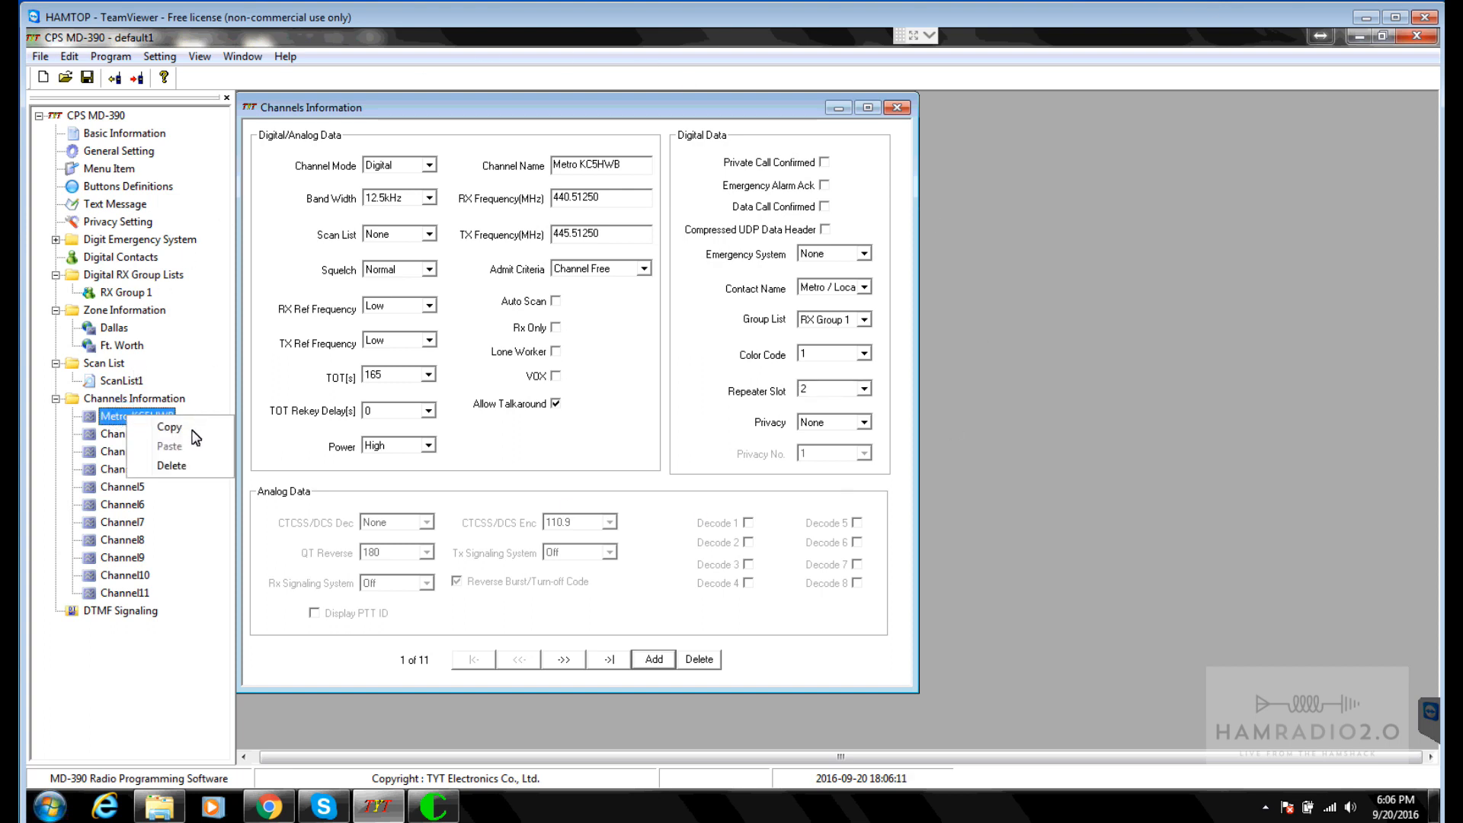
click(191, 428)
click(139, 438)
right_click(139, 438)
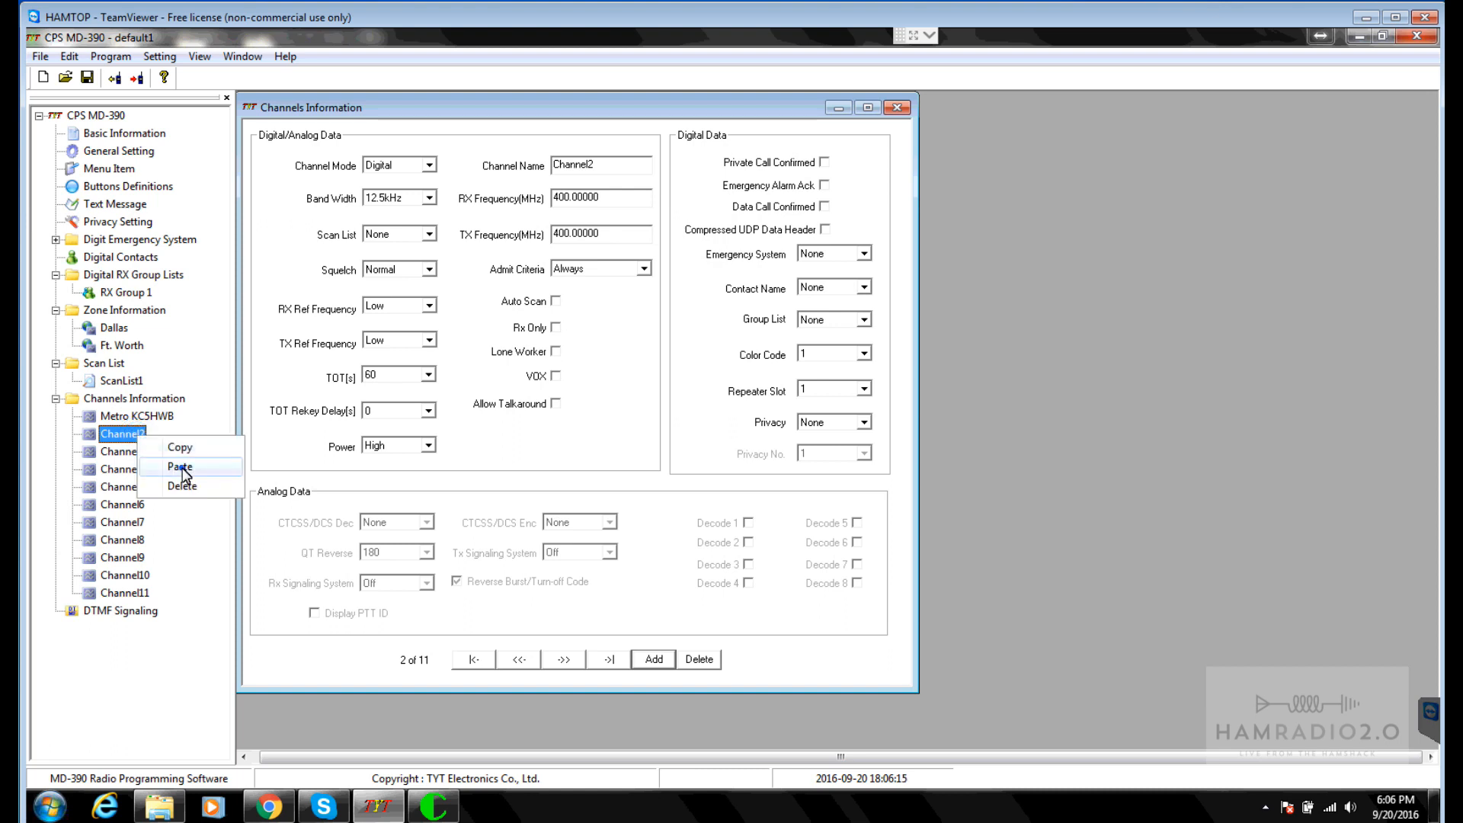
click(182, 467)
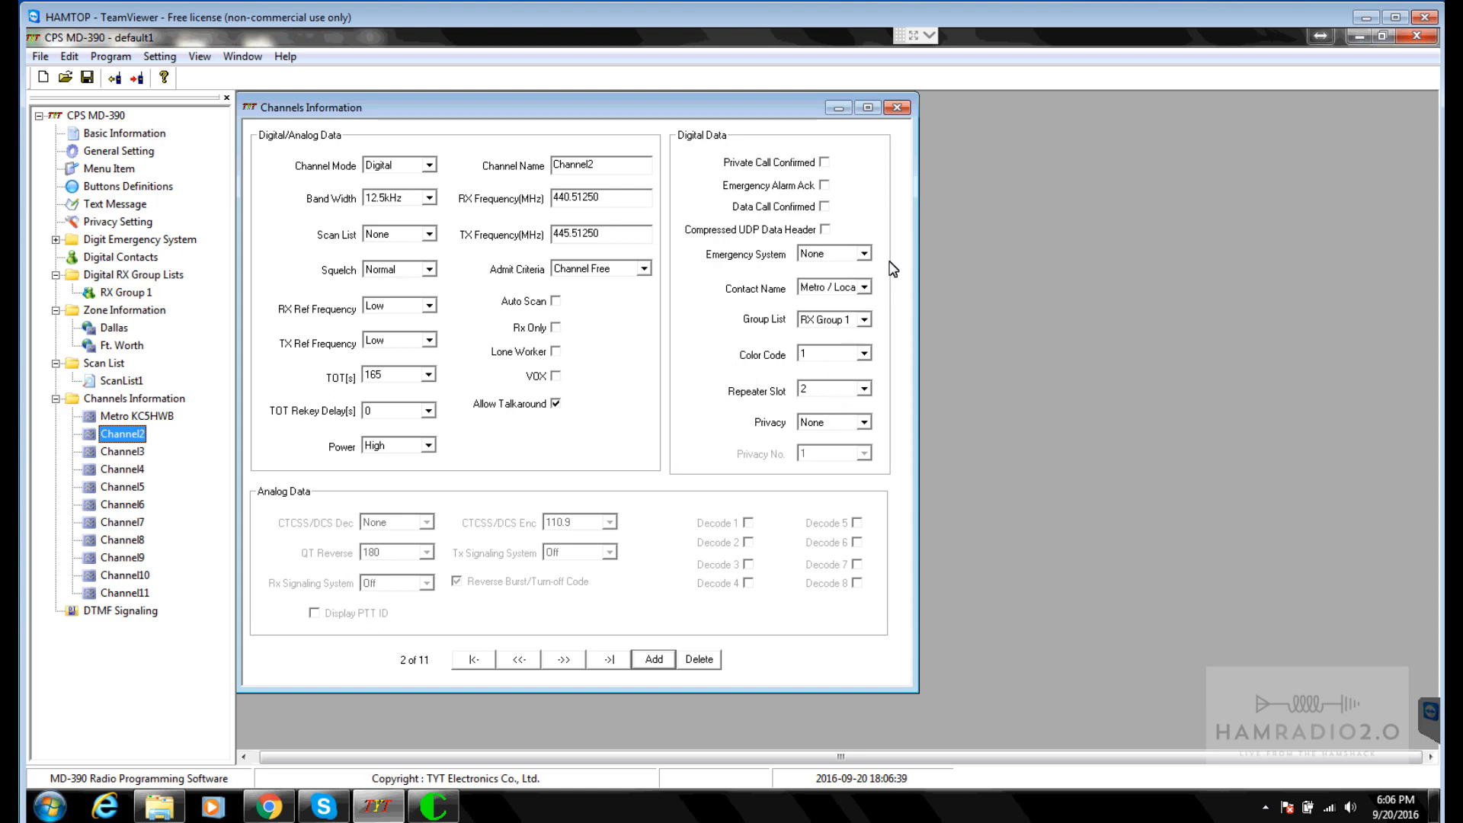
Step: Review the emergency system and privacy options available for Channel2
click(867, 253)
click(870, 255)
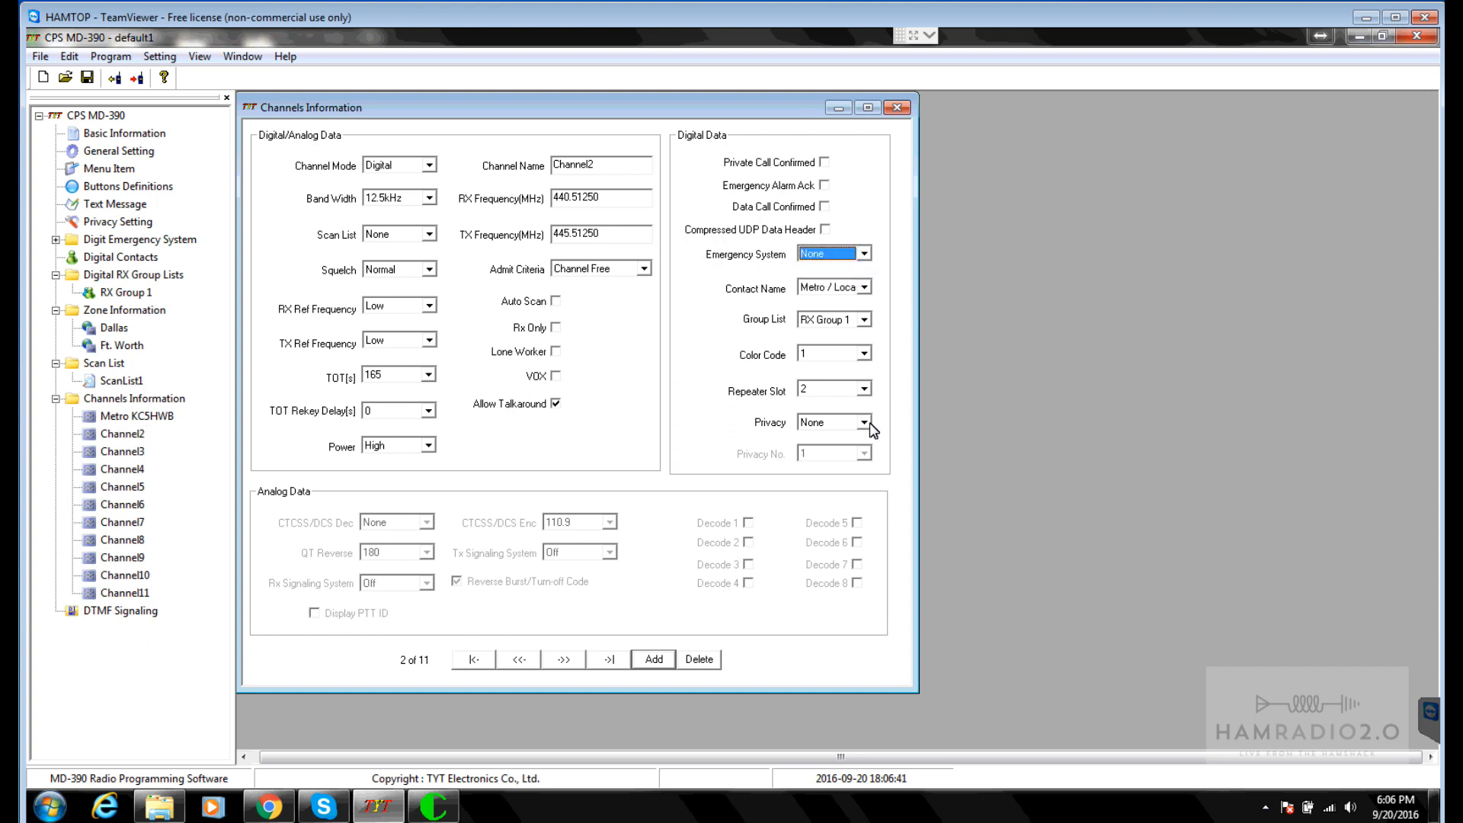
click(864, 422)
click(891, 412)
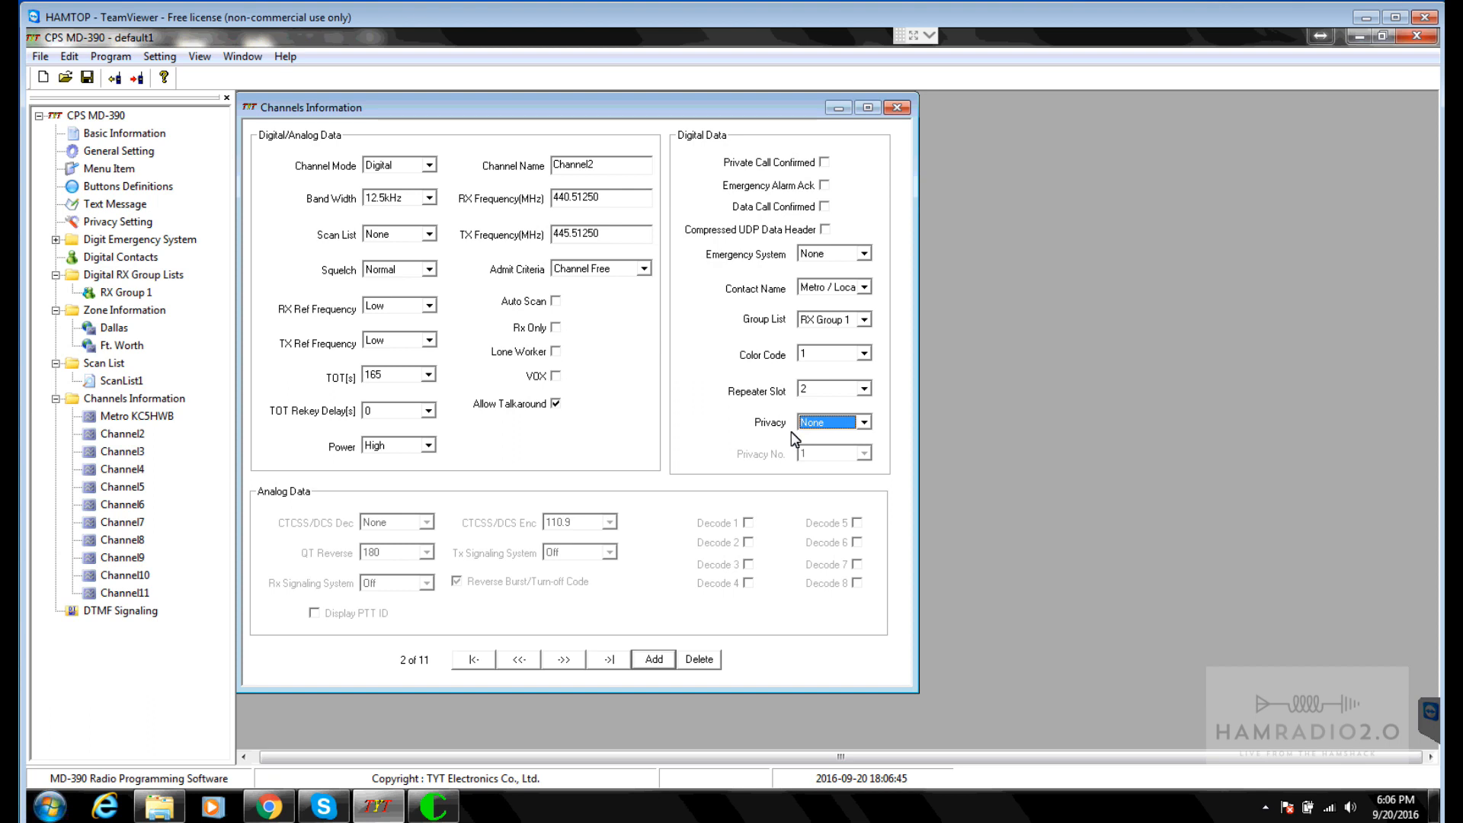
click(865, 422)
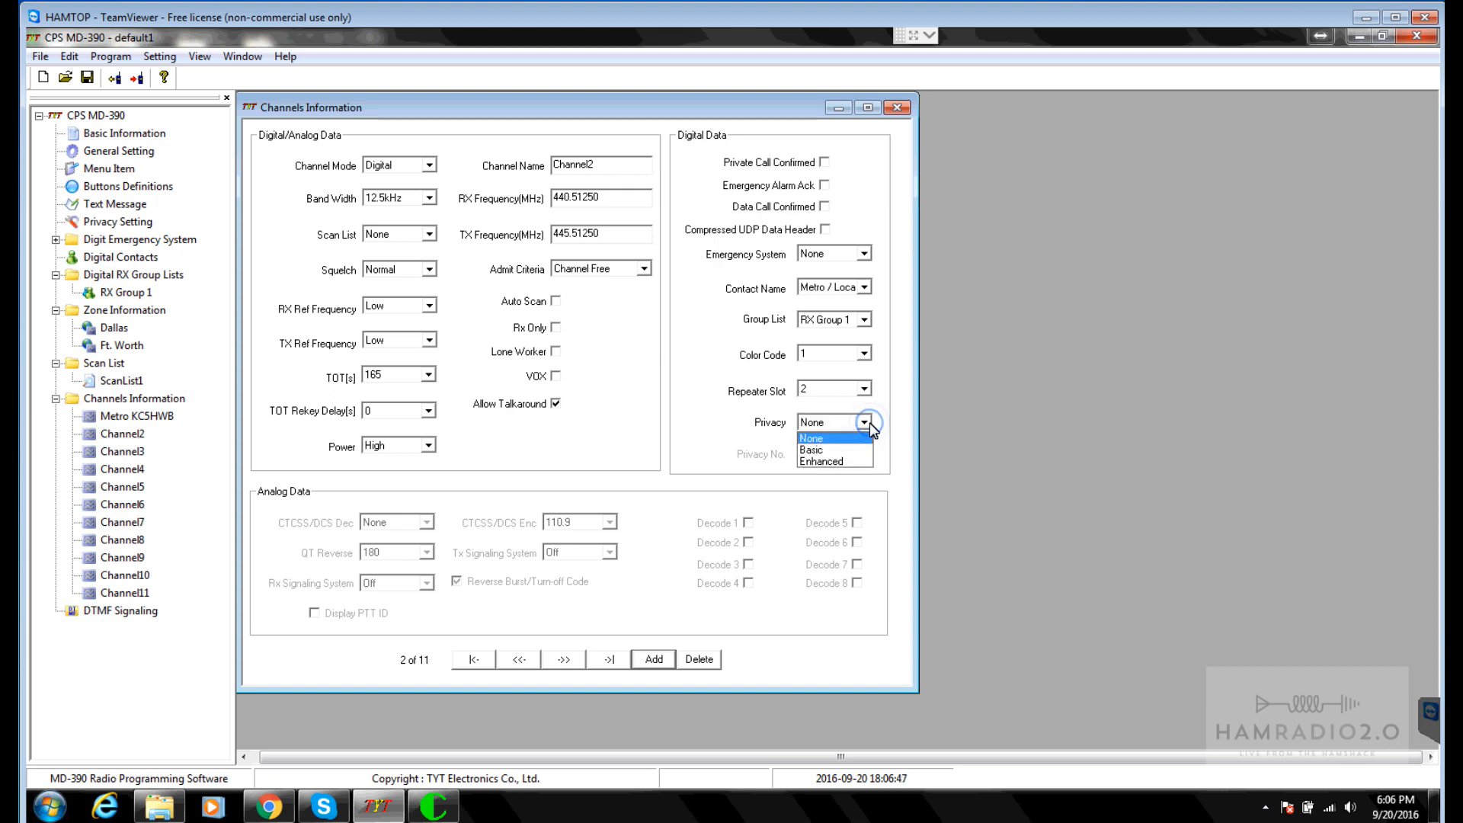
click(888, 412)
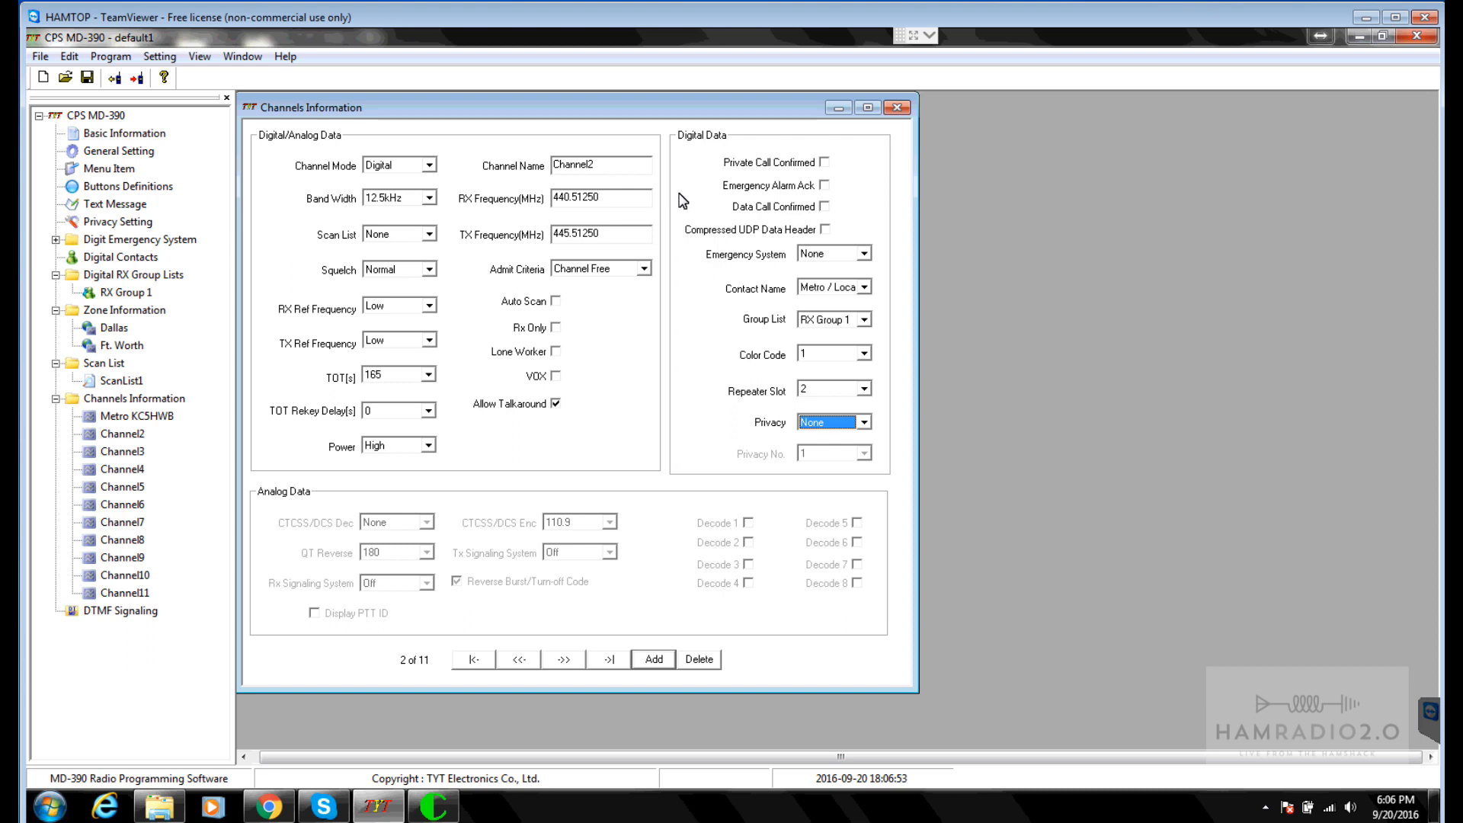
Step: Rename Channel2 to TX.State KC5HWB and assign the TX.Statewide contact to it
drag(620, 167, 479, 150)
text(TX State KC5HWB)
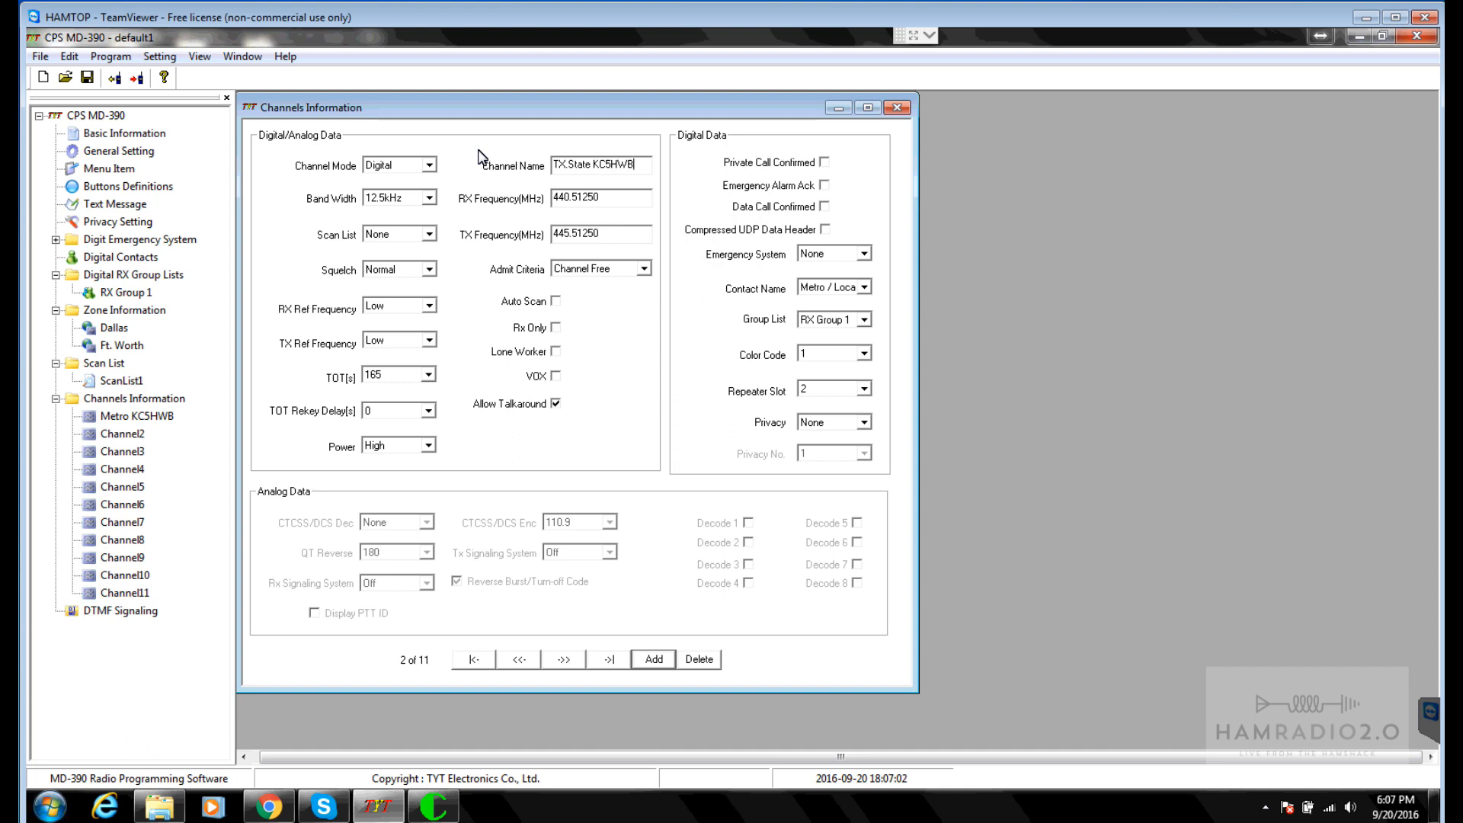
key(Tab)
click(851, 293)
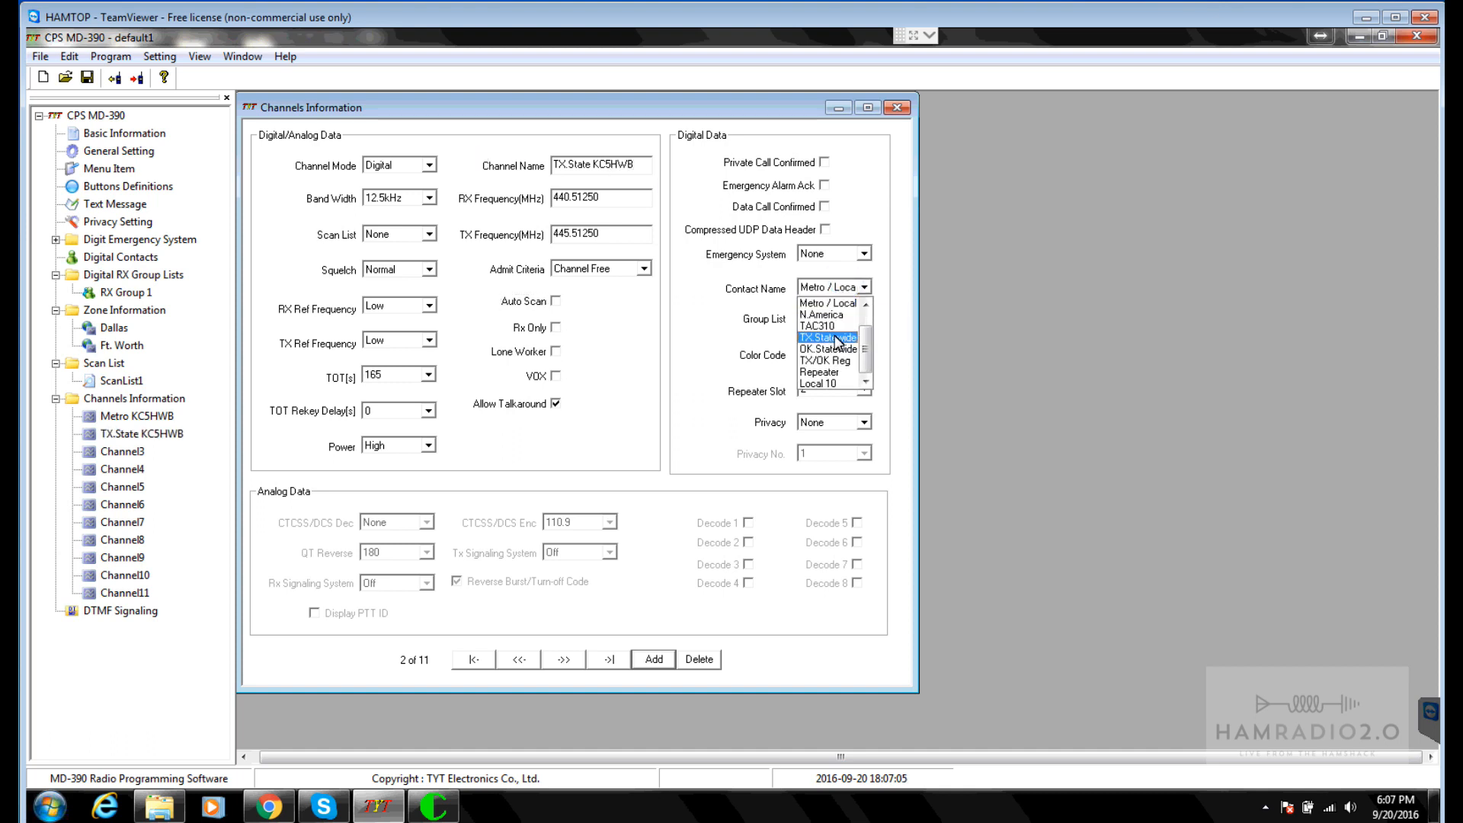
click(836, 338)
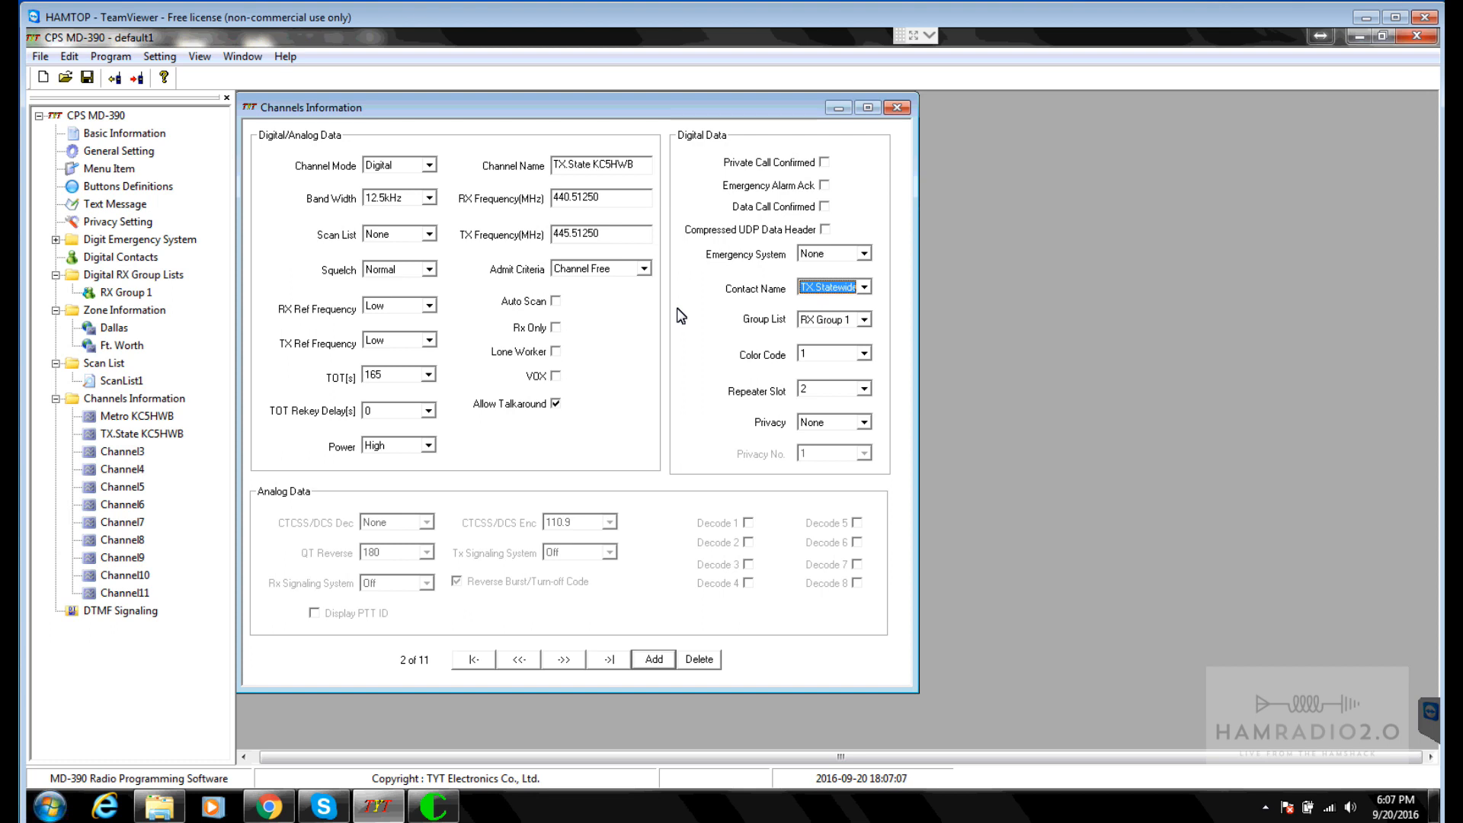
Step: Paste the copied Metro channel settings onto Channel3
click(134, 454)
right_click(134, 454)
click(177, 486)
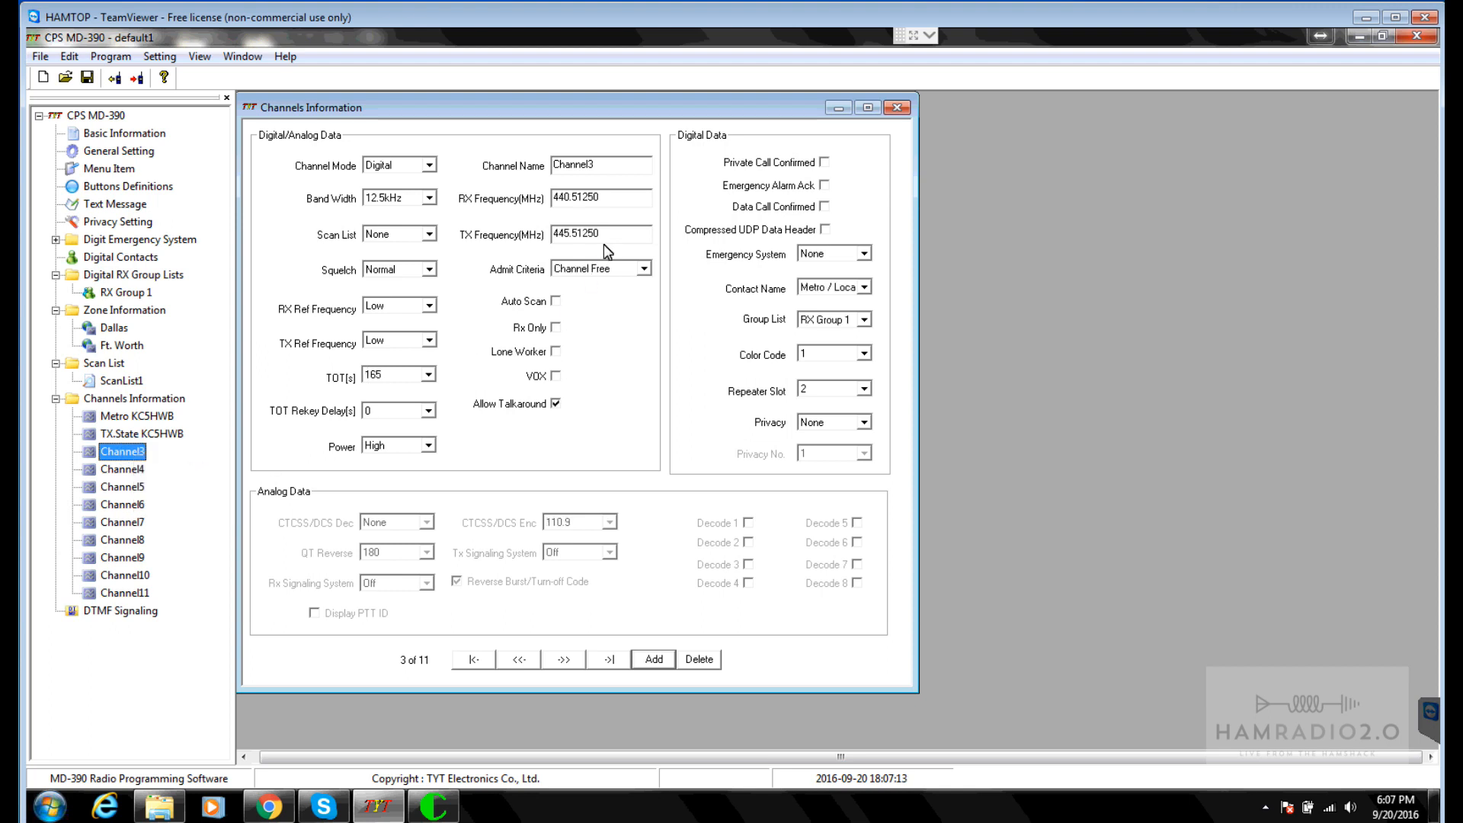
Step: Rename Channel3 to TX/OK KC5HWB and assign the TX/OK Reg contact to it
double_click(619, 164)
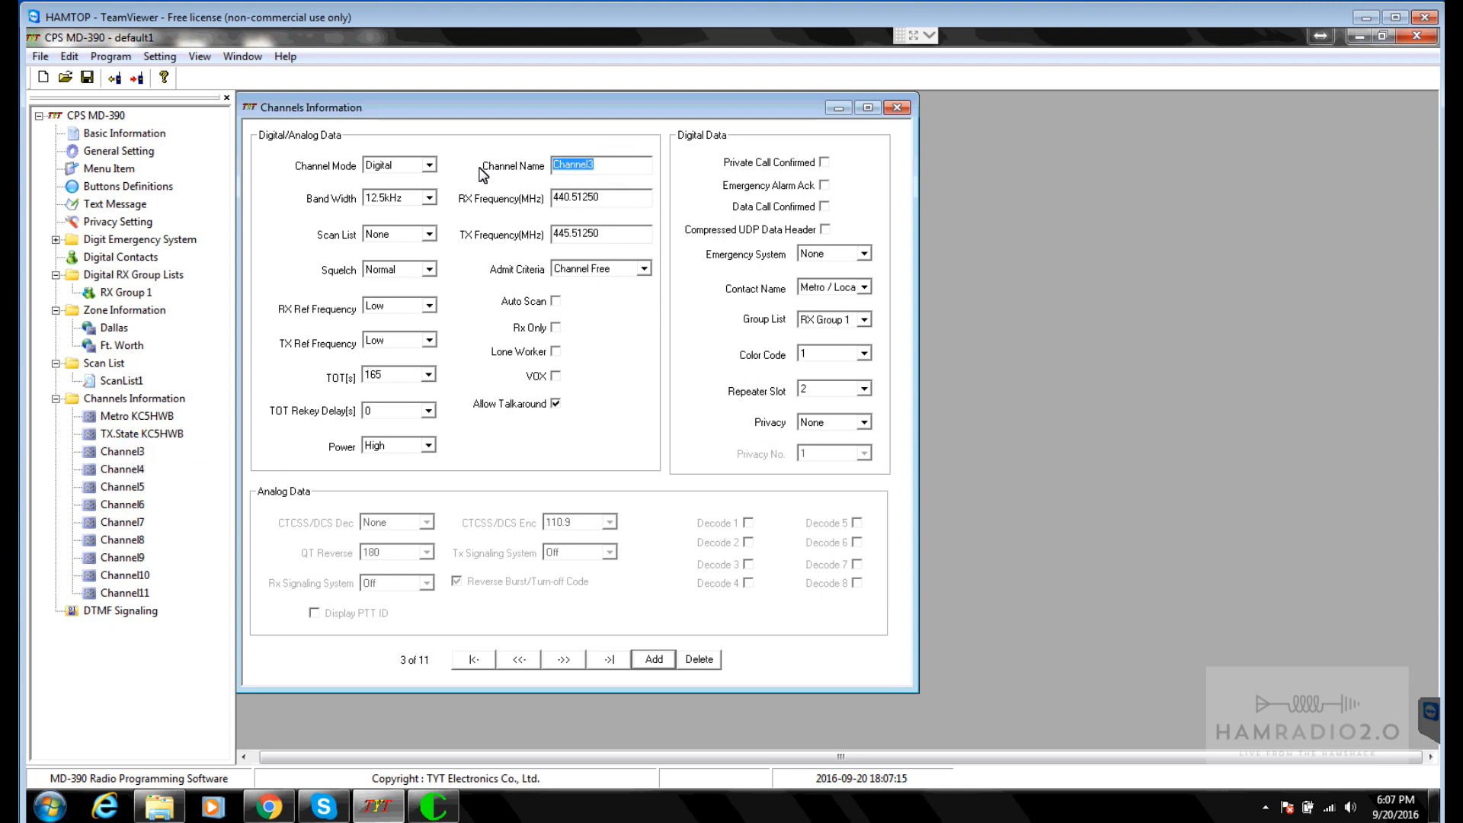
text(TX/OK KC5HWB)
click(823, 294)
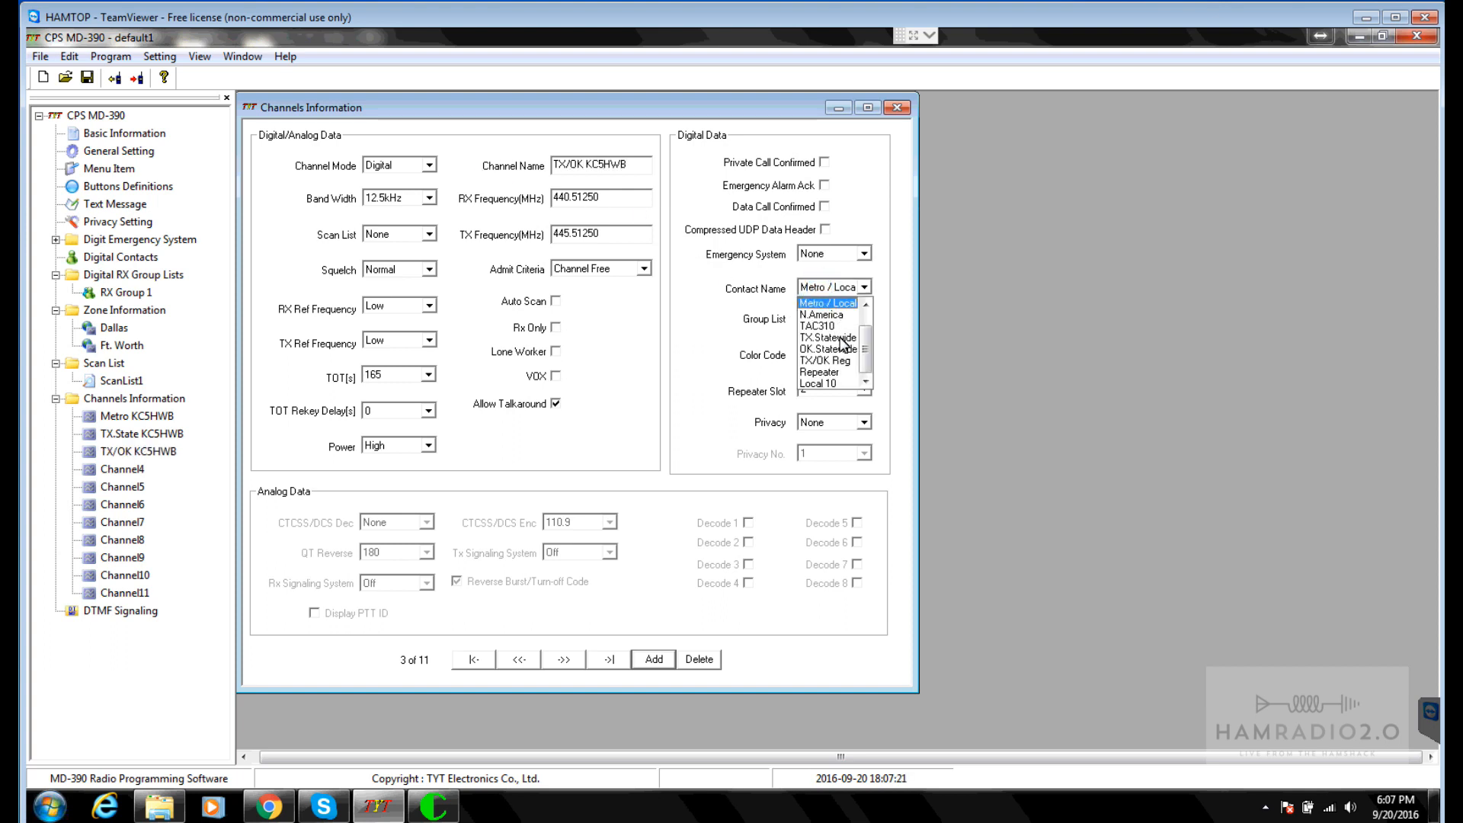
click(838, 361)
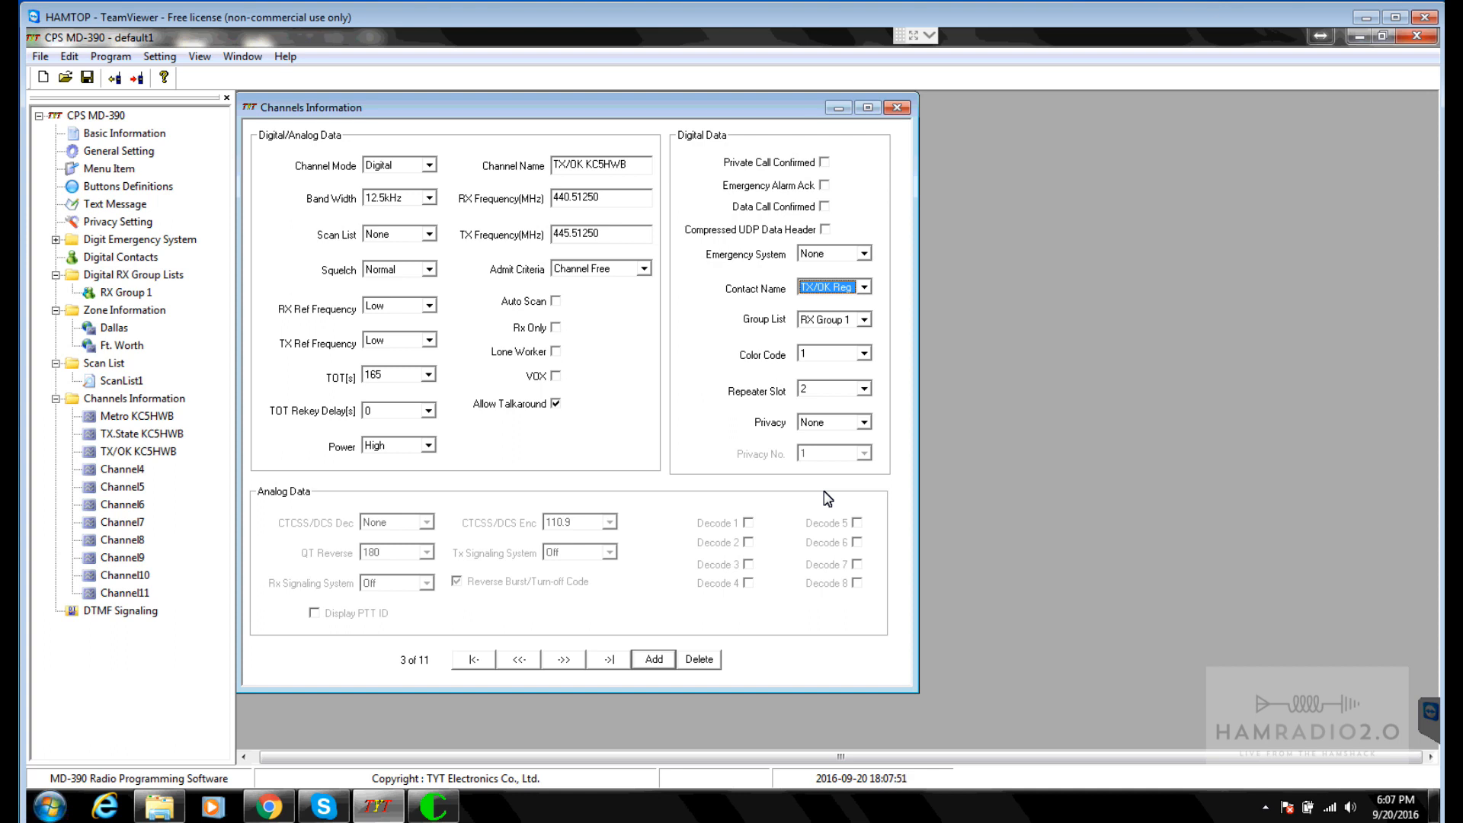
Step: Paste the copied Metro channel settings onto Channel4
click(134, 469)
right_click(134, 468)
click(192, 499)
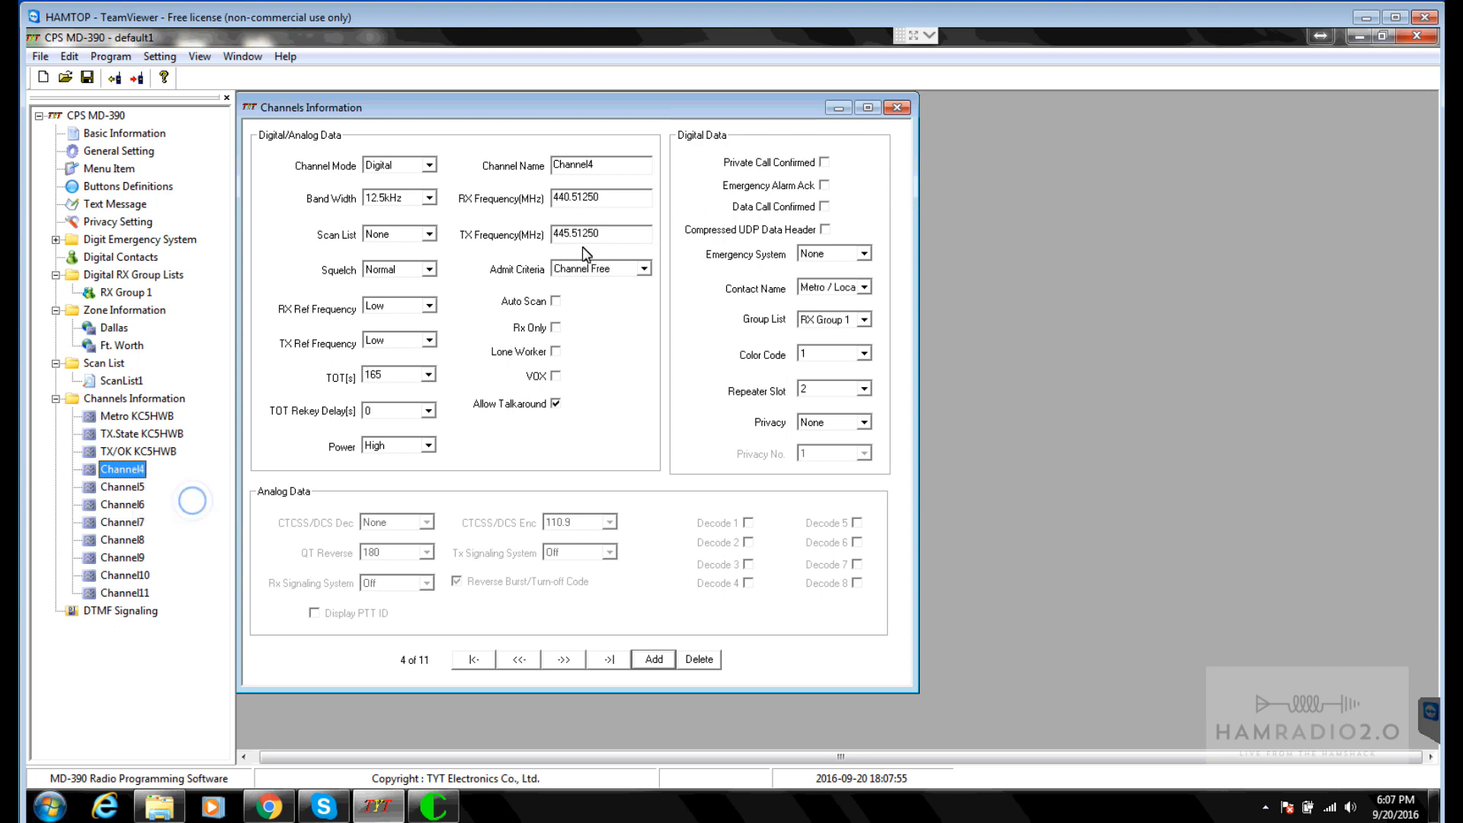
Step: Rename Channel4 to TAC310 KC5HWB and assign the TAC310 contact to it
double_click(598, 165)
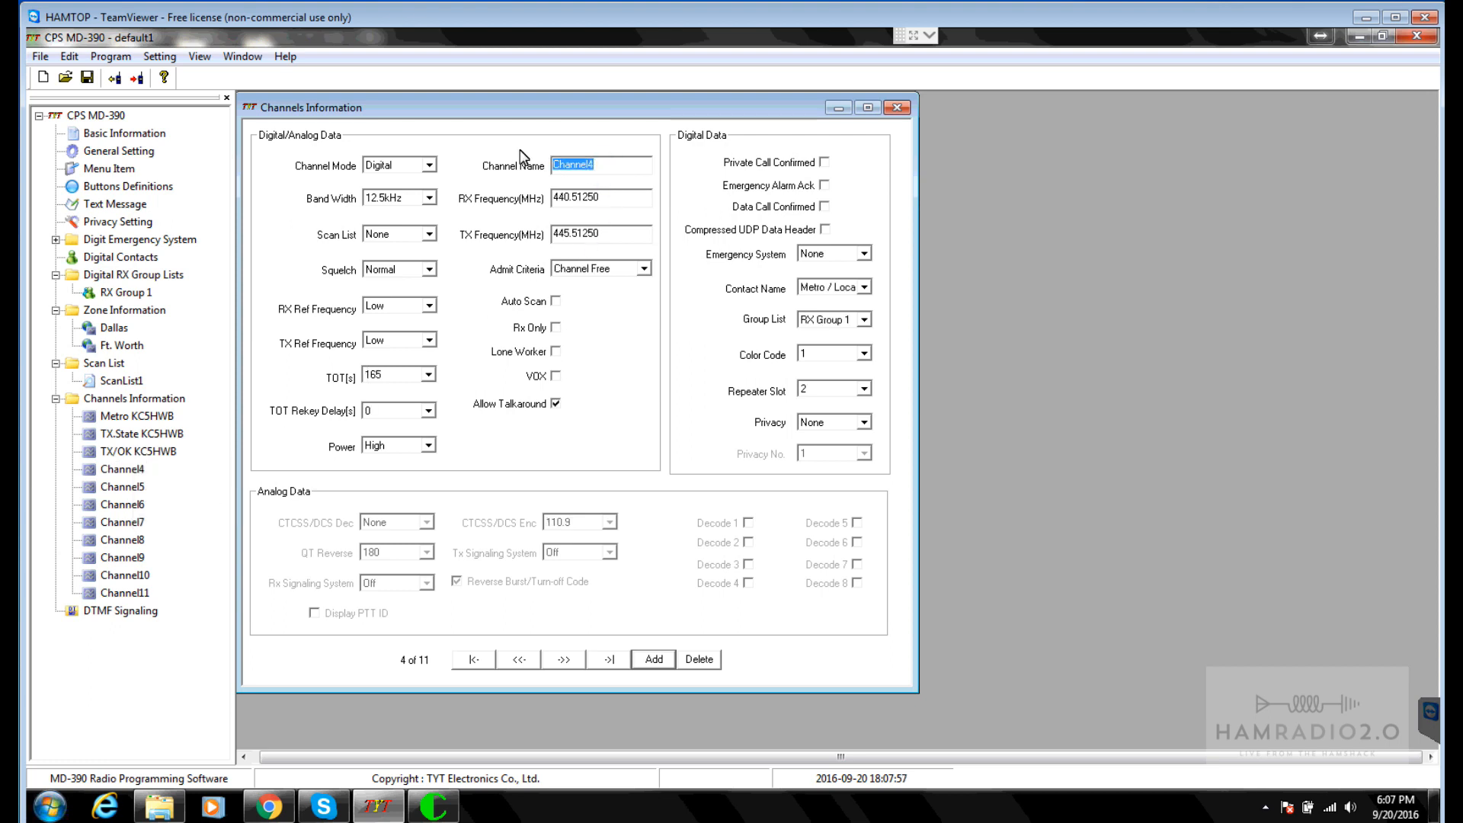
text(TAC)
key(Tab)
key(Tab)
click(624, 163)
key(Tab)
key(Tab)
click(844, 287)
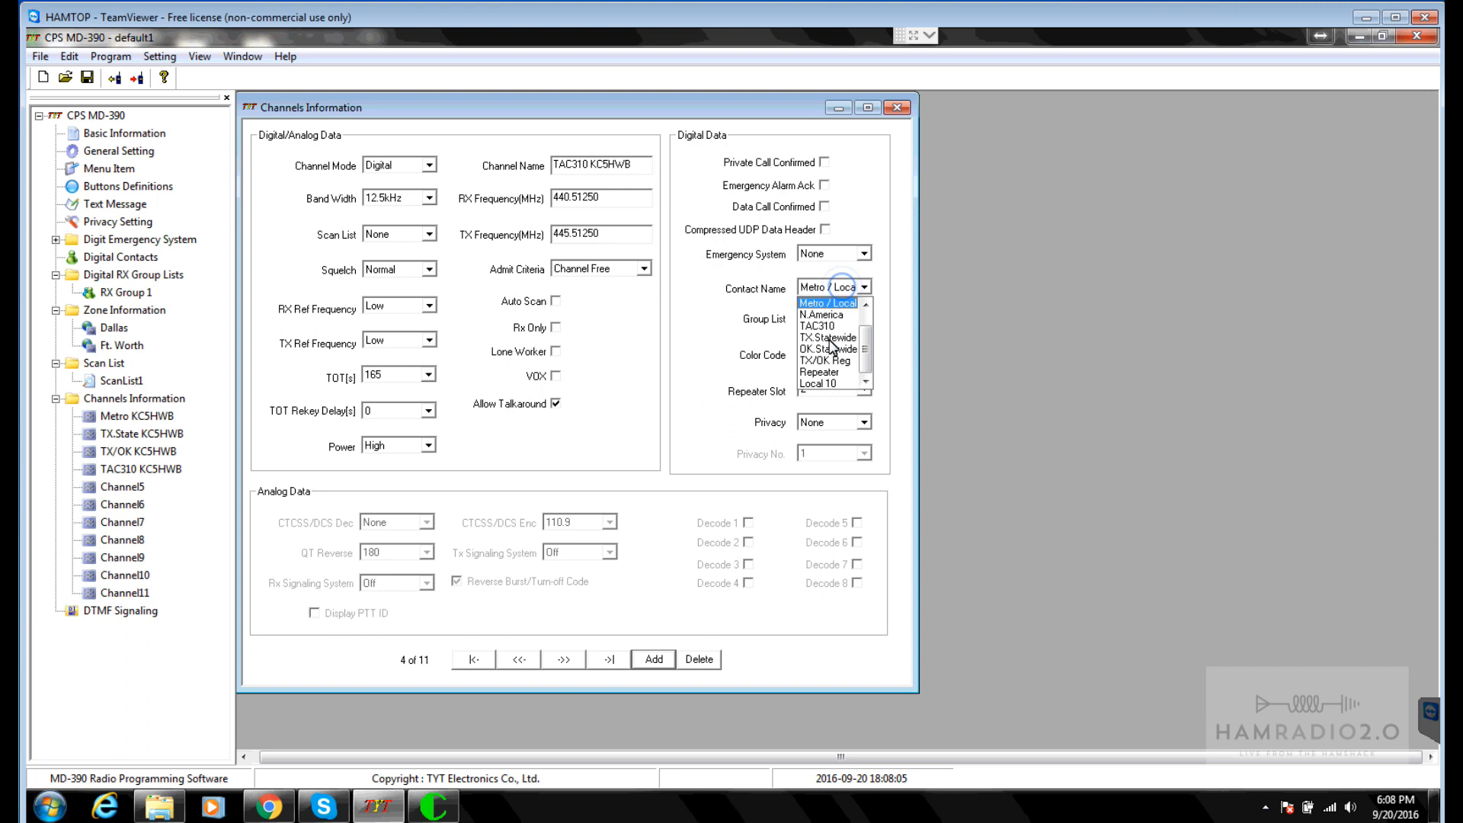
click(824, 328)
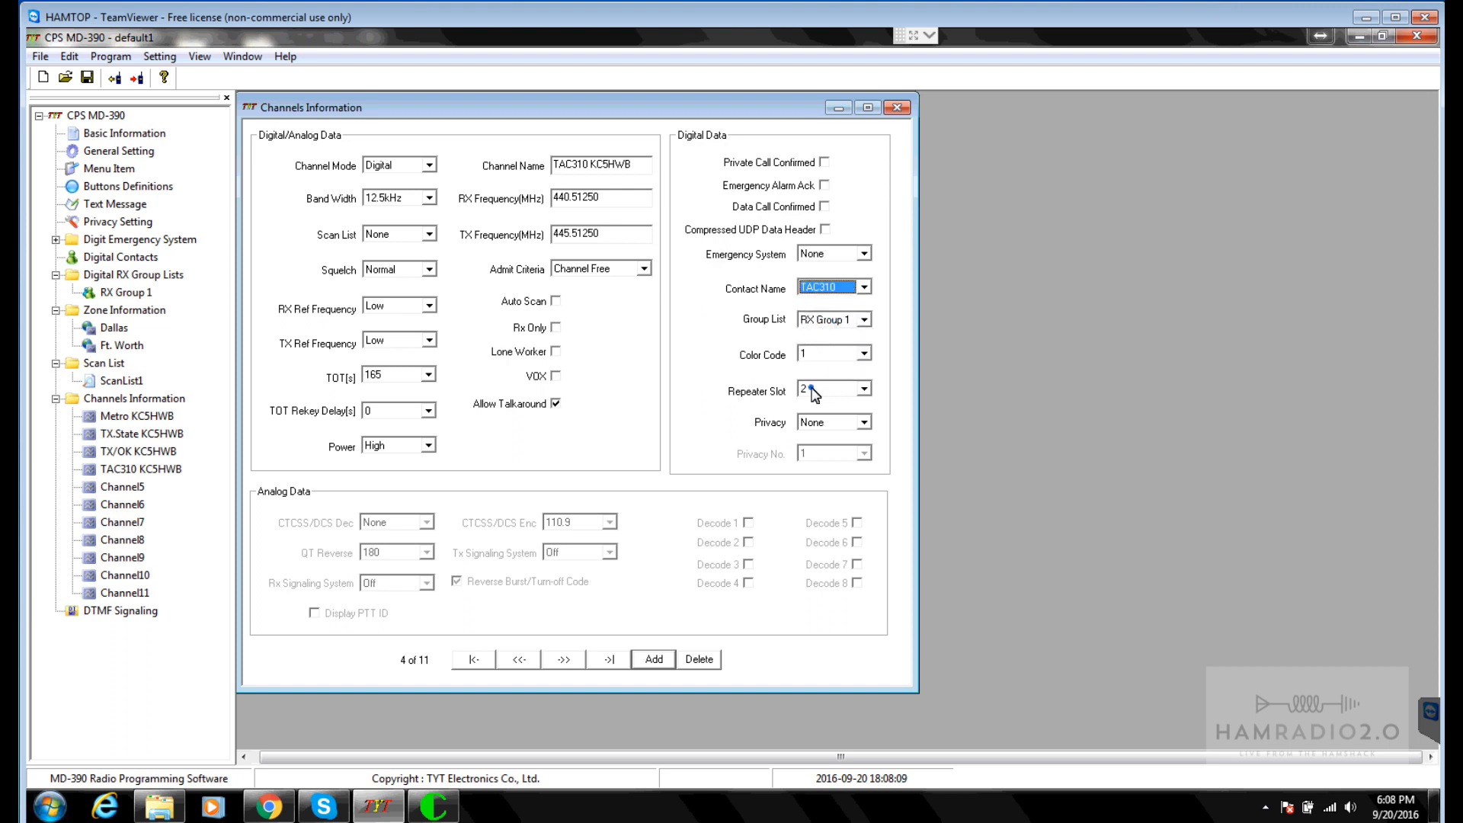
Step: Select repeater slot 2 for the TAC310 channel and set its group list to None
click(812, 390)
click(801, 415)
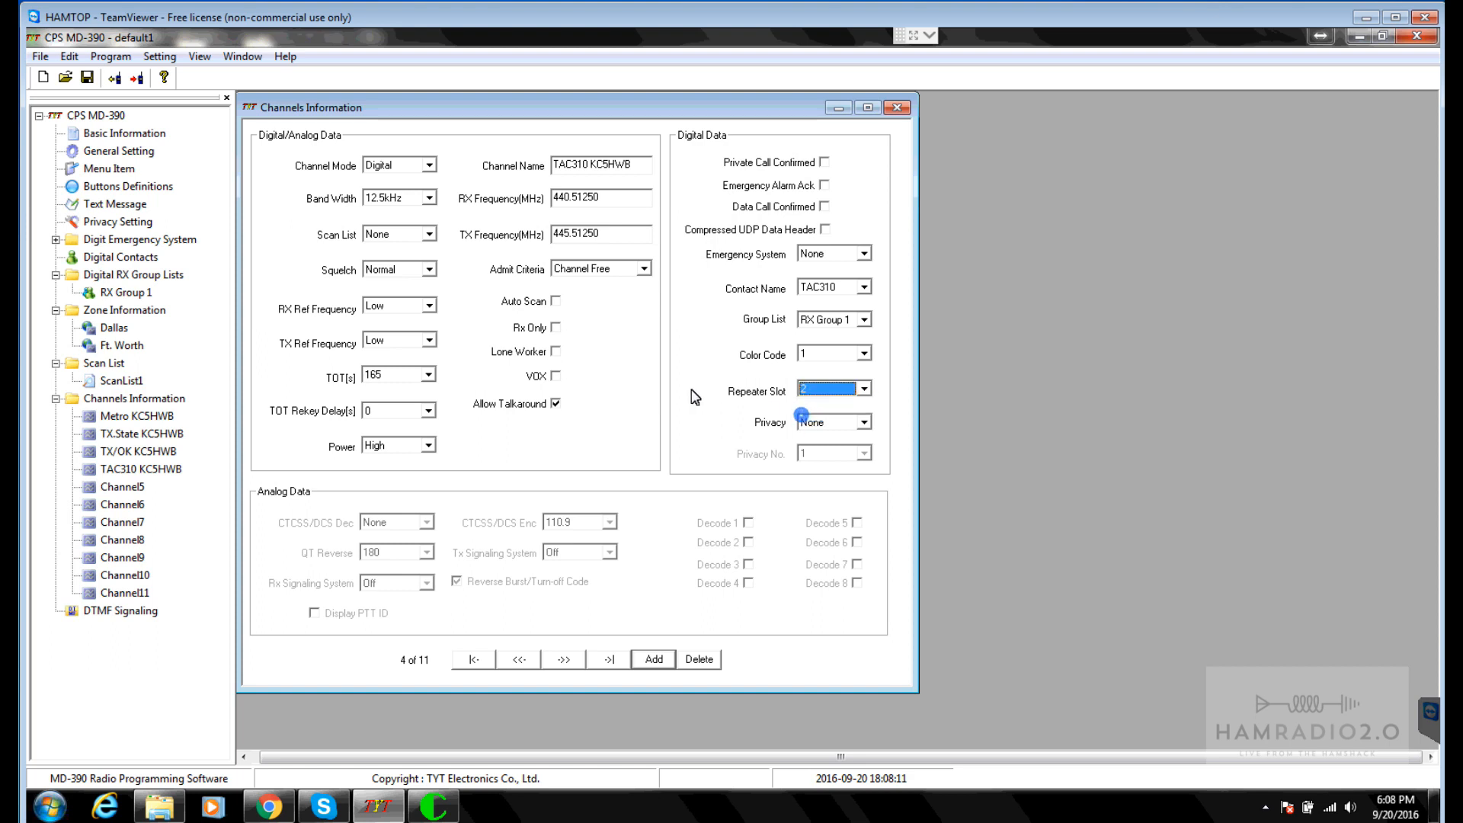
click(834, 319)
click(810, 331)
click(705, 353)
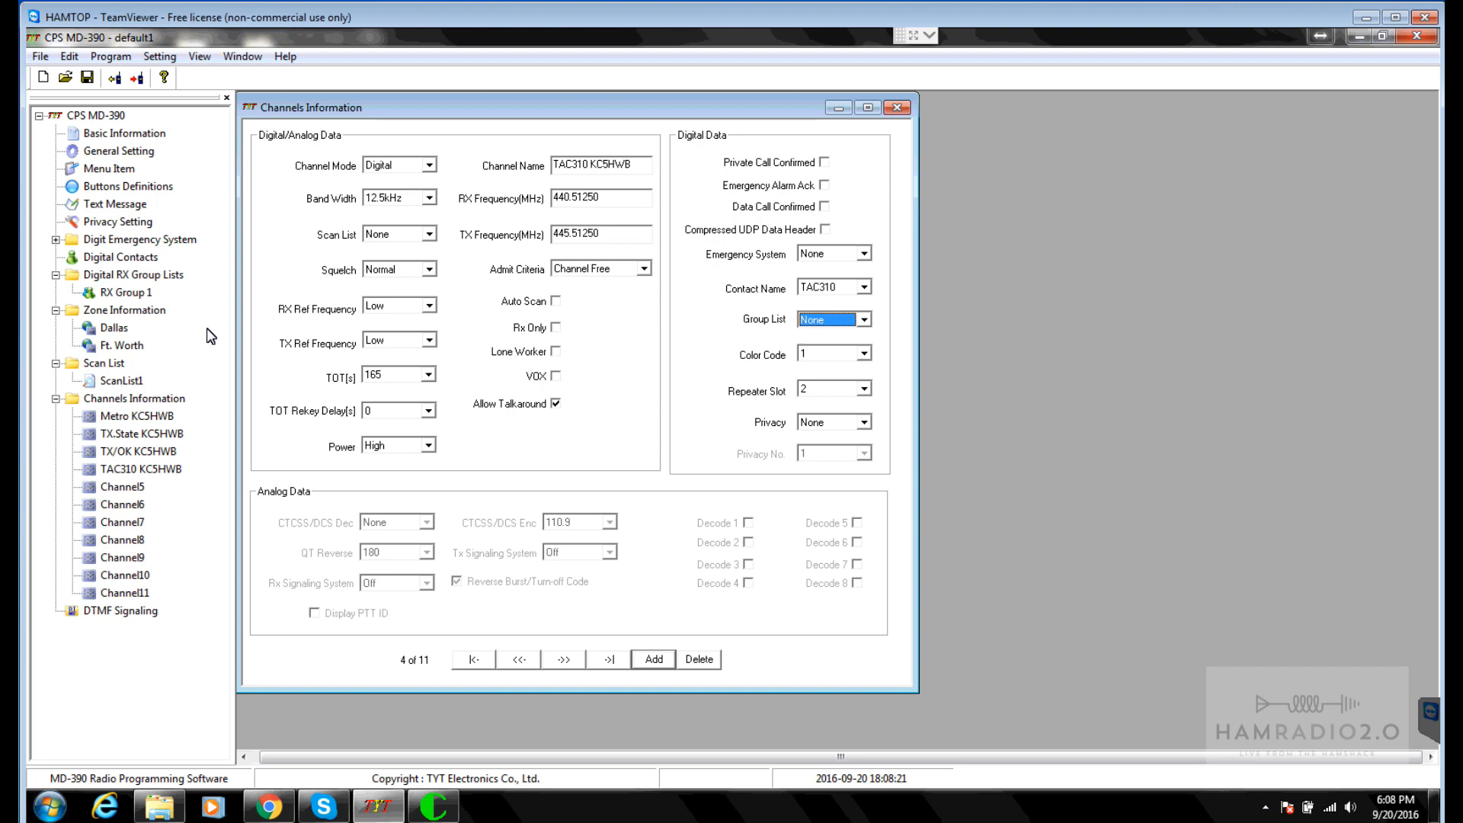
Step: Rename the Dallas zone to KC5HWB and add the TX.State, TX/OK and TAC310 channels to its members
double_click(112, 328)
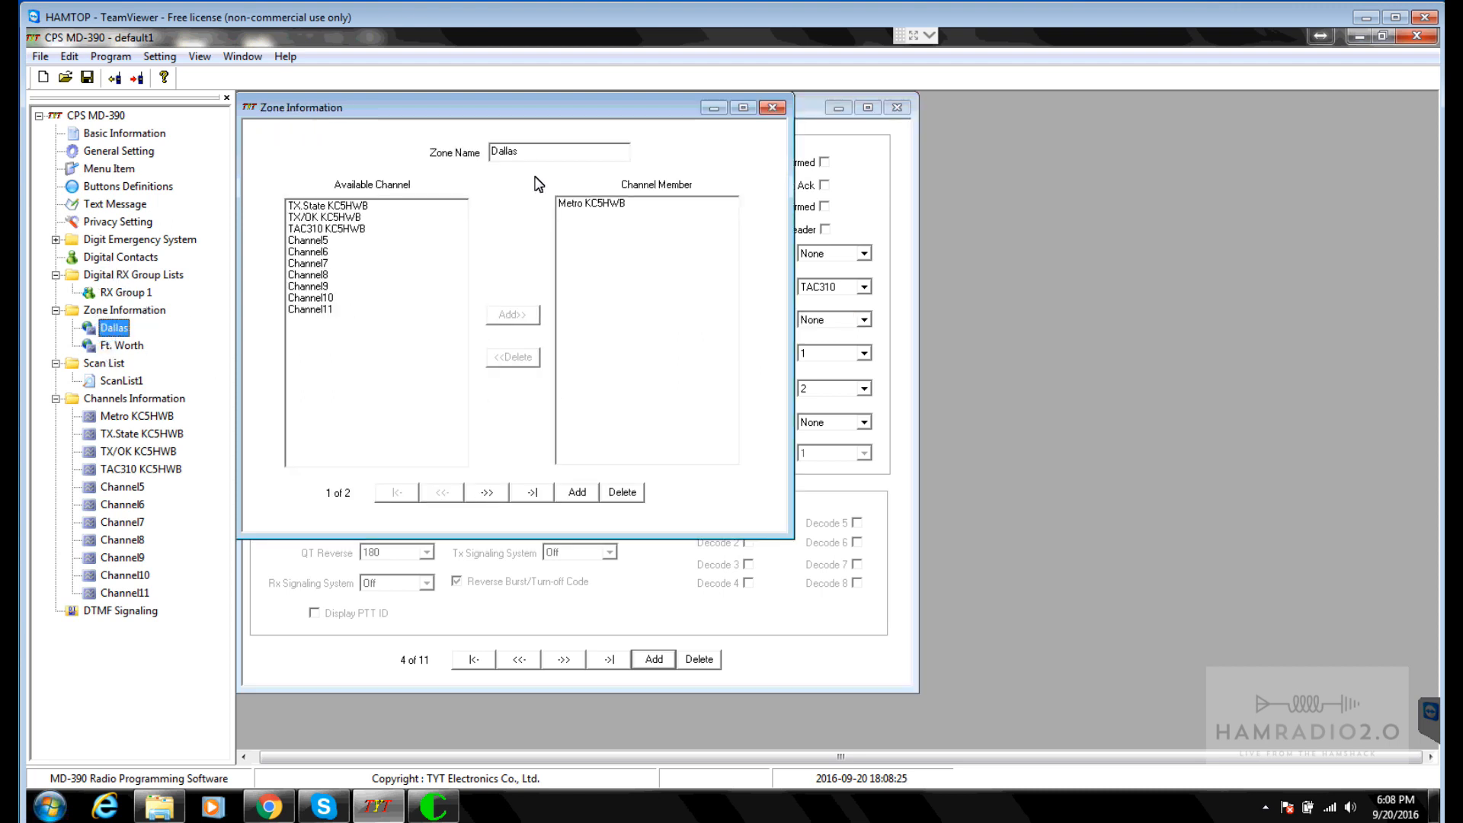
double_click(527, 152)
text(KC5HWB)
drag(346, 208, 348, 219)
click(509, 314)
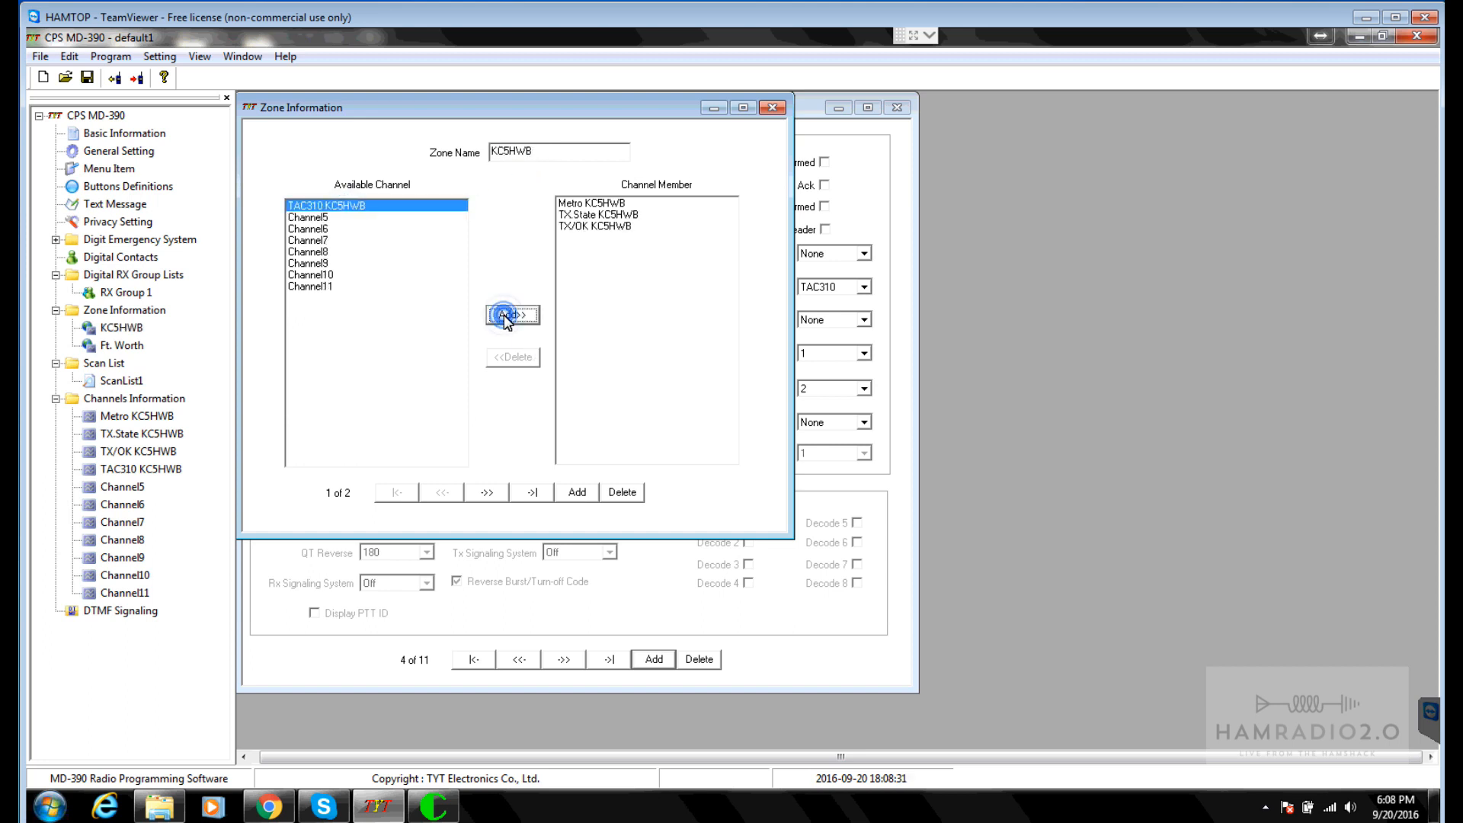
click(508, 315)
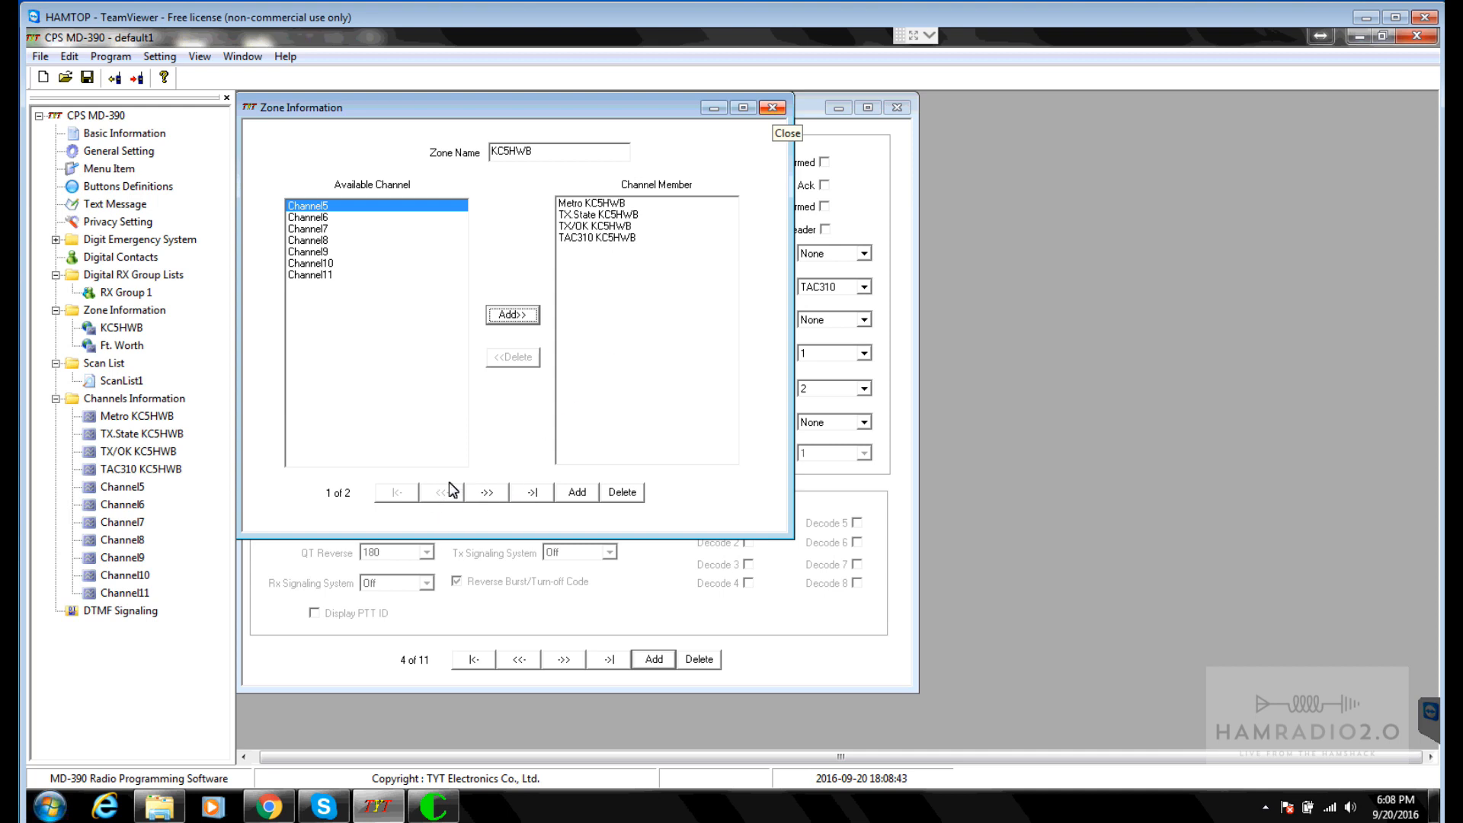
Step: Add two more zones and make Metro KC5HWB a member of both the Ft. Worth zone and the first new zone
click(580, 493)
click(581, 494)
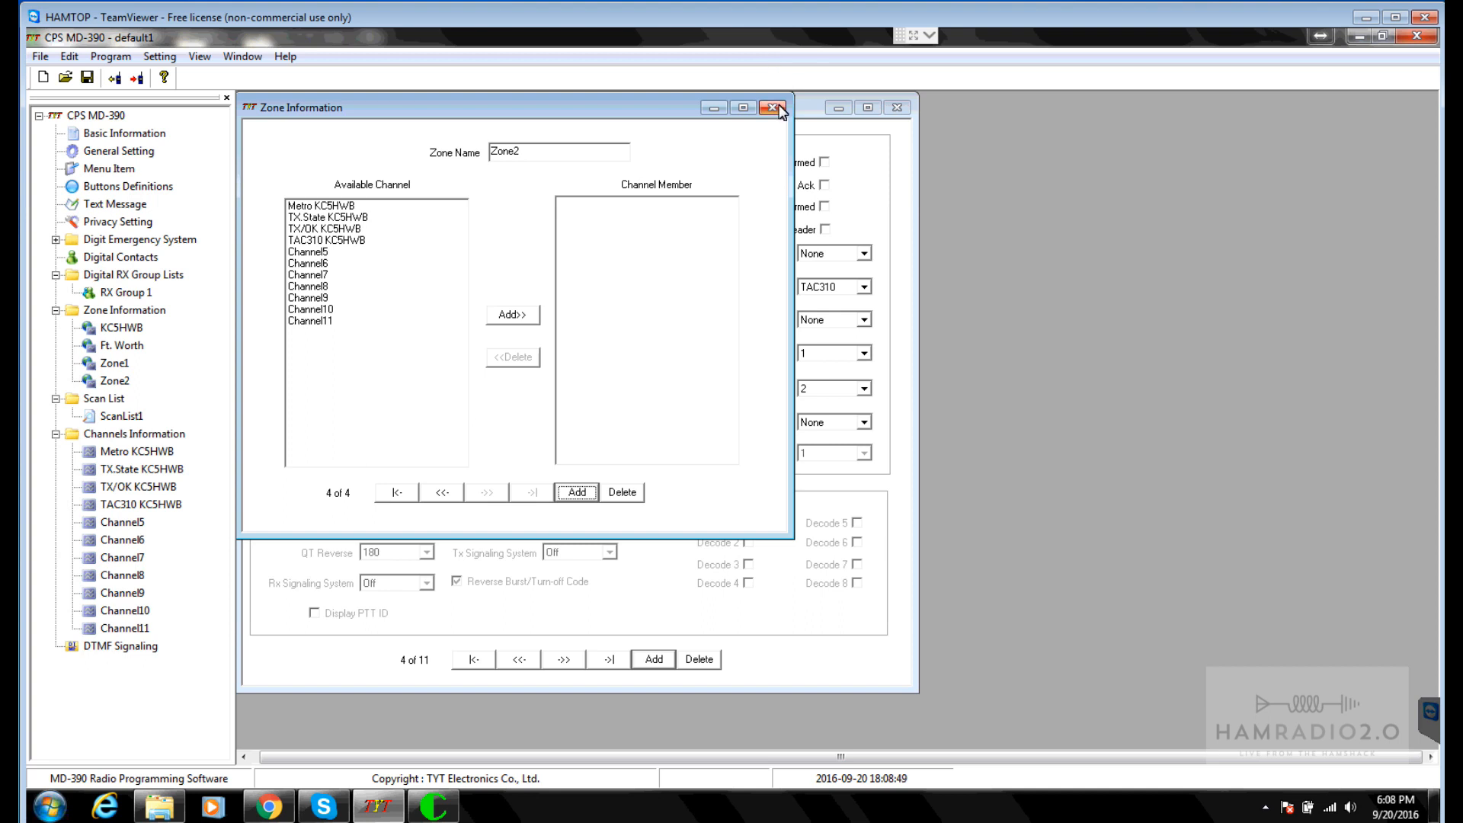
click(122, 345)
click(328, 204)
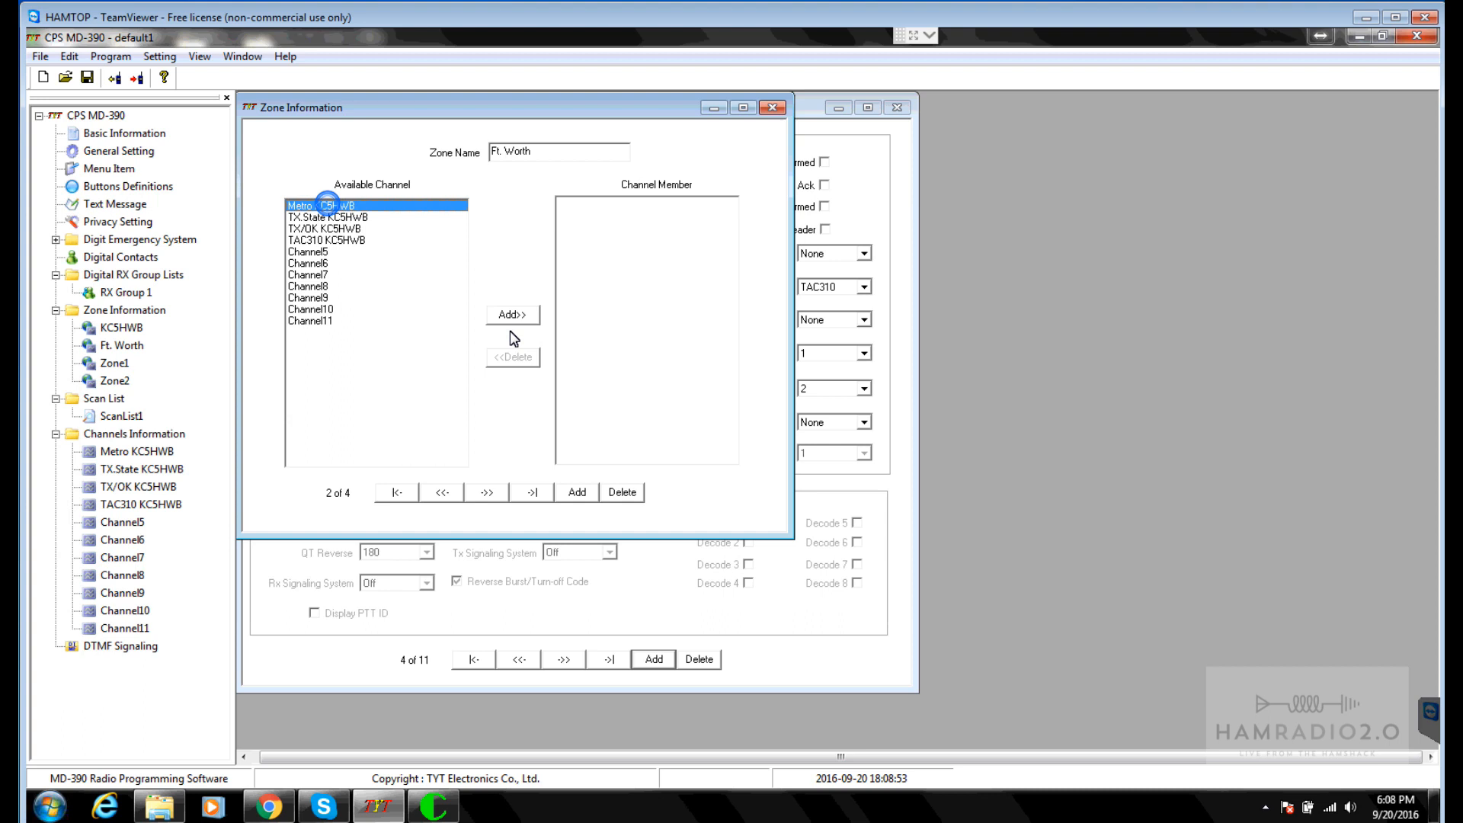
click(512, 314)
click(122, 364)
click(339, 206)
click(510, 313)
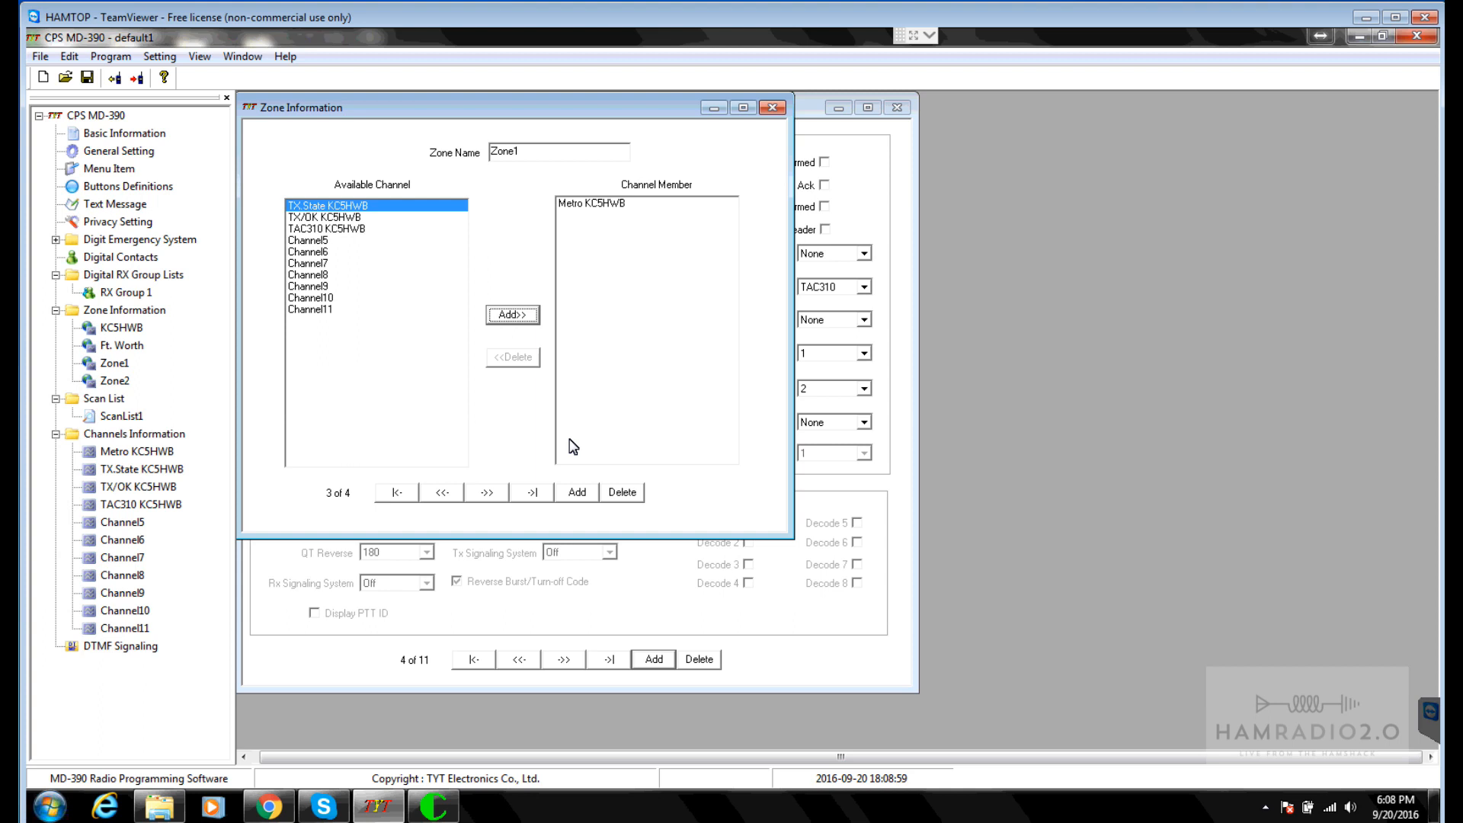
click(772, 106)
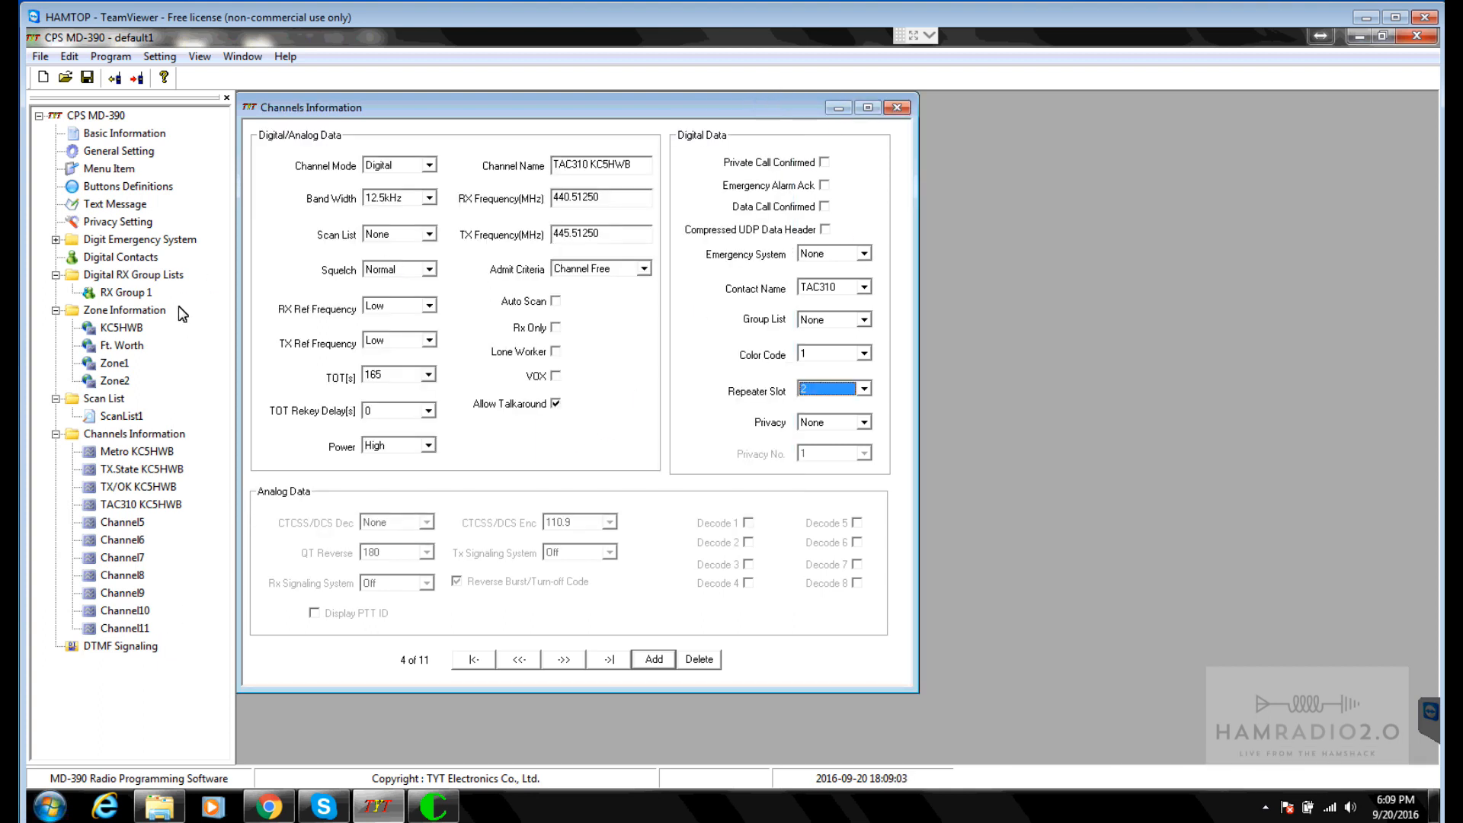
Step: Review the Metro KC5HWB channel's receive and transmit frequencies, contact, color code and repeater slot
click(140, 453)
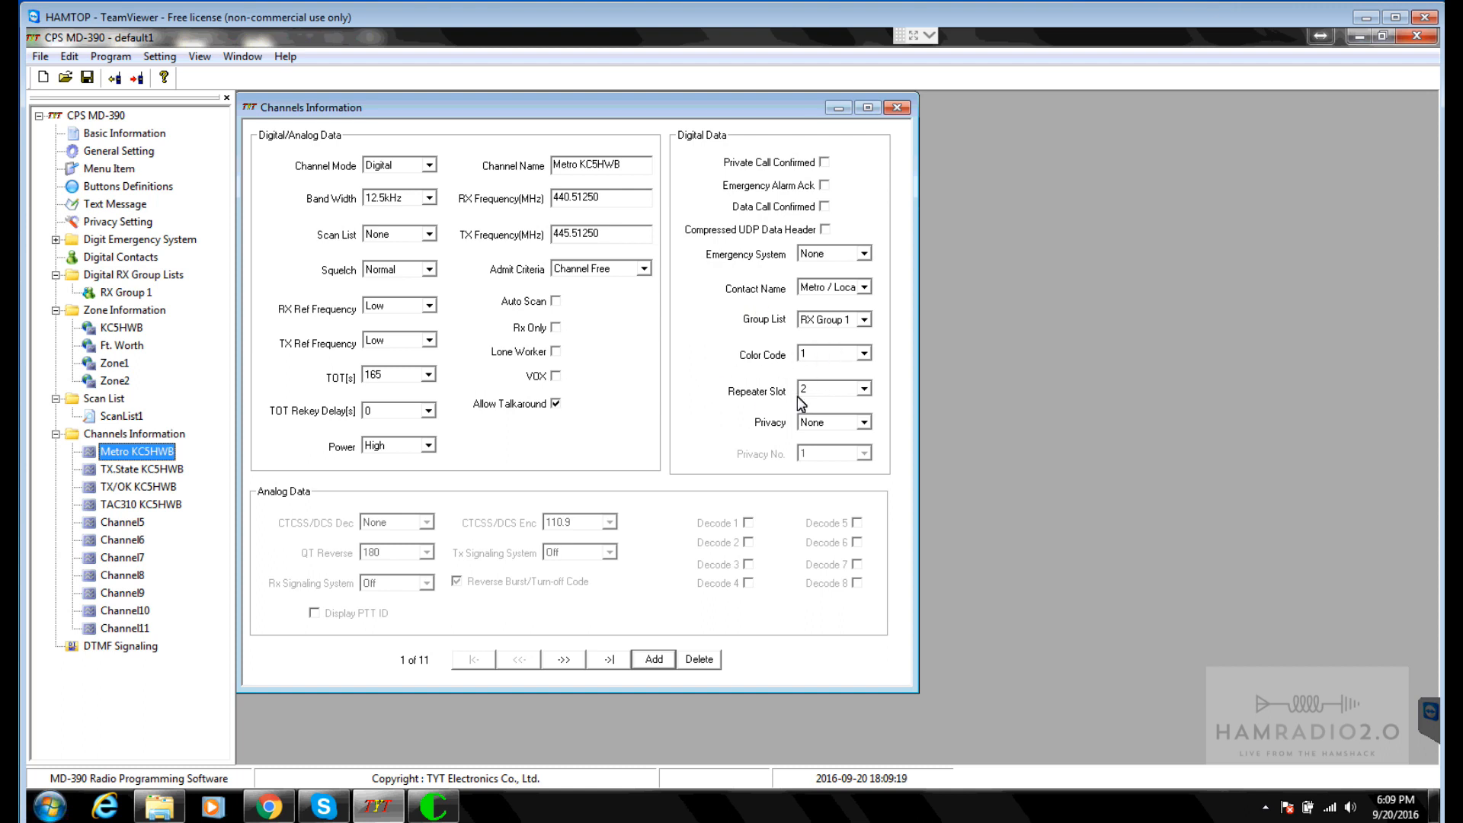
click(595, 198)
click(606, 241)
click(826, 290)
click(825, 288)
click(820, 360)
click(822, 358)
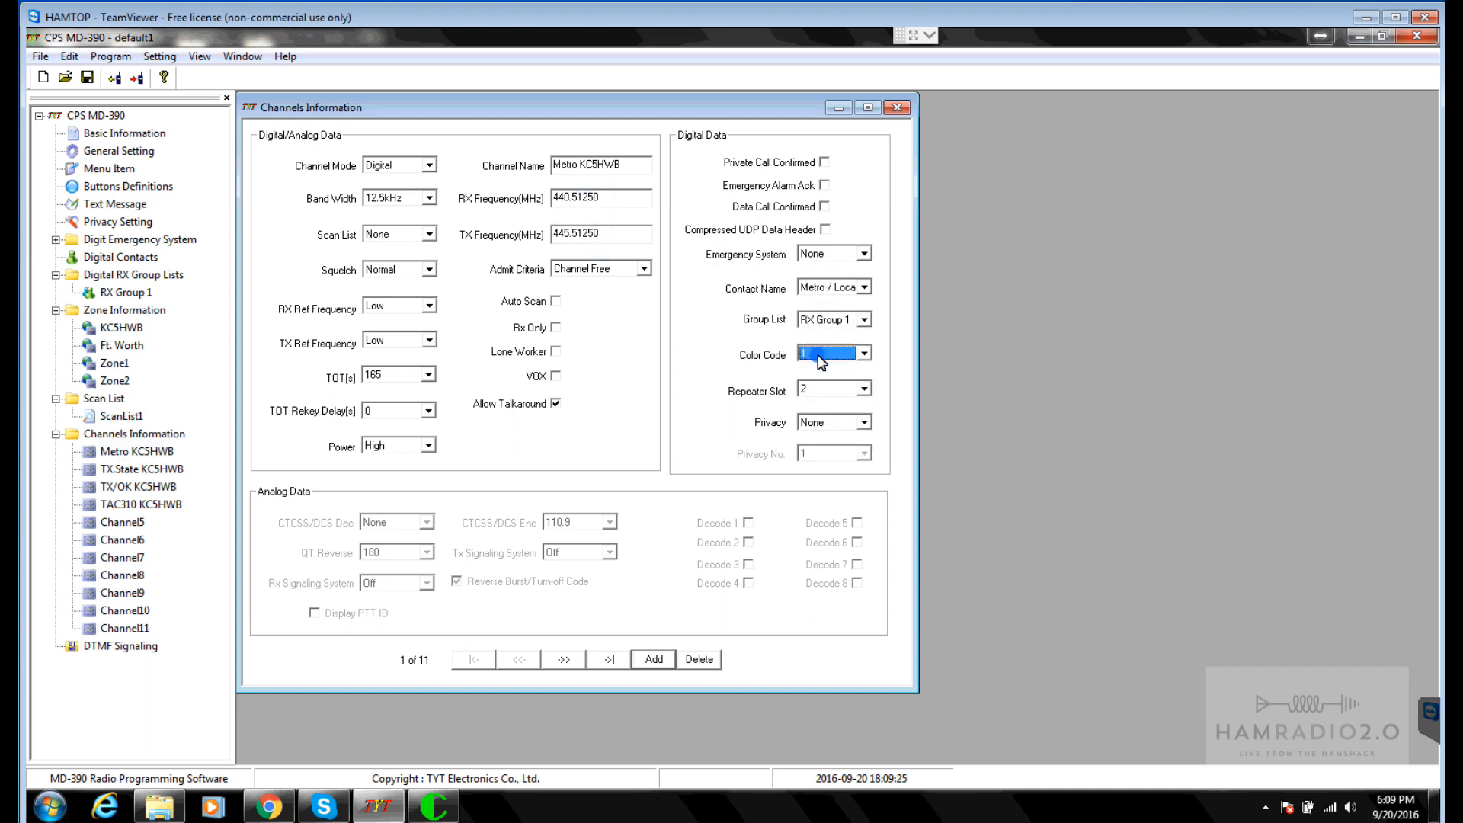
click(825, 389)
Step: Review the KC5HWB zone's channel members and the radio ID in the general settings
click(114, 331)
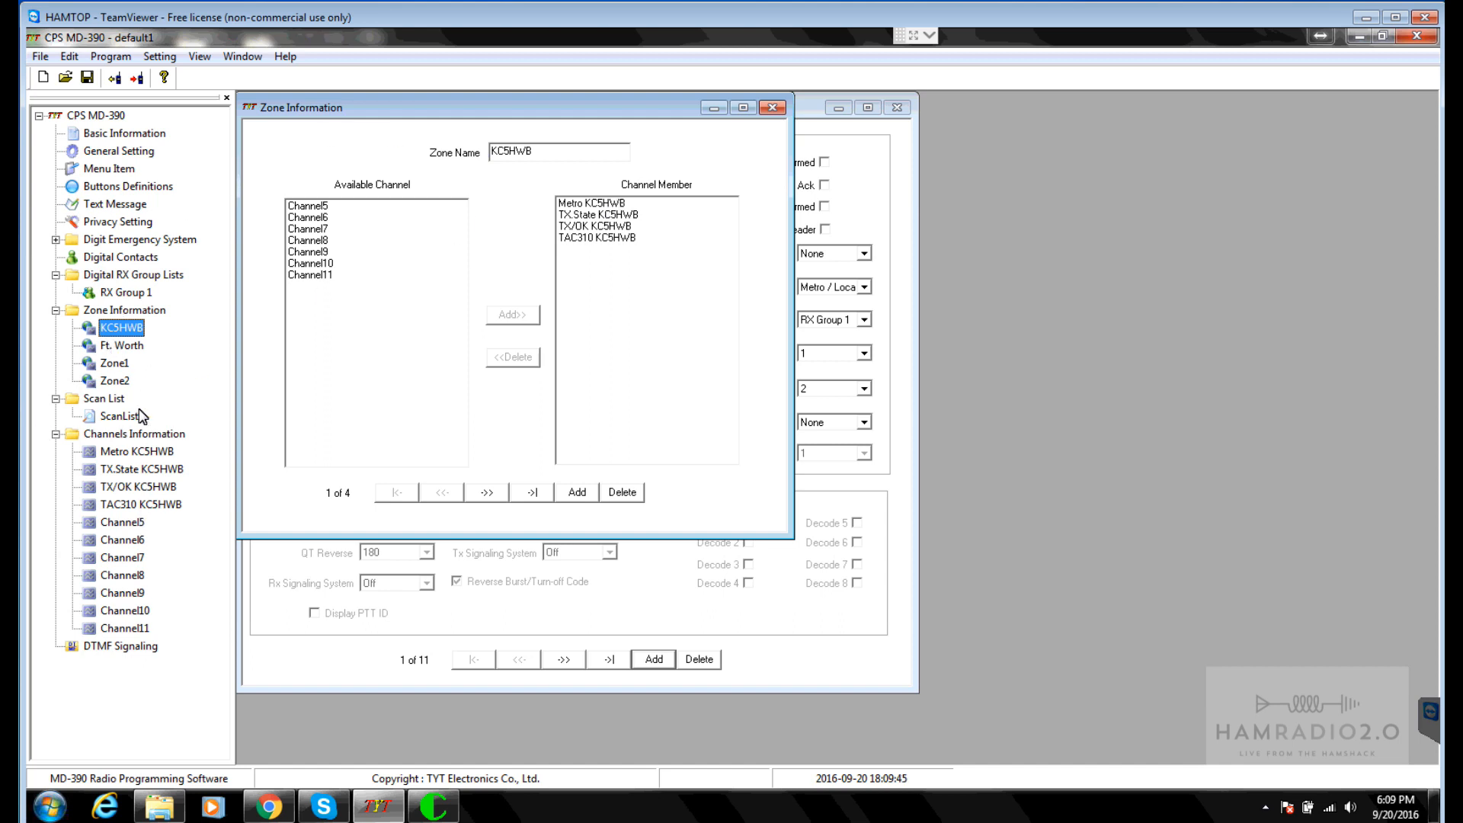
double_click(92, 152)
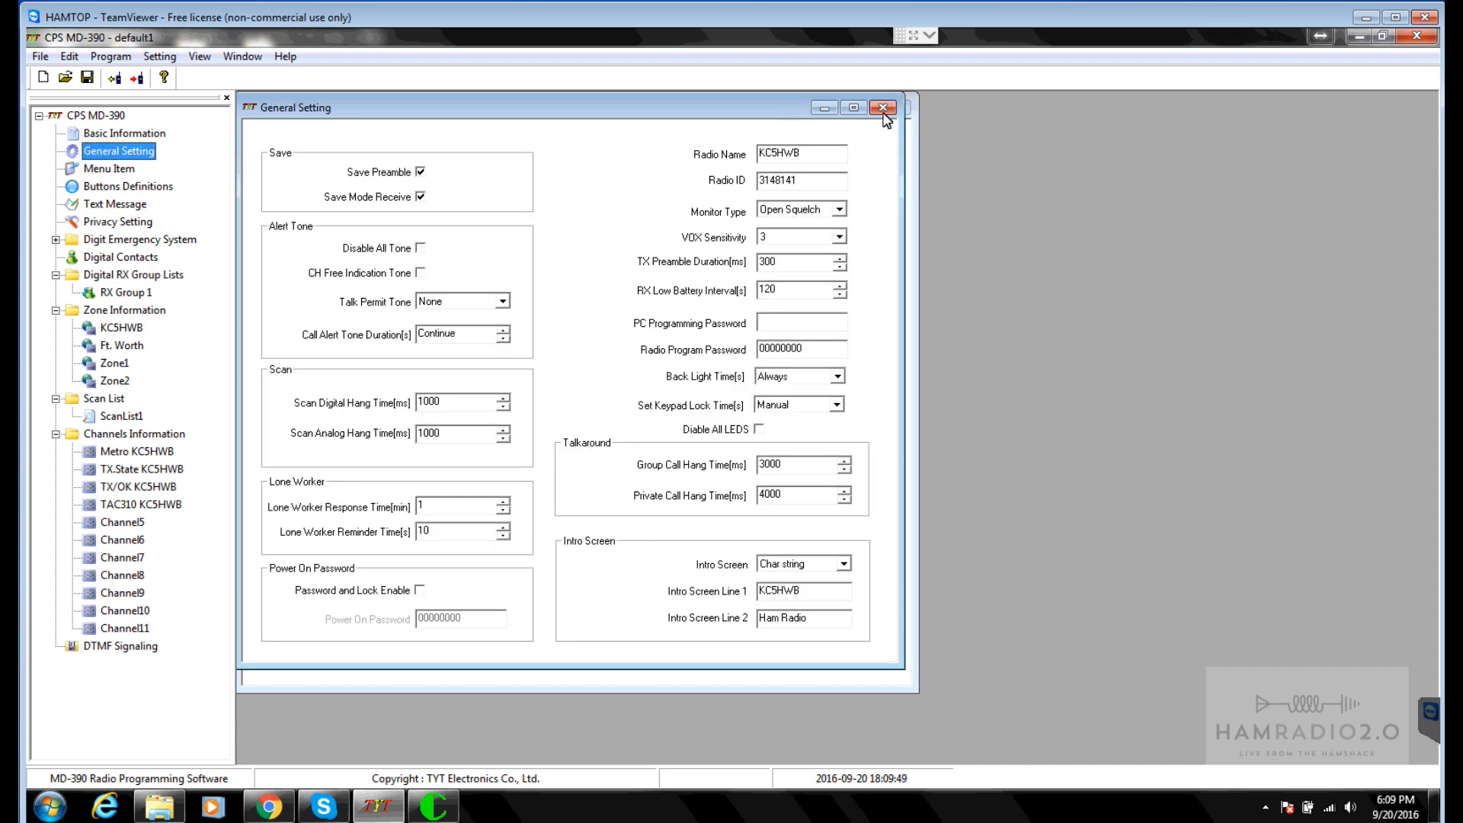
double_click(784, 180)
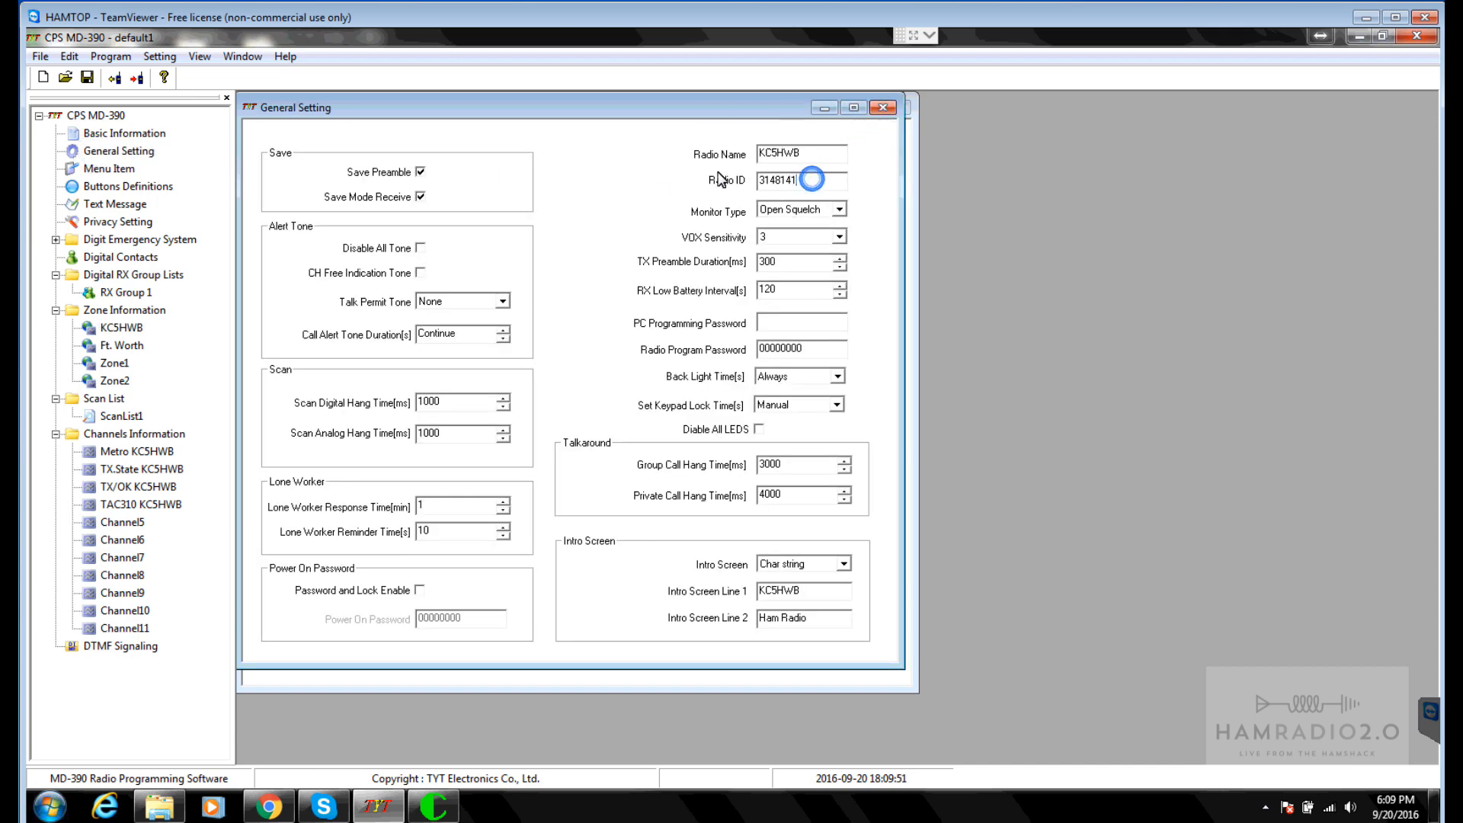
Step: Review the digital contacts, the Metro channel entry and the KC5HWB zone's channel members
click(882, 107)
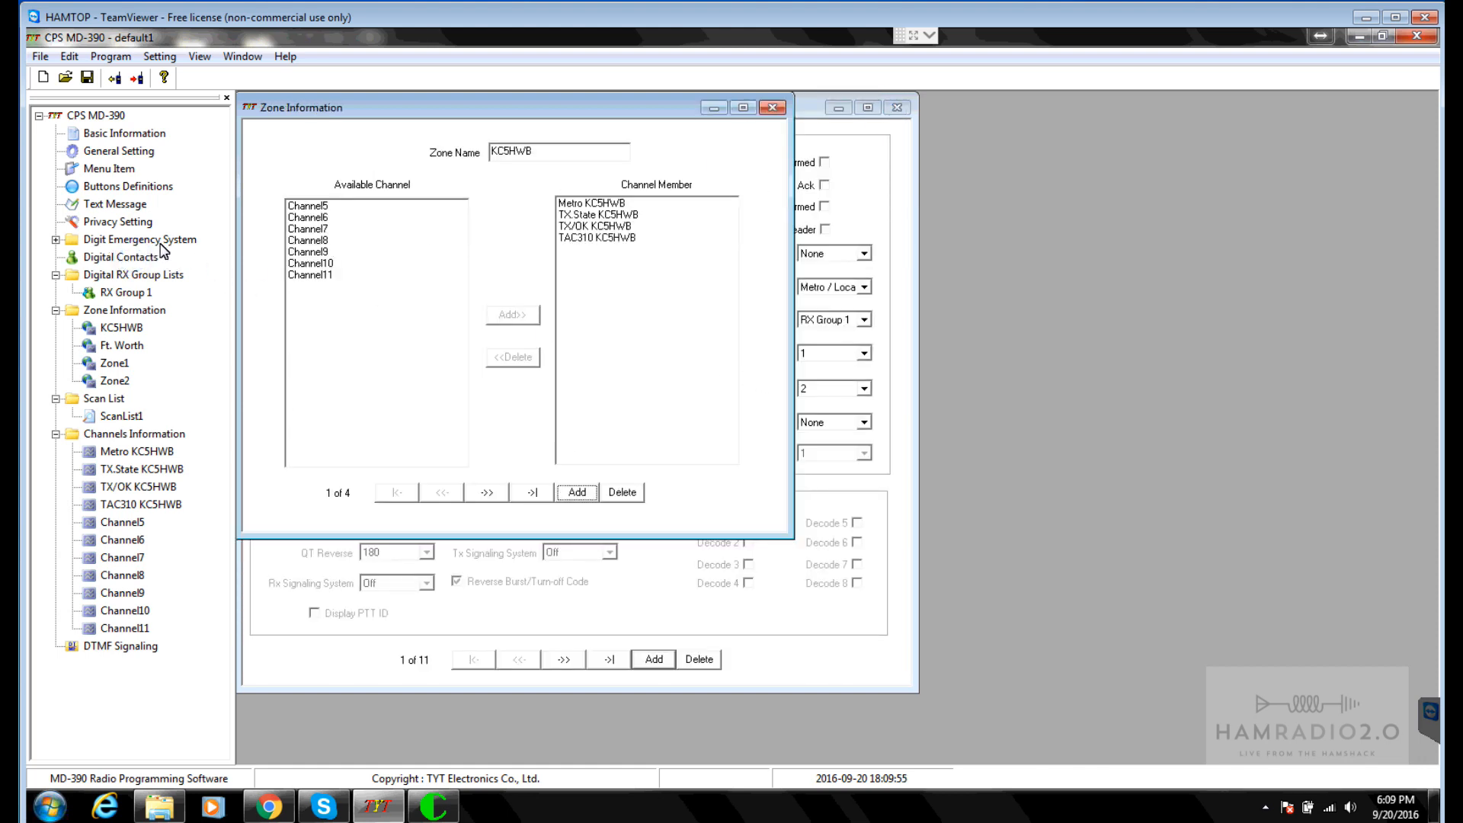
double_click(130, 261)
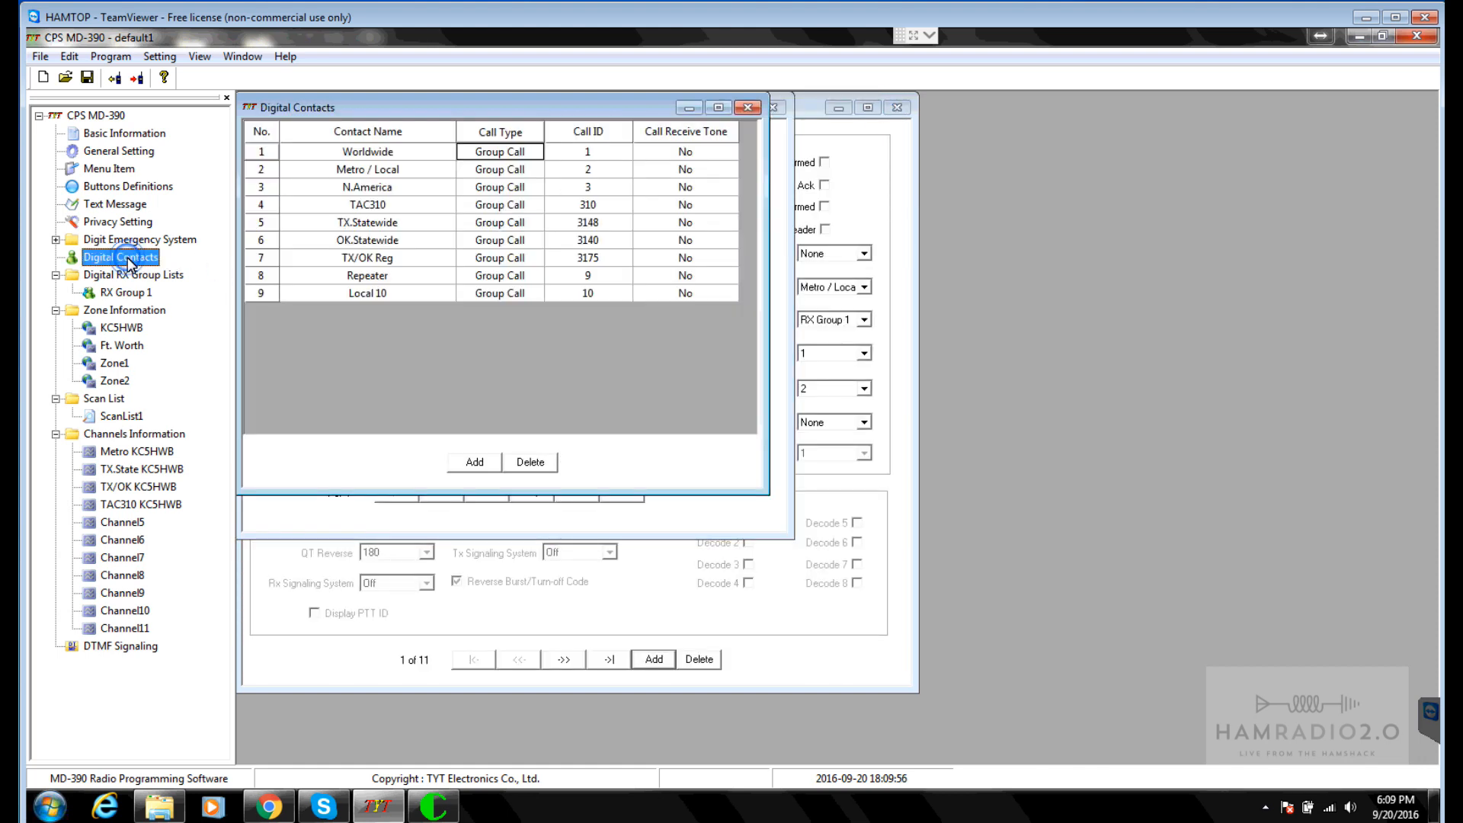
click(749, 108)
double_click(110, 452)
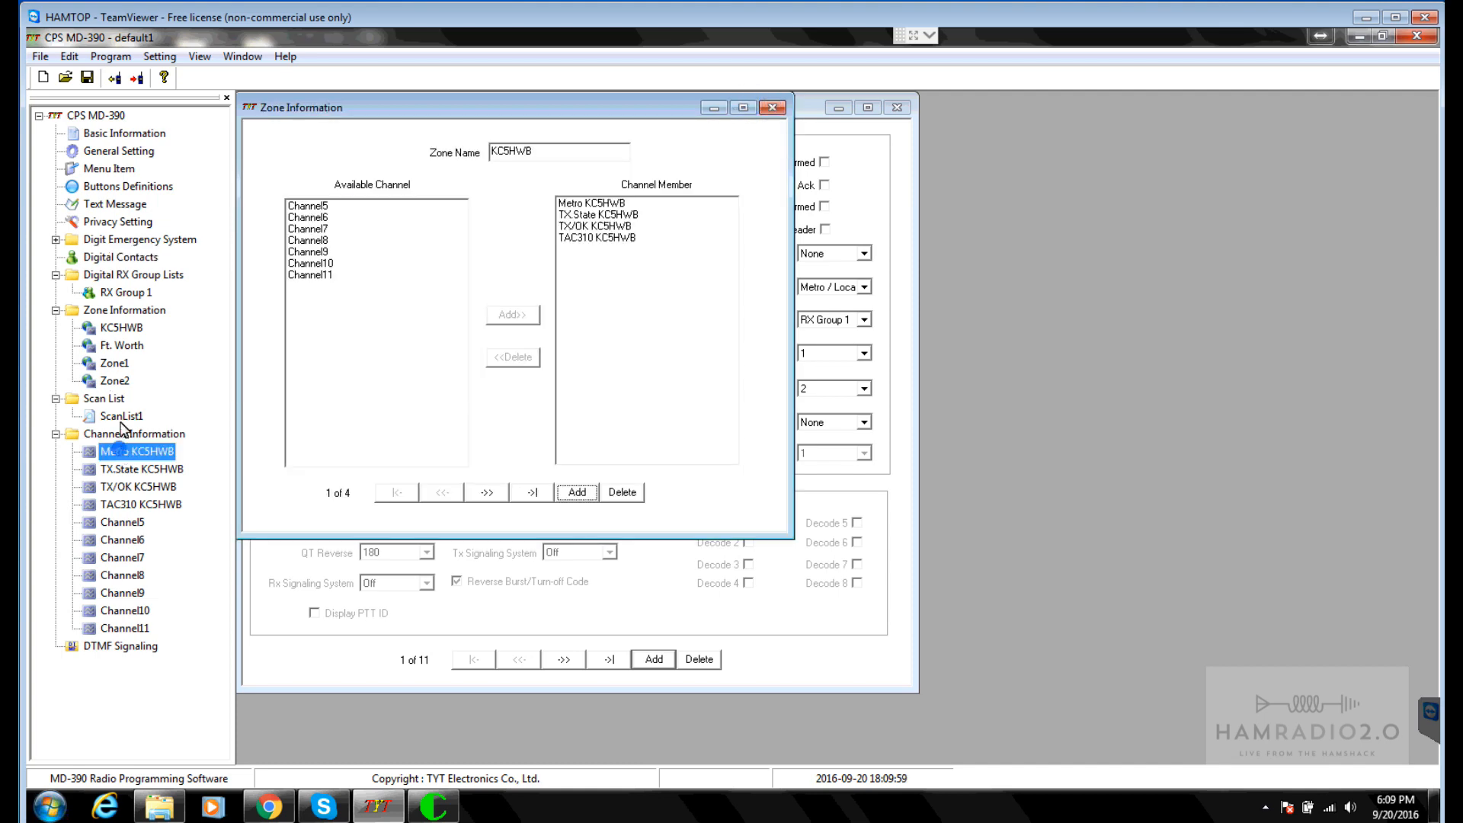
double_click(107, 332)
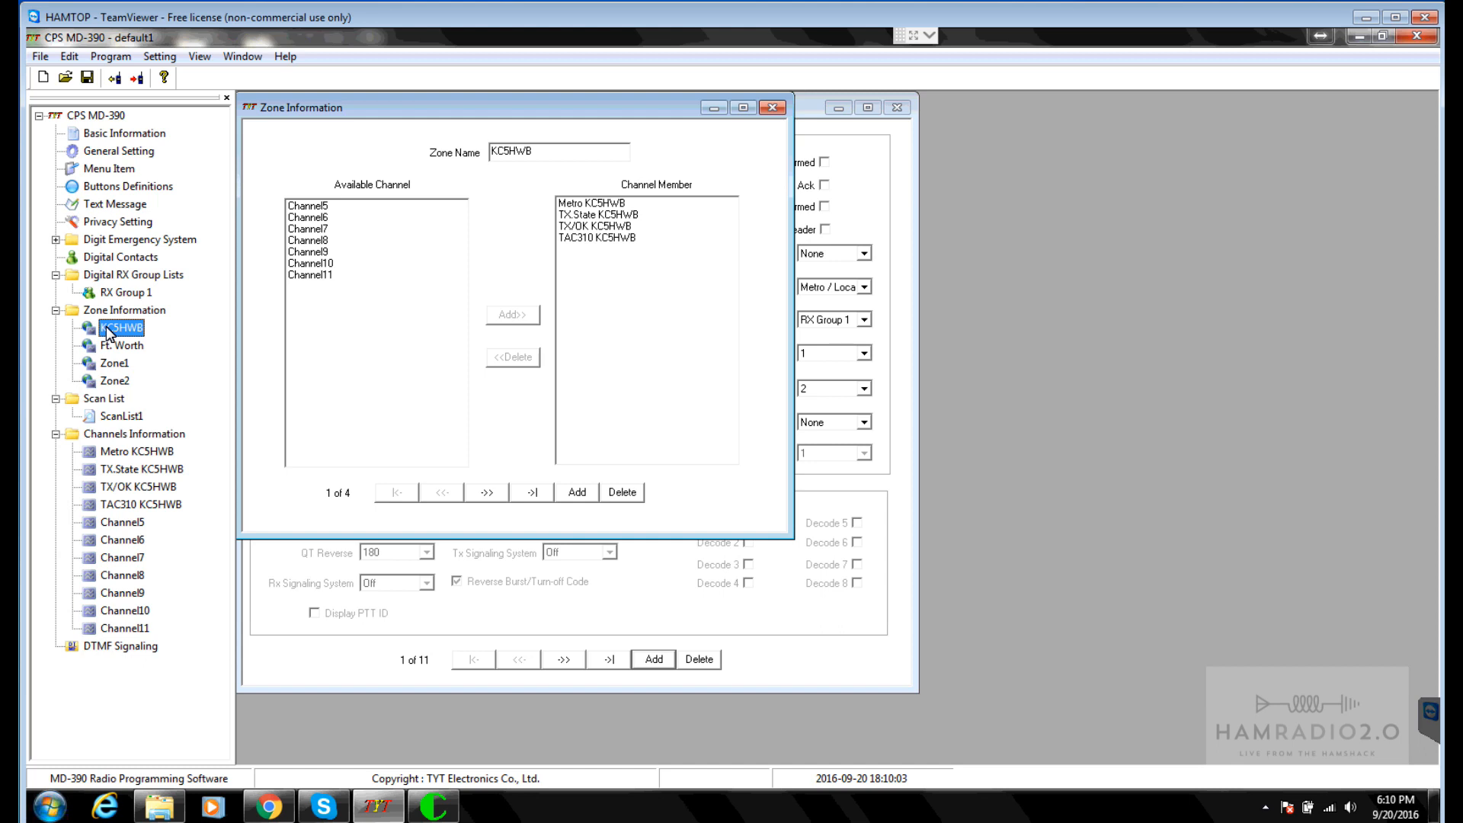
Step: Save the codeplug under the new file name TEST_20160920 in the TYT folder
click(38, 56)
click(90, 131)
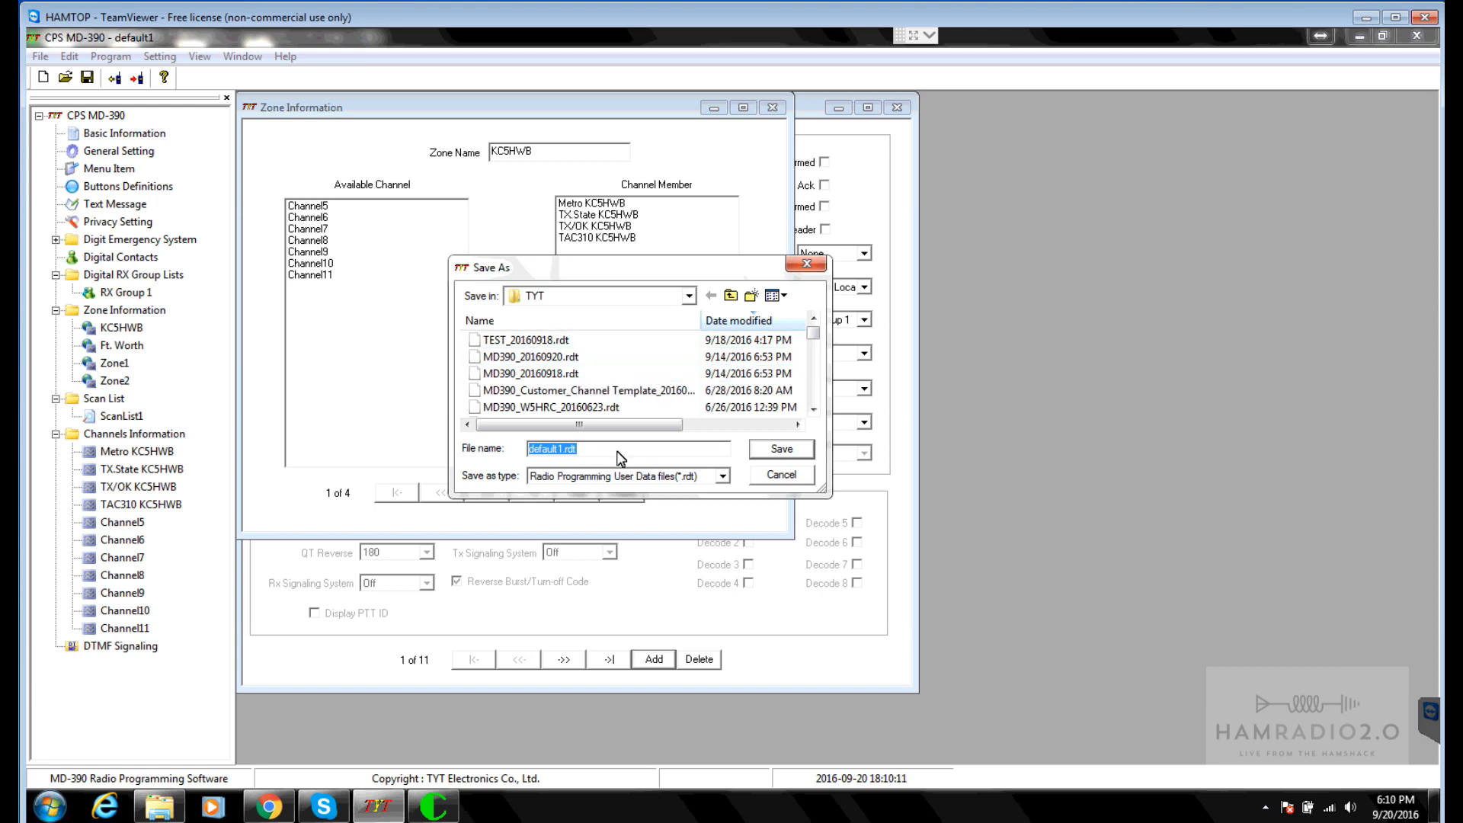
text(TEST)
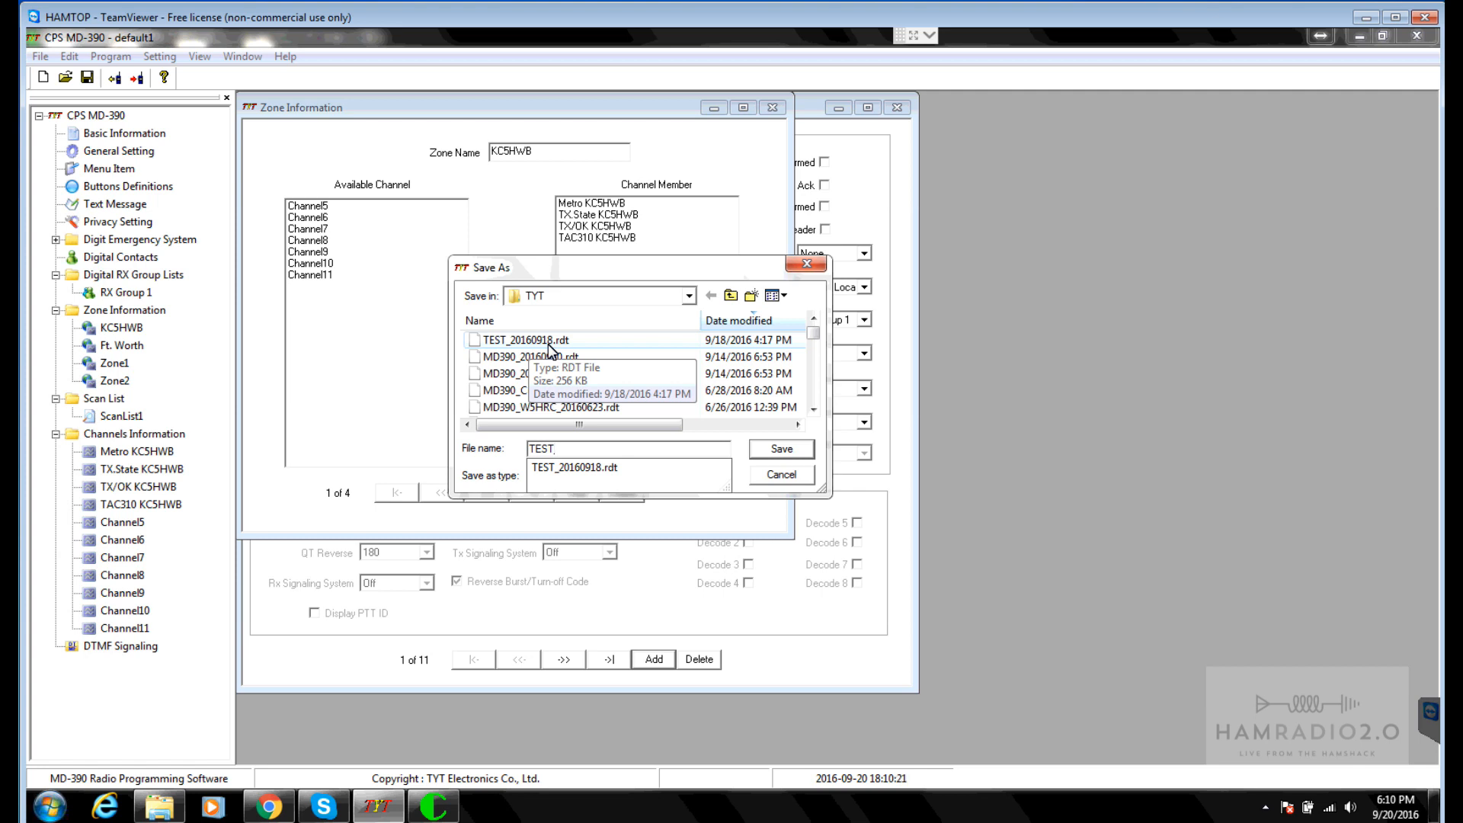
text(_20160920)
key(Return)
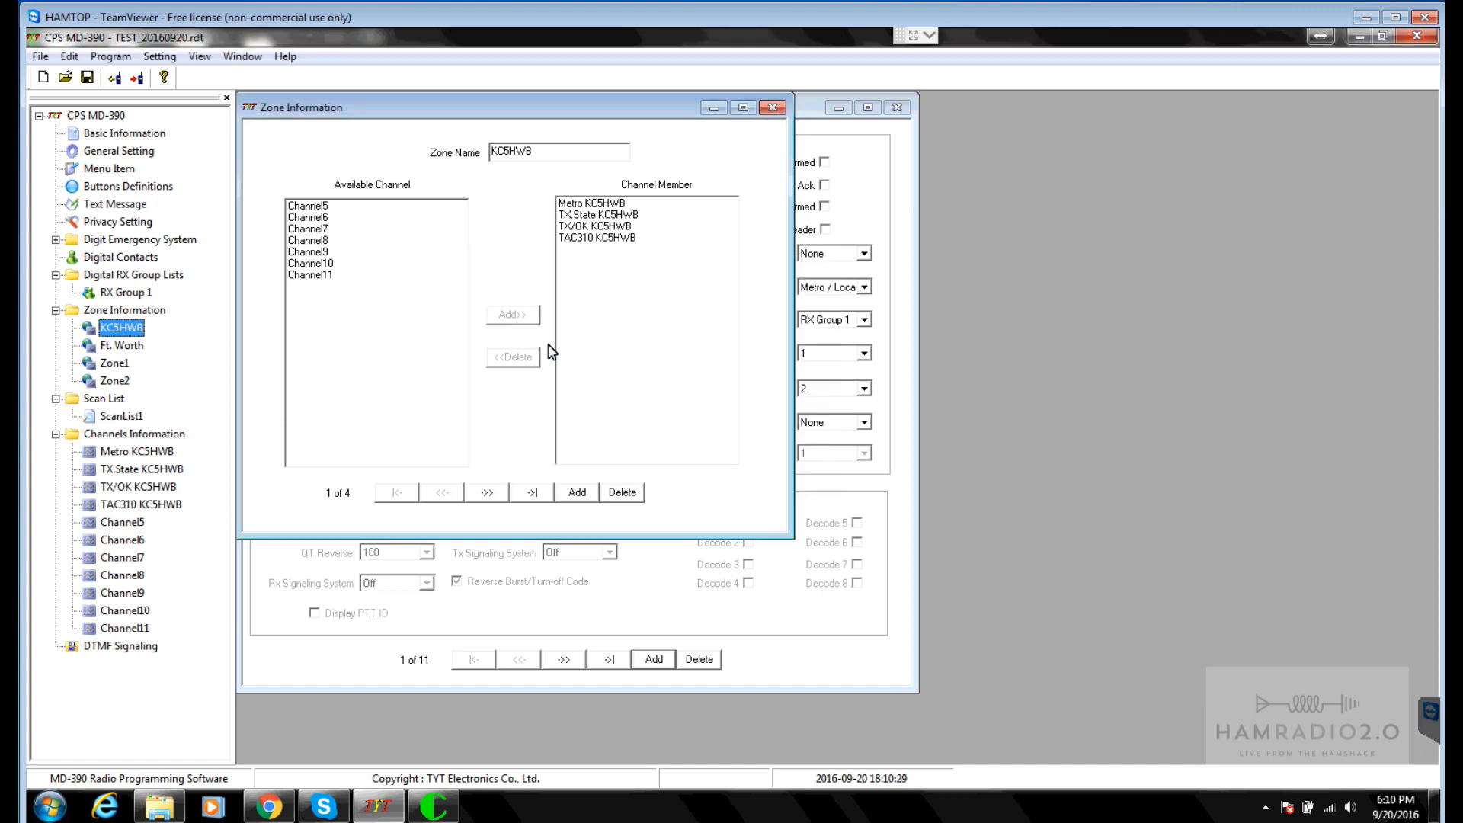
click(40, 56)
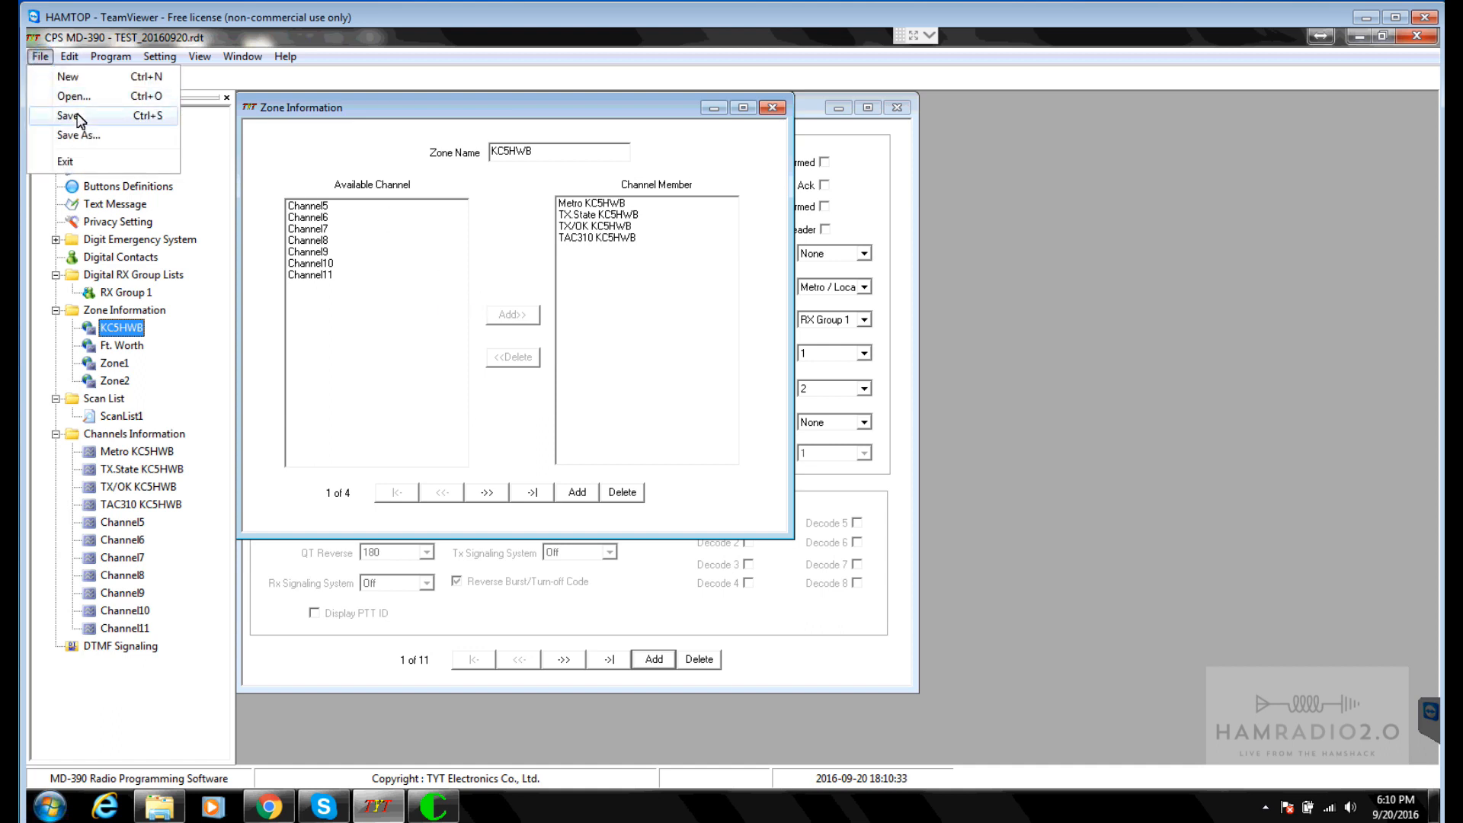
click(762, 297)
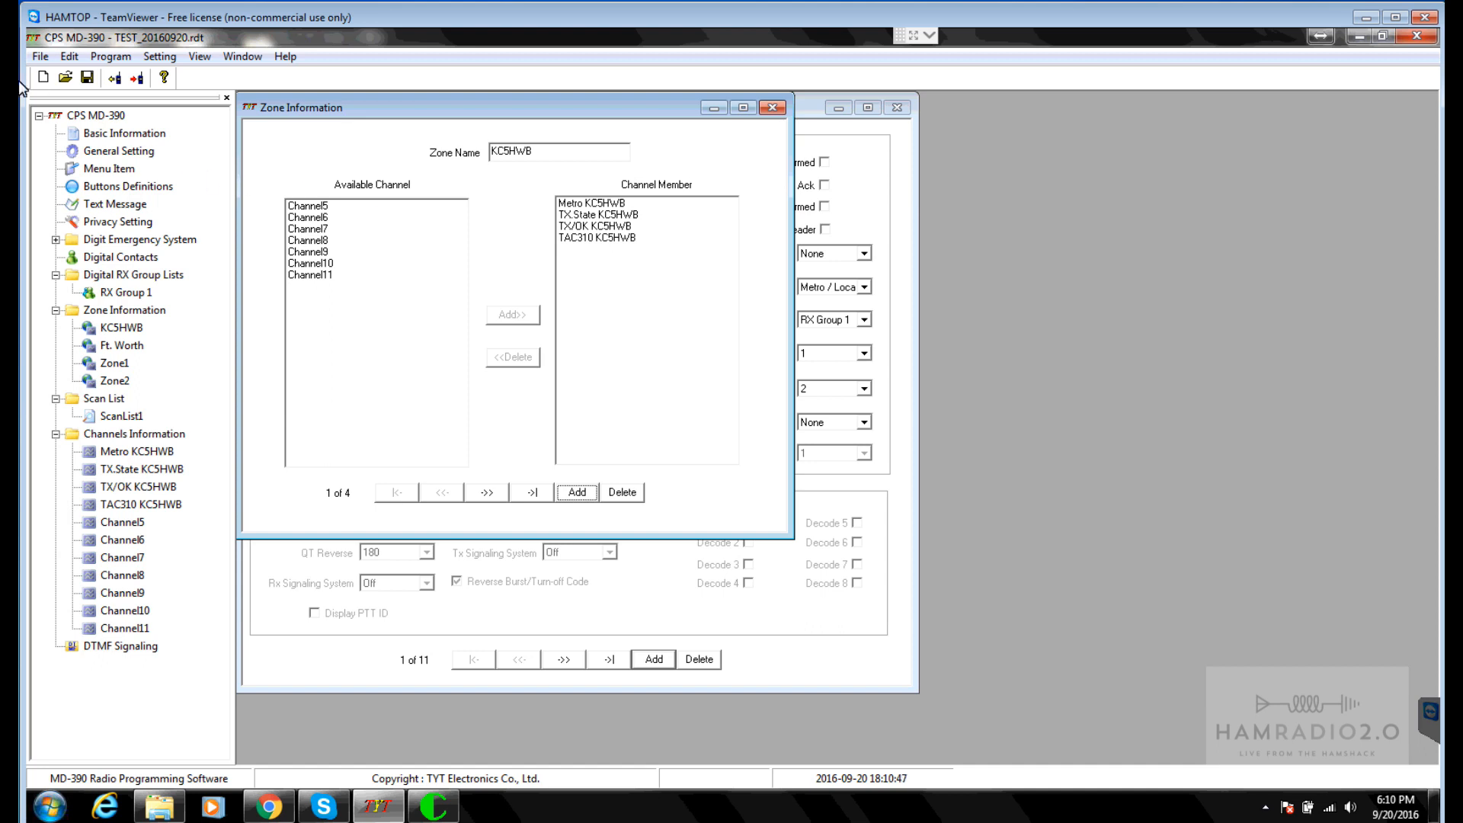
Step: Compare the dated codeplug files TEST_20160918.rdt and TEST_20160920.rdt in the TYT folder without opening either one
click(40, 56)
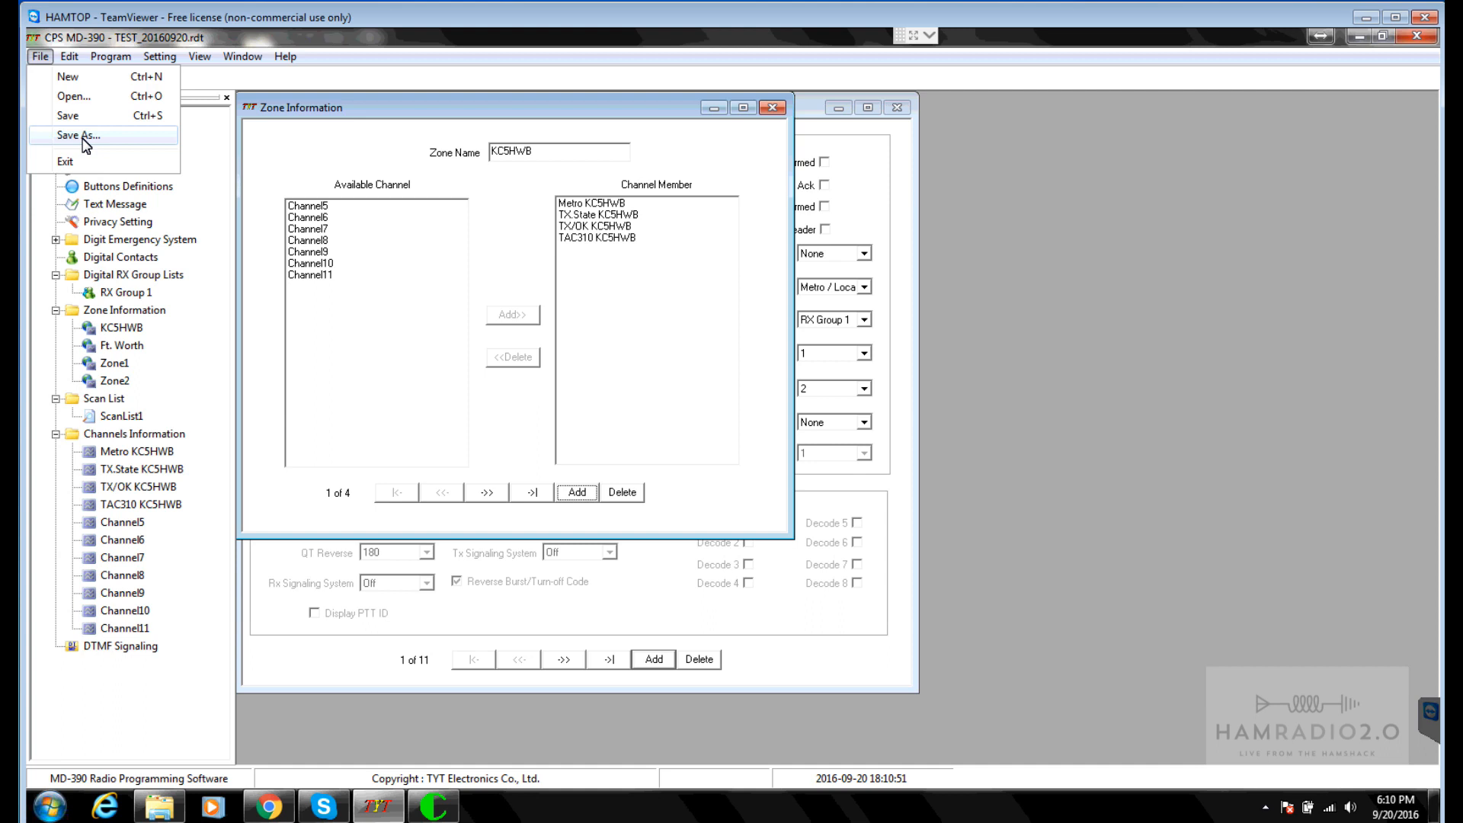
click(81, 97)
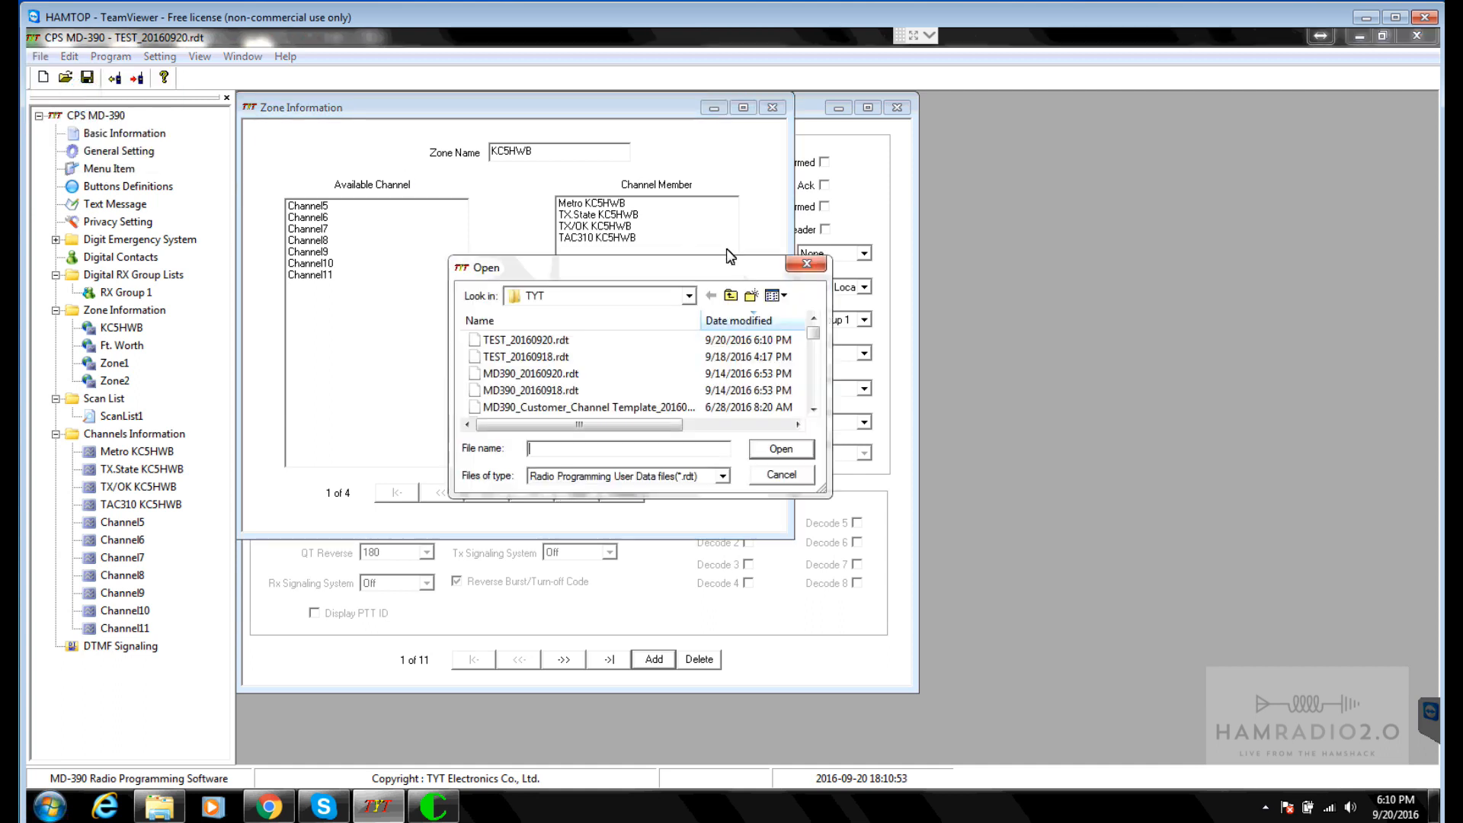
click(550, 360)
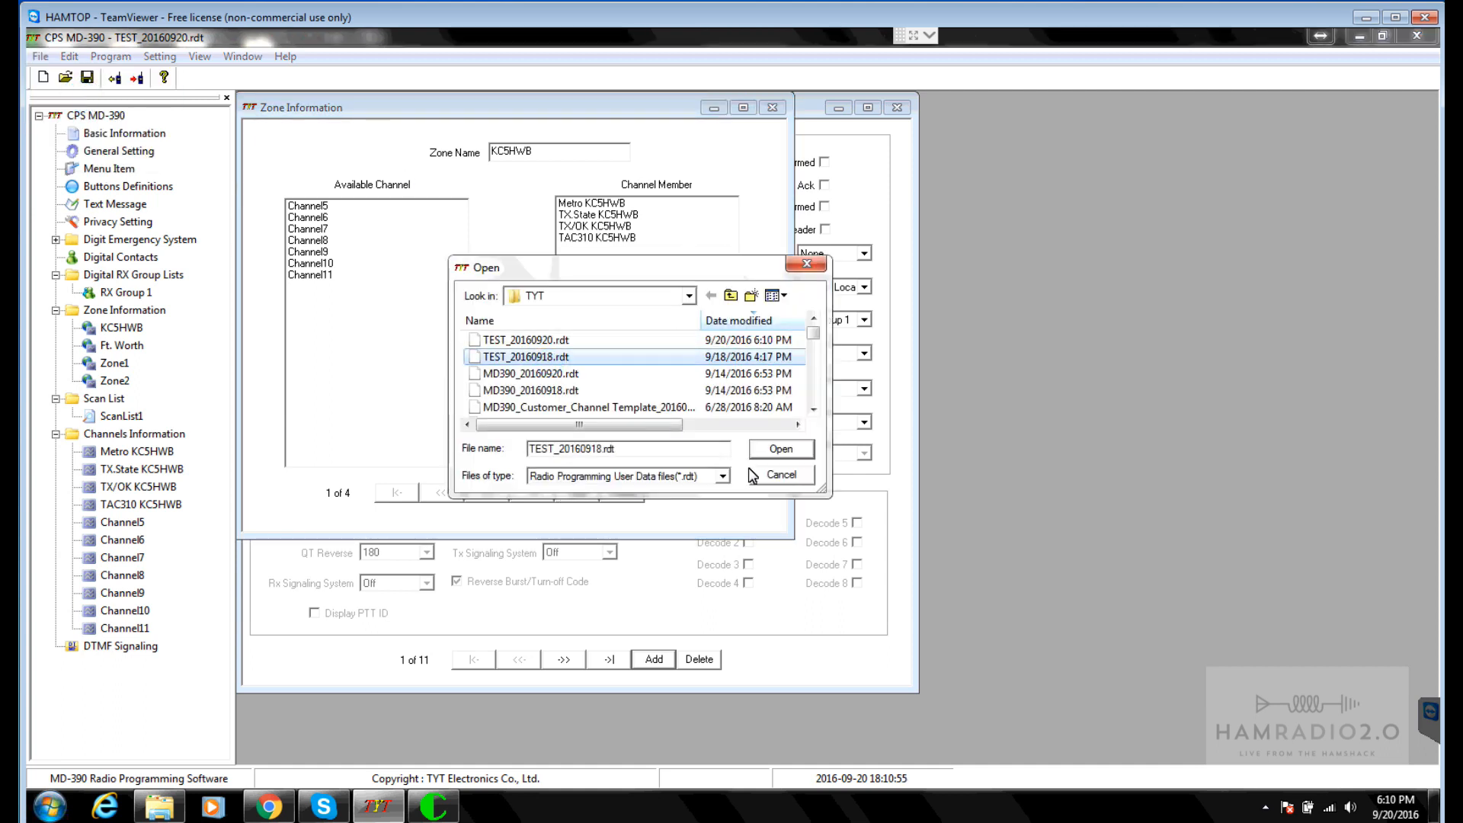
click(561, 340)
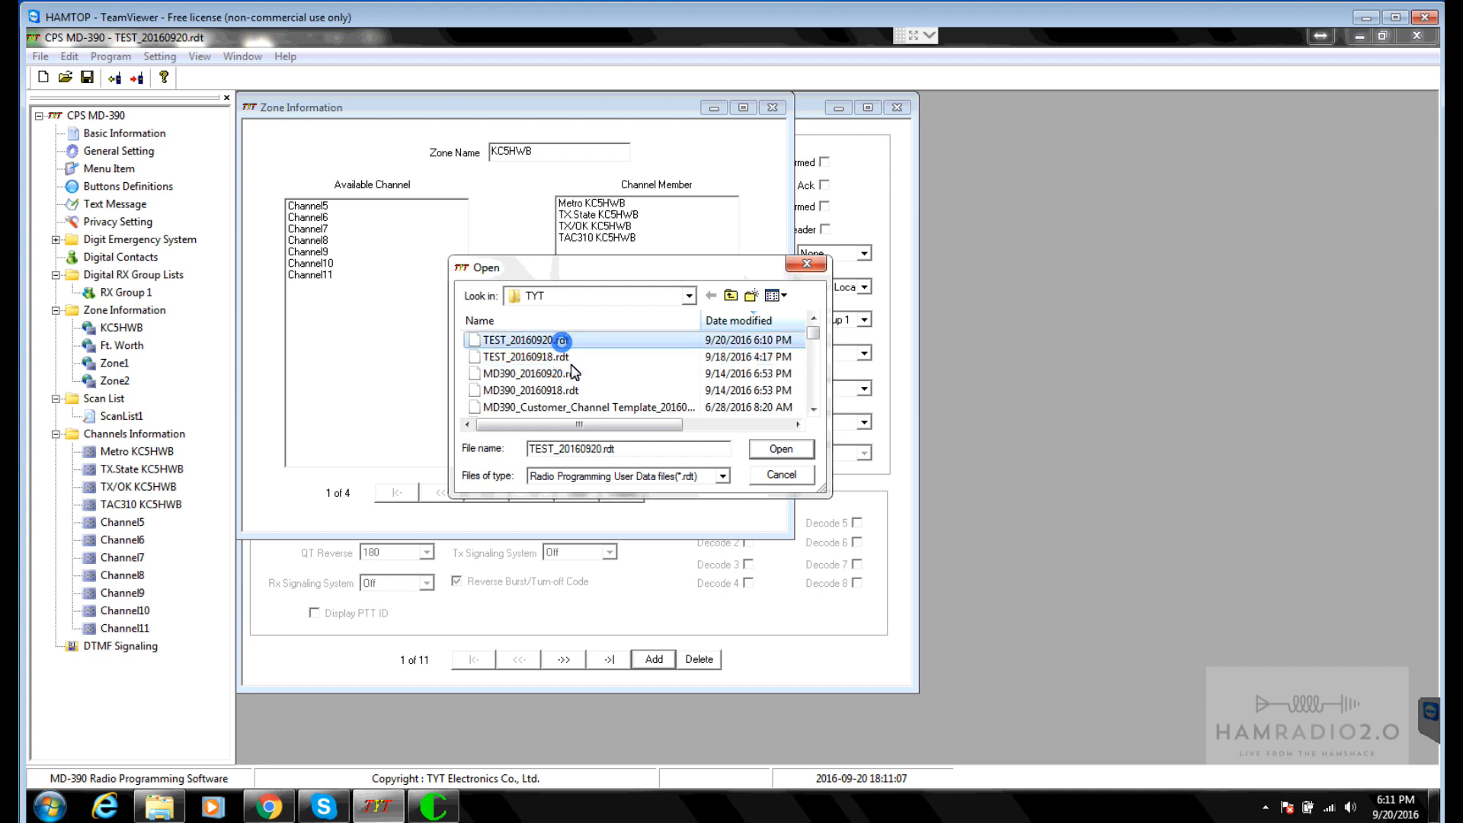
click(571, 357)
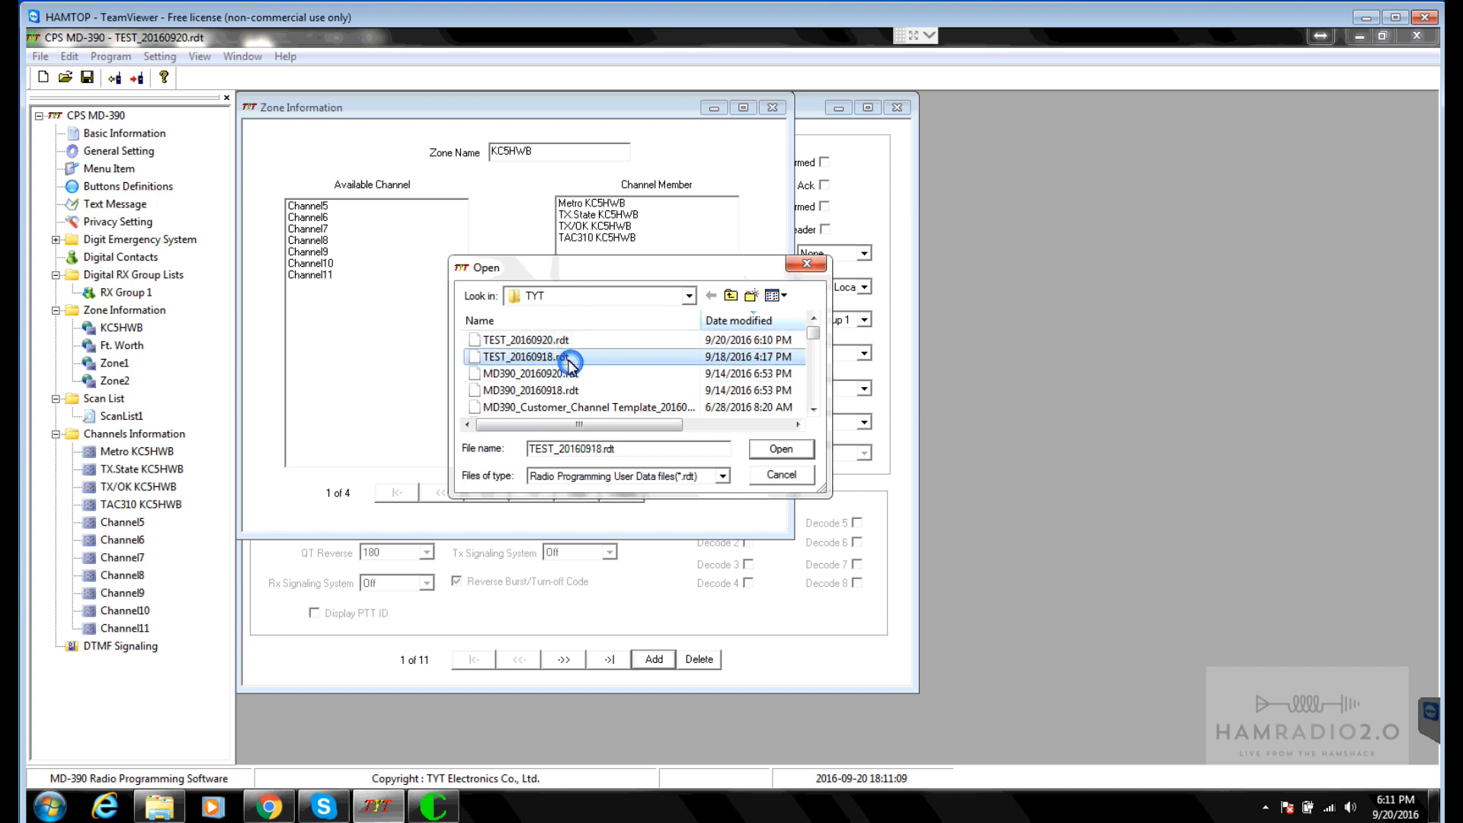
click(554, 340)
click(542, 359)
click(543, 340)
click(547, 357)
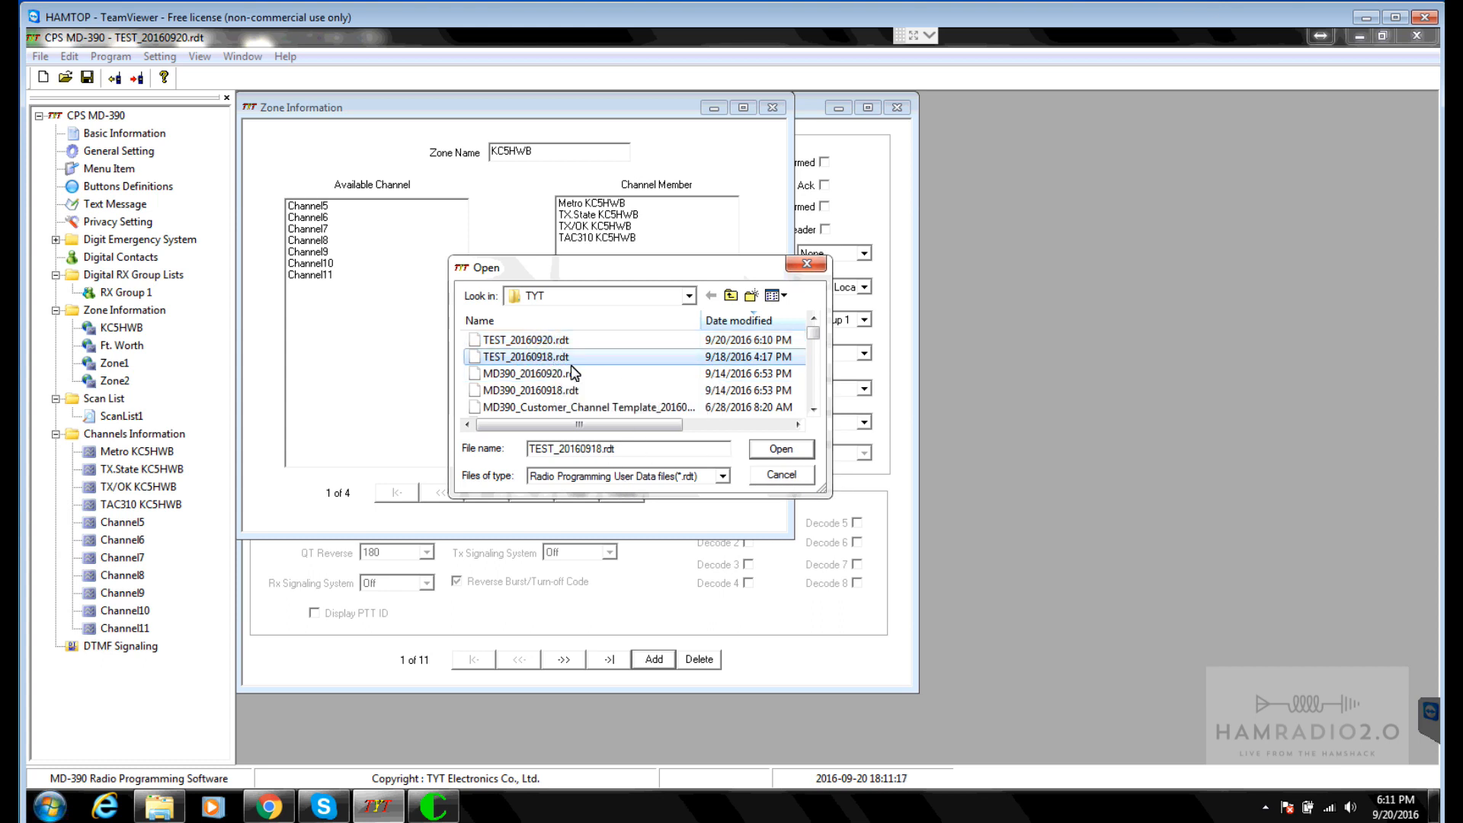
click(780, 474)
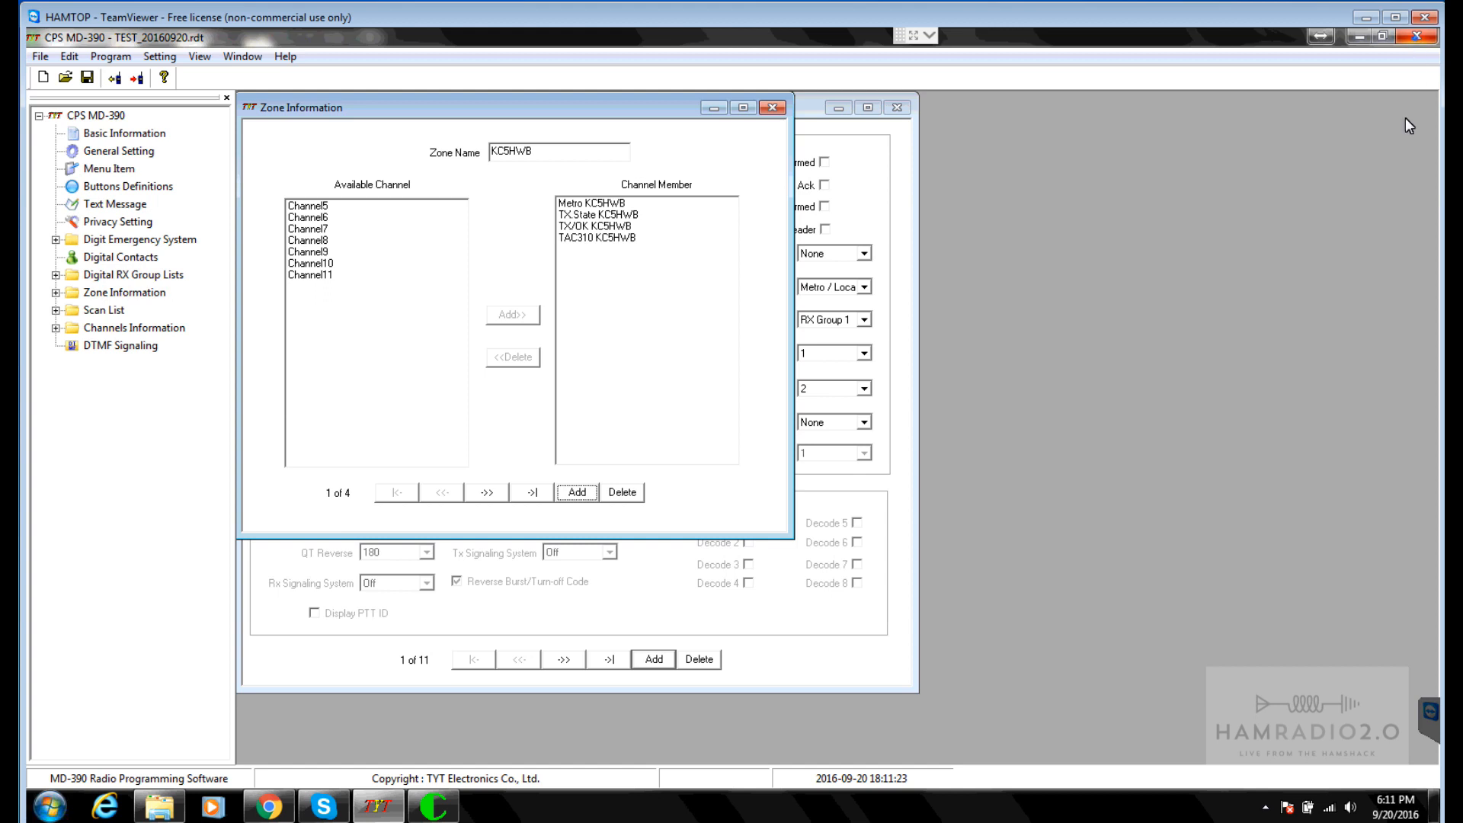
Step: Exit the MD-390 programming software, saving the changes to TEST_20160920.rdt, and minimize the CS800 software
click(1416, 36)
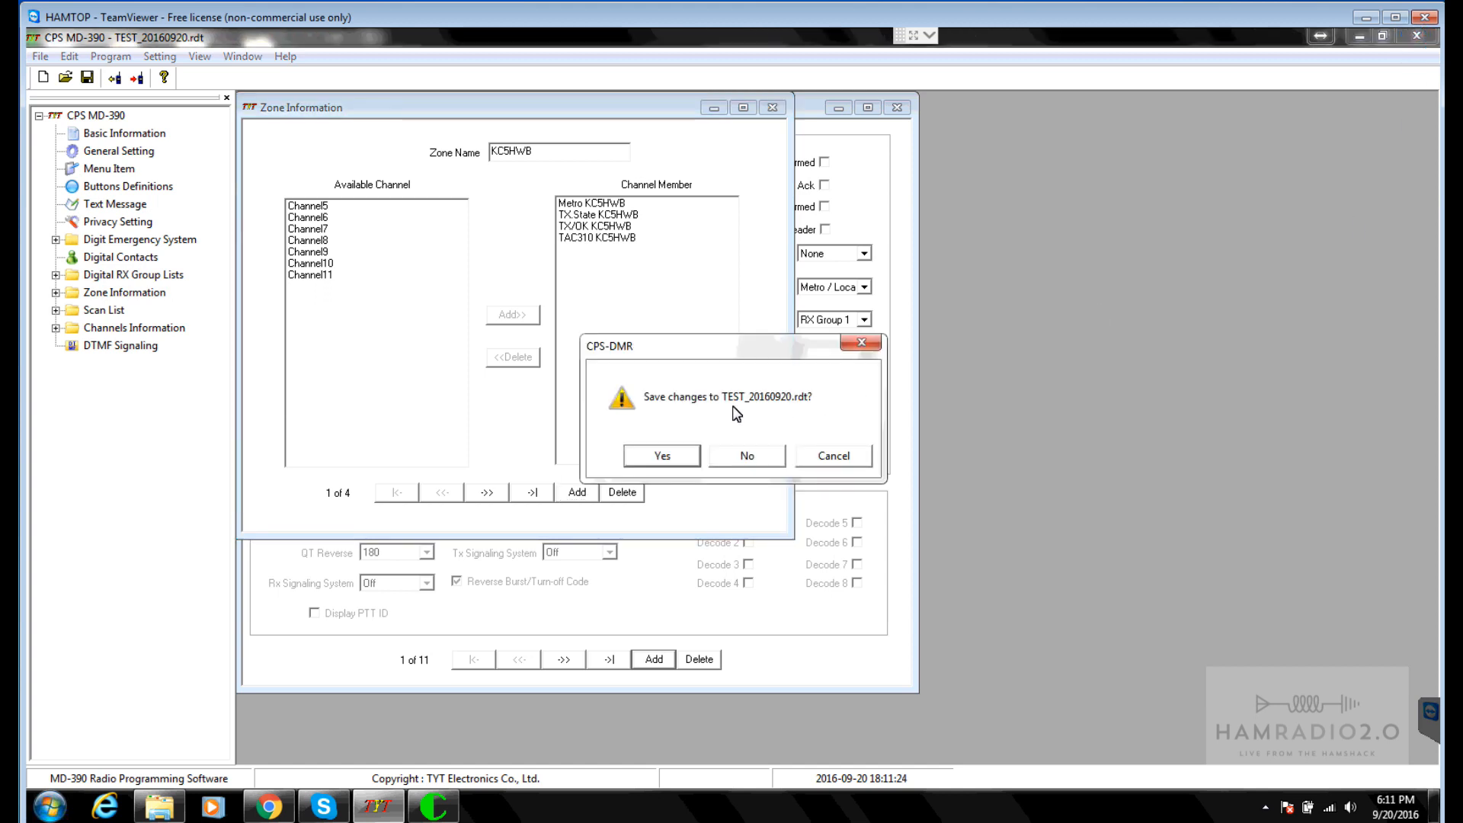
click(667, 457)
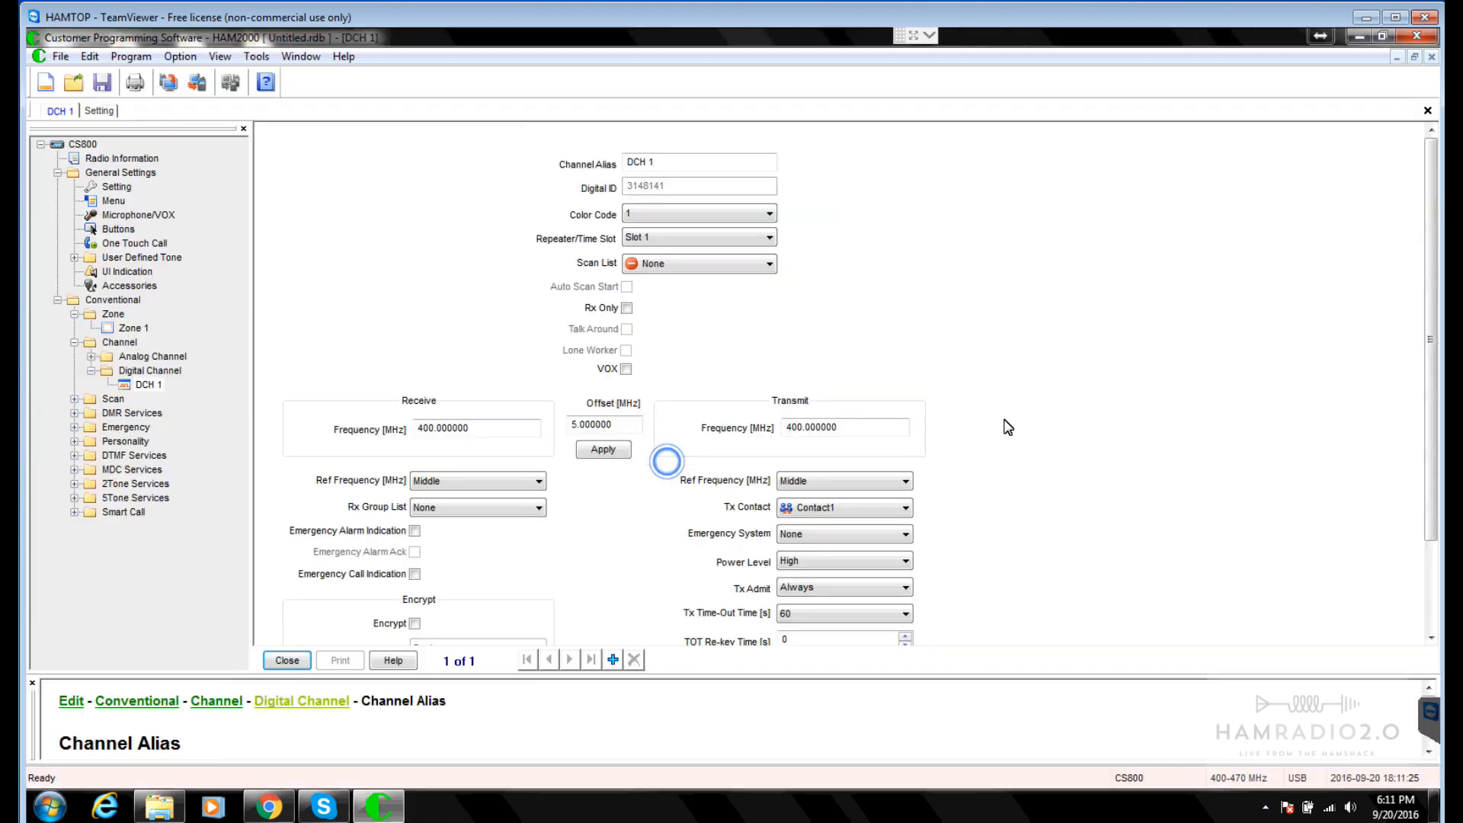
click(1360, 36)
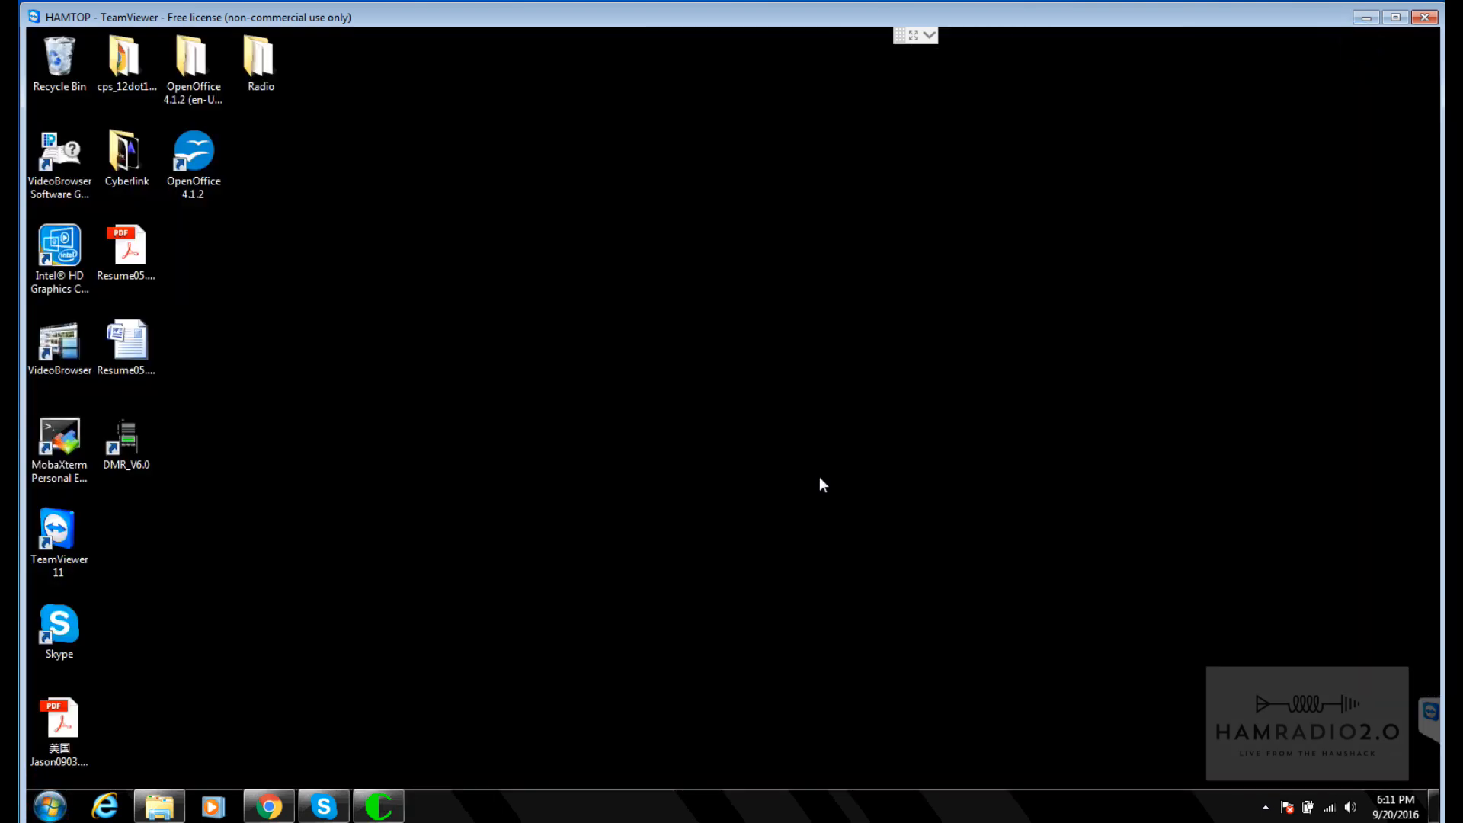
Step: Find ContactManagerV132.exe in the Downloads folder and run it, accepting the security warning
click(145, 804)
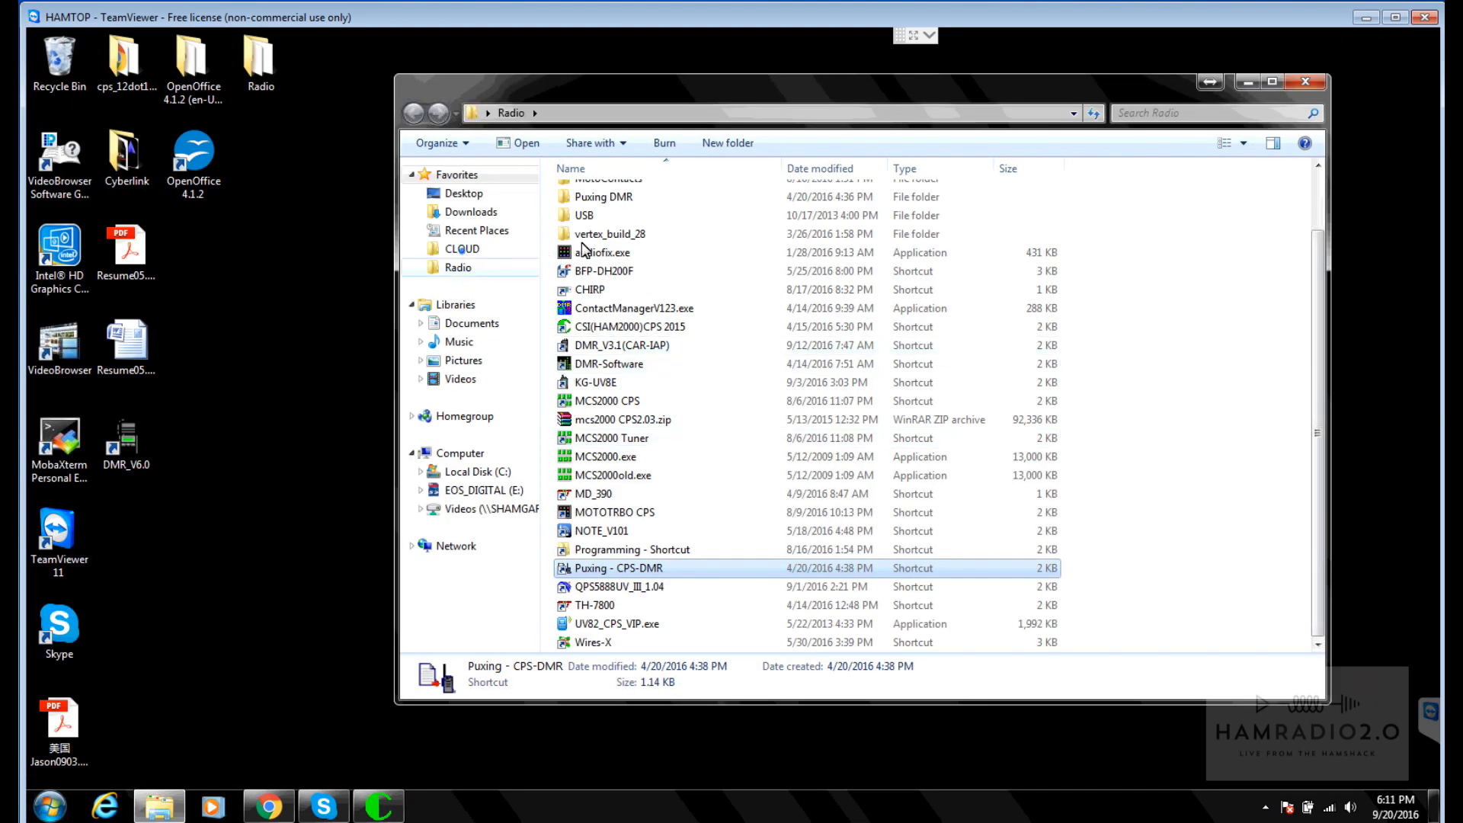
click(461, 249)
double_click(617, 214)
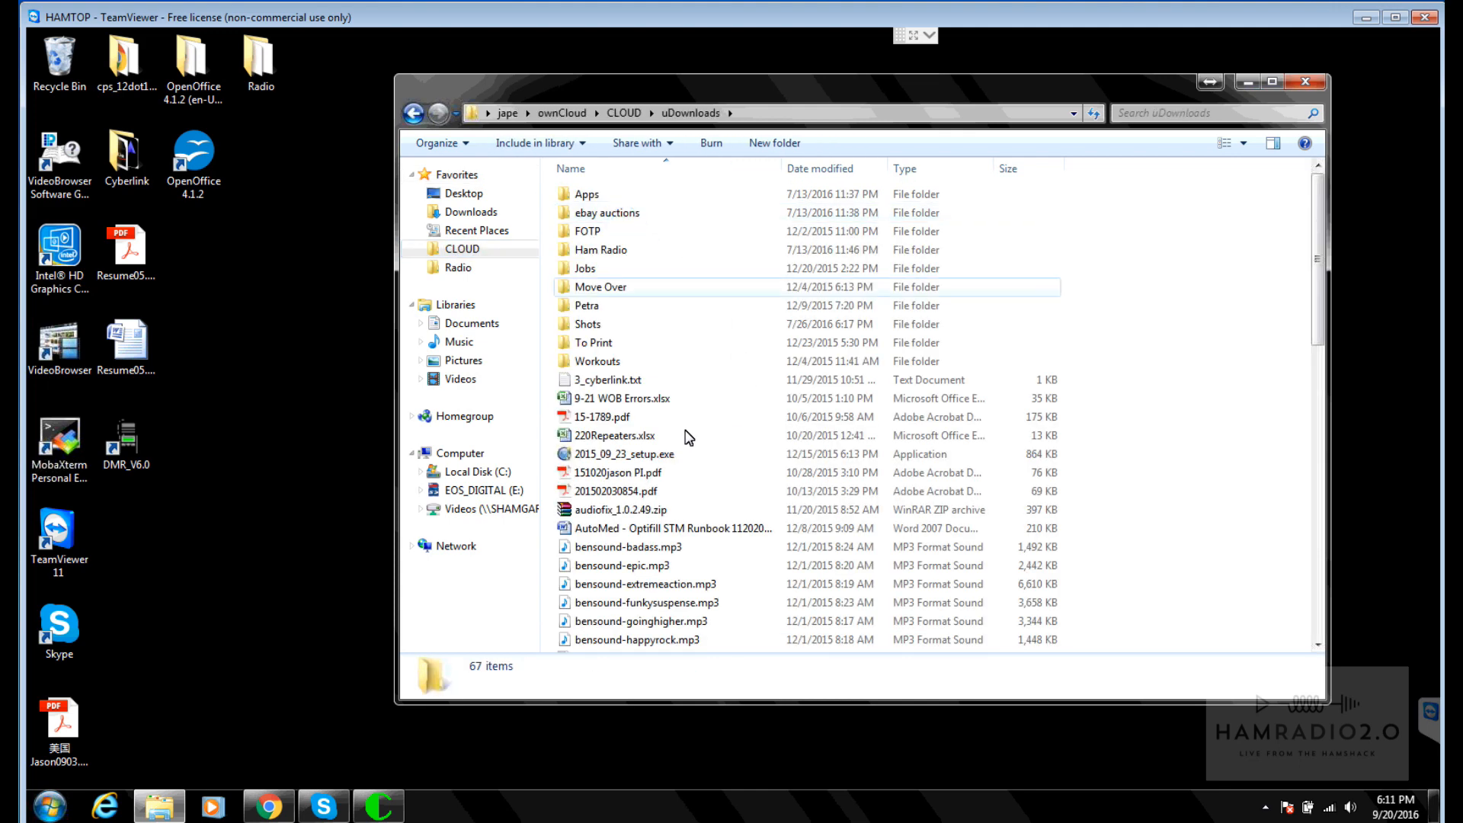
click(657, 509)
click(480, 213)
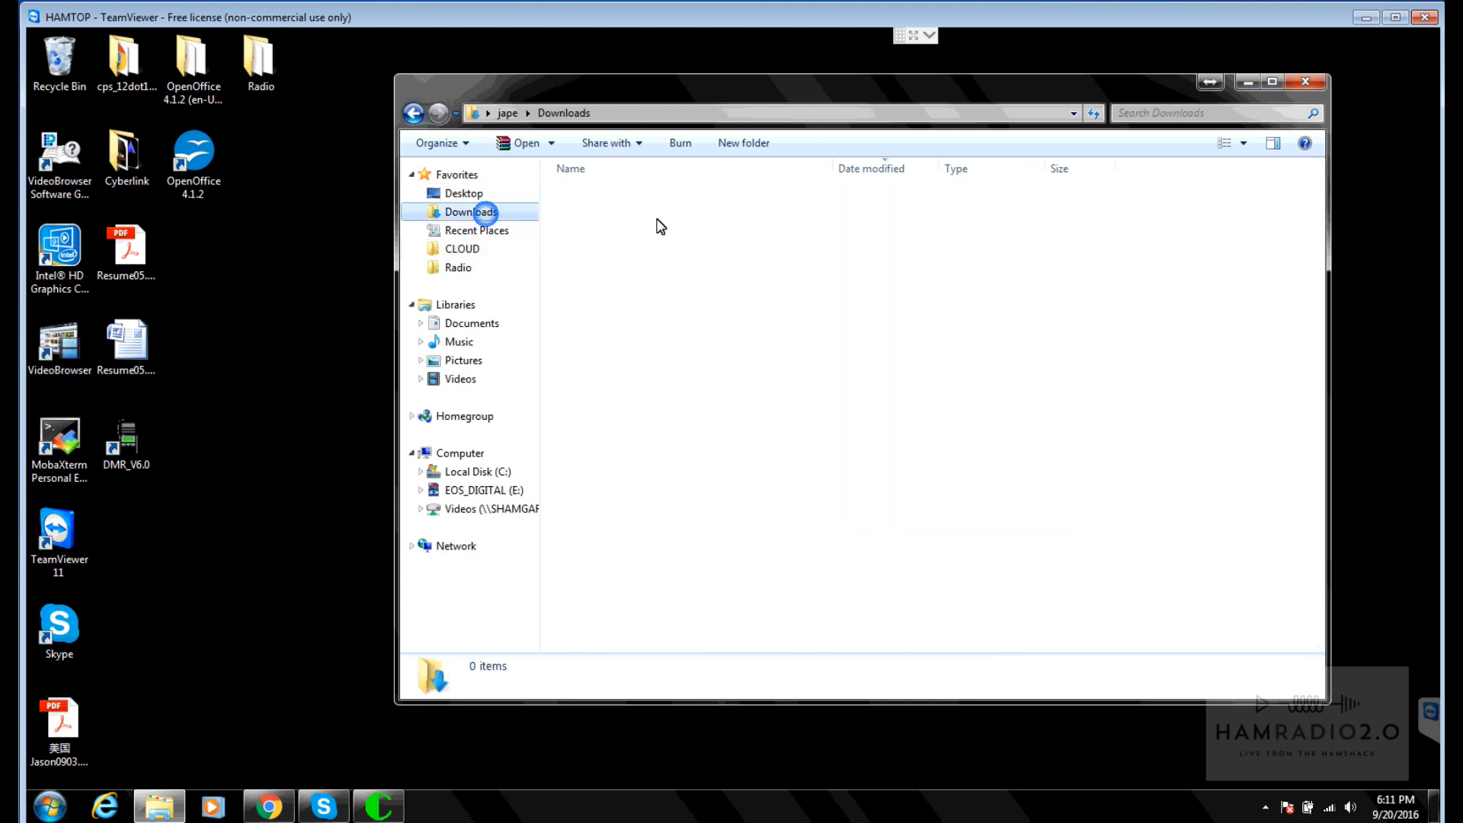
double_click(640, 197)
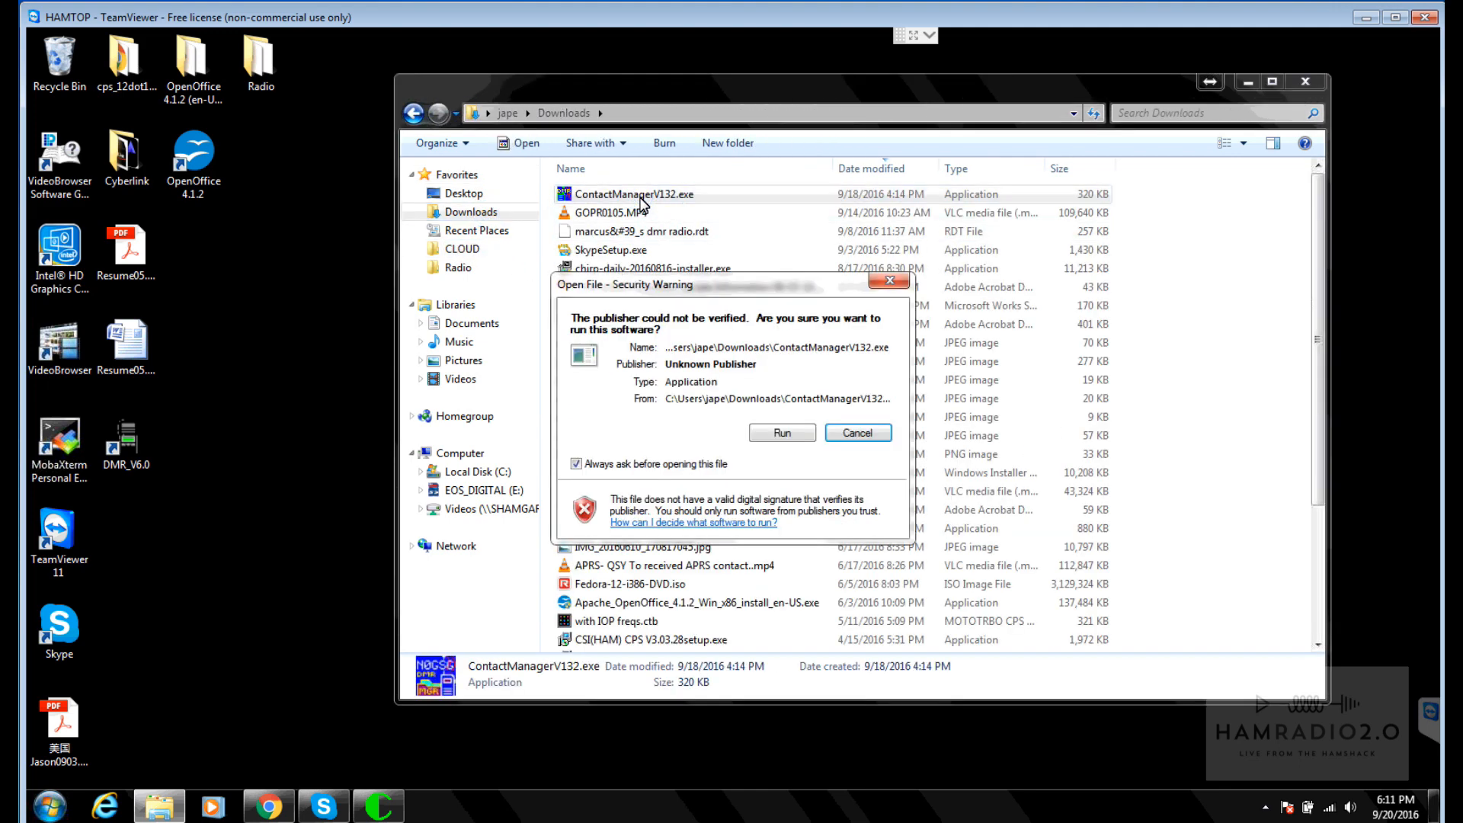
click(778, 433)
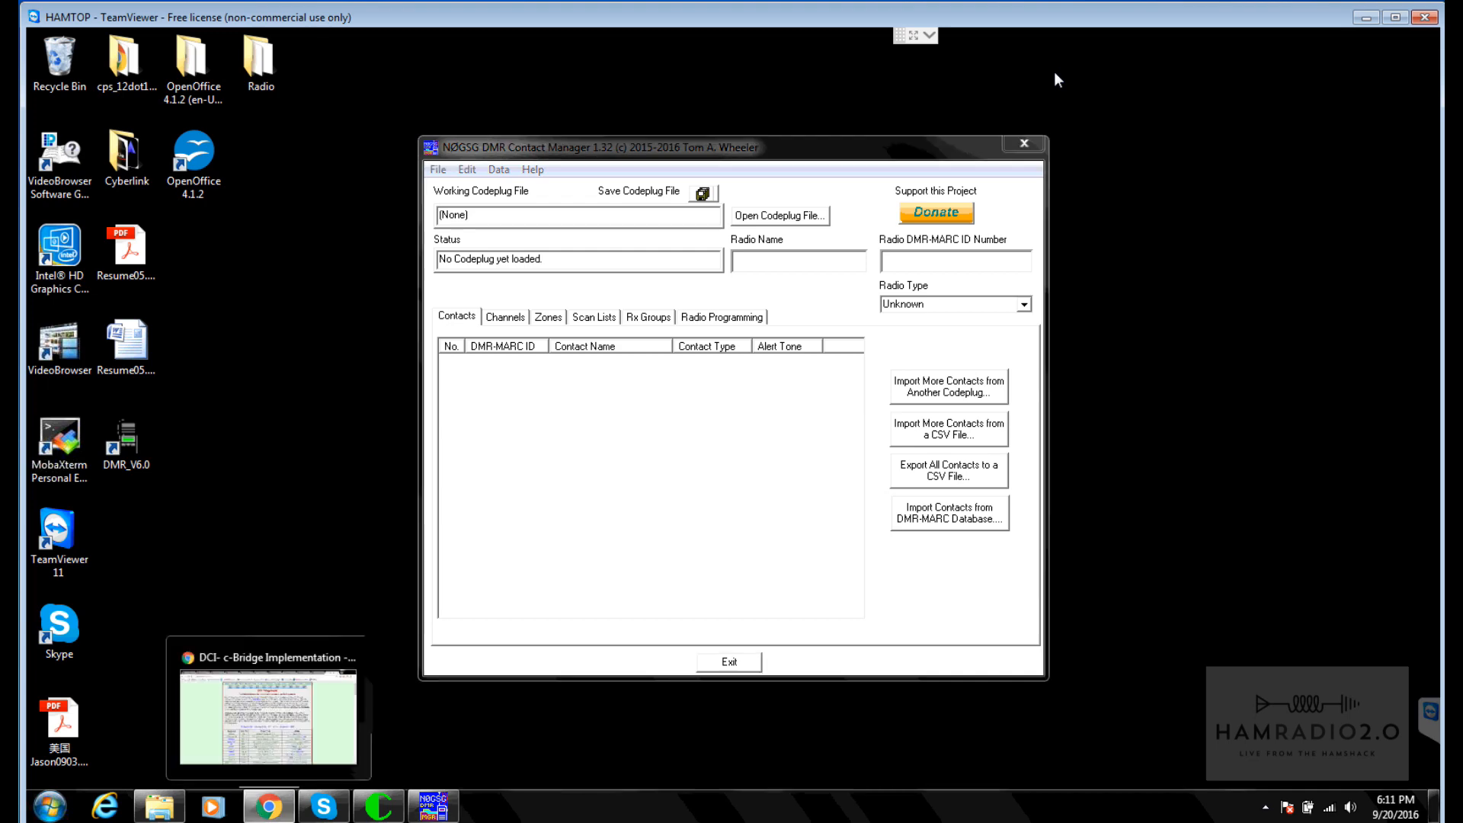
Step: Switch to Chrome, search for "n0gsg contact manager" and open the N0GSG DMR Contact Manager Support Page
click(269, 806)
click(1085, 88)
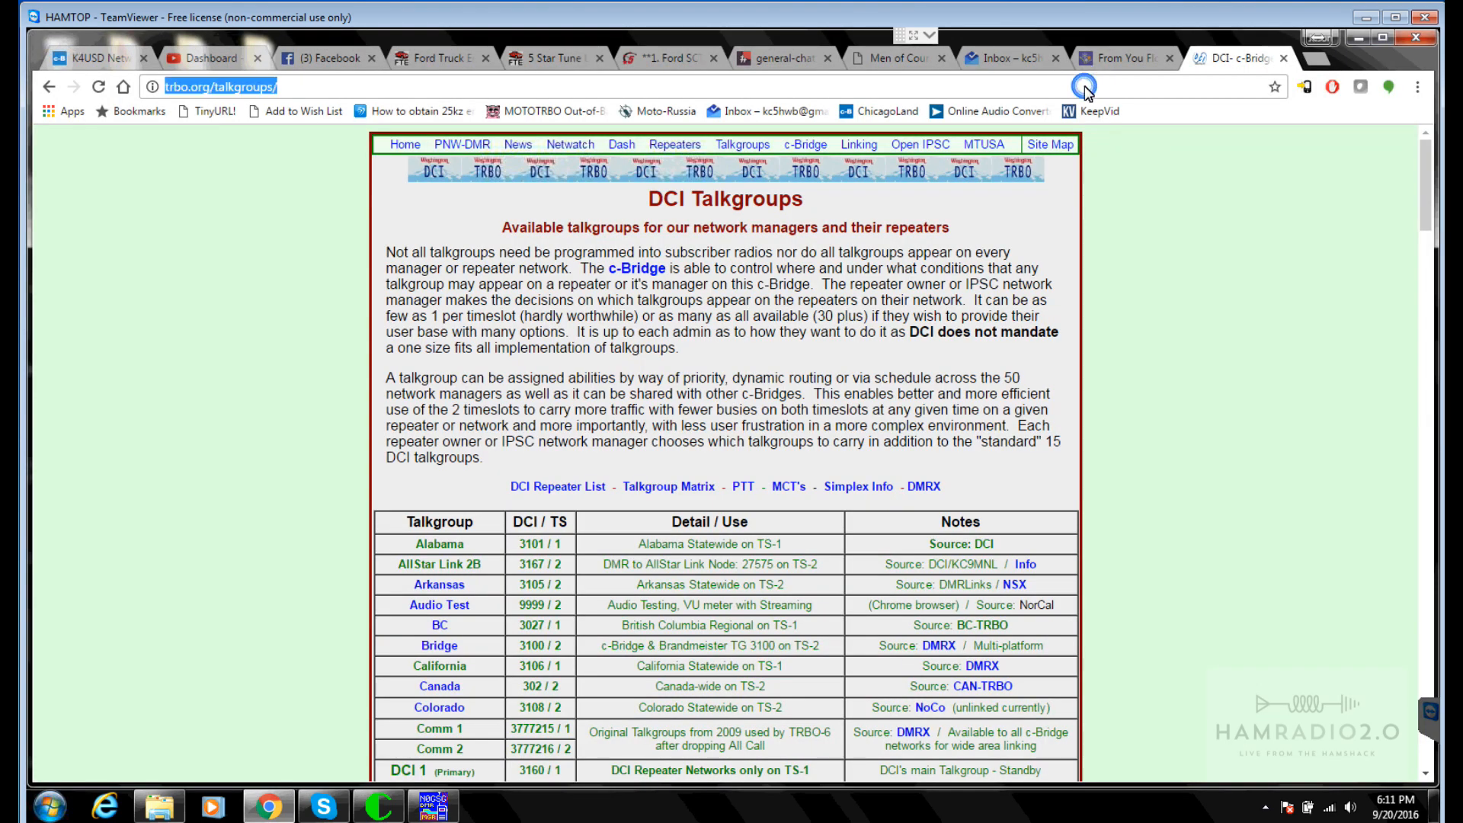
text(n0gsg )
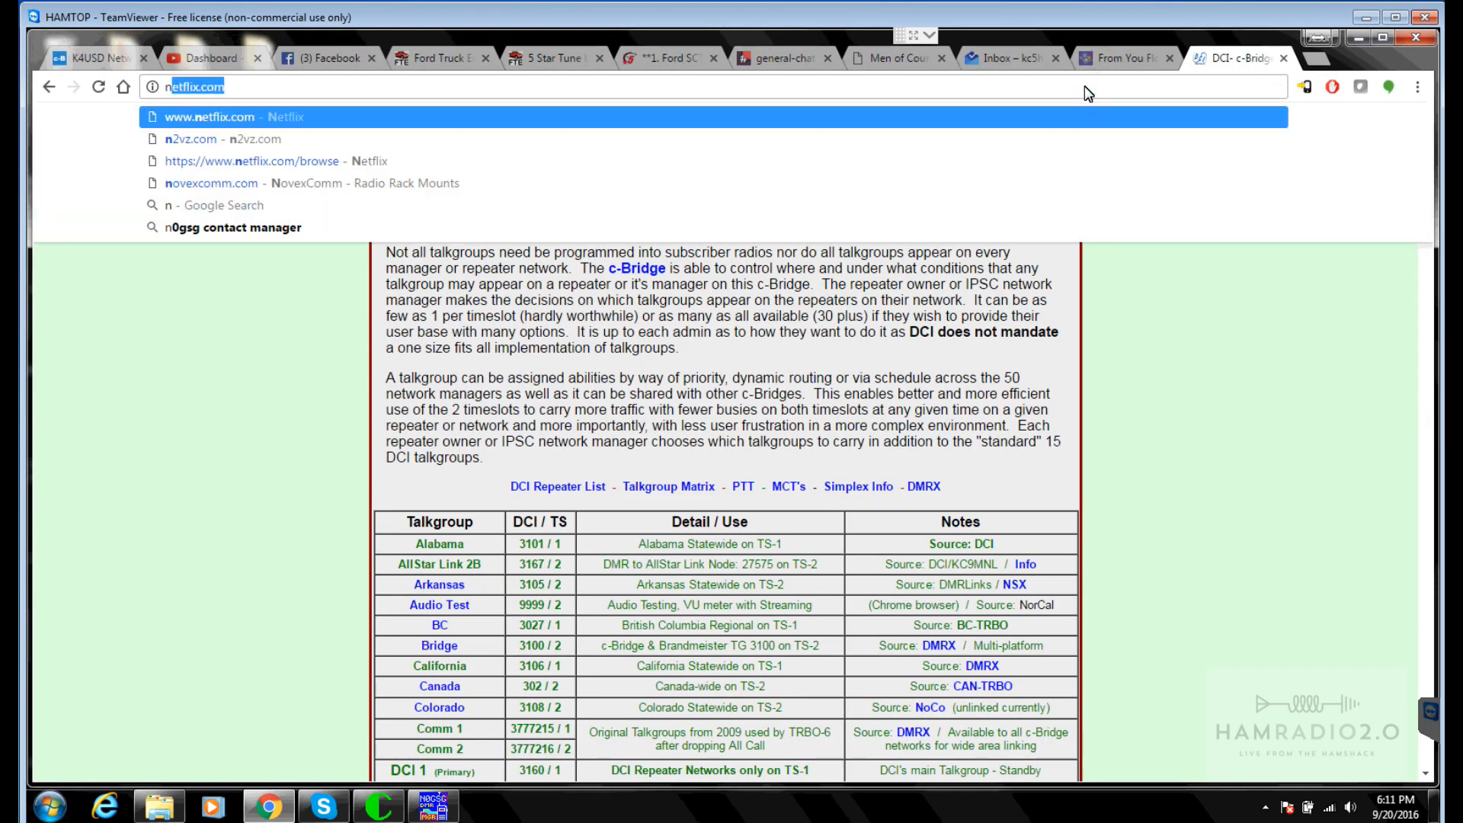
text(c)
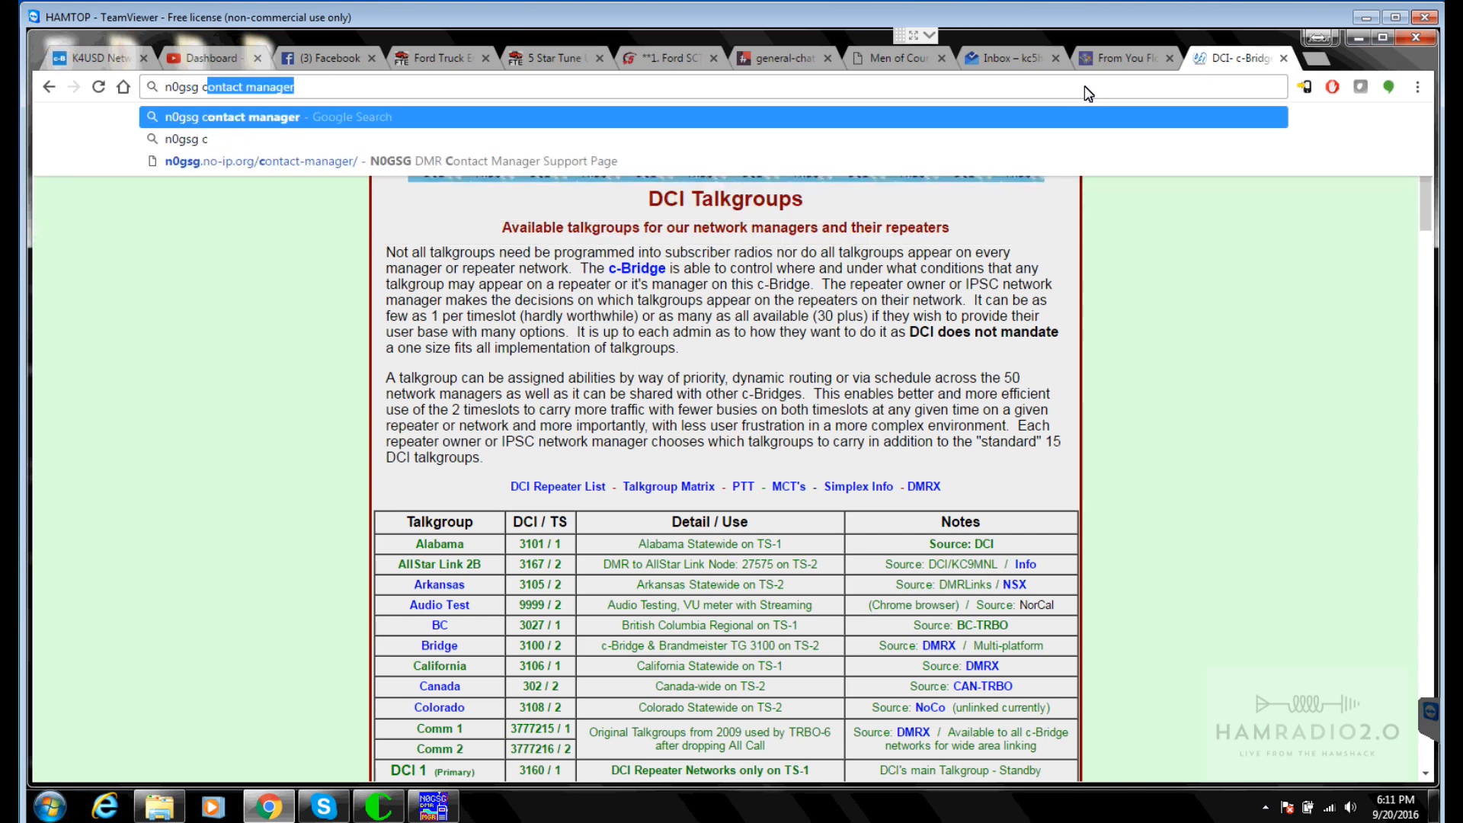
key(Return)
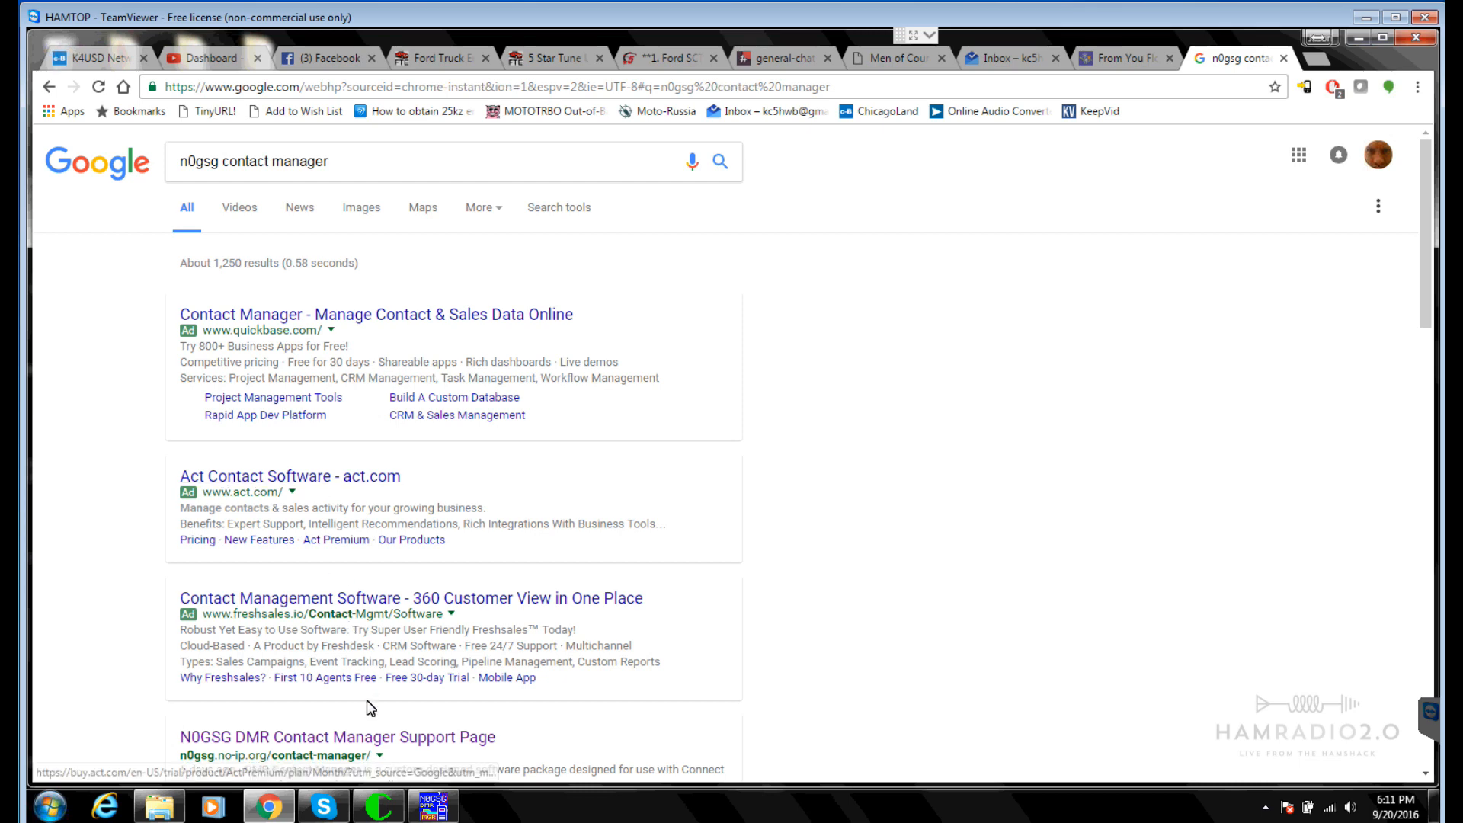
click(369, 738)
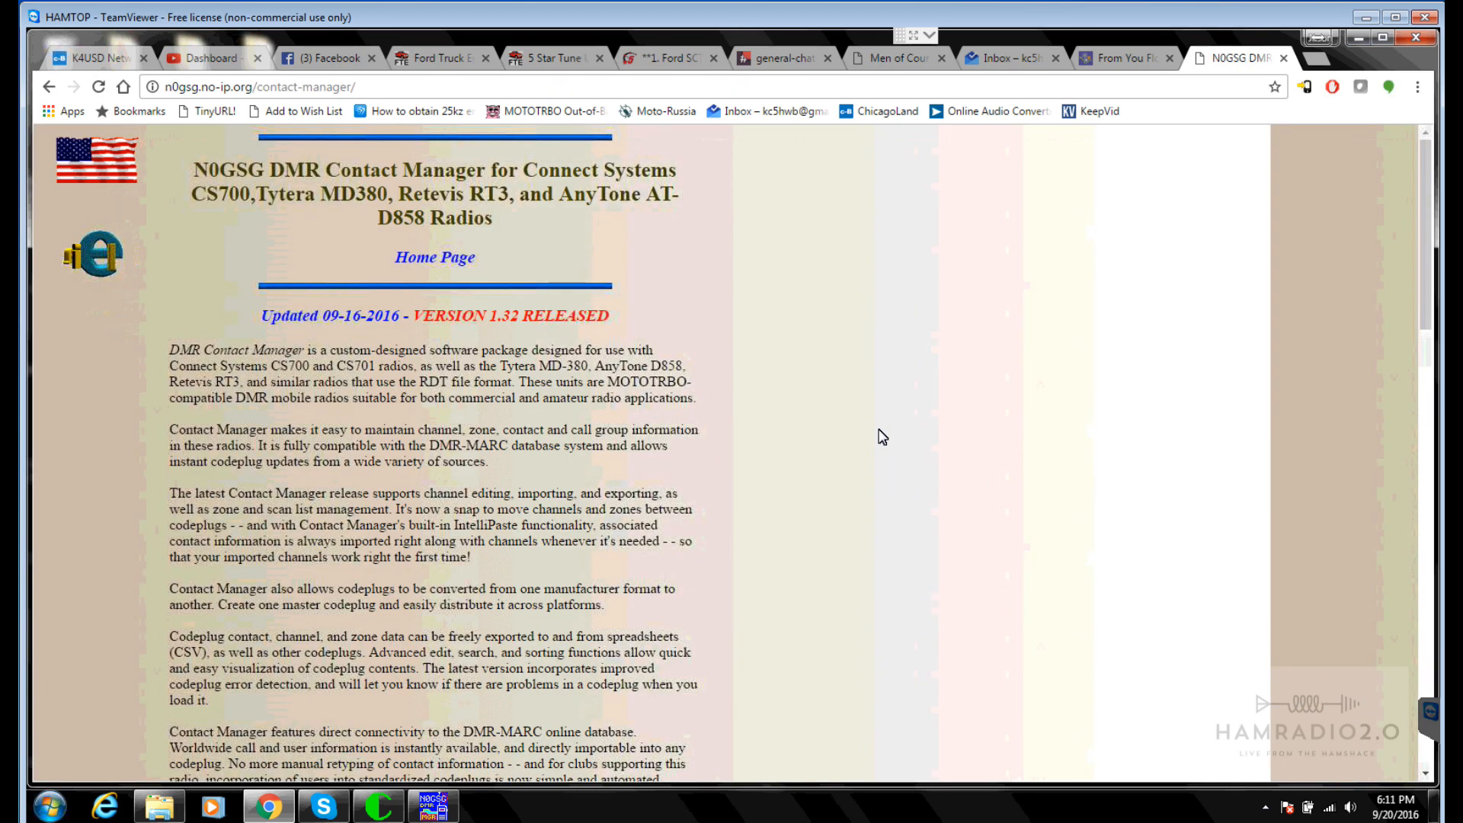
Step: Examine the Contact Manager description, the latest version's download section and the available support donation levels
scroll(368, 241, down, 8)
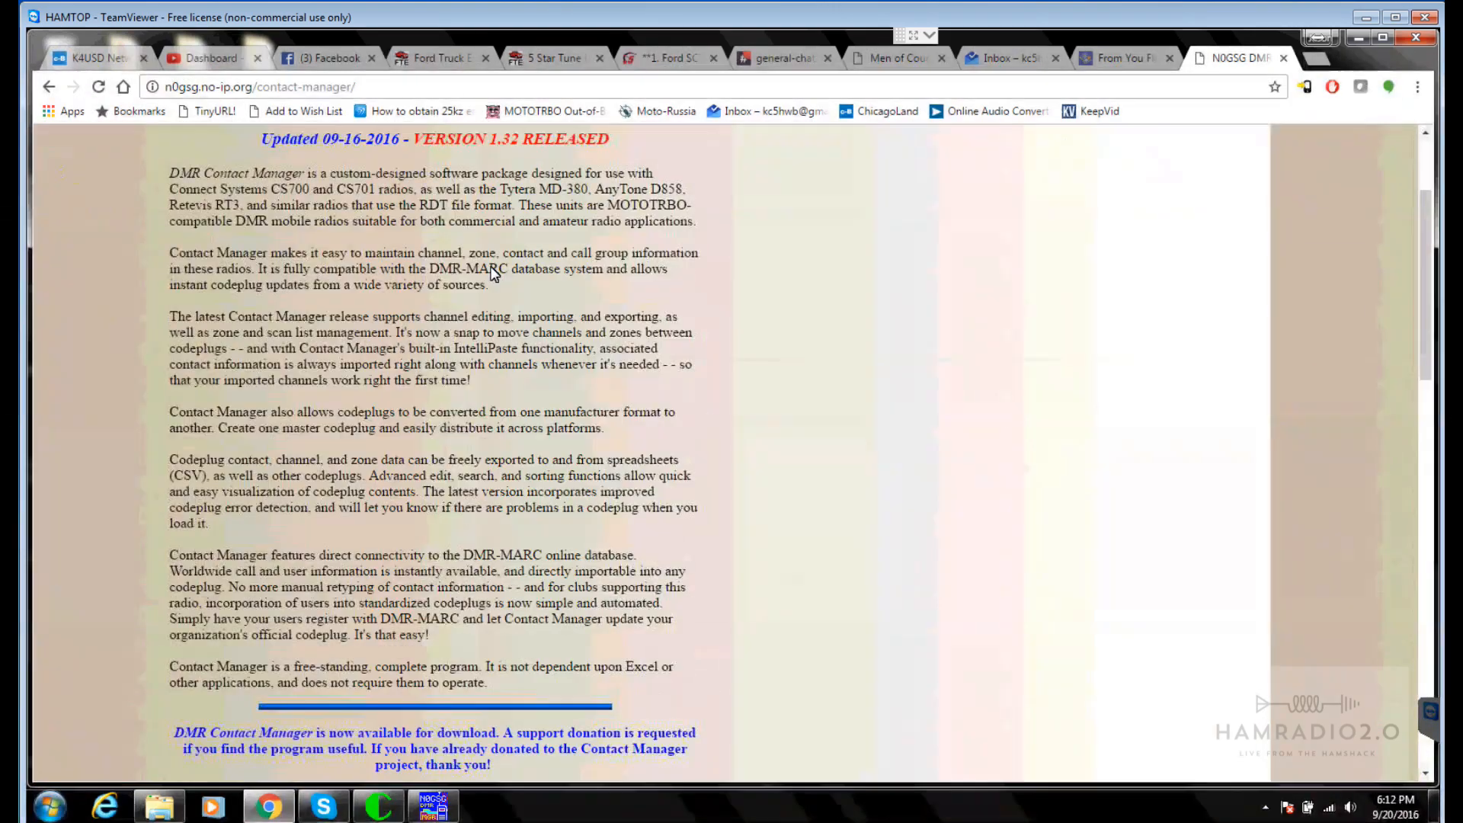
scroll(368, 241, up, 8)
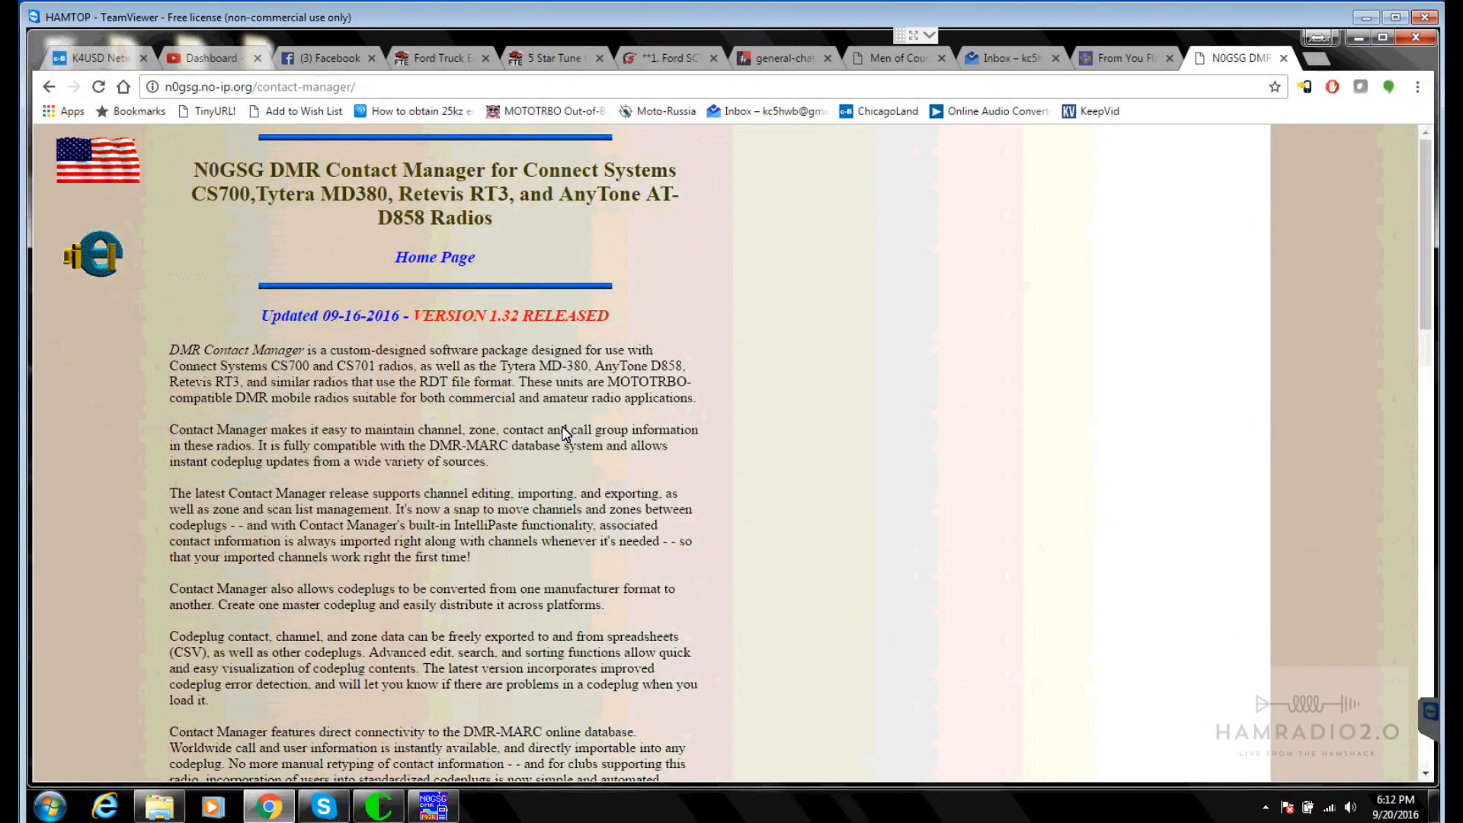
scroll(564, 431, down, 5)
scroll(561, 426, down, 5)
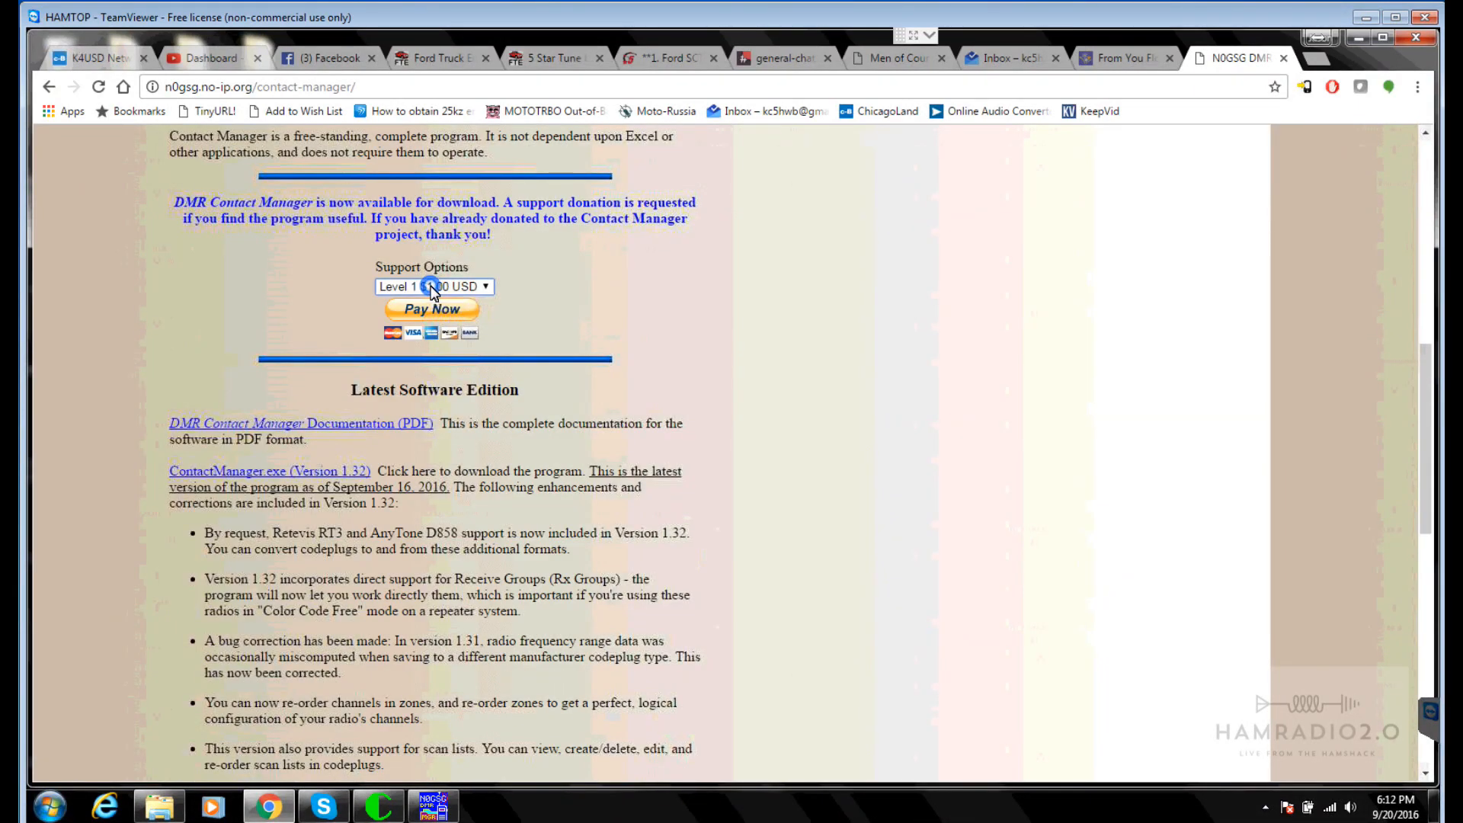
click(432, 287)
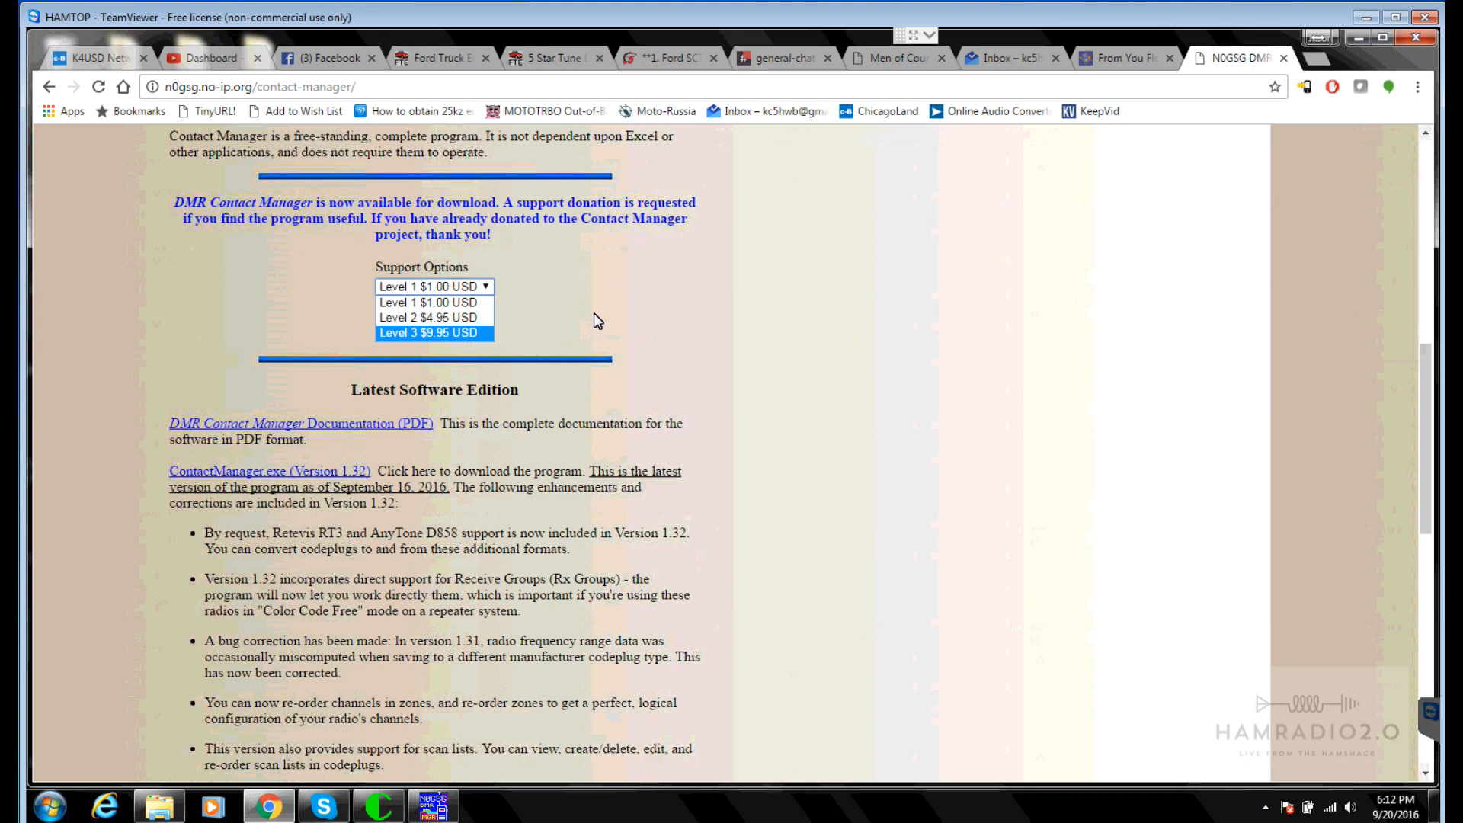
click(421, 302)
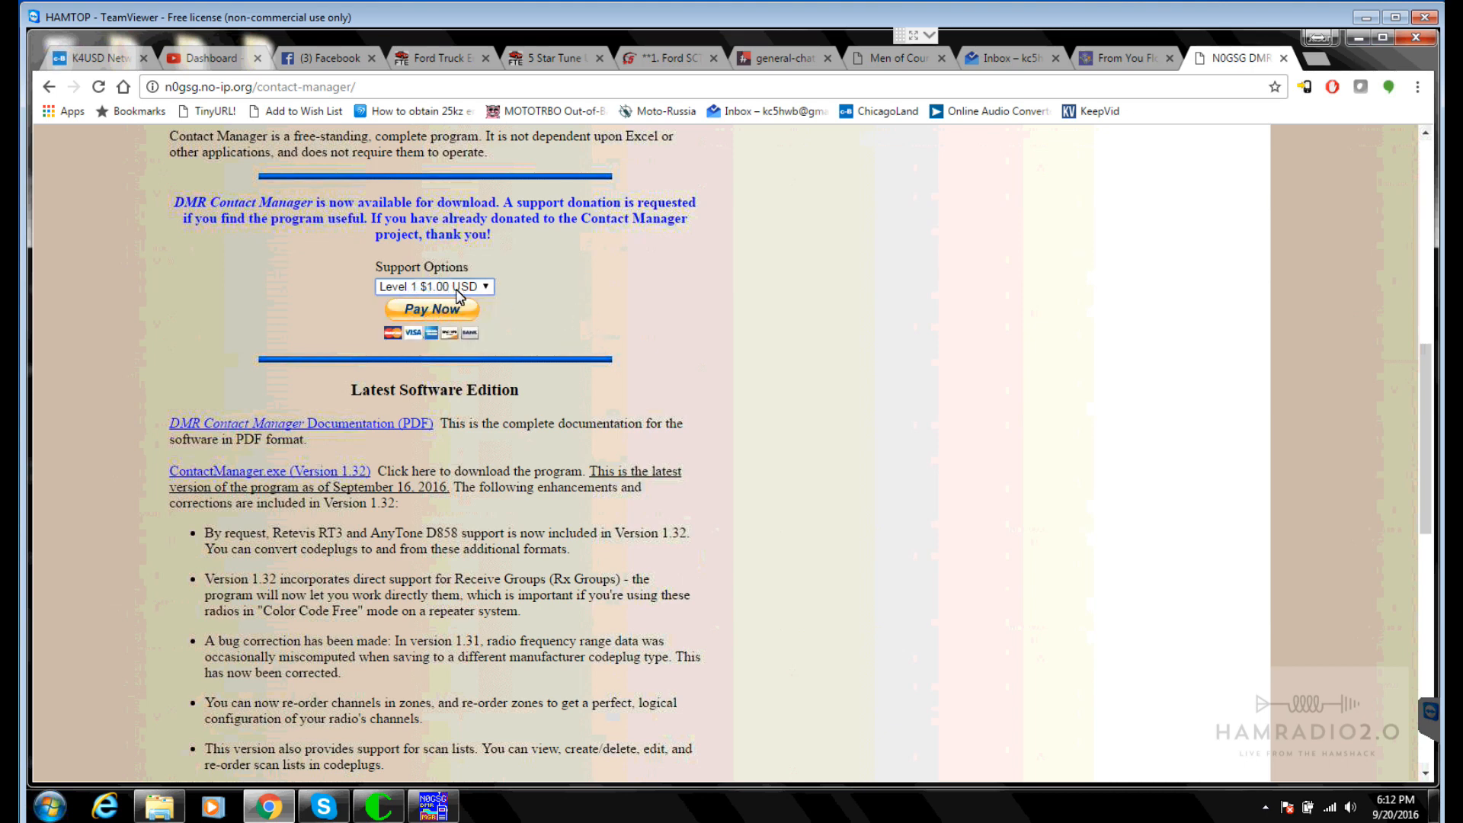
click(485, 287)
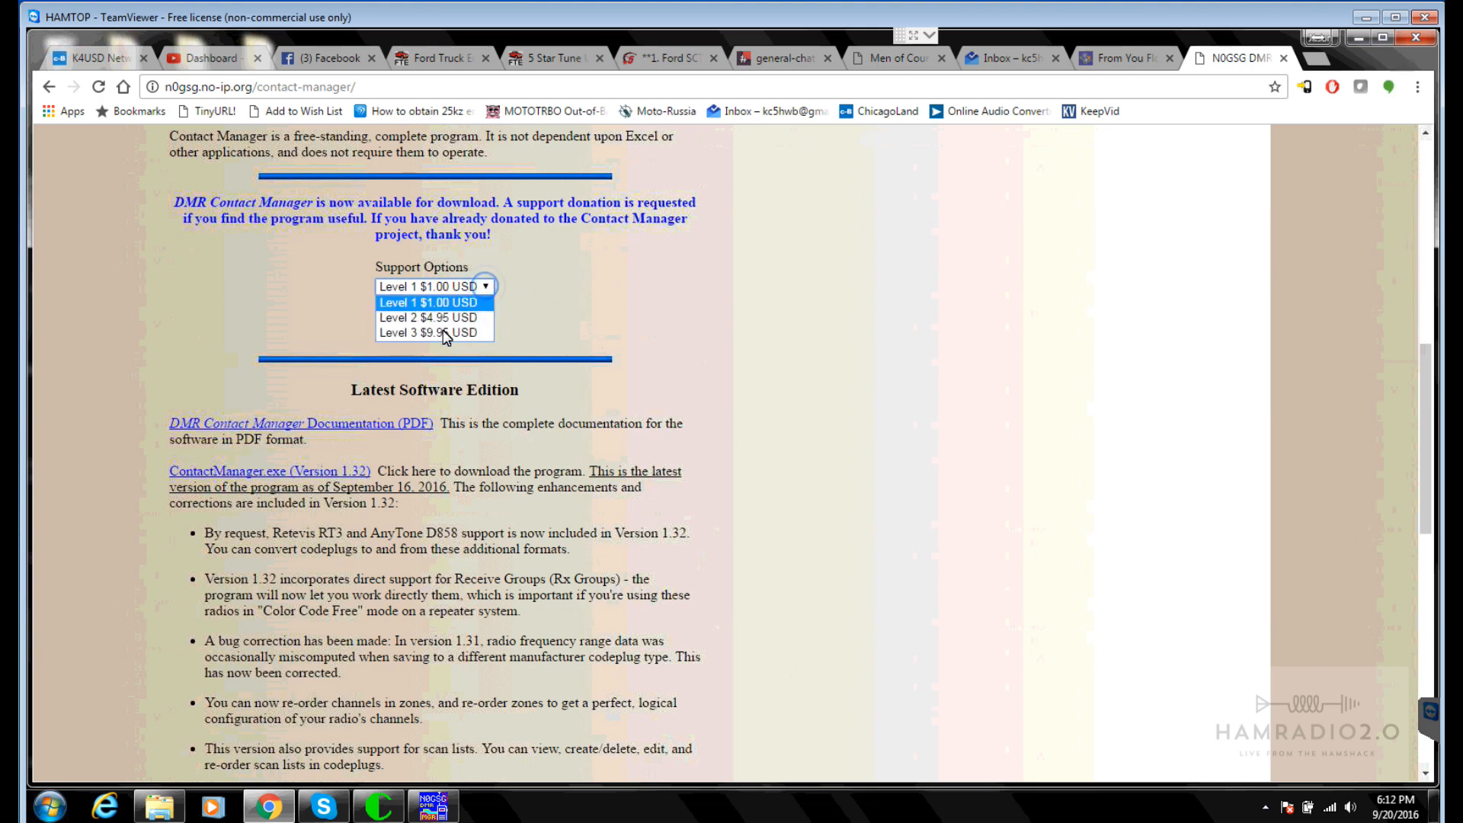
Step: Close the donation options, switch to the DMR Contact Manager and open the codeplug file TEST_20160920.rdt
click(646, 326)
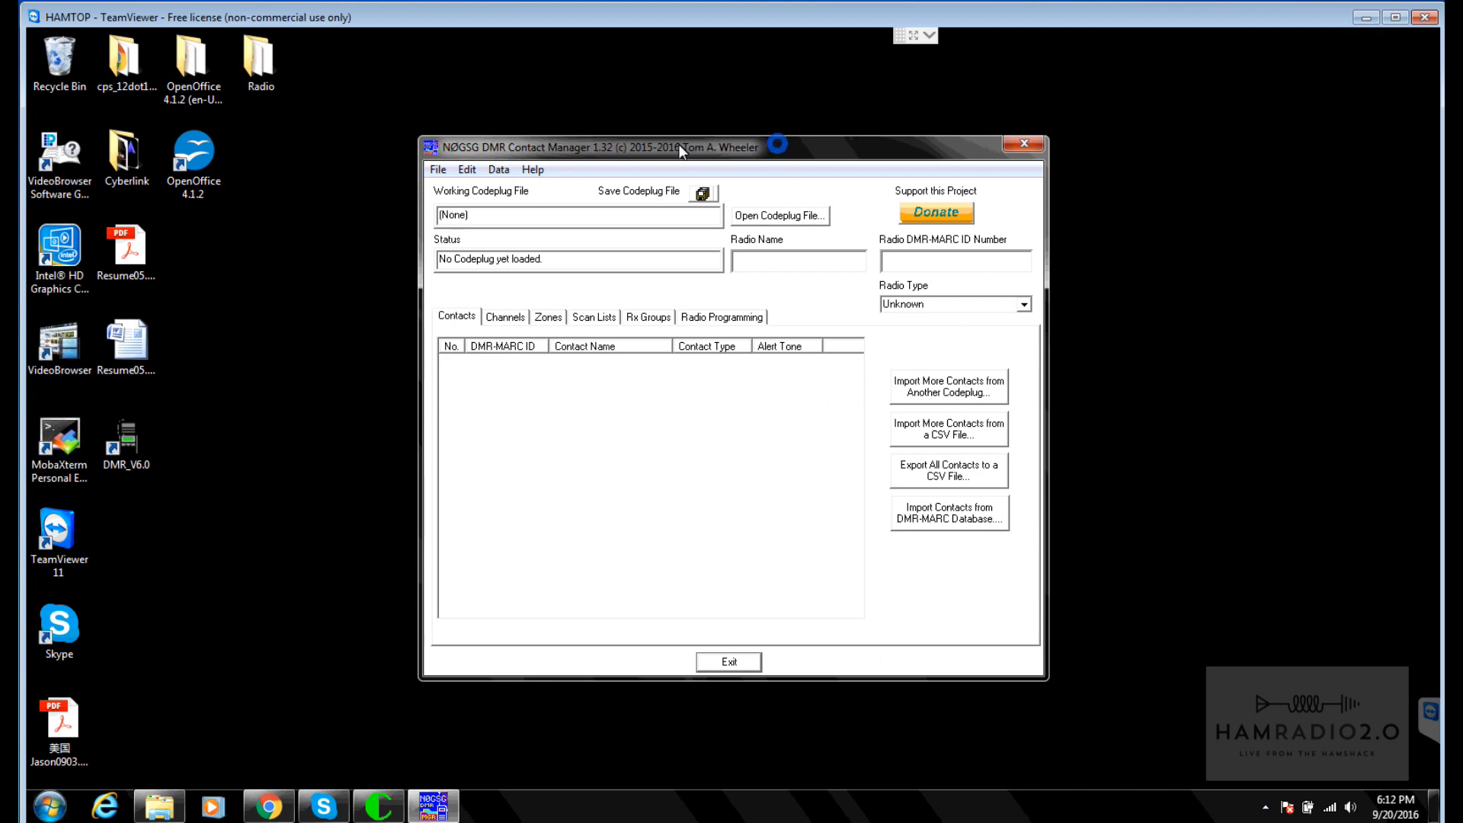
drag(777, 143, 679, 144)
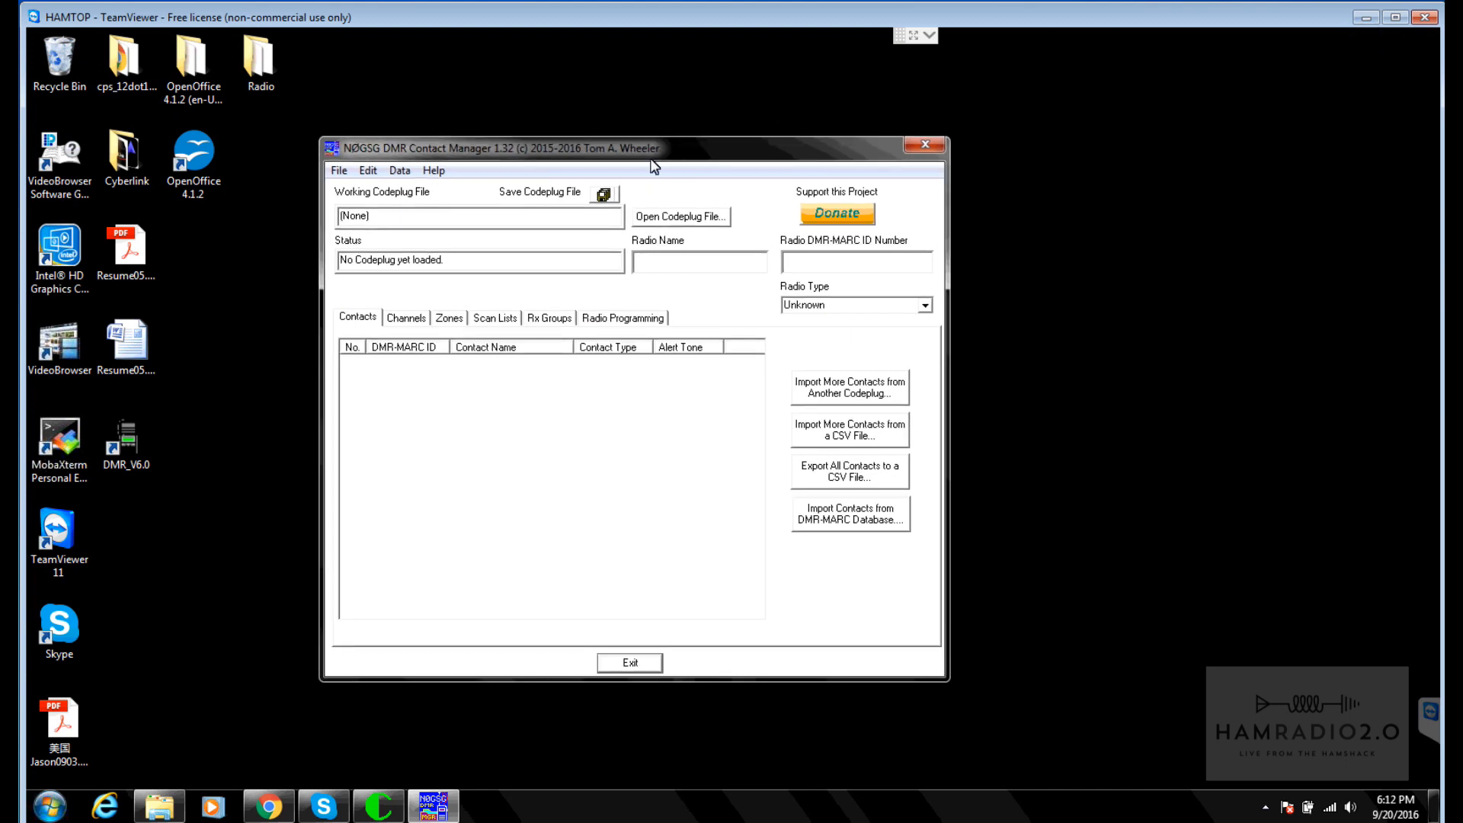
click(685, 217)
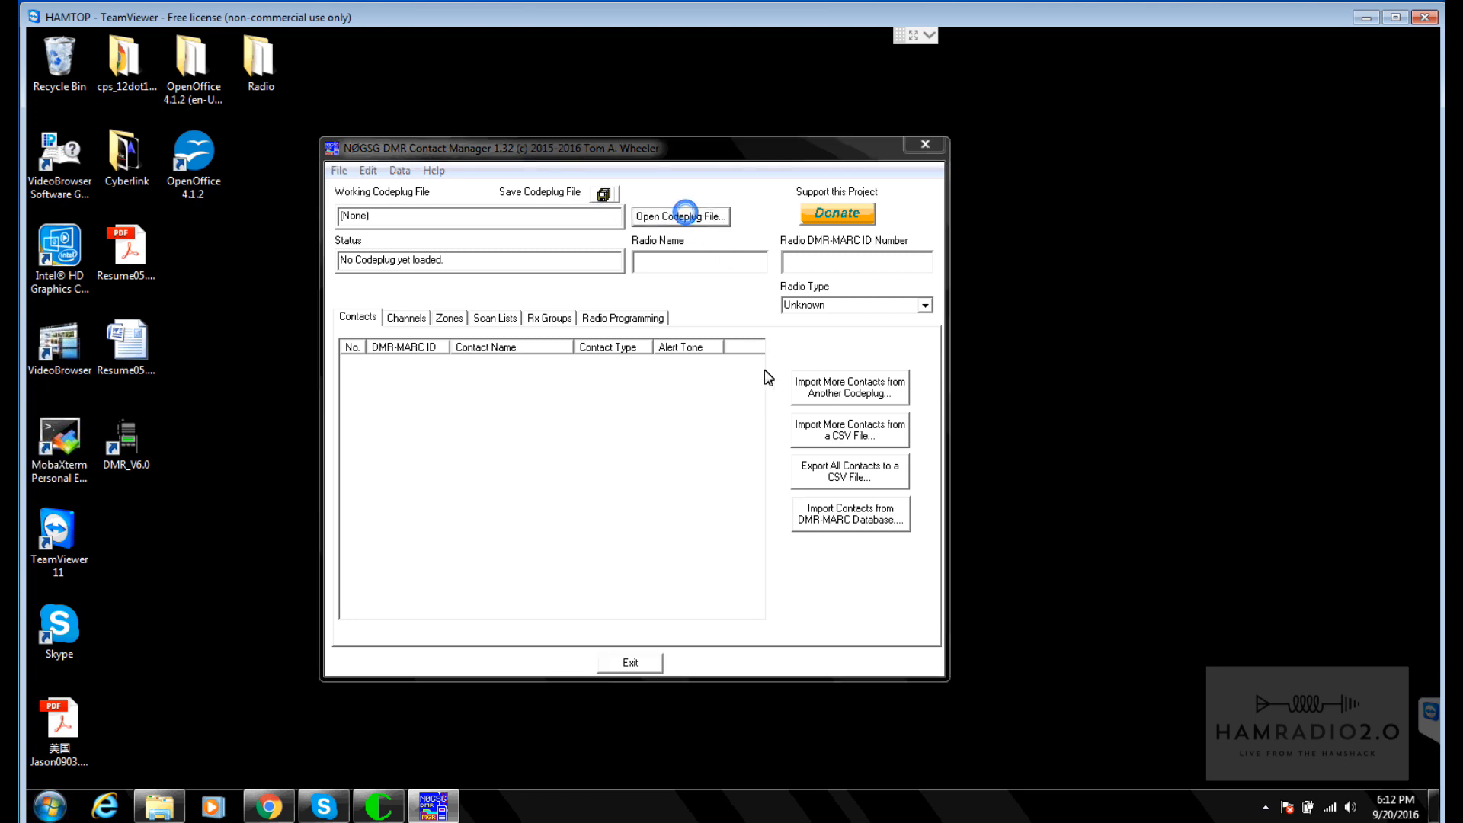
click(555, 372)
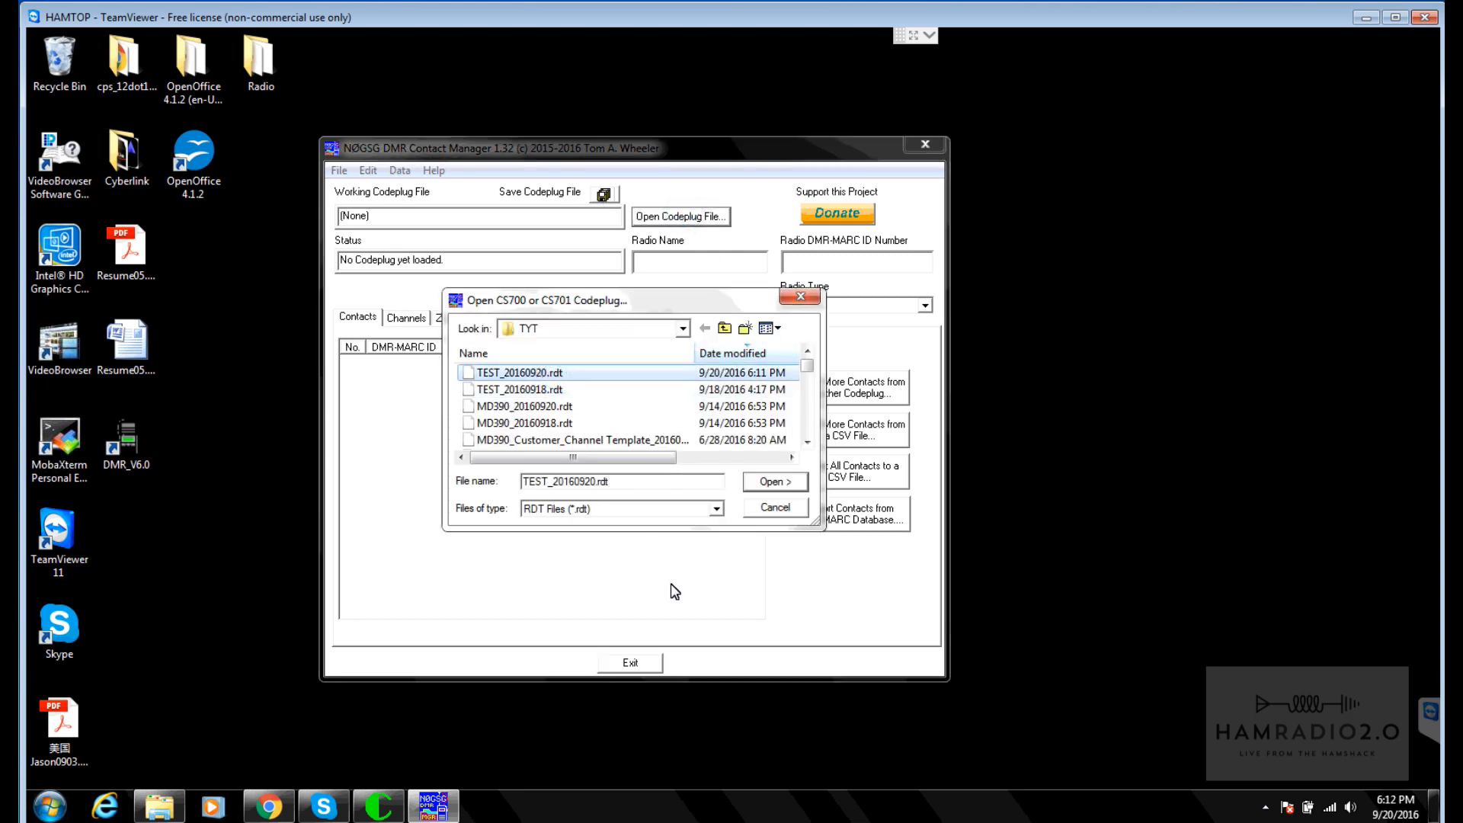
click(783, 480)
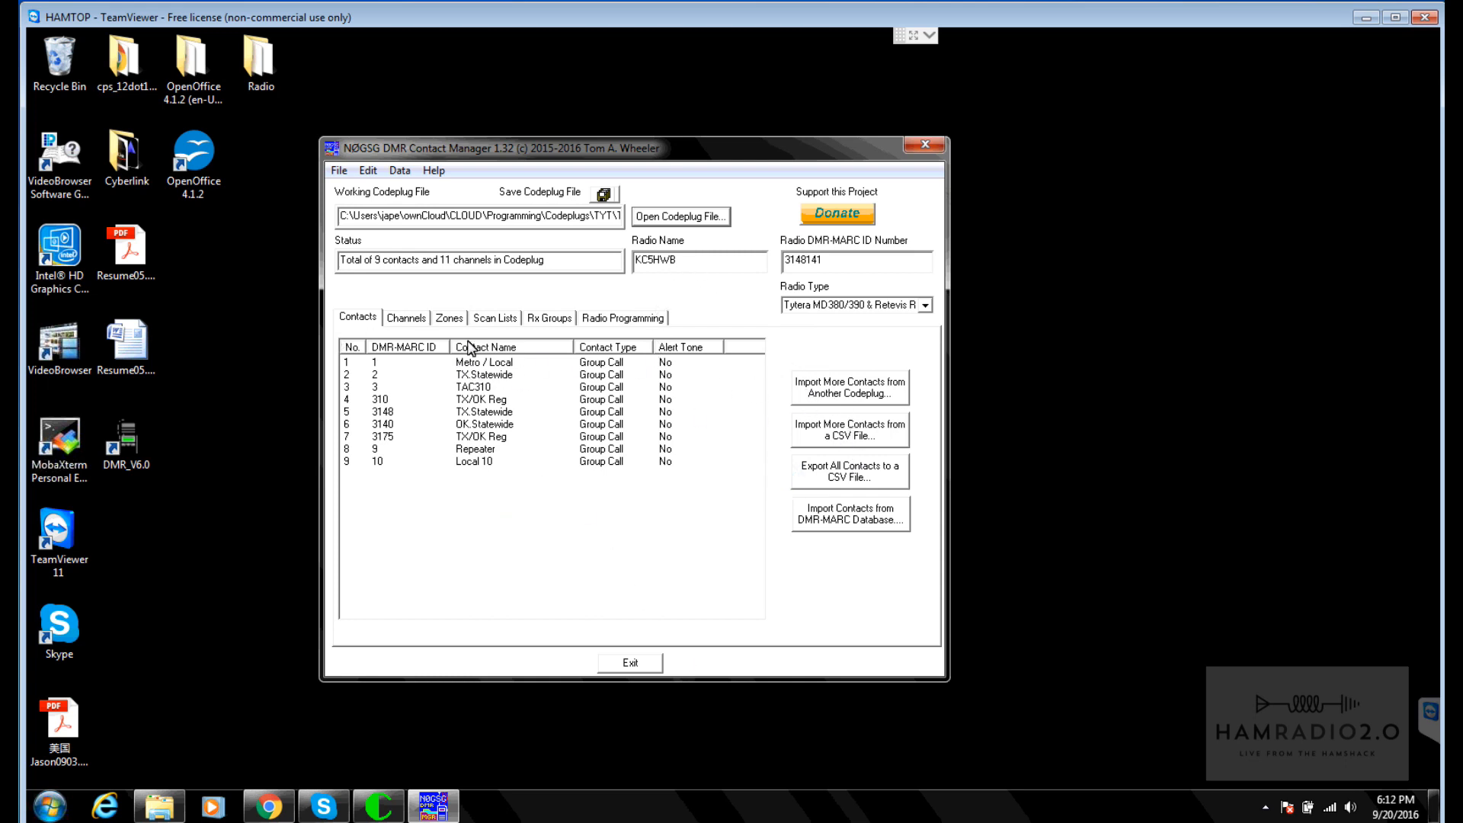
Step: Examine the codeplug's channels, zones, scan lists, Rx groups and radio programming pages, returning to the contacts list
click(408, 319)
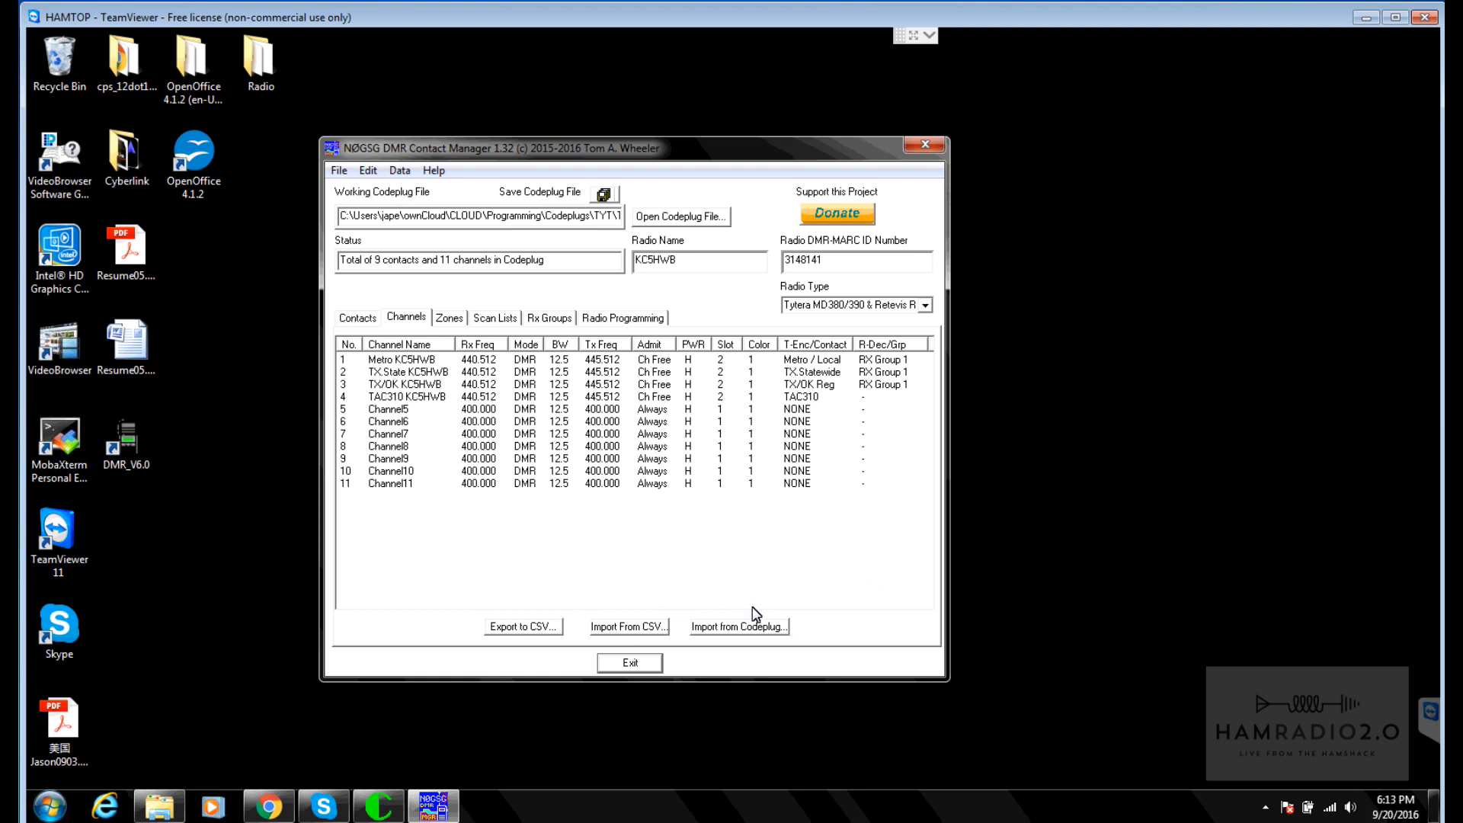
click(454, 319)
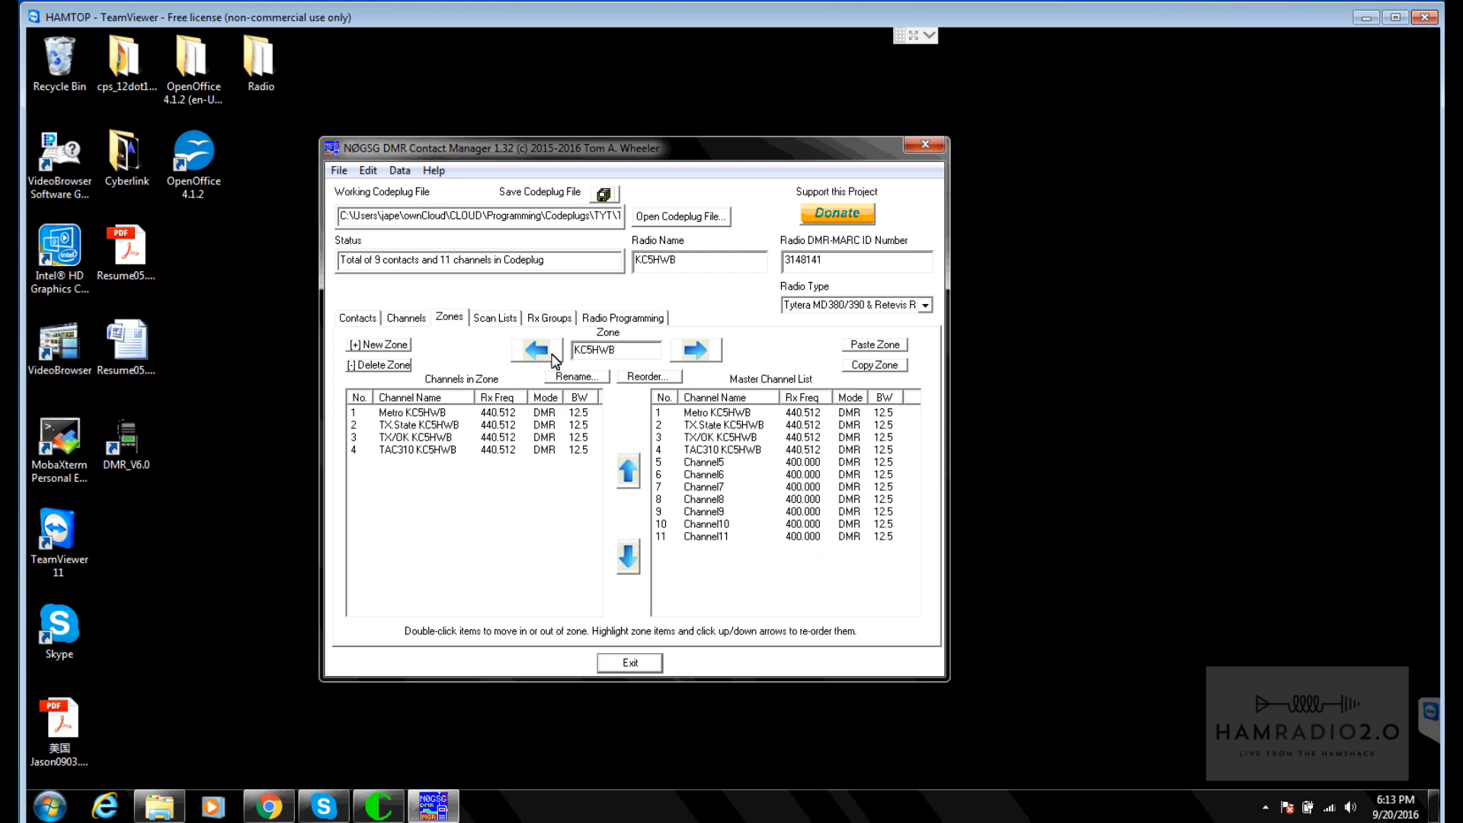
click(497, 320)
click(556, 319)
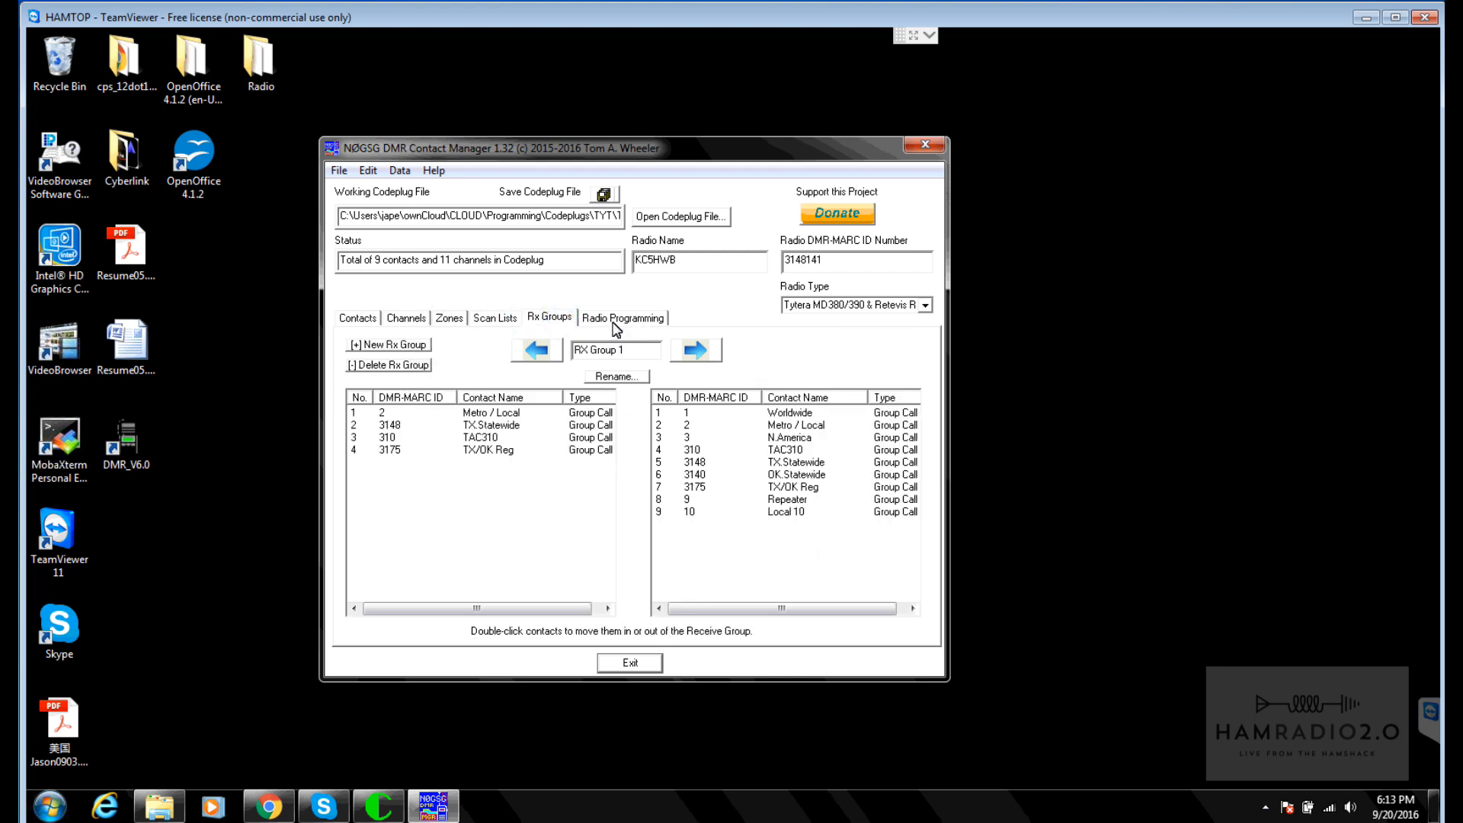
click(614, 318)
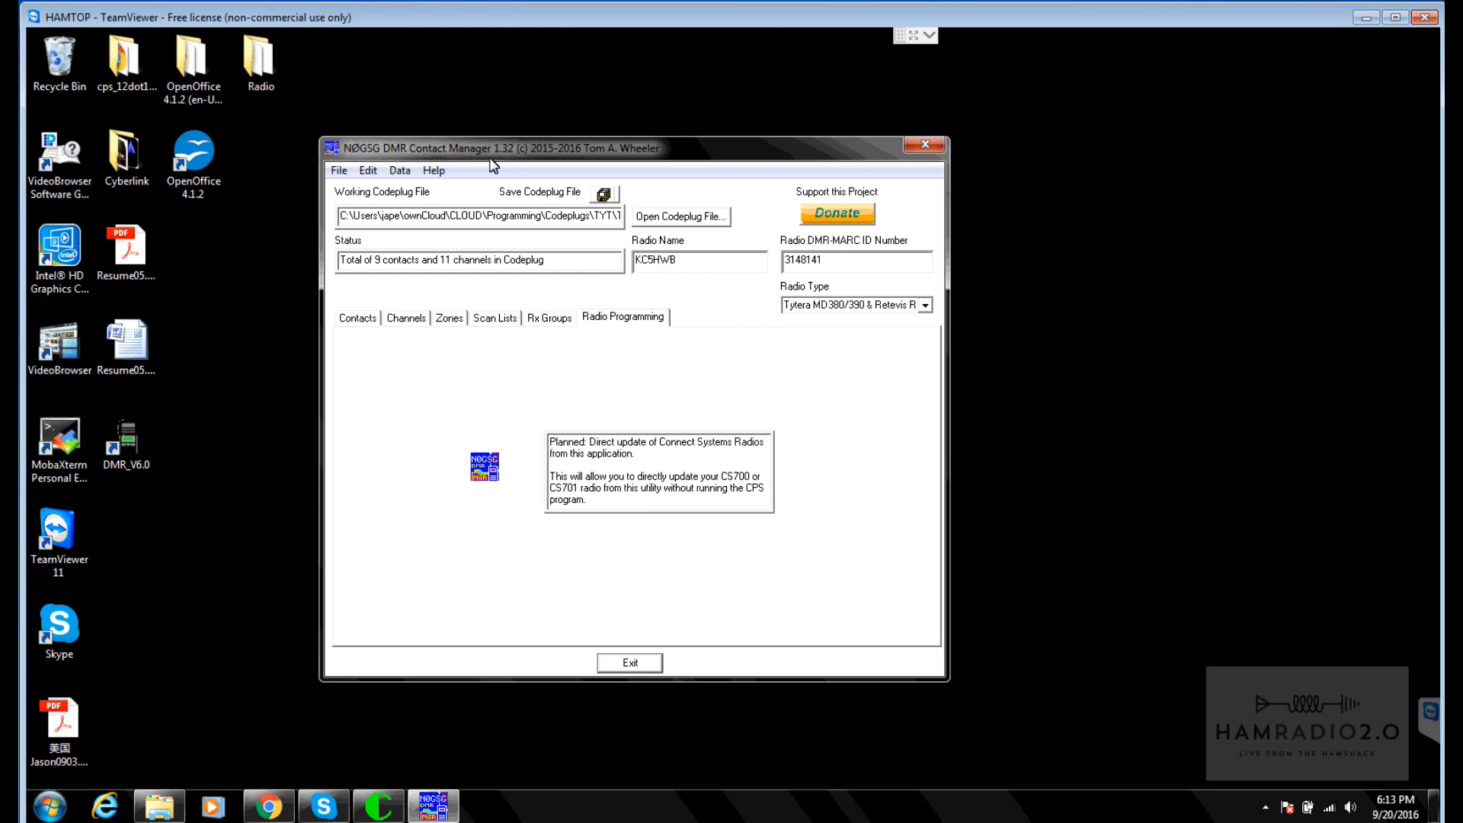
click(359, 318)
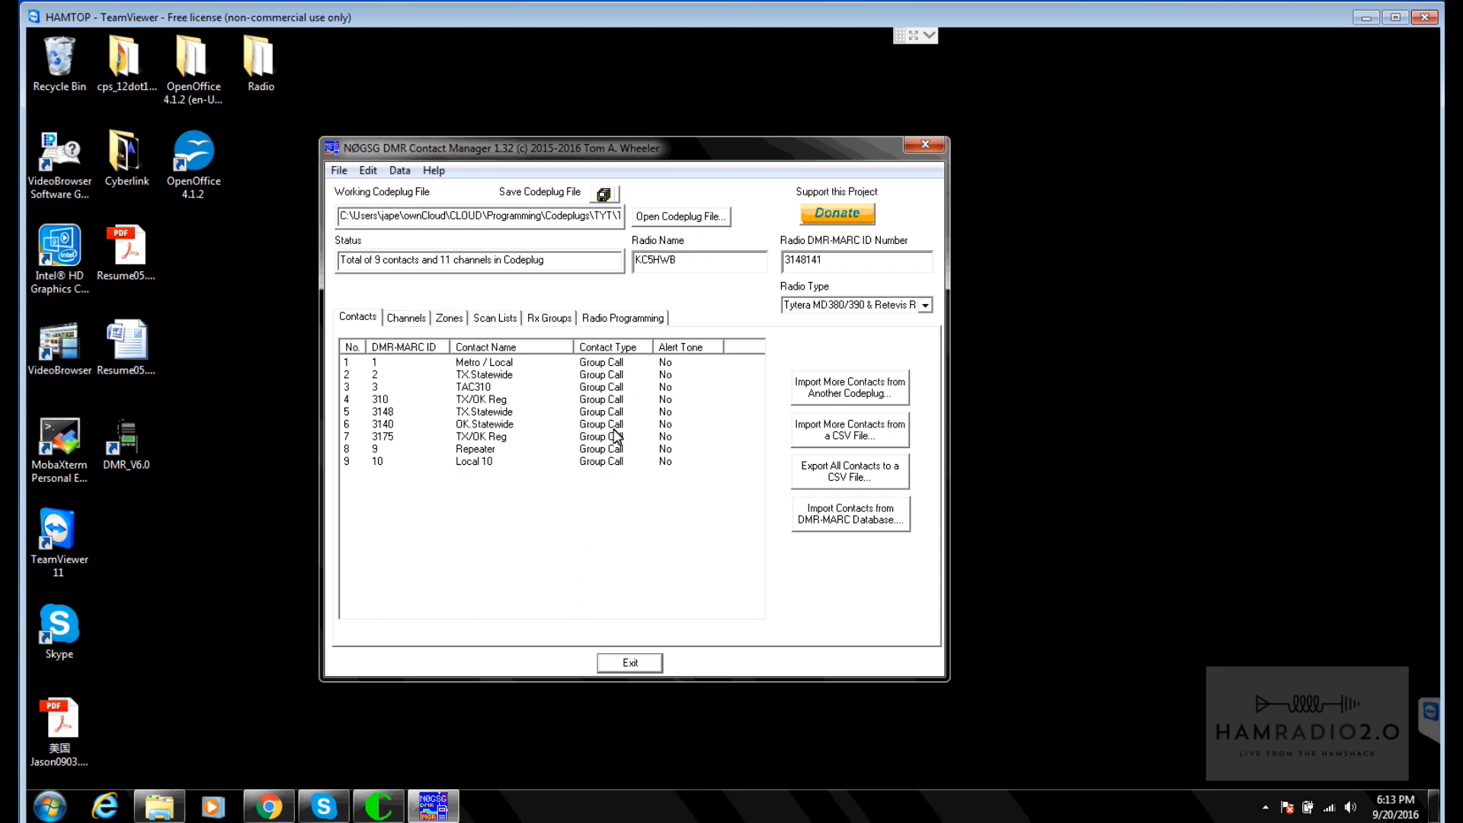
click(545, 318)
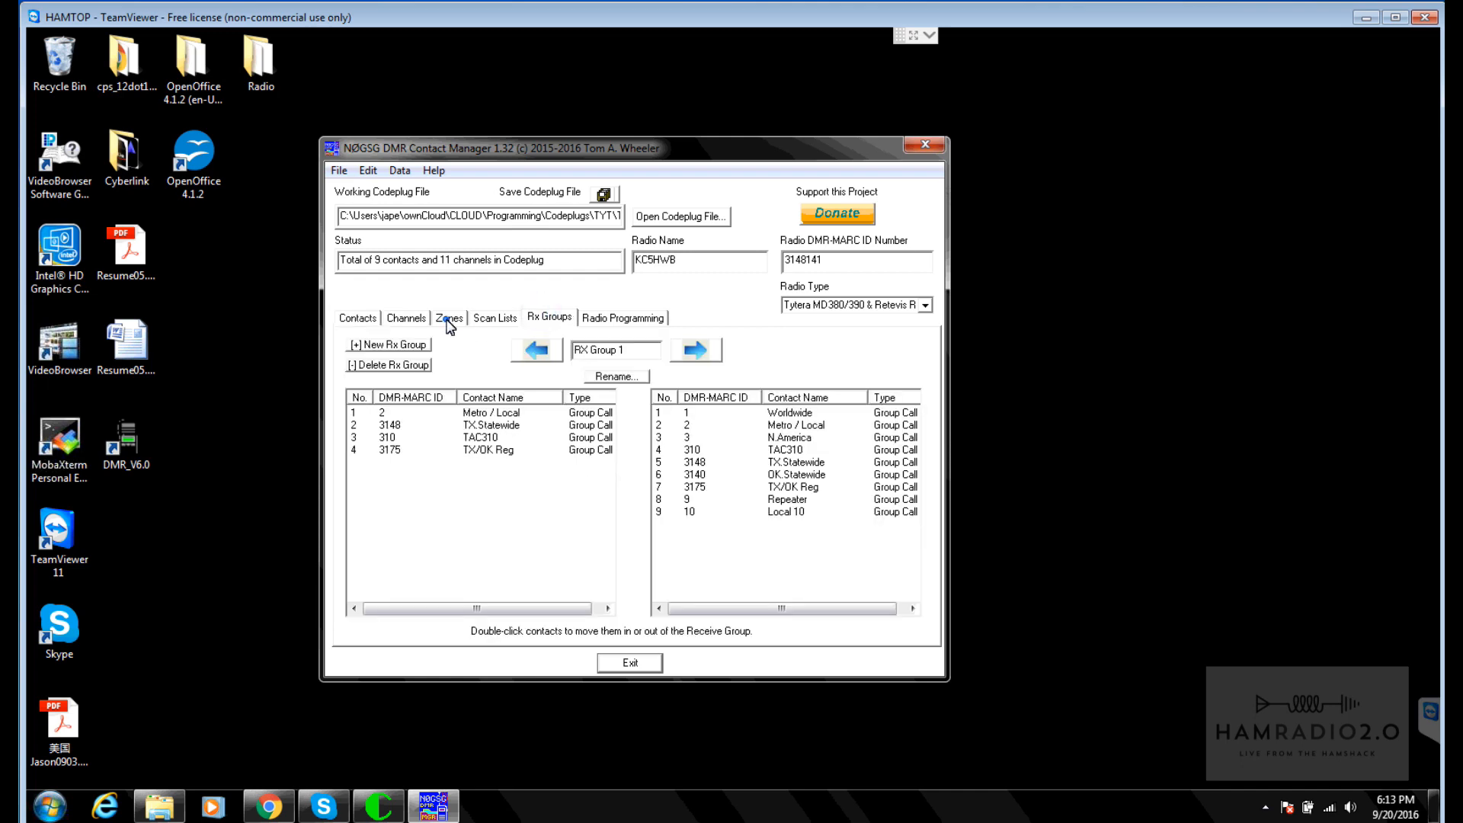
click(450, 318)
click(406, 318)
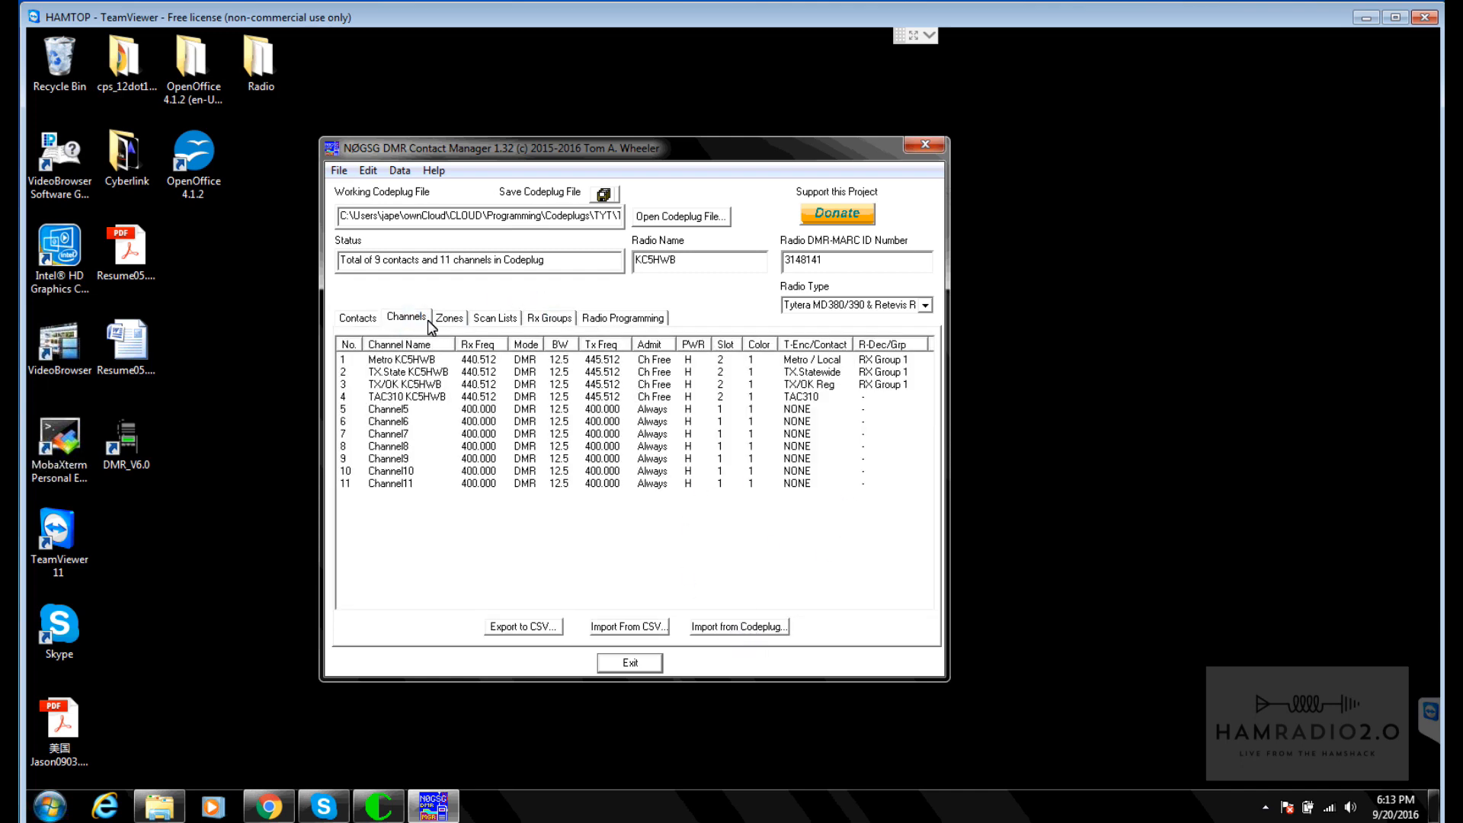
click(356, 324)
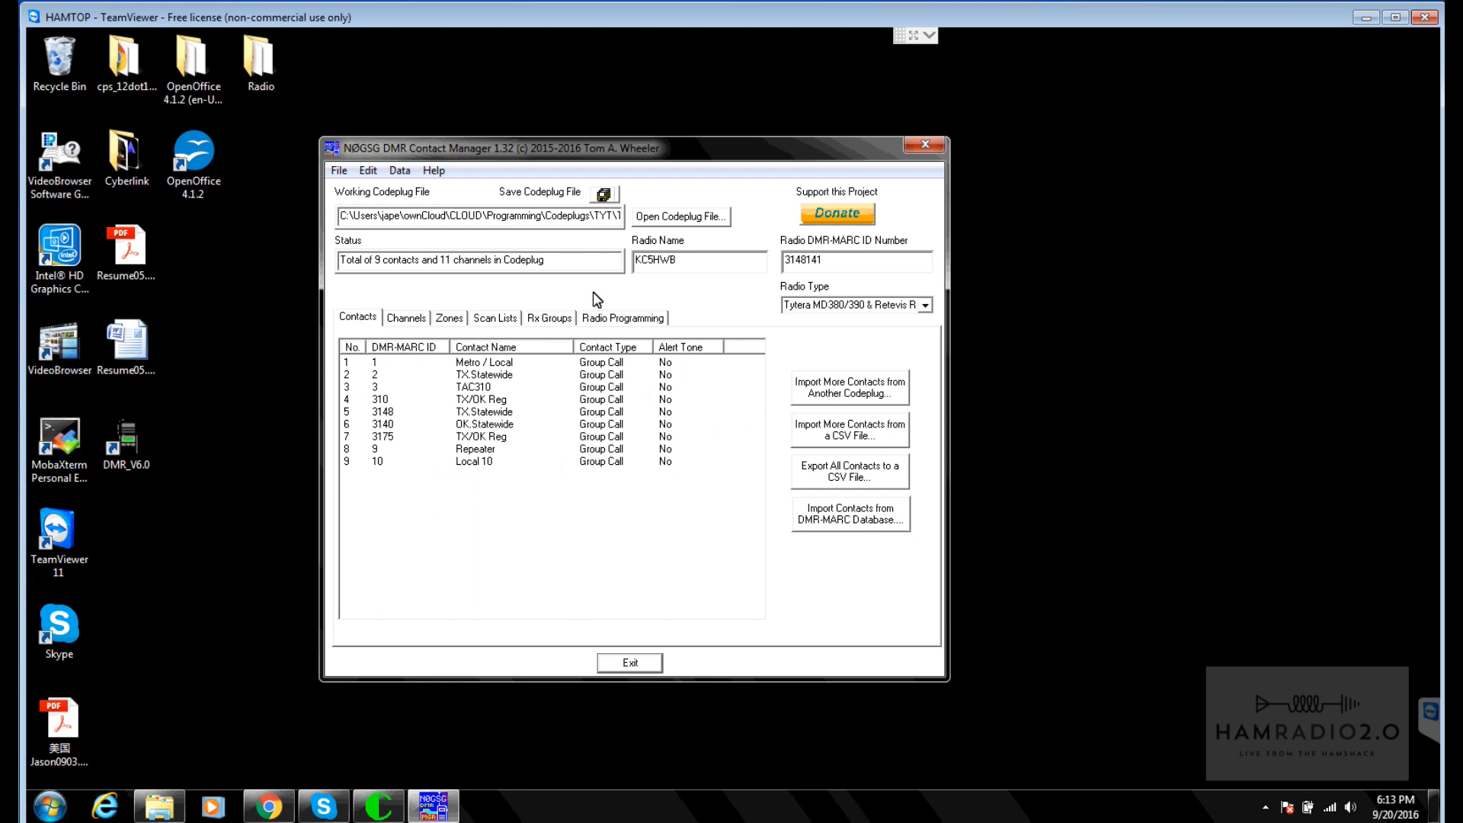
Step: Start importing contacts from the DMR-MARC database and search it for "texas"
click(876, 515)
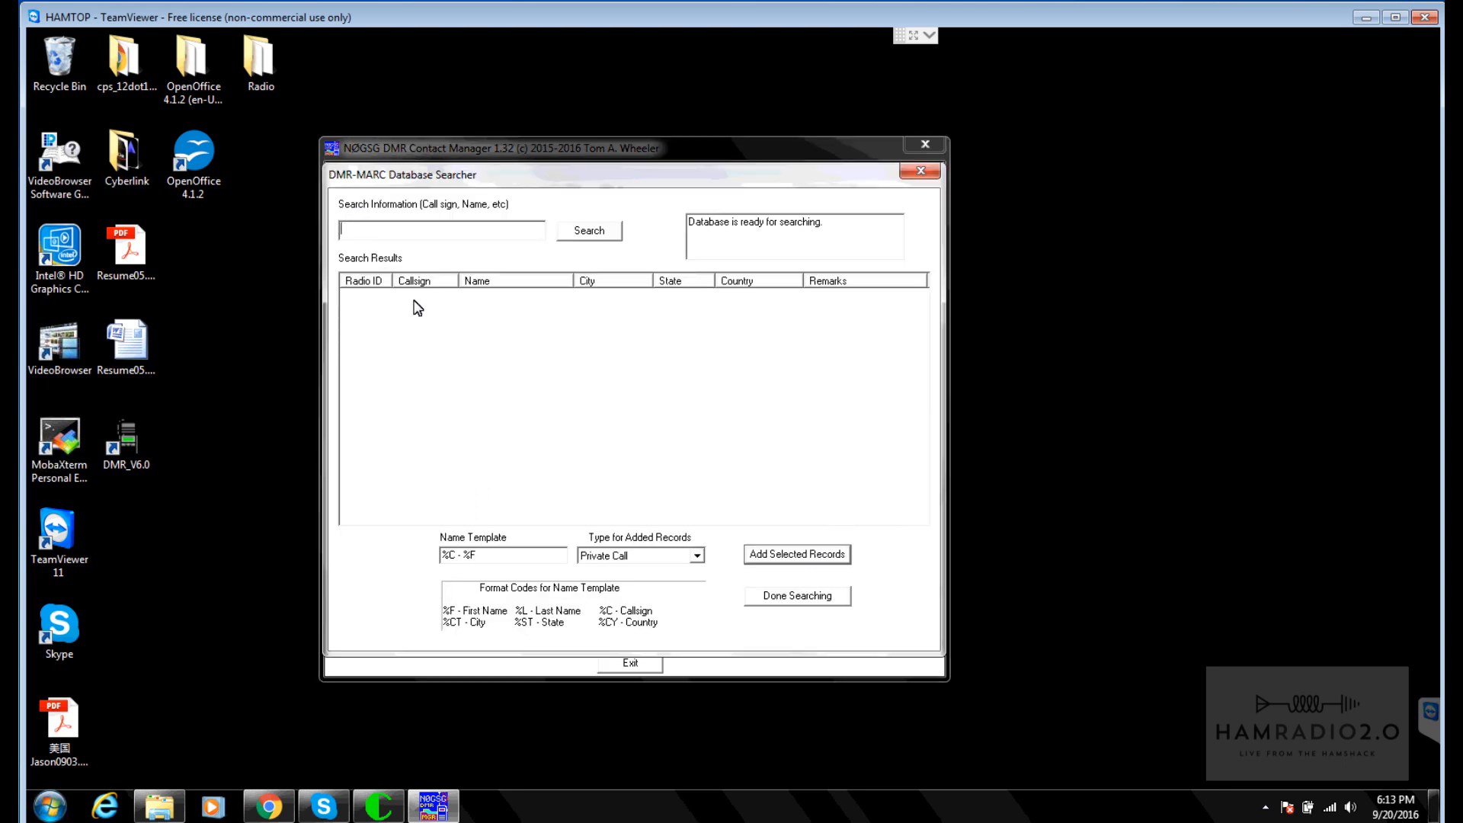
text(texas)
key(Return)
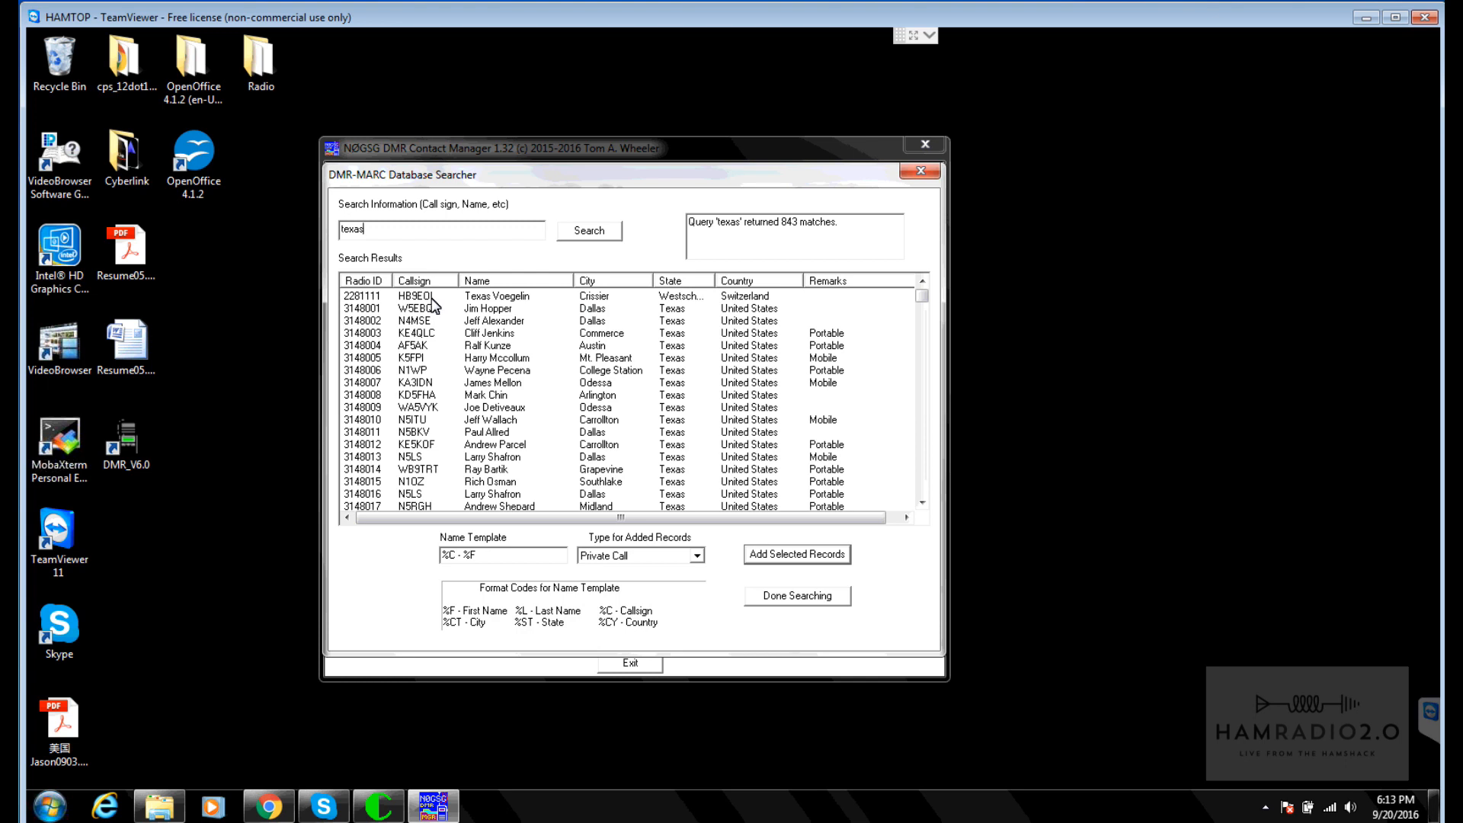
Step: Add all search results except the first, Swiss record to the codeplug as private call contacts, and finish searching
click(432, 299)
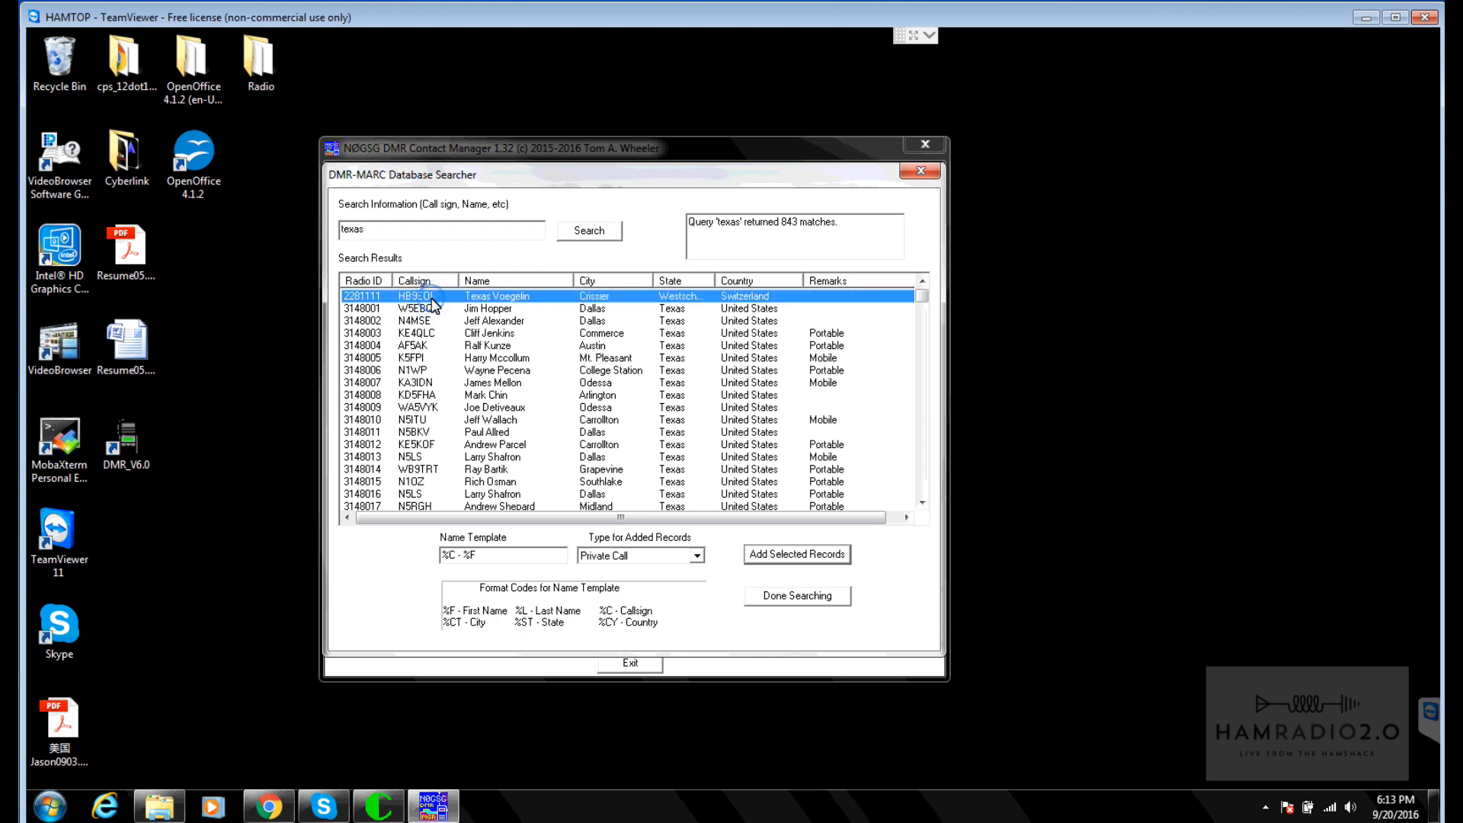
click(367, 307)
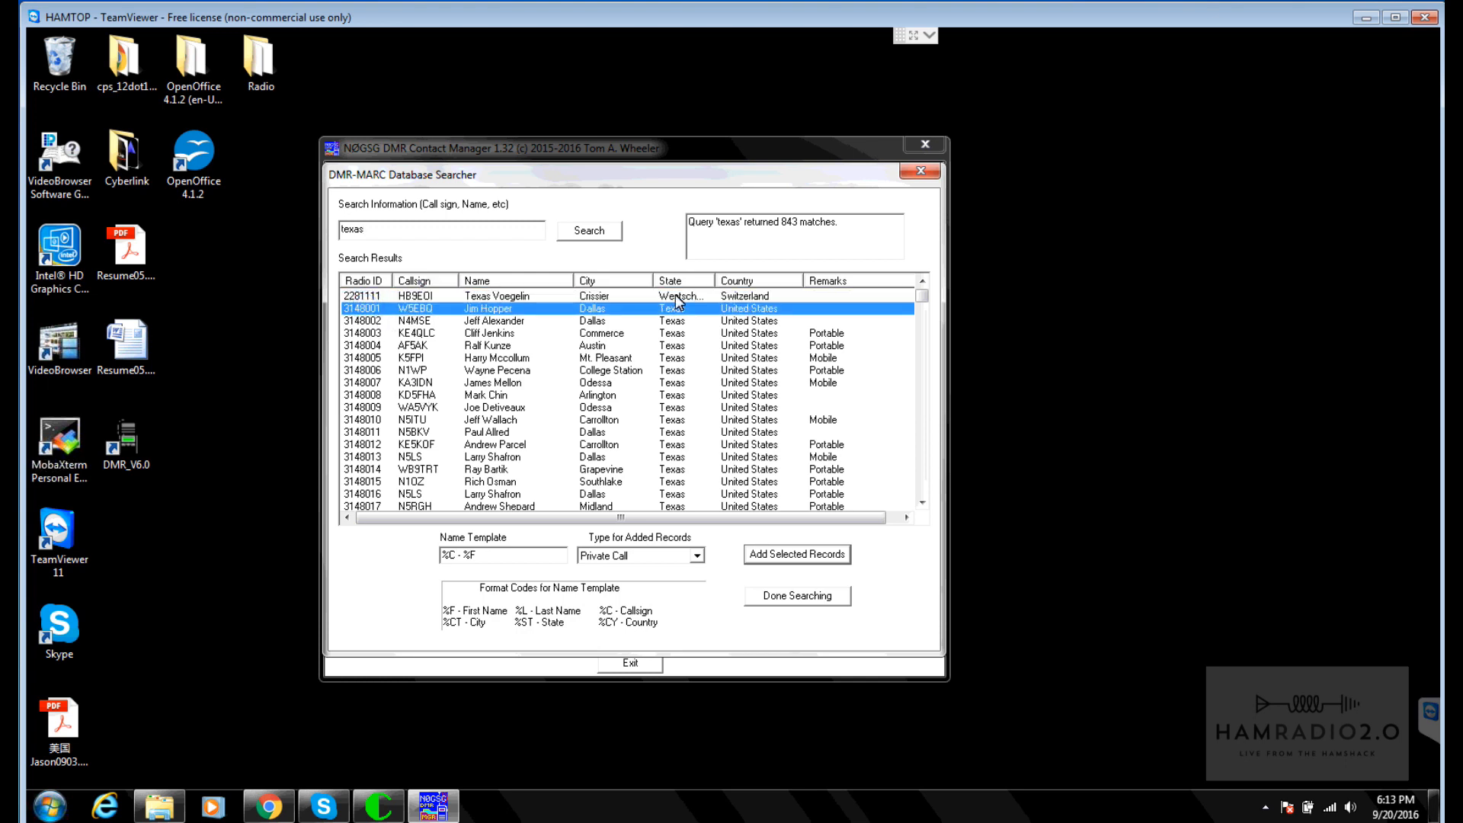
drag(922, 295, 926, 506)
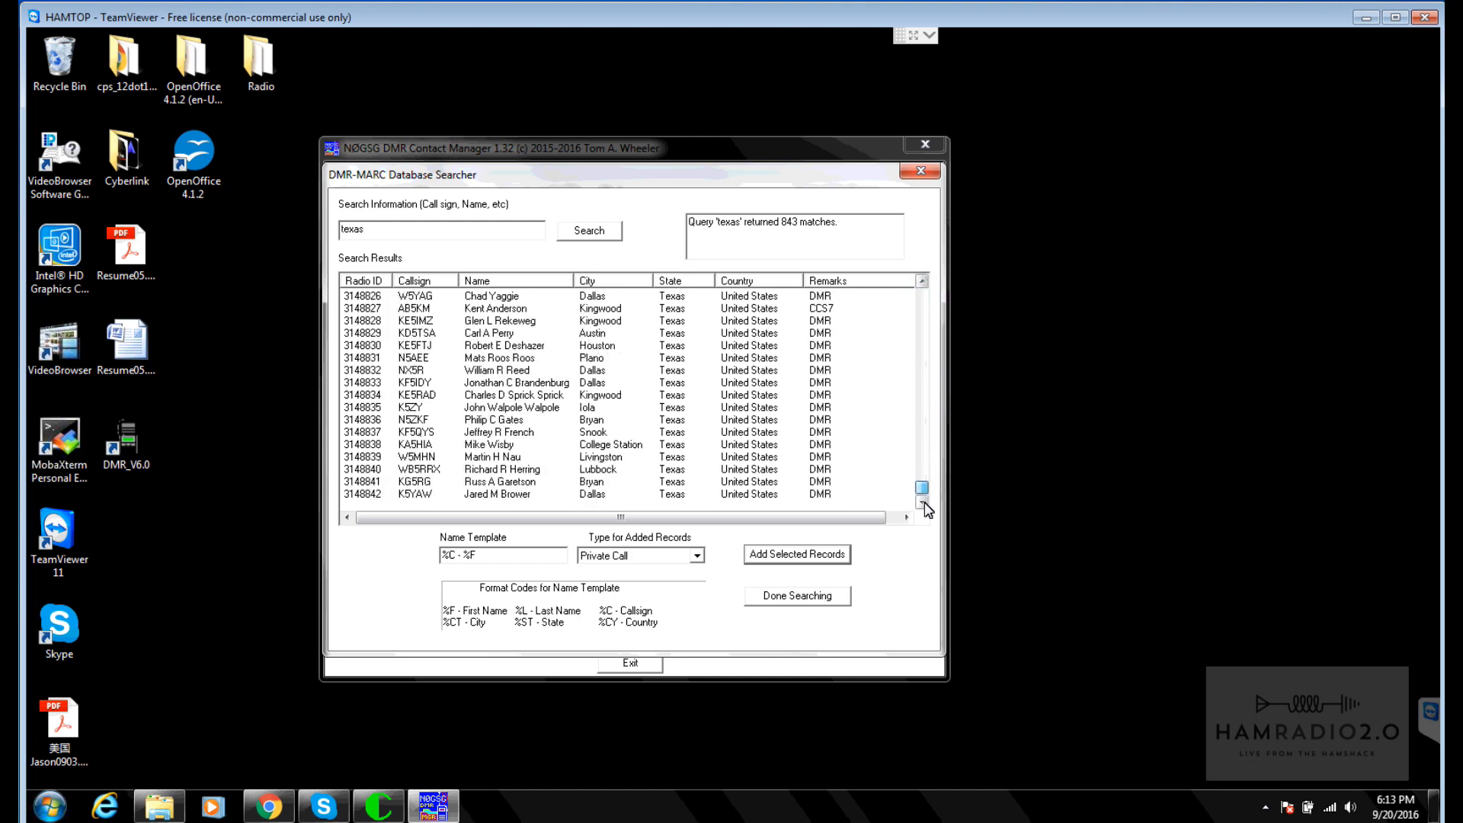
shift+click(371, 495)
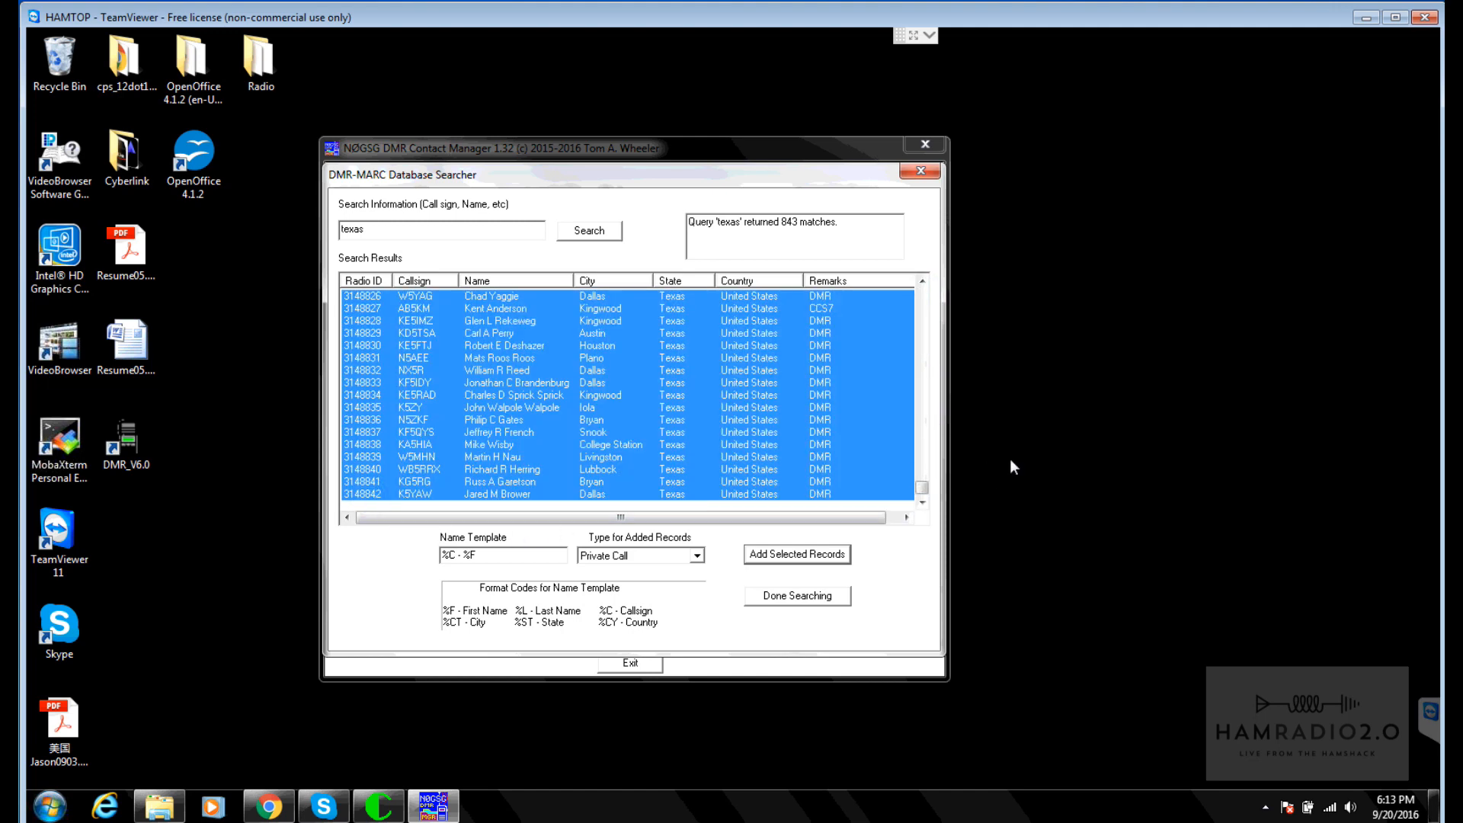
drag(927, 491, 937, 521)
click(792, 554)
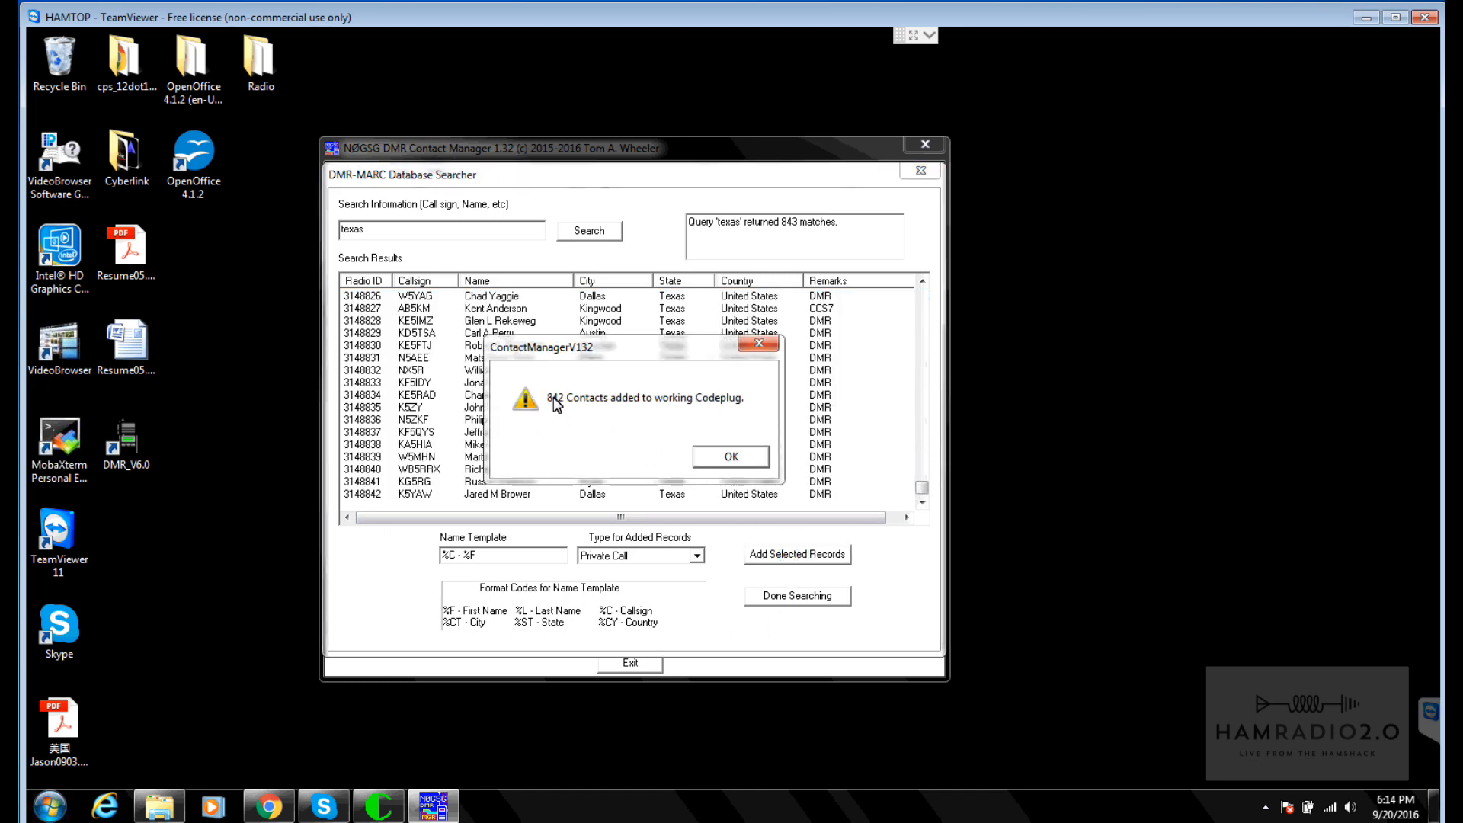
click(736, 460)
click(800, 602)
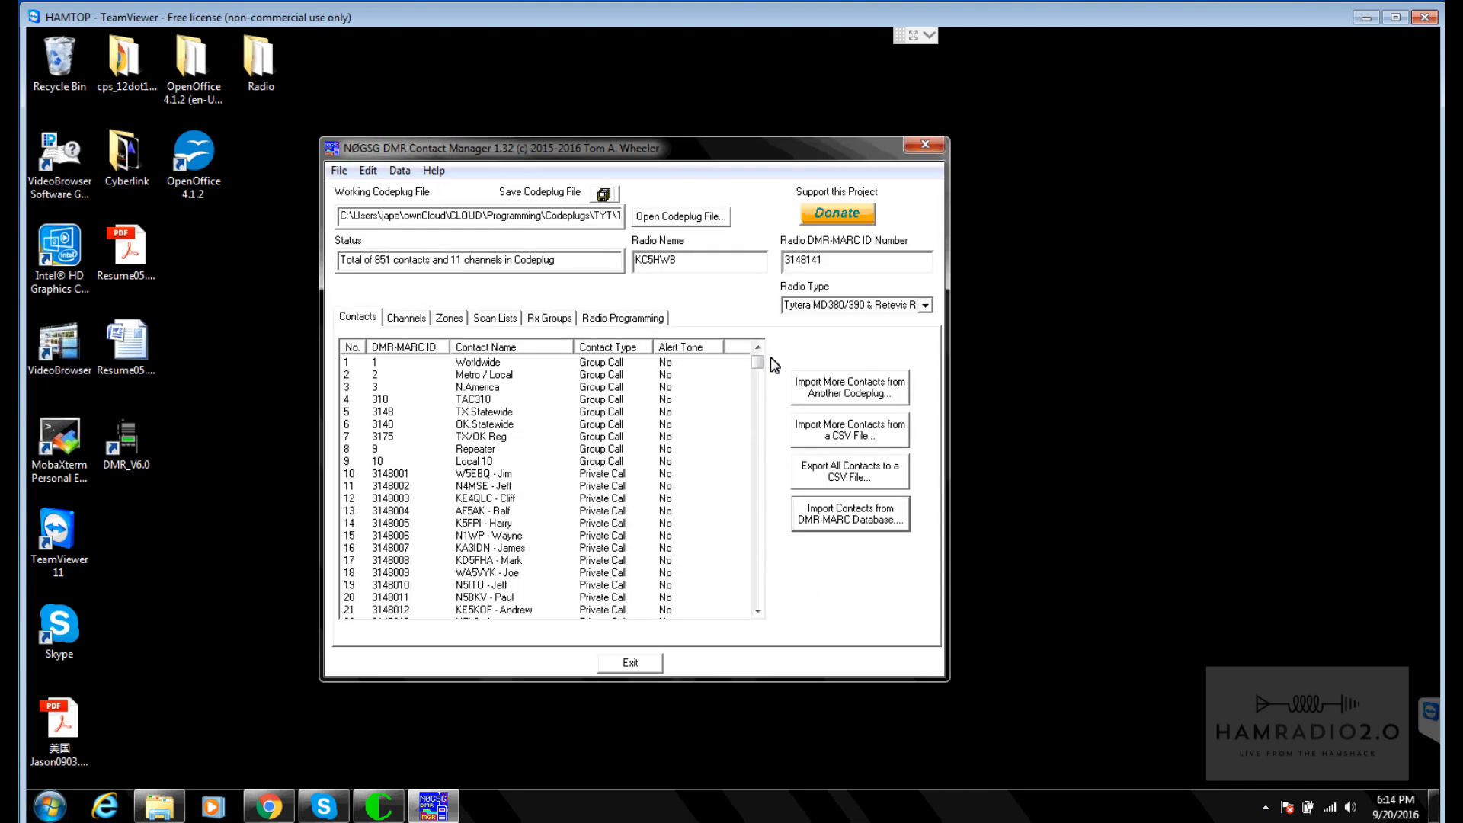
Step: Check the contacts list through its last entry, save the codeplug file and exit the Contact Manager
drag(758, 362, 758, 522)
drag(761, 587, 760, 606)
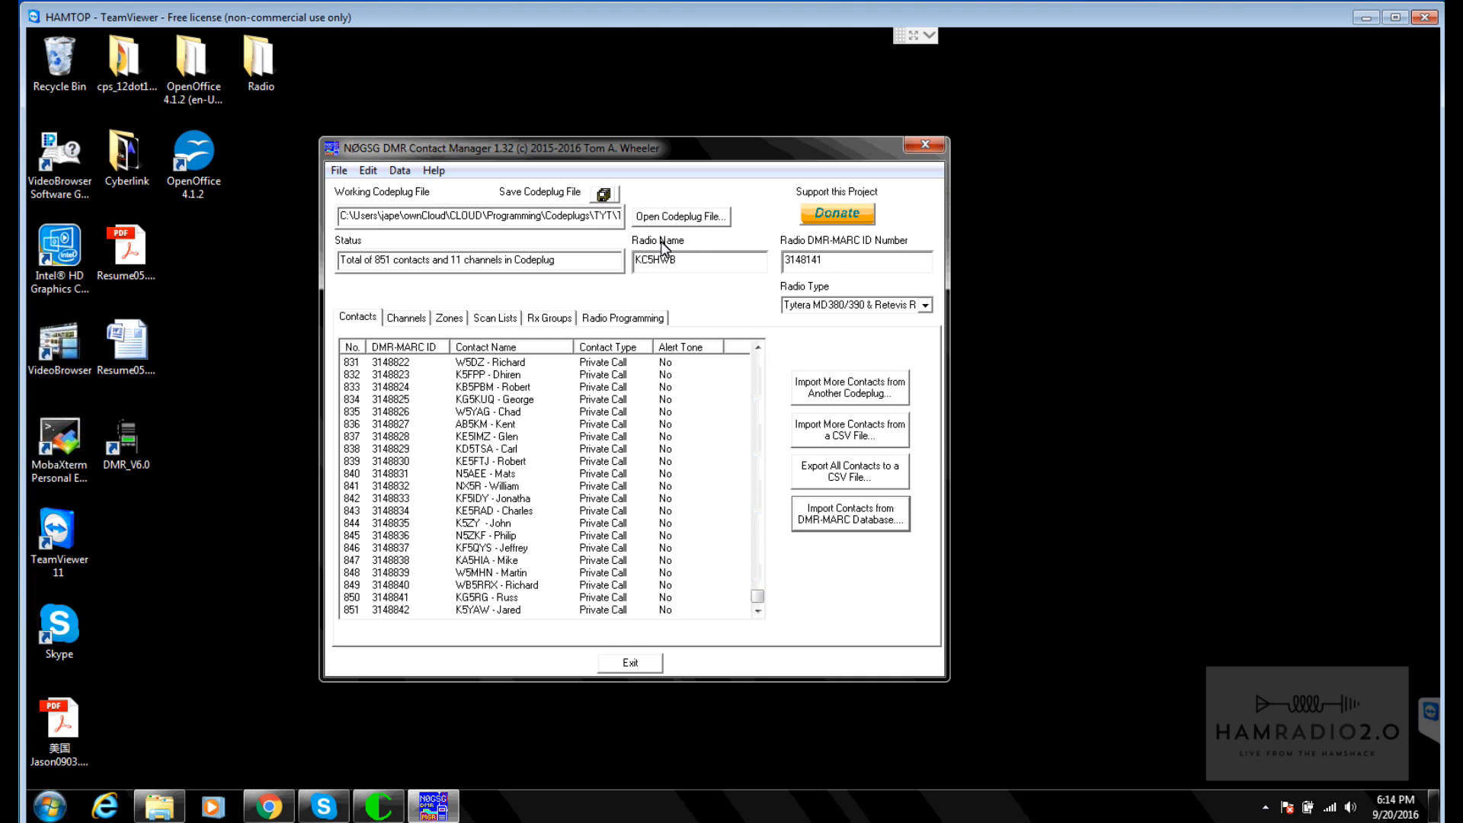
click(604, 195)
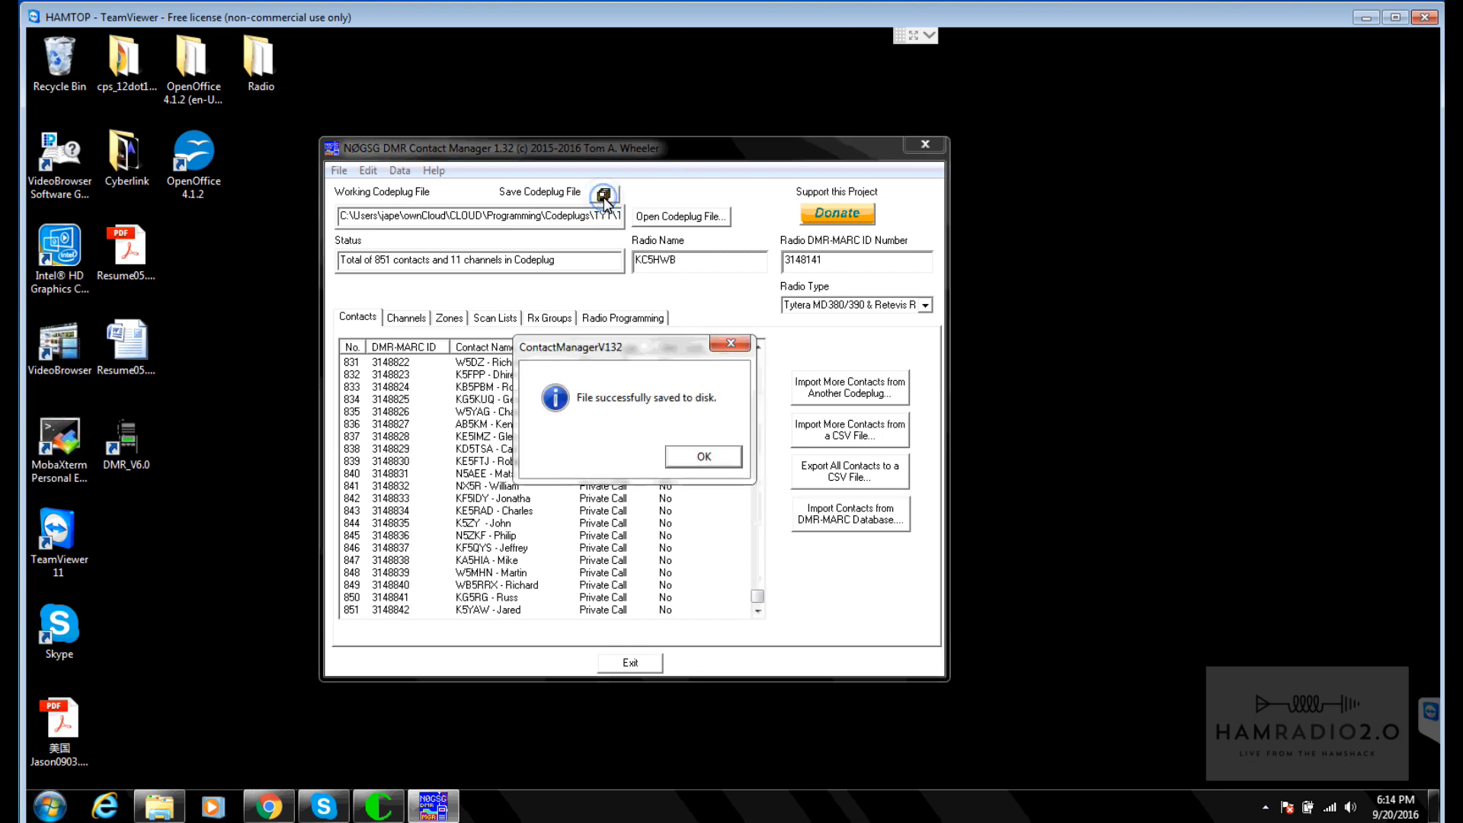
click(704, 456)
click(631, 663)
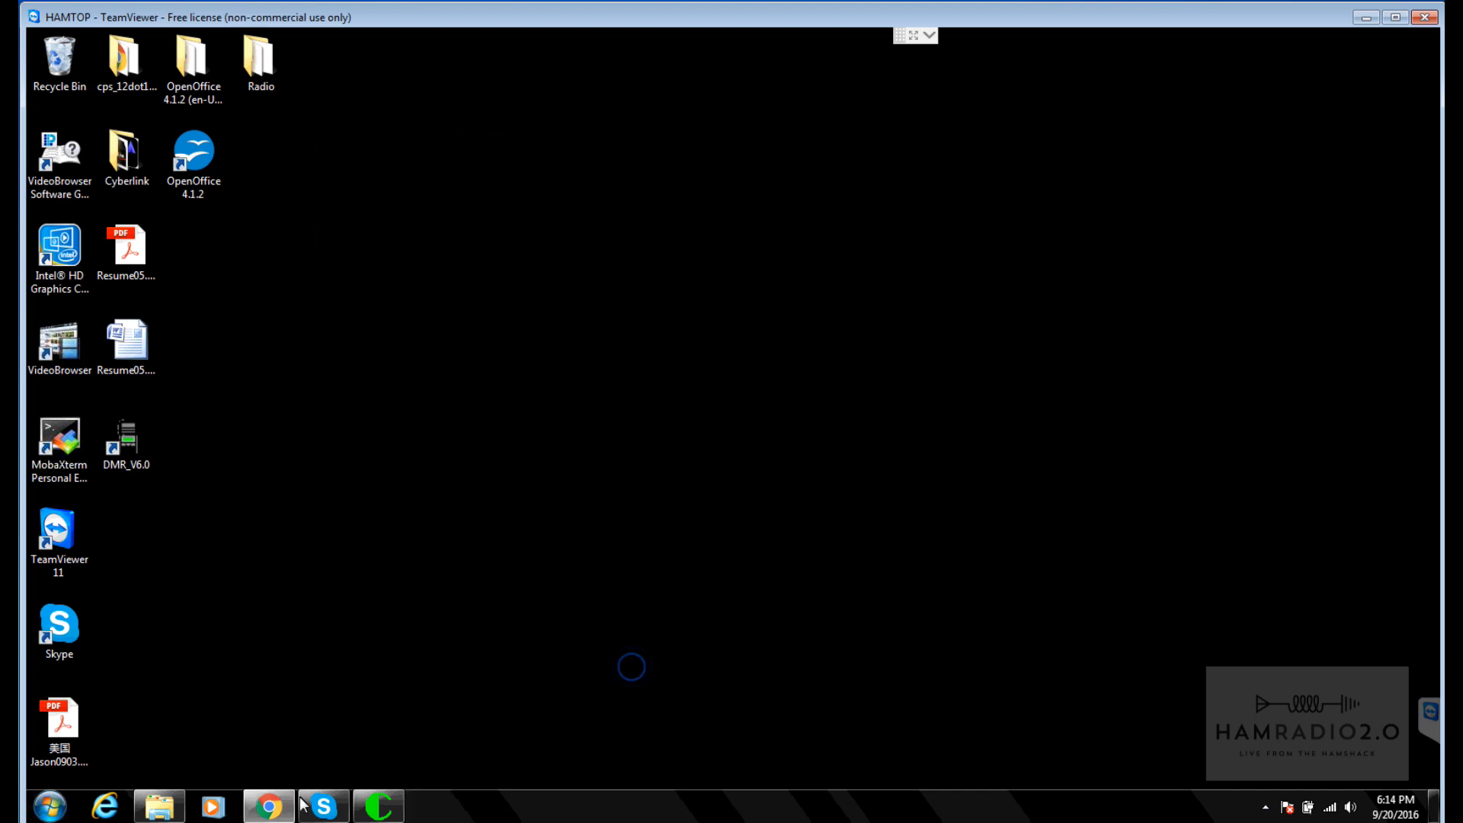
Step: Launch MD_390 from the Radio folder, open TEST_20160920.rdt and check its digital contacts through the last entry
click(159, 806)
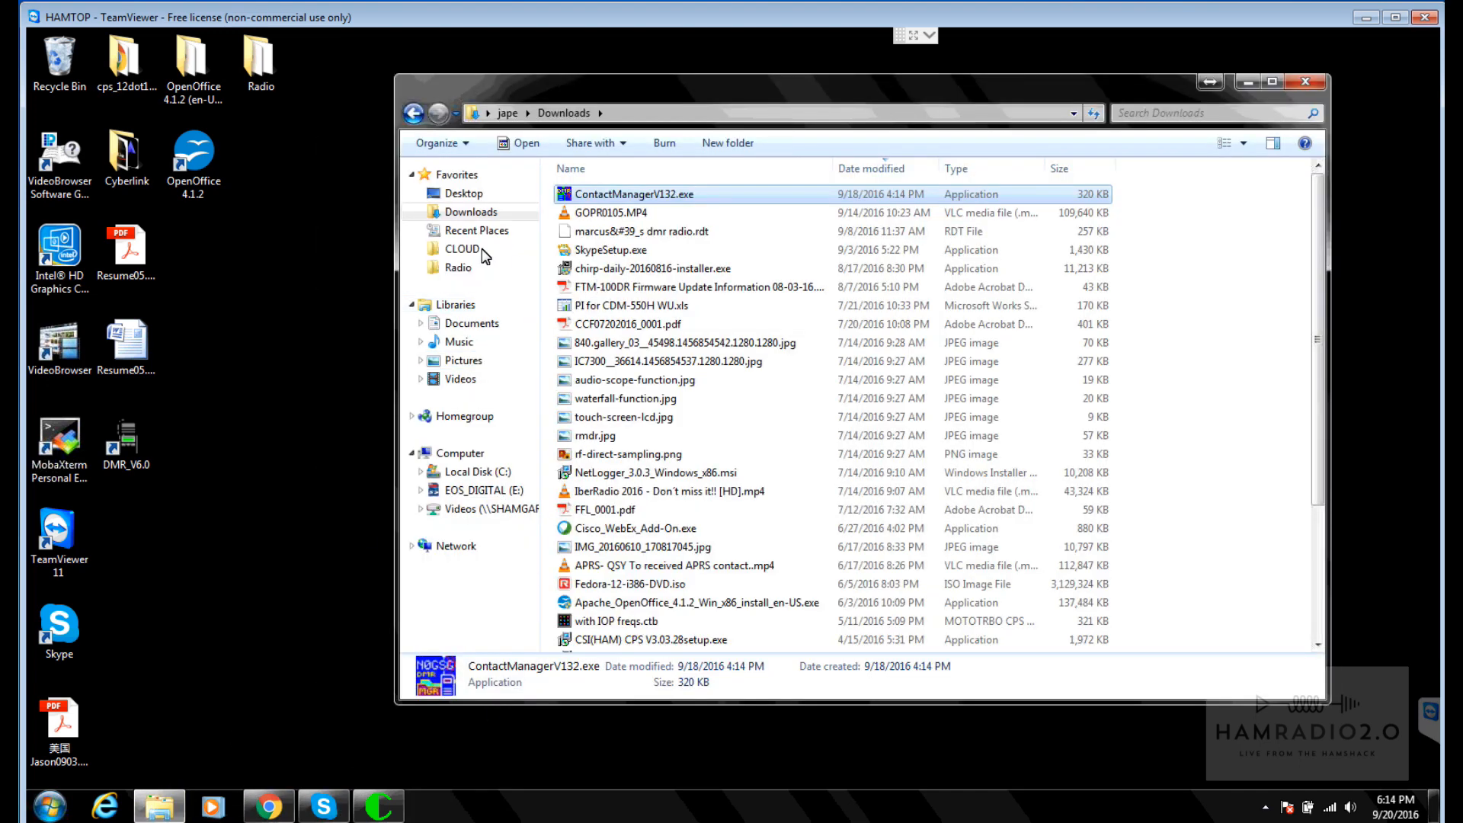
click(458, 266)
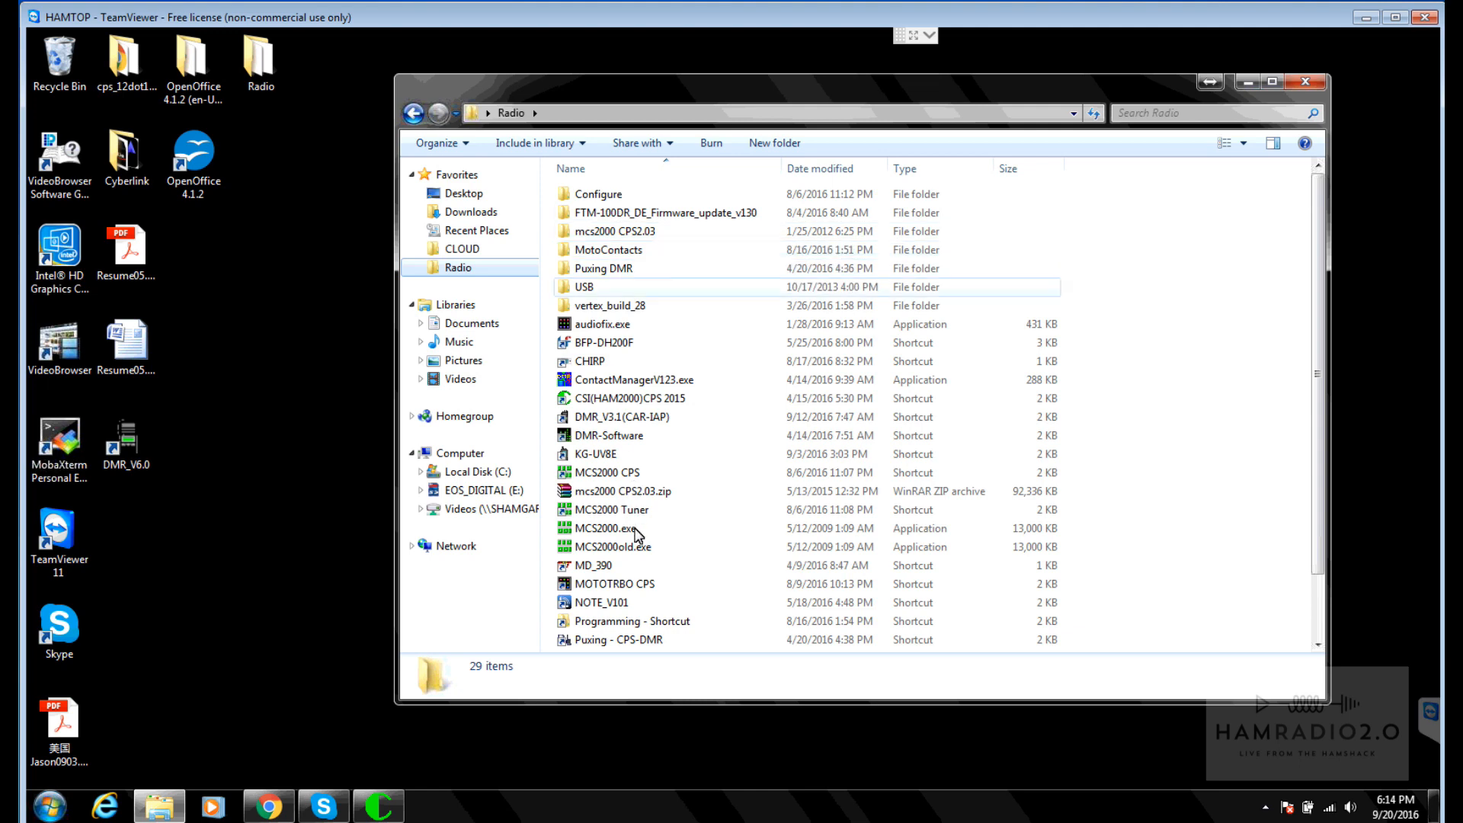
double_click(604, 564)
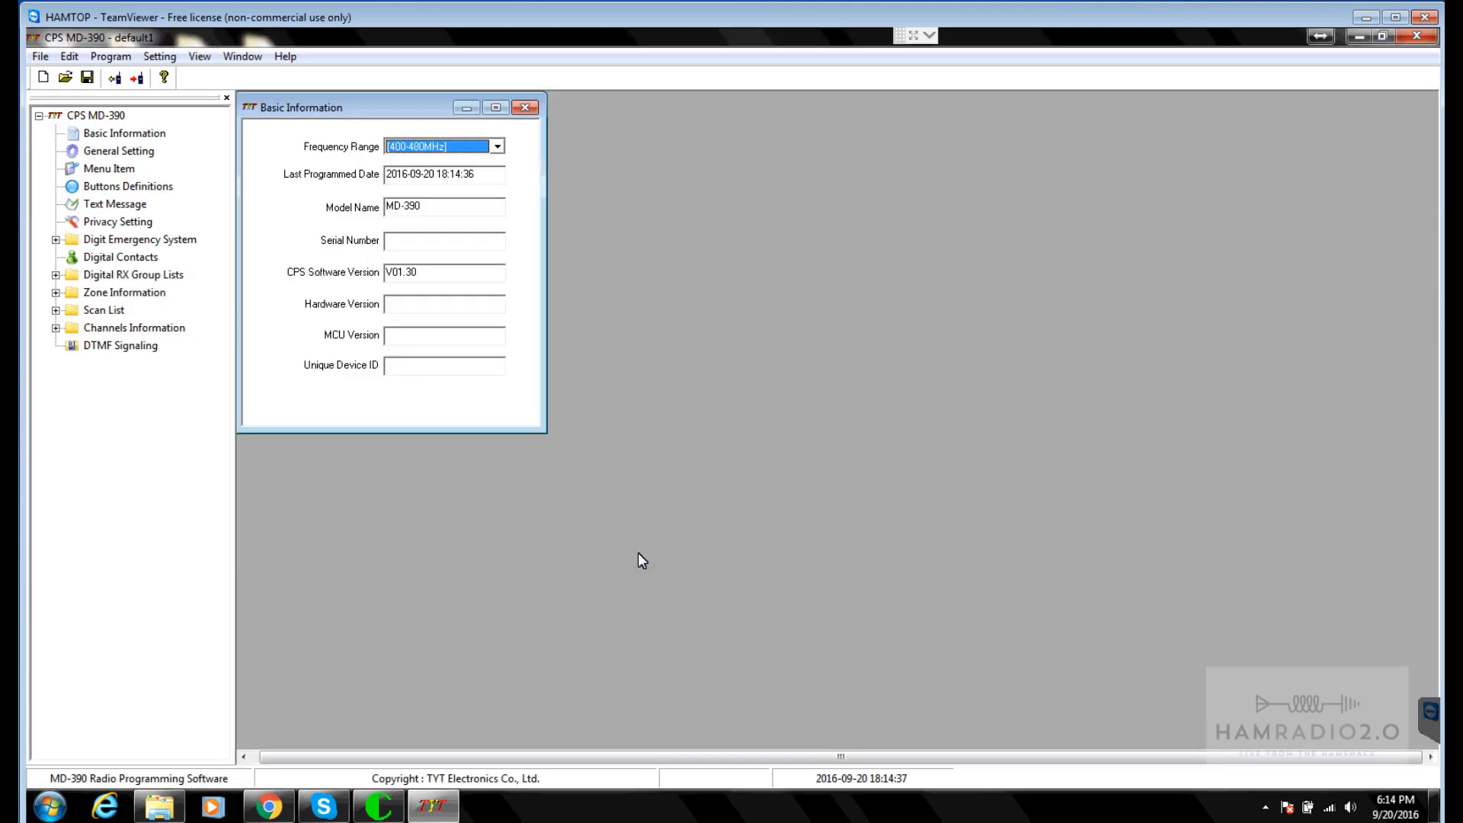
click(65, 77)
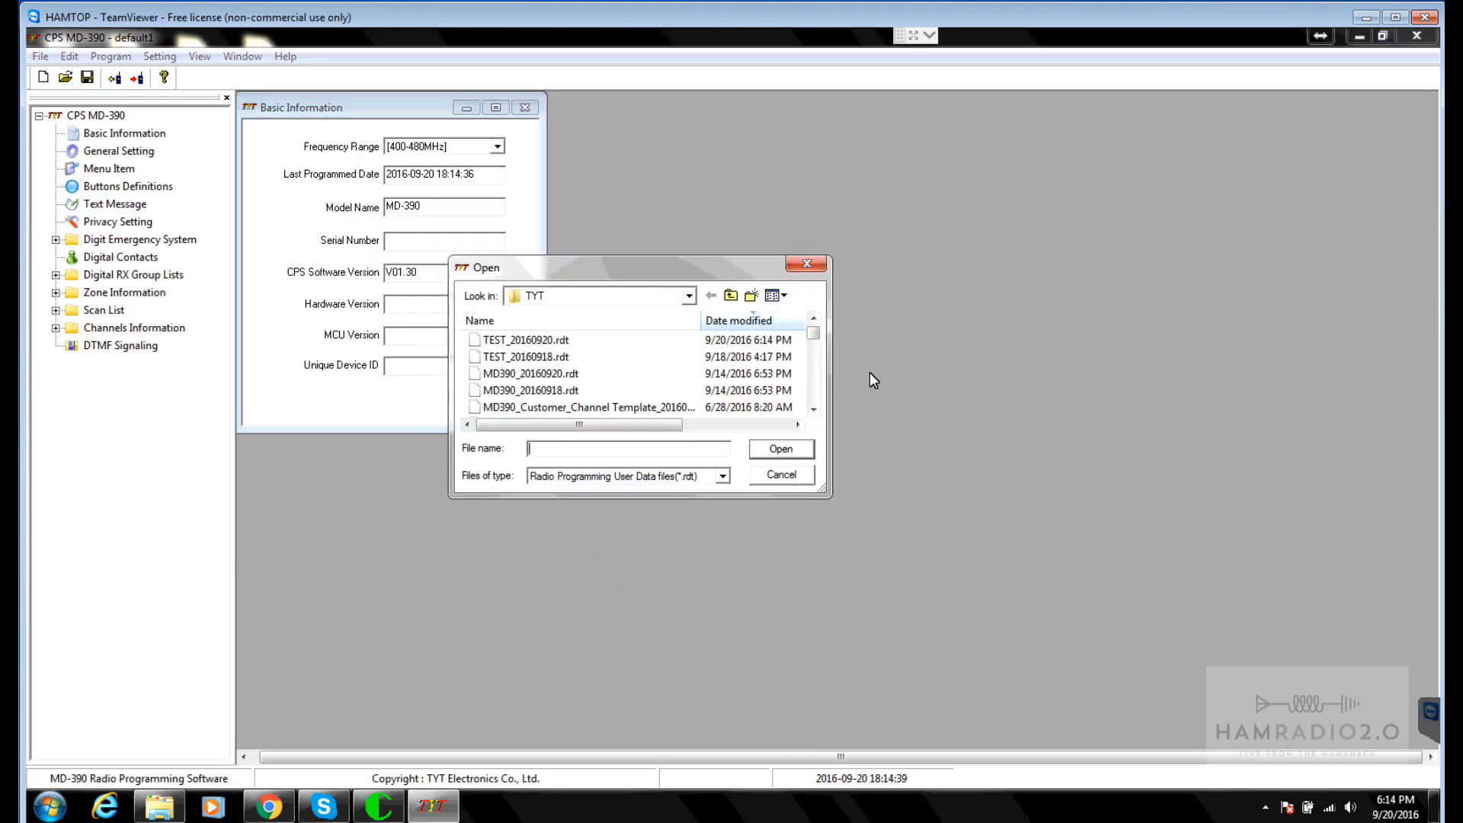
double_click(555, 340)
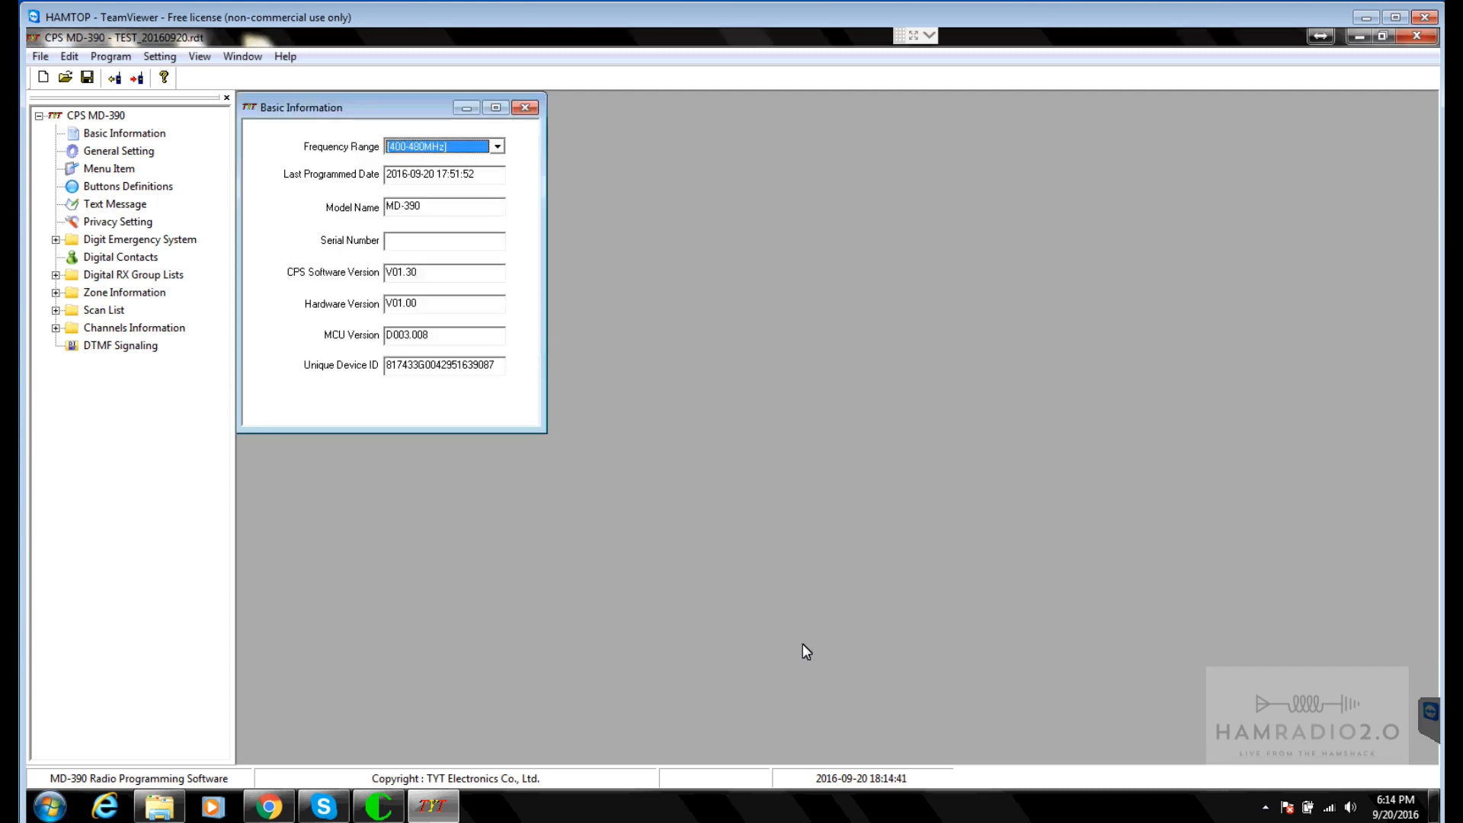
double_click(106, 259)
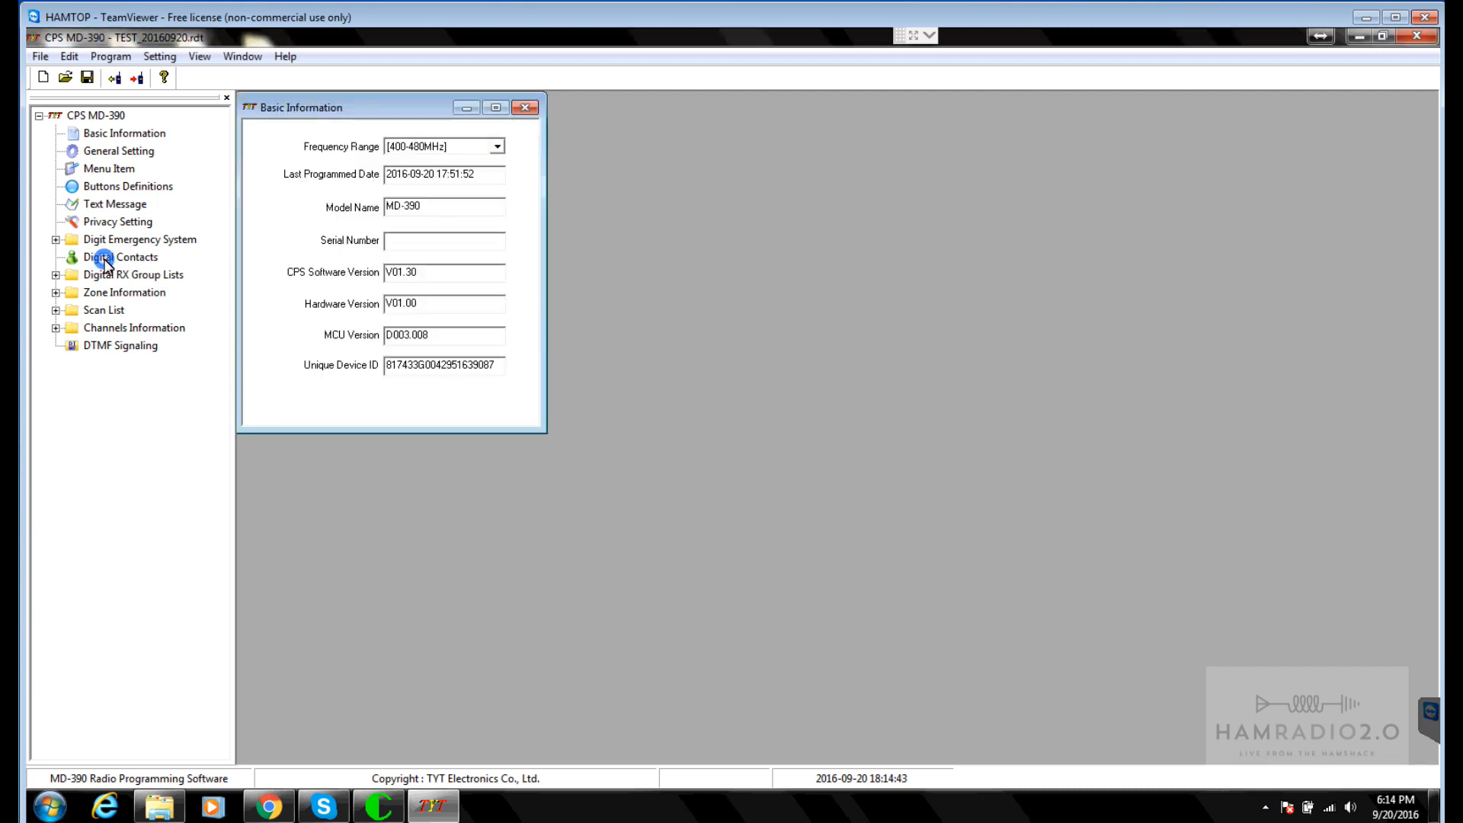
drag(753, 155, 754, 427)
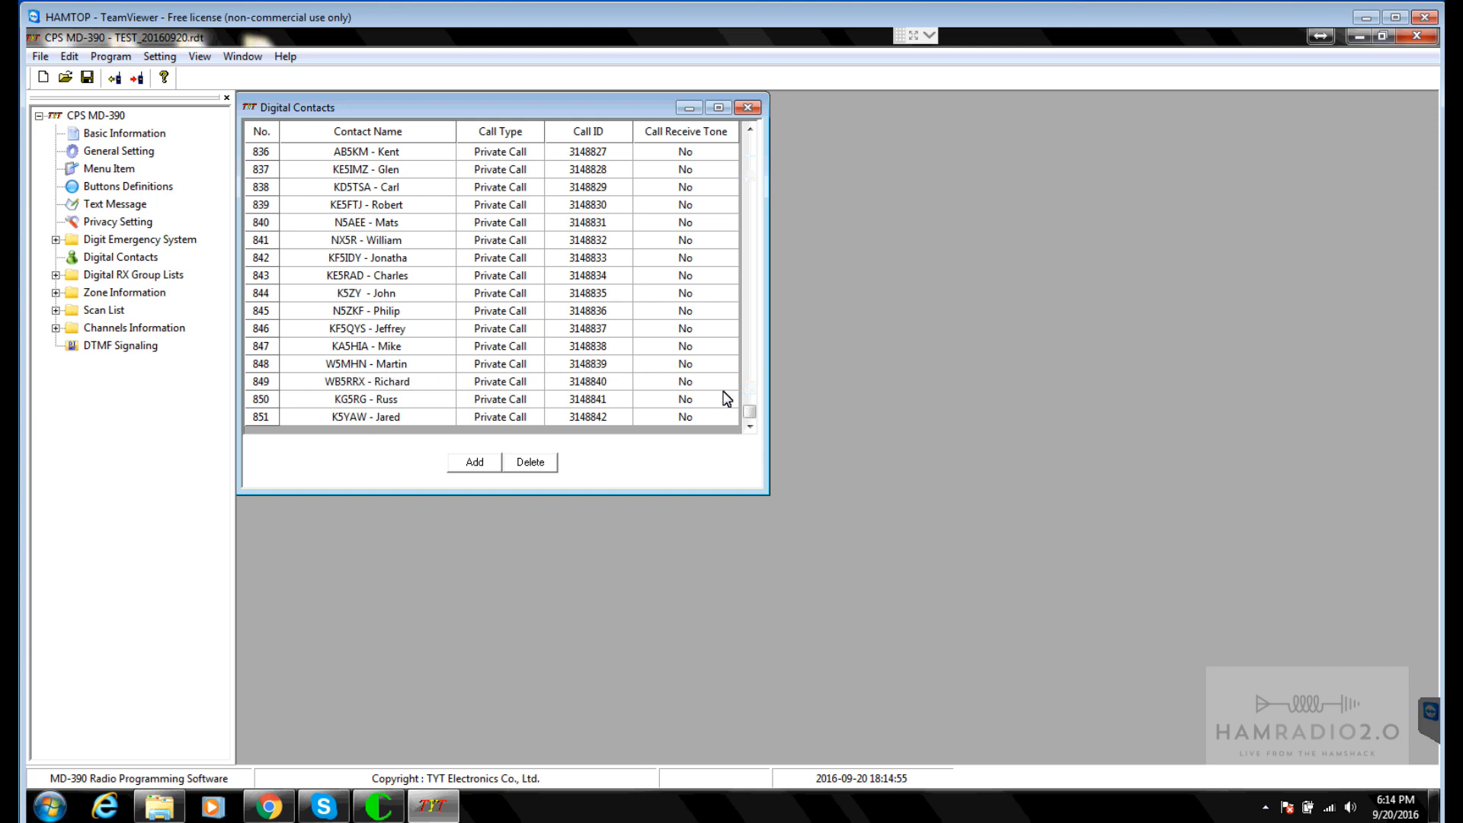
Step: Write the codeplug data to the radio and minimize the MD-390 programming software
click(136, 79)
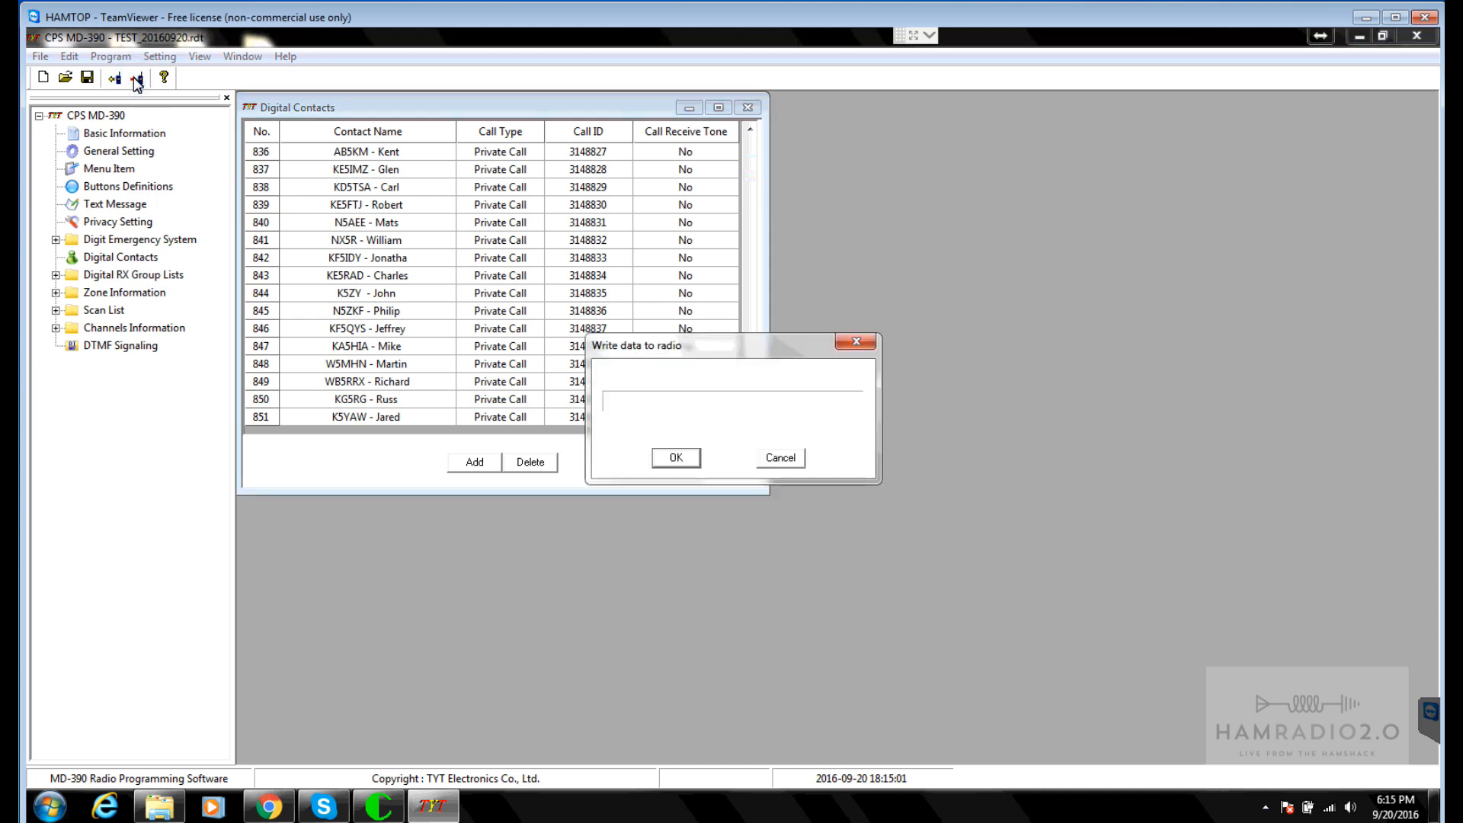
click(676, 457)
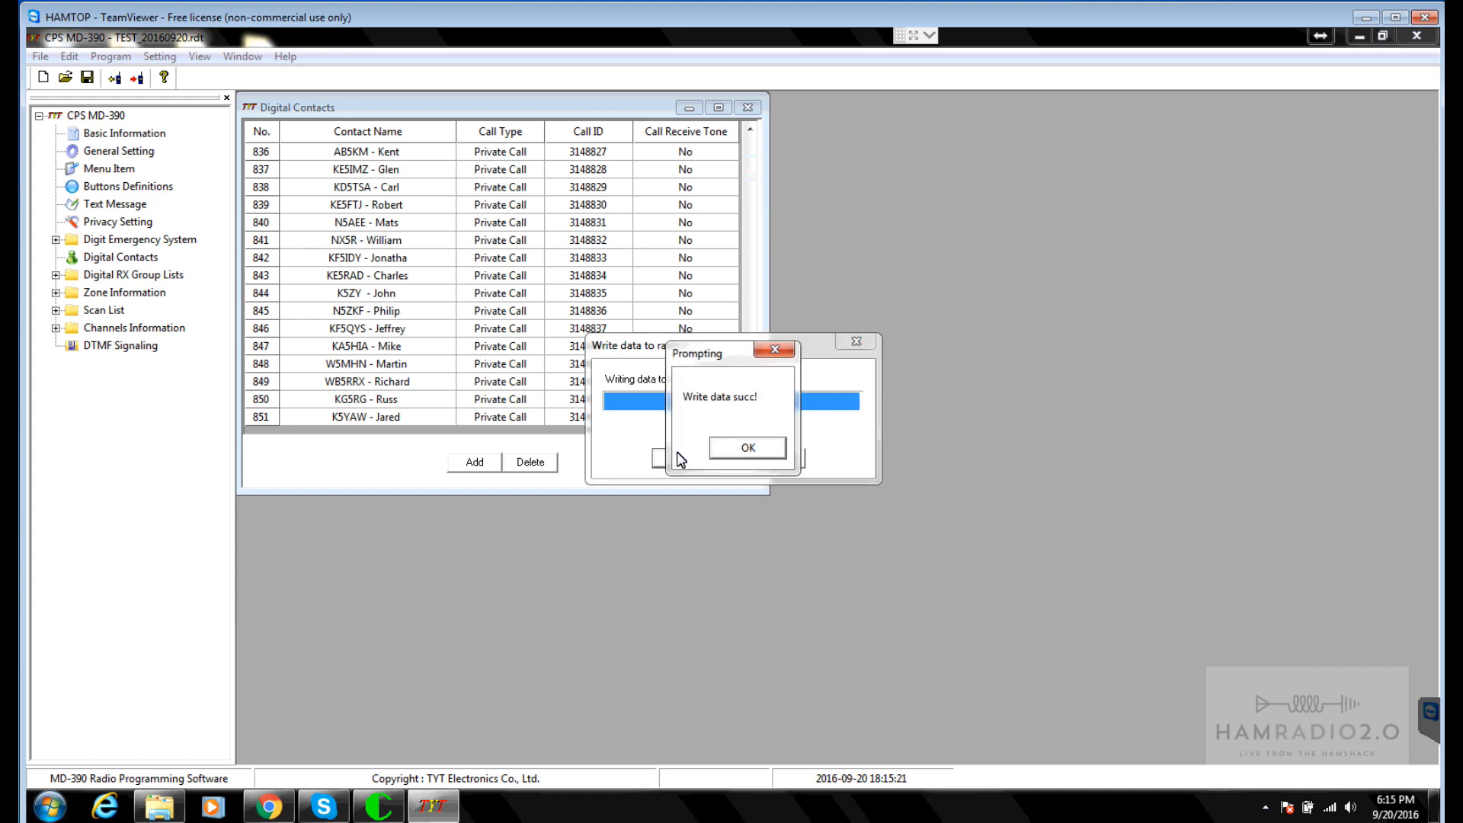
key(Return)
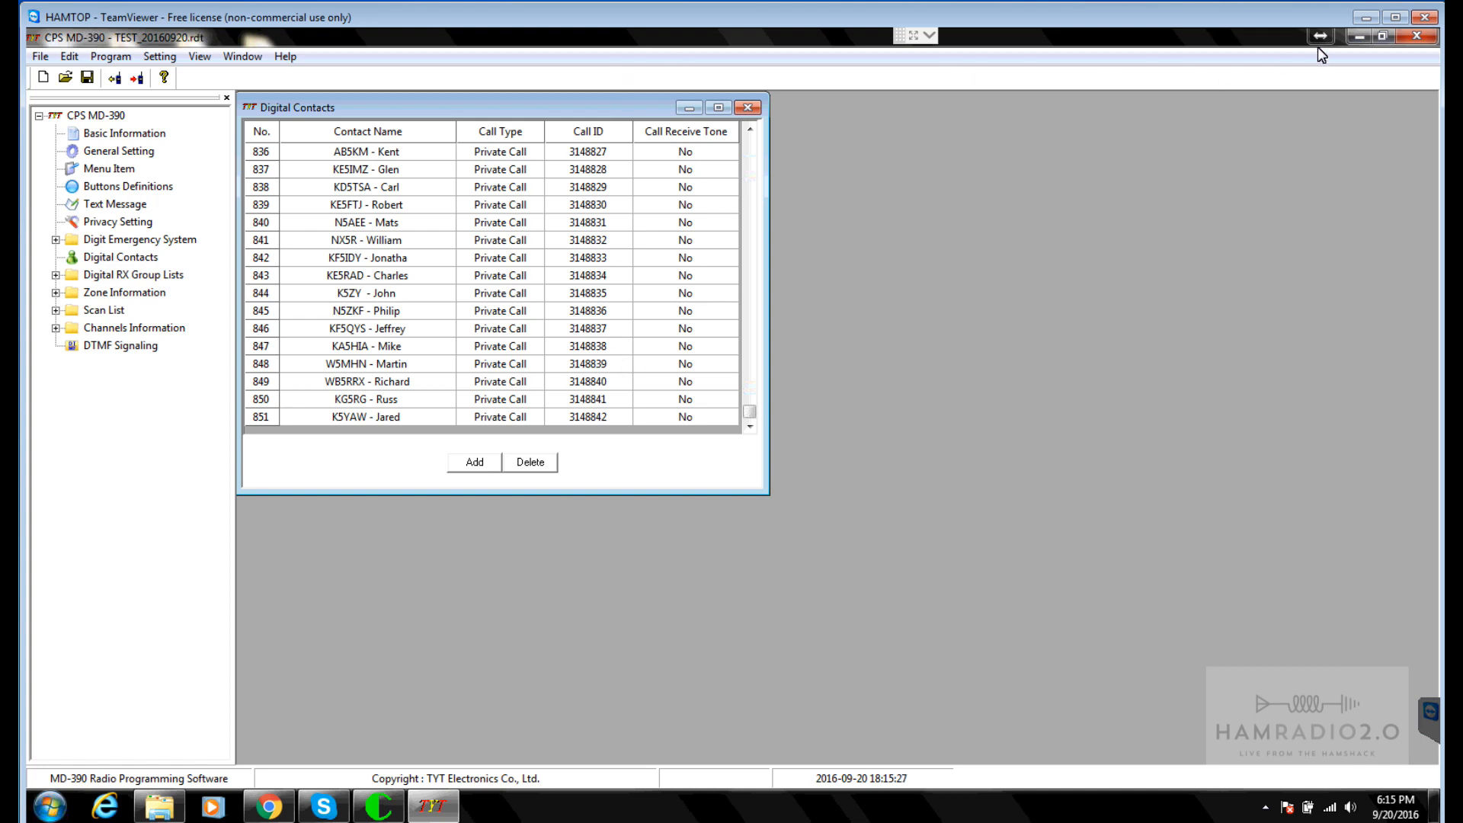
click(1360, 37)
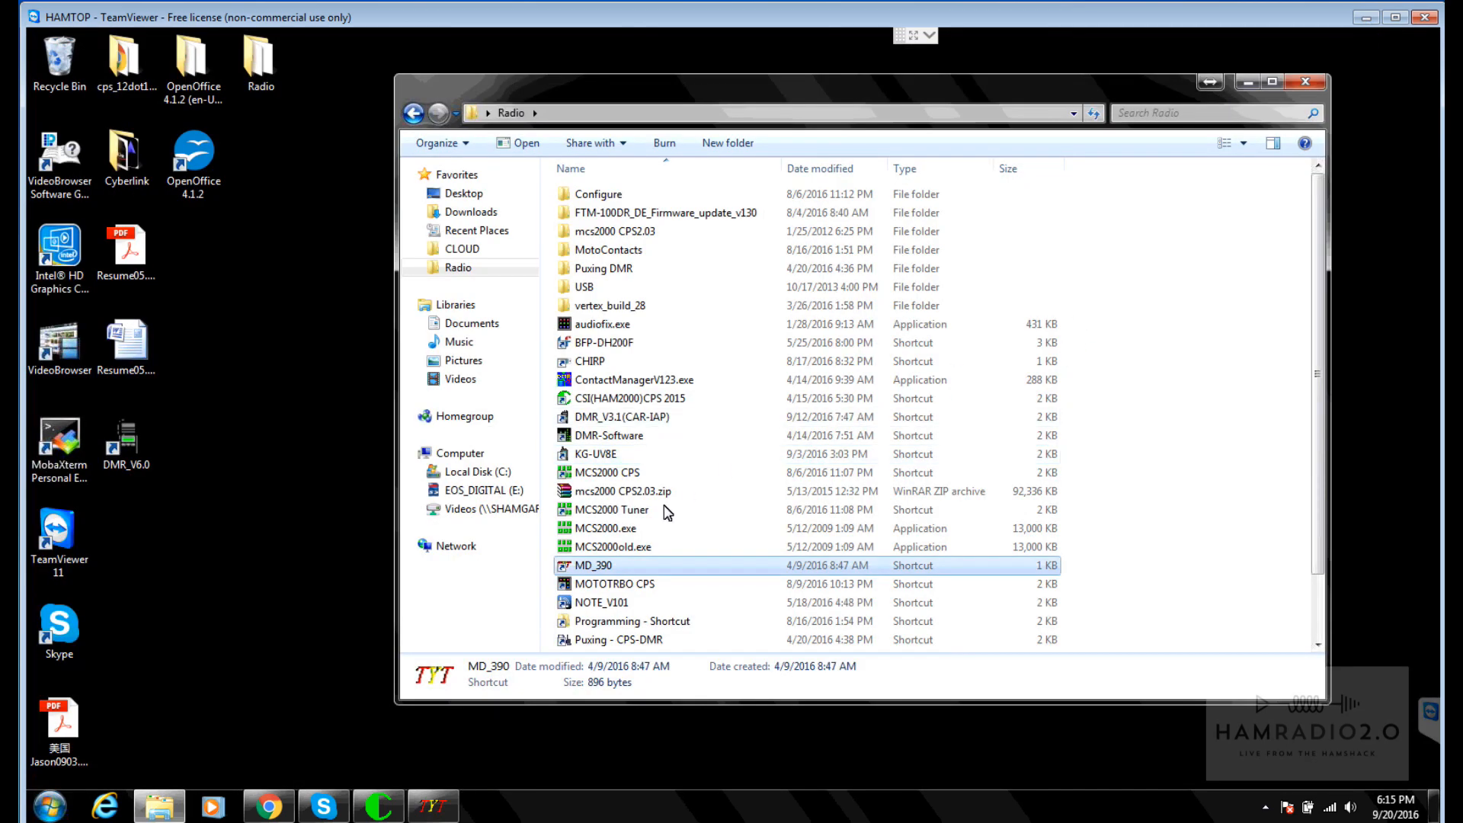
Step: Switch to the CS800 Customer Programming Software, check which file type its digital contact import accepts, and cancel the import
click(444, 806)
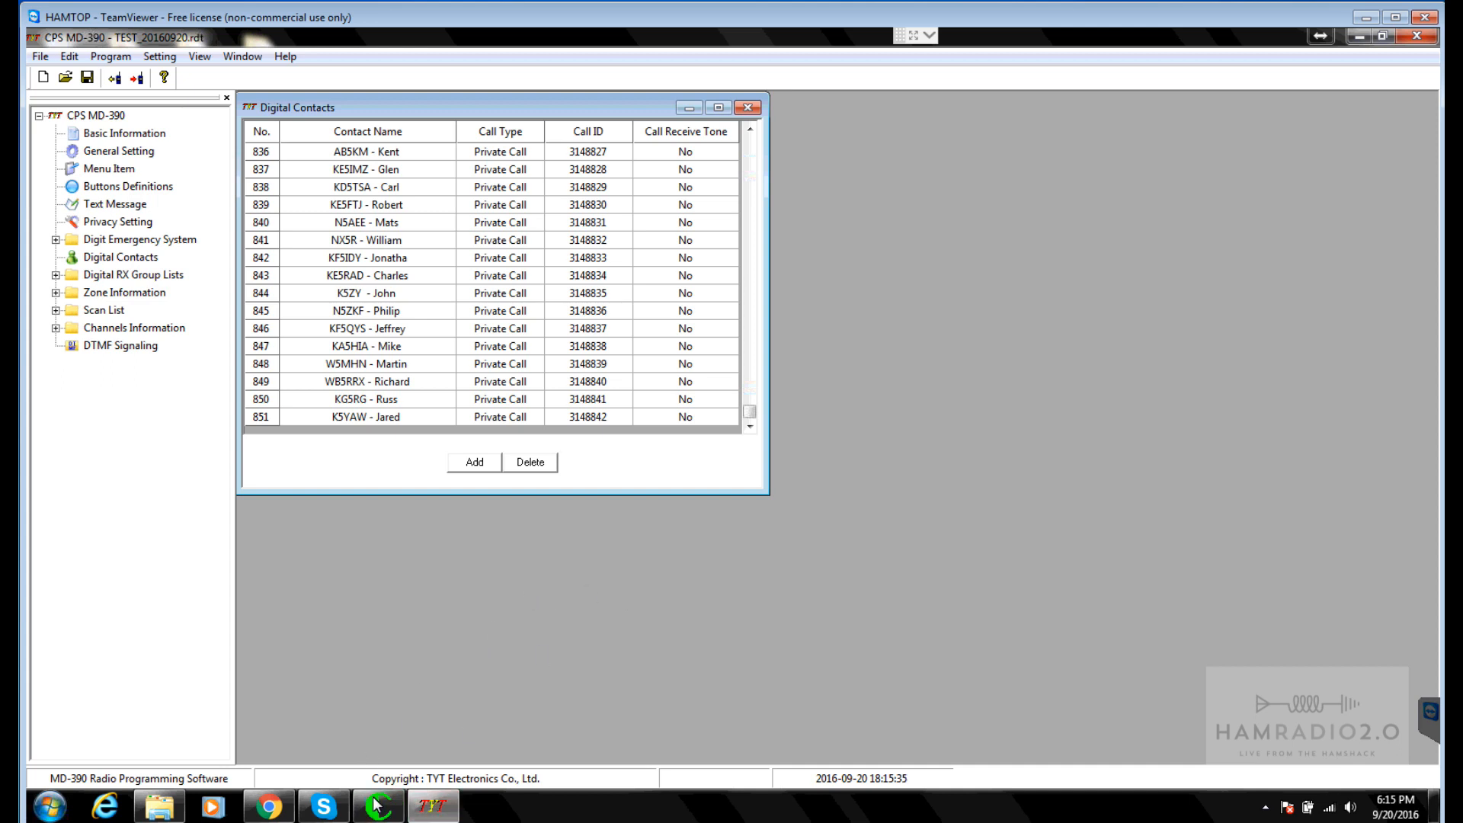
click(446, 725)
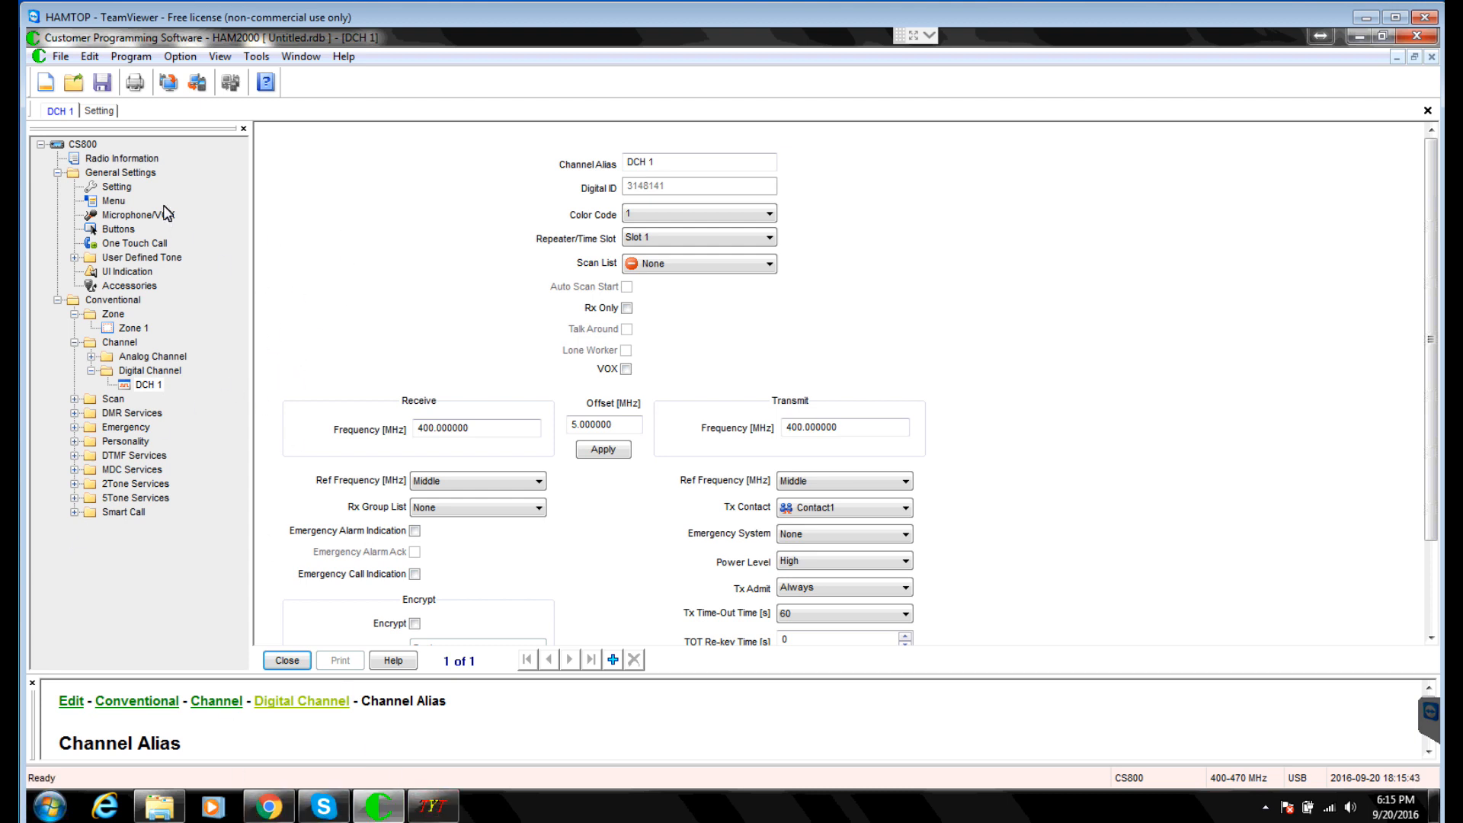
click(295, 58)
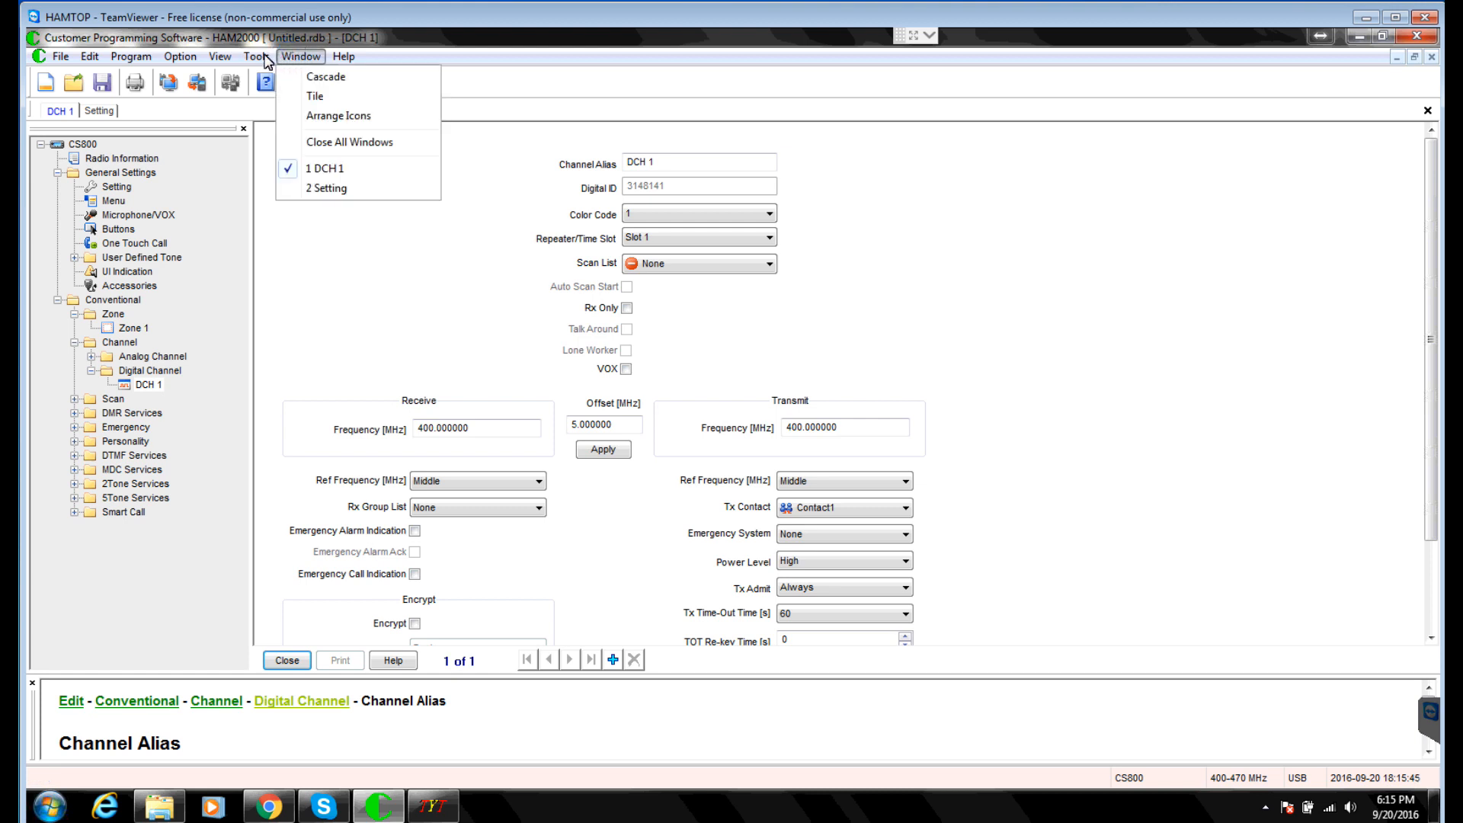
mouse_move(254, 61)
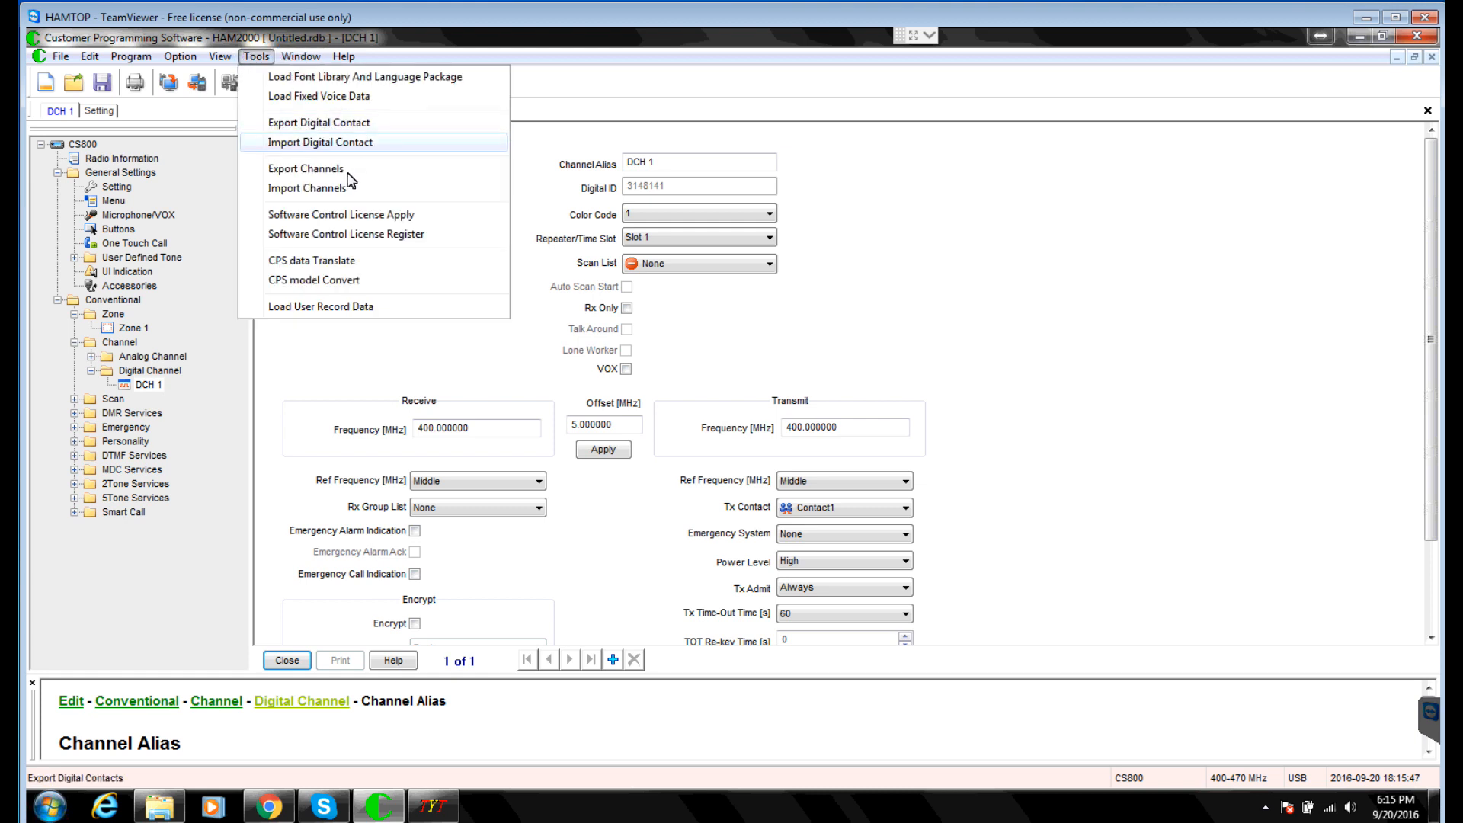
click(313, 143)
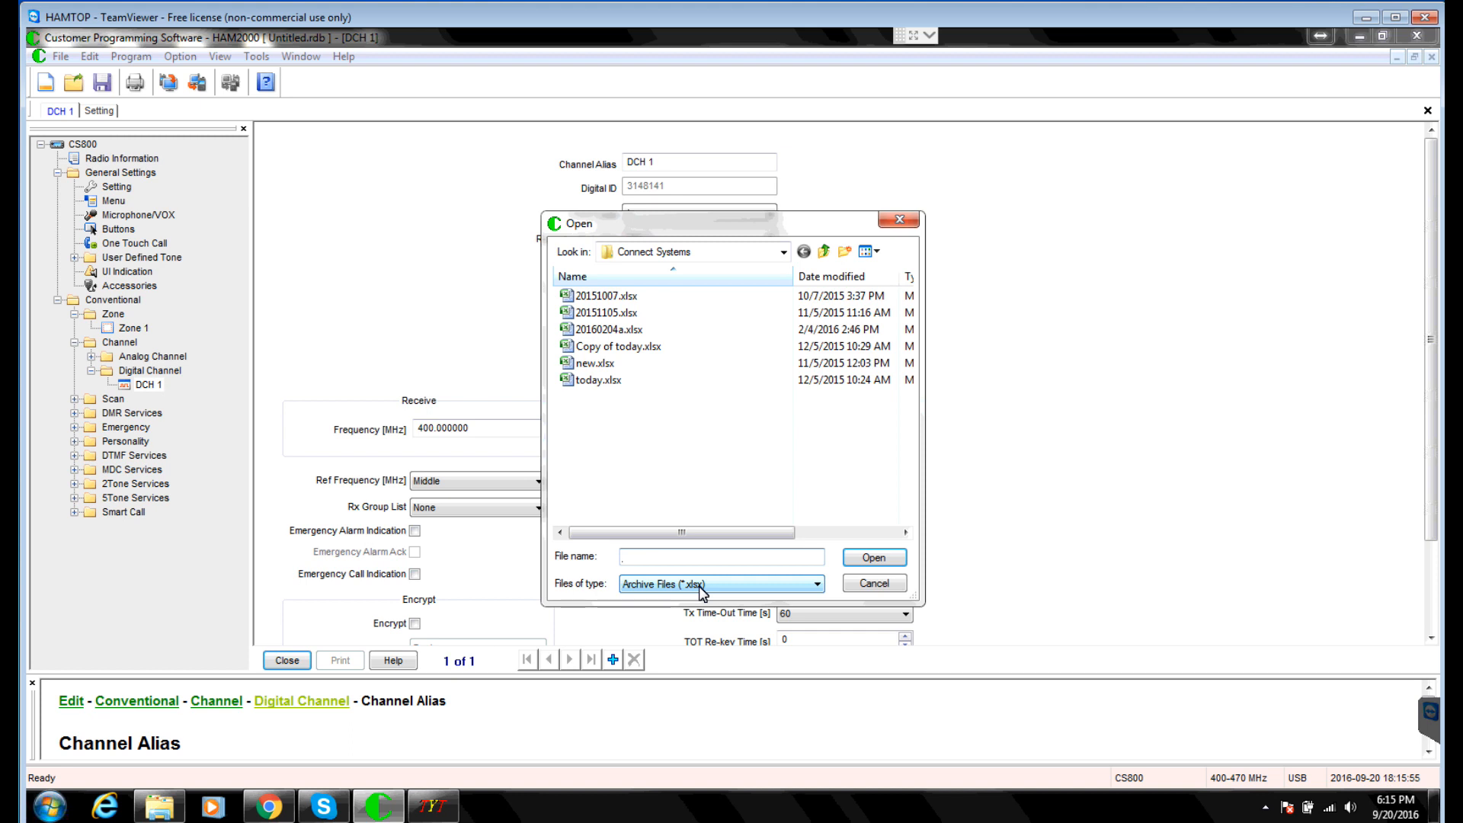
click(880, 584)
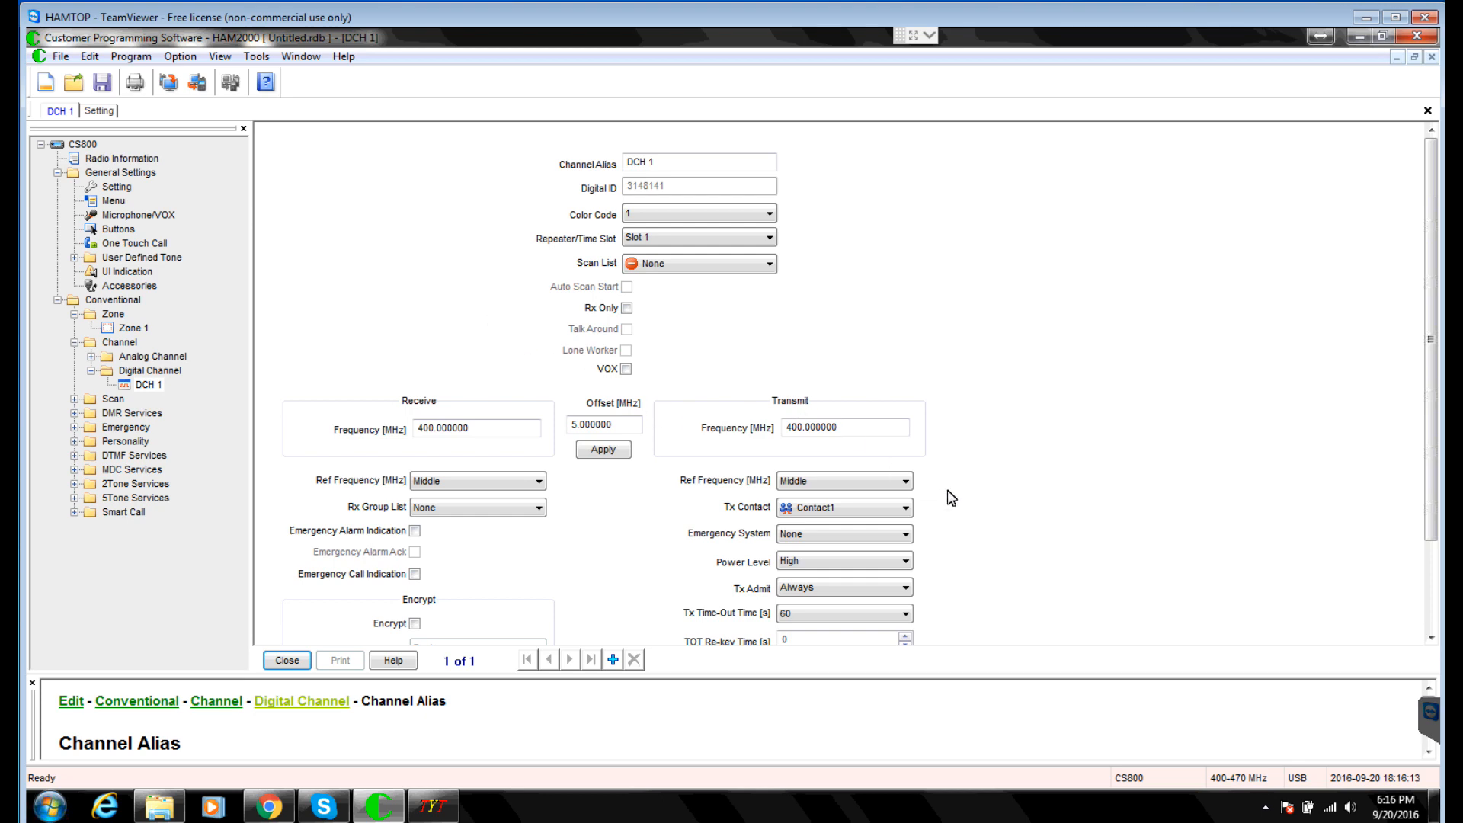
Step: Return to the MD-390 programming software with the TEST_20160920.rdt digital contacts
scroll(951, 497, down, 1)
scroll(847, 464, up, 1)
click(432, 806)
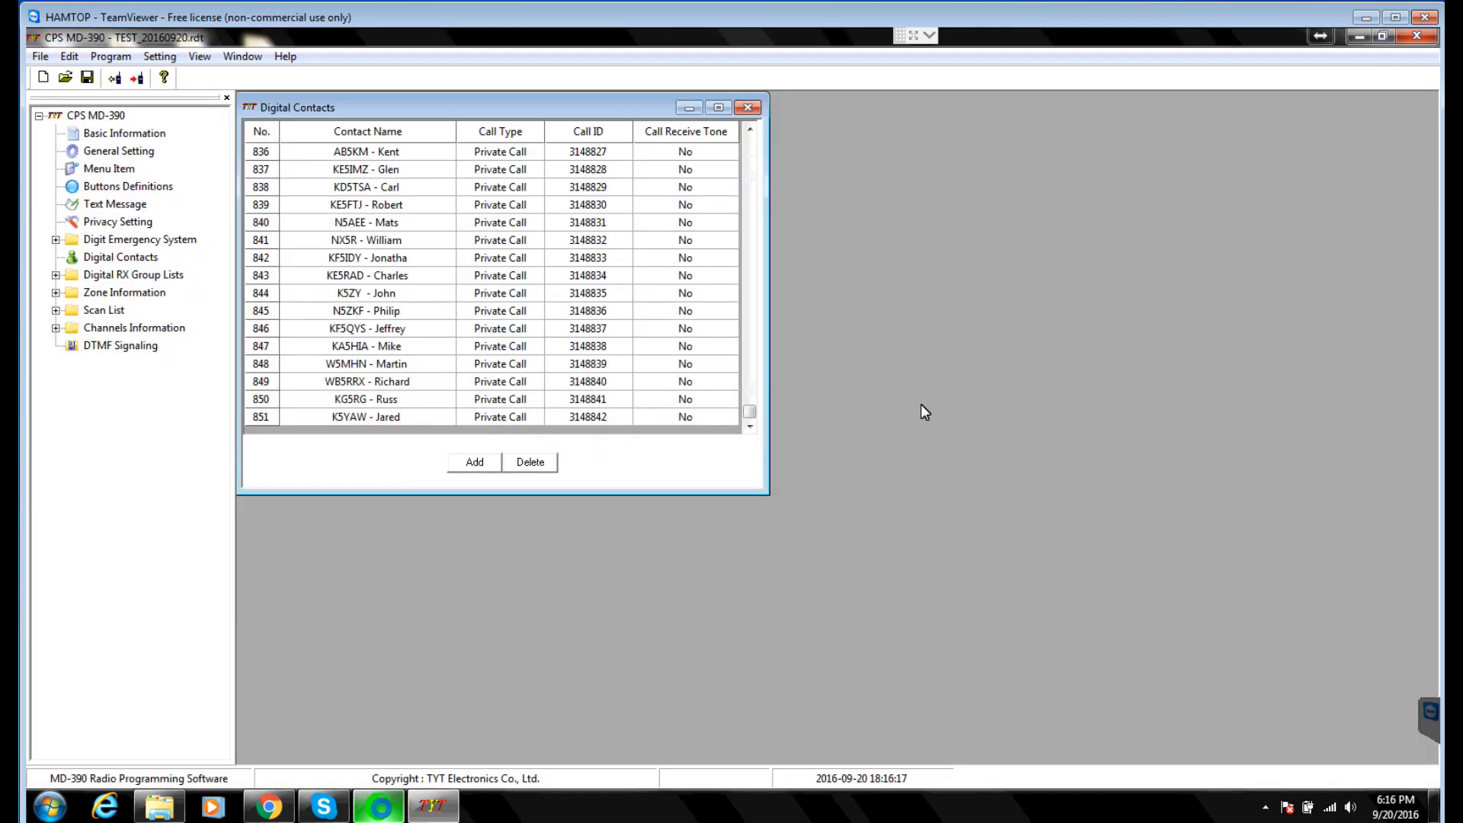